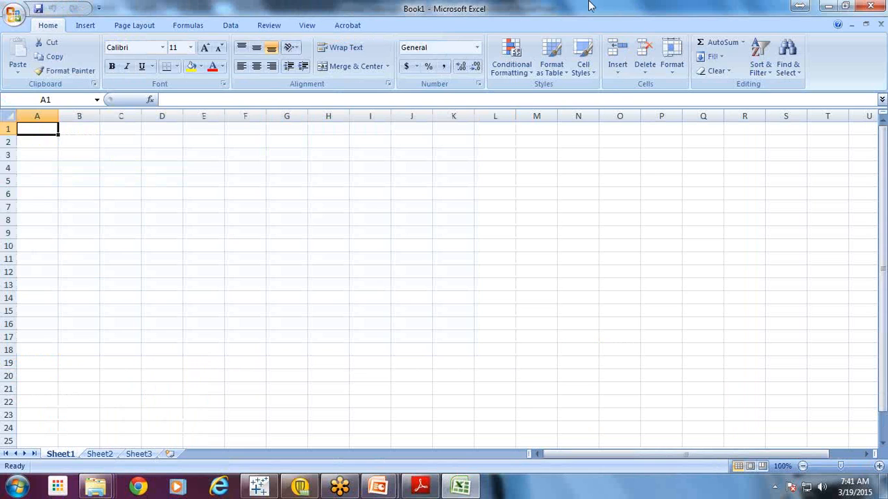
# Enter the headers Fname, Lname and Age in cells A1 to C1
pyautogui.write('Name')
pyautogui.press('Tab')
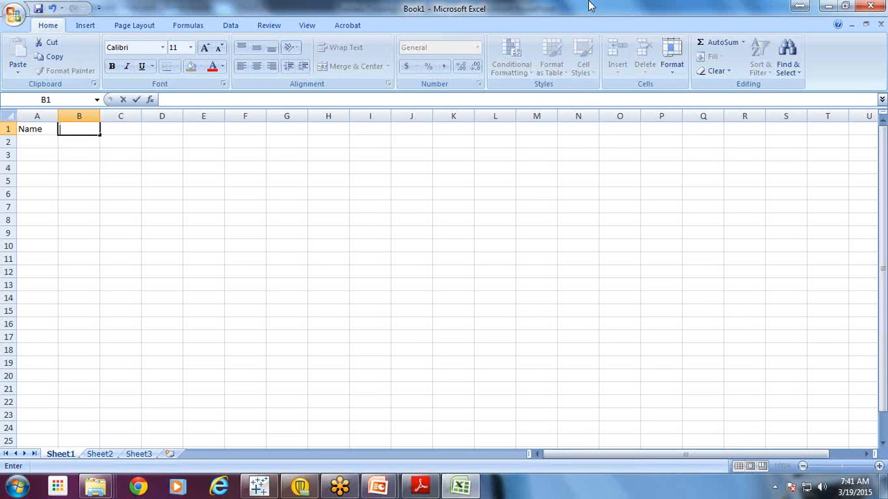
pyautogui.press('Left')
pyautogui.press('BackSpace')
pyautogui.write('FName')
pyautogui.press('Tab')
pyautogui.write('Lname')
pyautogui.press('Tab')
pyautogui.write('Age')
pyautogui.press('Tab')
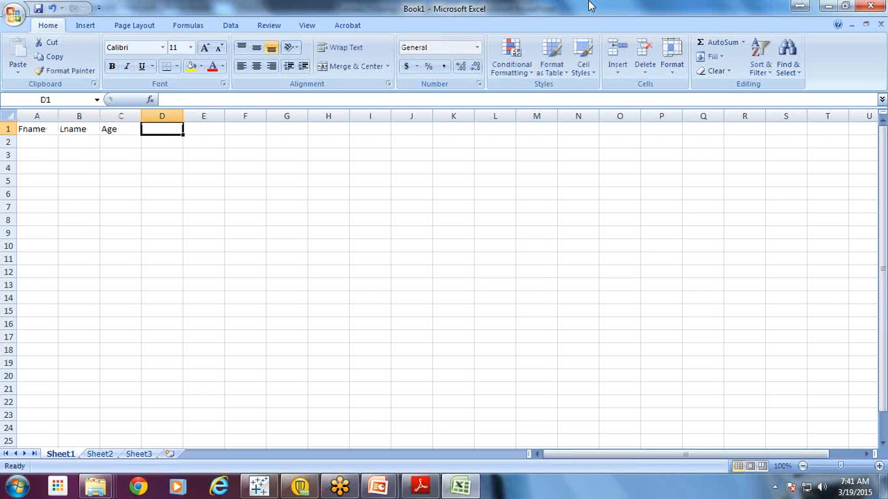
# Enter the header Salary in cell D1
pyautogui.write('Salary')
pyautogui.press('BackSpace')
pyautogui.press('BackSpace')
pyautogui.press('BackSpace')
pyautogui.press('BackSpace')
pyautogui.write('k')
pyautogui.press('BackSpace')
pyautogui.write('lary')
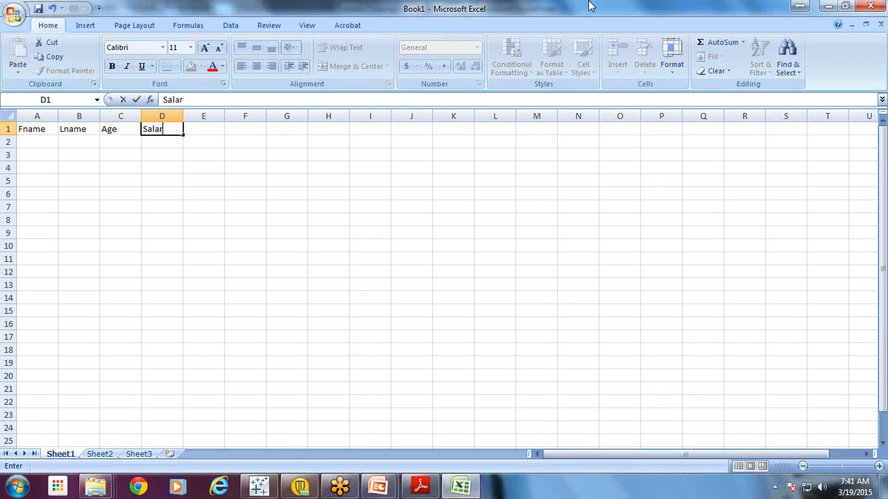
pyautogui.press('Return')
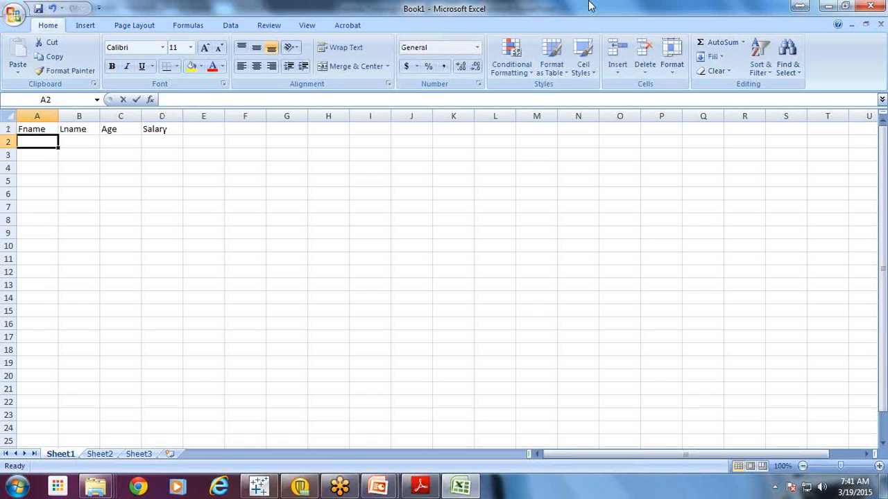
# Enter the first two people's first names in cells A2 and A3 under Fname
pyautogui.write('Prasdh')
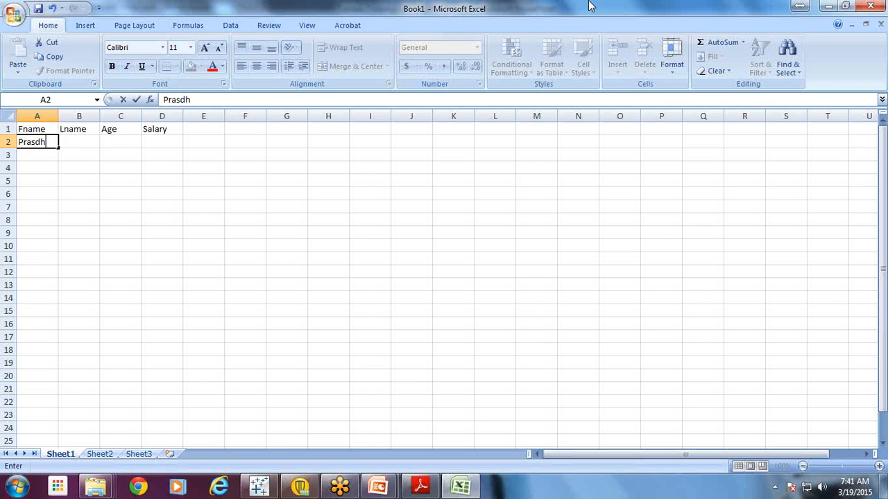
pyautogui.press('BackSpace')
pyautogui.press('BackSpace')
pyautogui.write('hant')
pyautogui.press('Return')
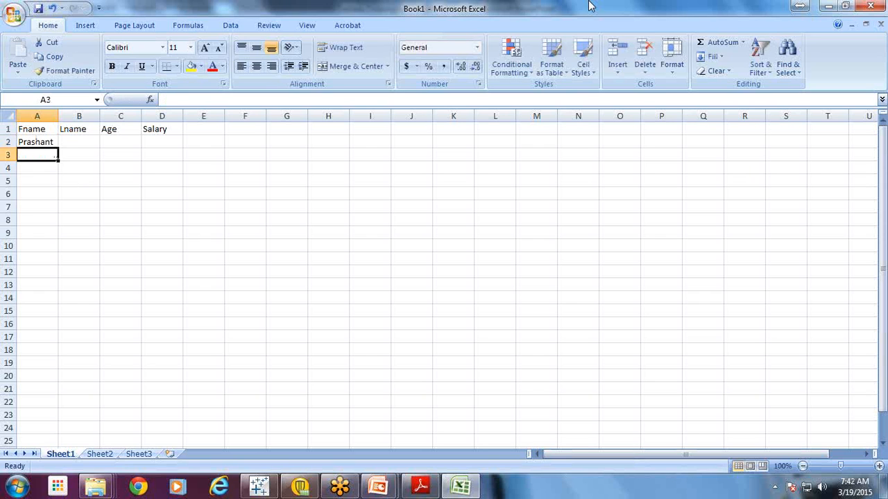
pyautogui.write('Sri')
pyautogui.press('BackSpace')
pyautogui.press('BackSpace')
pyautogui.write('ri')
pyautogui.press('Return')
# Enter the remaining three people's first names in cells A4 to A6
pyautogui.write('S')
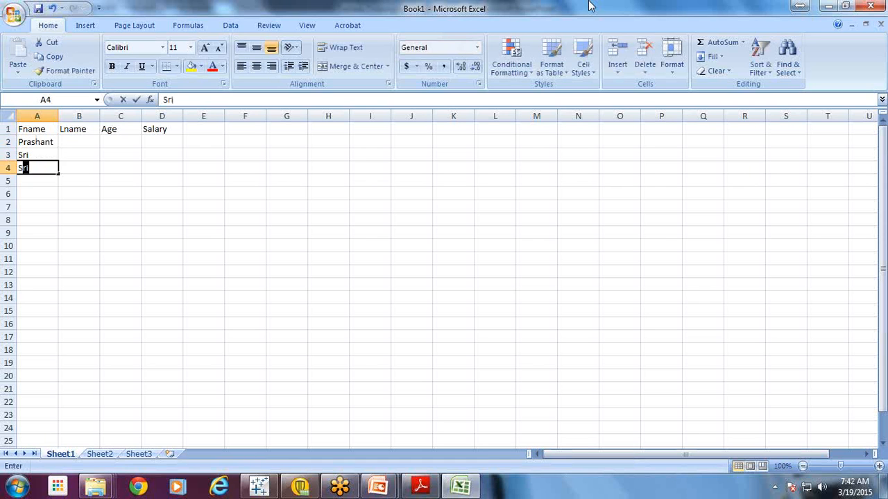
pyautogui.write('wathi')
pyautogui.press('Return')
pyautogui.write('S')
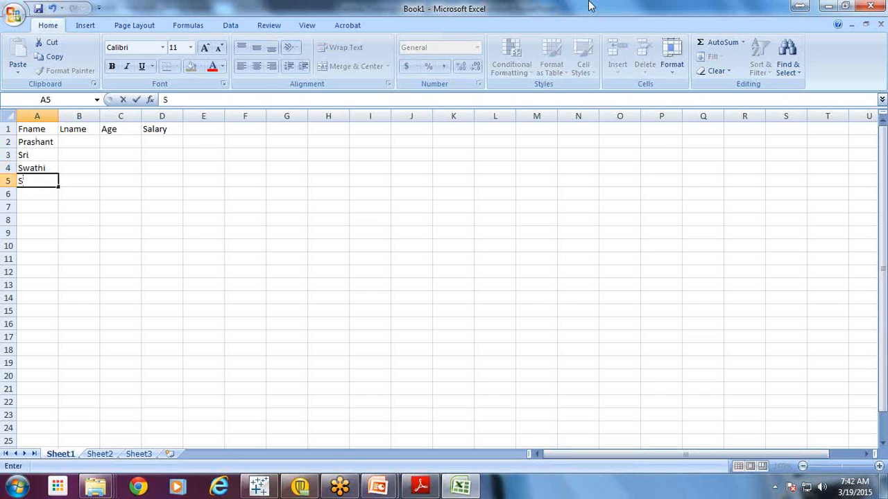
pyautogui.write('udeshana')
pyautogui.press('Return')
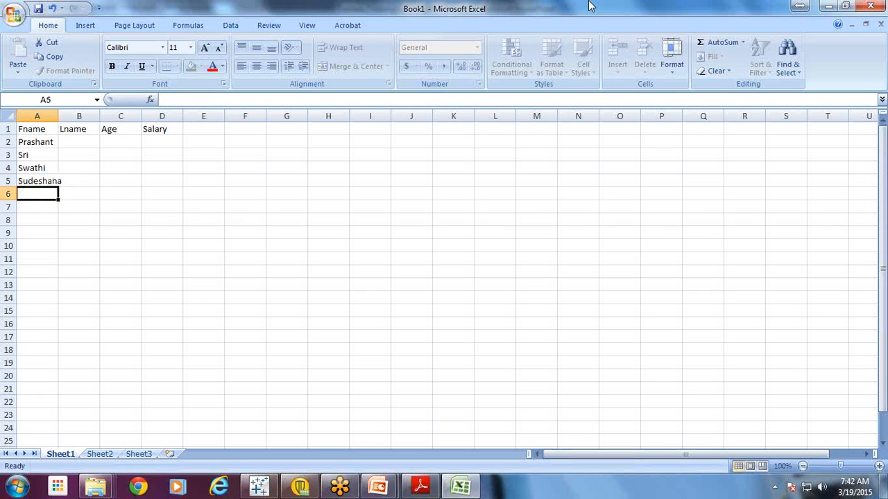
pyautogui.write('Ranga')
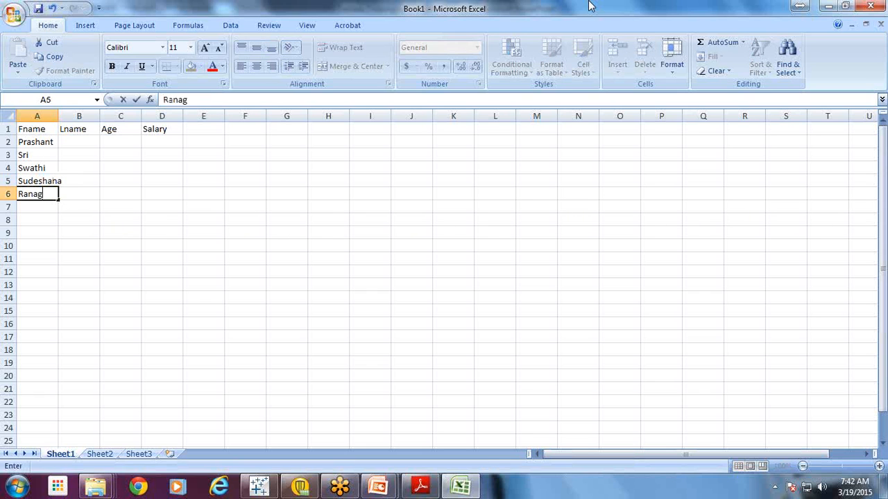
pyautogui.press('Return')
# Fill the Lname column with the letters A, B, C, D and E in cells B2 to B6
pyautogui.press('Up')
pyautogui.press('Up')
pyautogui.press('Up')
pyautogui.press('Up')
pyautogui.press('Up')
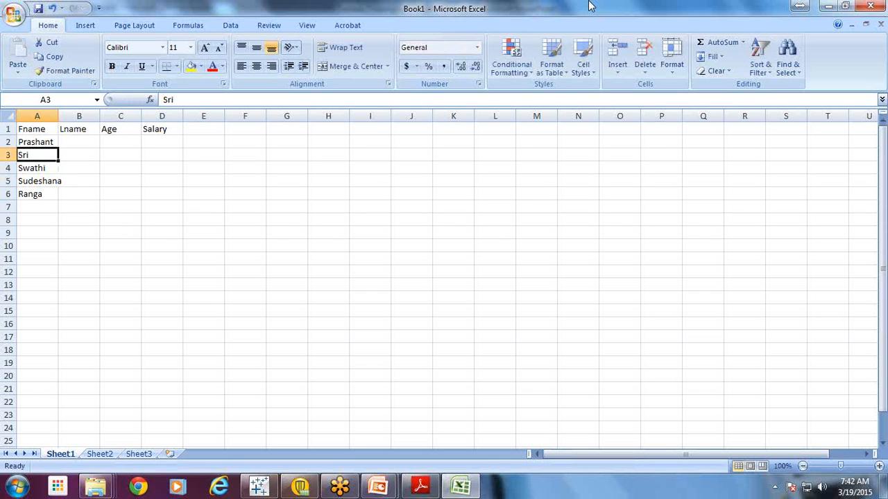
pyautogui.press('Right')
pyautogui.write('A')
pyautogui.press('Return')
pyautogui.write('B')
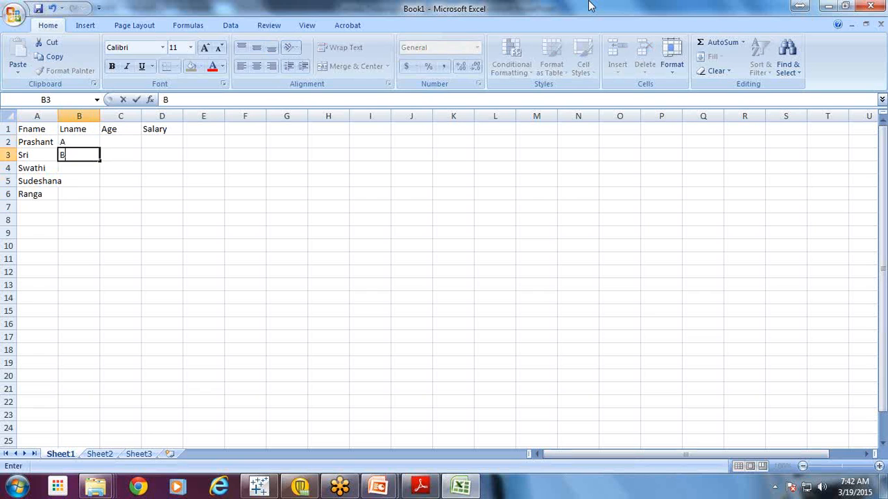
pyautogui.press('Return')
pyautogui.write('C')
pyautogui.press('Return')
pyautogui.write('D')
pyautogui.press('Return')
pyautogui.write('E')
pyautogui.press('Return')
# Enter the age 32 in both C2 and C3 under the Age header
pyautogui.press('Up')
pyautogui.press('Up')
pyautogui.press('Up')
pyautogui.press('Up')
pyautogui.press('Up')
pyautogui.press('Right')
pyautogui.write('2')
pyautogui.press('Return')
pyautogui.write('3')
pyautogui.press('Return')
pyautogui.press('Return')
pyautogui.write('4')
pyautogui.press('Up')
pyautogui.press('Up')
pyautogui.press('Up')
pyautogui.write('2')
pyautogui.press('Down')
pyautogui.write('2')
pyautogui.press('Up')
pyautogui.write('32')
pyautogui.press('Return')
pyautogui.write('32')
pyautogui.press('Return')
# Enter the age 45 in cells C4 and C5
pyautogui.press('Return')
pyautogui.write('45')
pyautogui.press('Return')
pyautogui.press('Up')
pyautogui.press('Up')
pyautogui.write('45')
pyautogui.press('Return')
pyautogui.press('Return')
pyautogui.press('Return')
pyautogui.write('45')
pyautogui.press('Up')
pyautogui.press('Up')
pyautogui.write('45')
pyautogui.press('Return')
# Enter the age 43 in cell C6 and clear the stray value in C7
pyautogui.write('4')
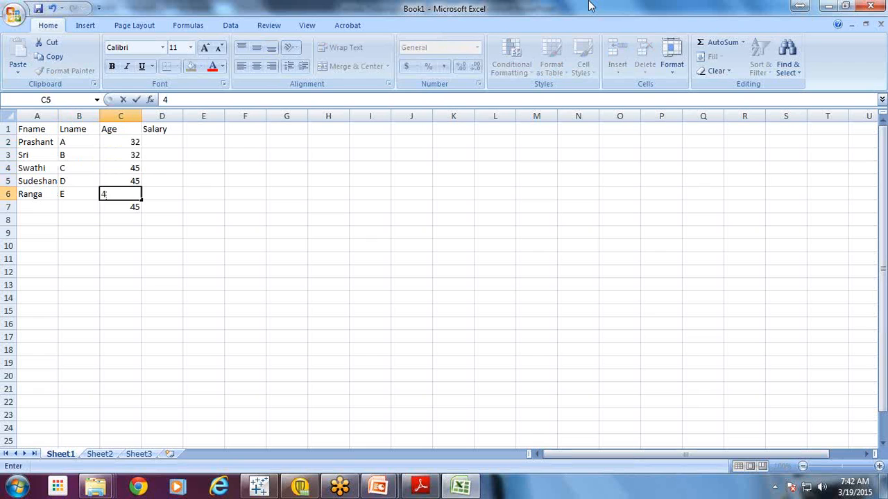
pyautogui.write('3')
pyautogui.press('Return')
pyautogui.press('Delete')
# Fill the Salary column with 45345, 345, 345, 345345 and 43435 in cells D2 to D6
pyautogui.press('Right')
pyautogui.press('Up')
pyautogui.press('Up')
pyautogui.press('Up')
pyautogui.press('Up')
pyautogui.press('Up')
pyautogui.write('45345')
pyautogui.press('Return')
pyautogui.write('345')
pyautogui.press('Return')
pyautogui.press('Return')
pyautogui.write('345345')
pyautogui.press('Return')
pyautogui.write('43435')
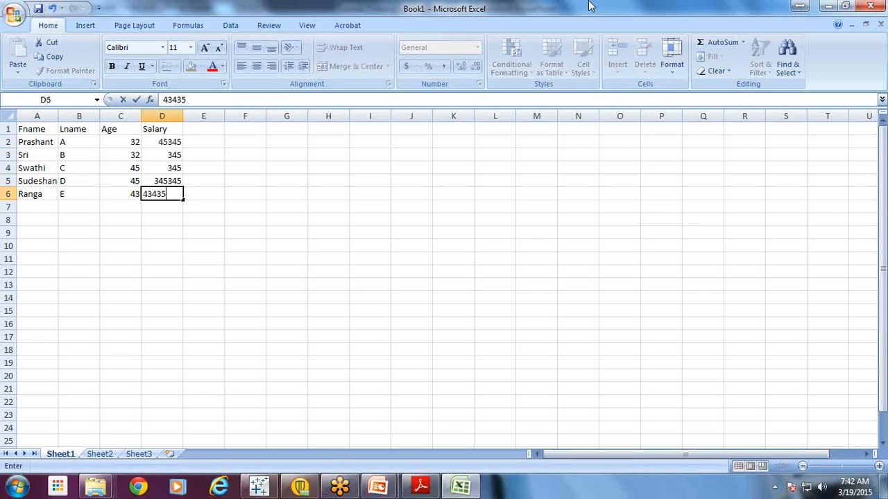
pyautogui.press('Up')
# Highlight the whole data table A1:D6, then return to cell A1
pyautogui.press('Up')
pyautogui.press('Up')
pyautogui.press('Up')
pyautogui.press('Up')
pyautogui.press('Home')
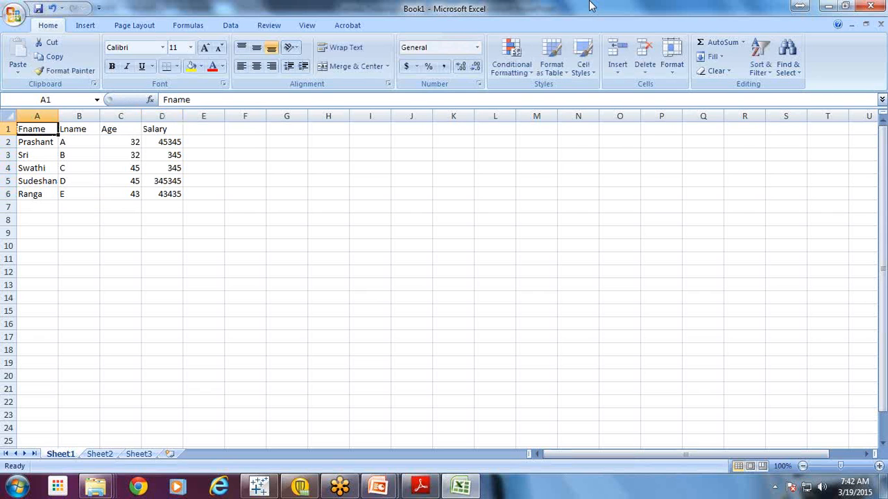
pyautogui.keyDown('shift'); pyautogui.click(162, 192); pyautogui.keyUp('shift')
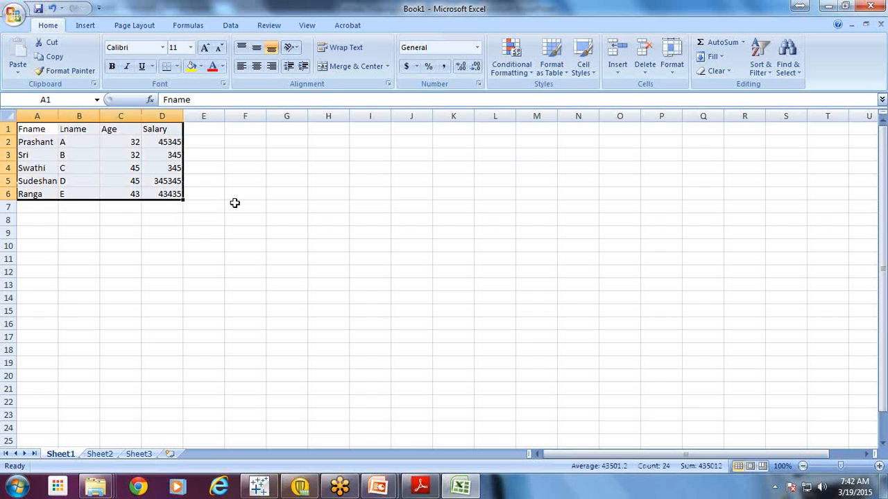
pyautogui.hotkey('ctrl', 'Home')
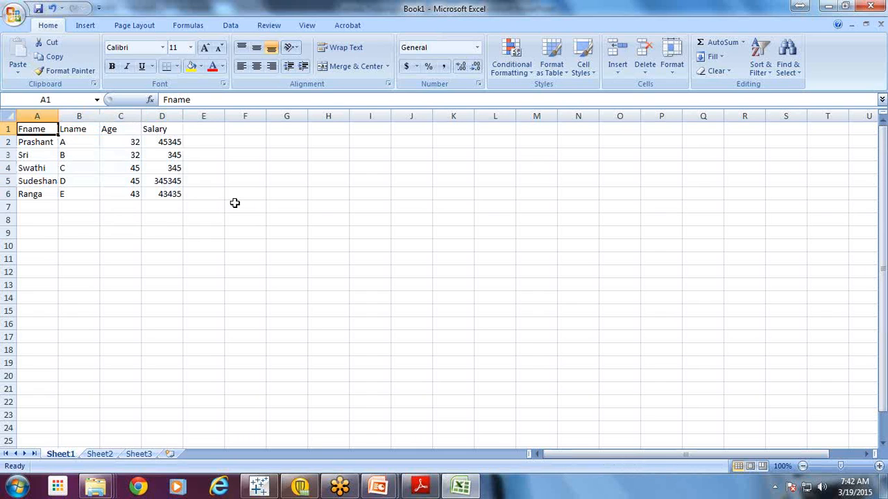
# Highlight rows 2 and 6 and then columns A, B, C and D one after another to show records and fields
pyautogui.click(4, 142)
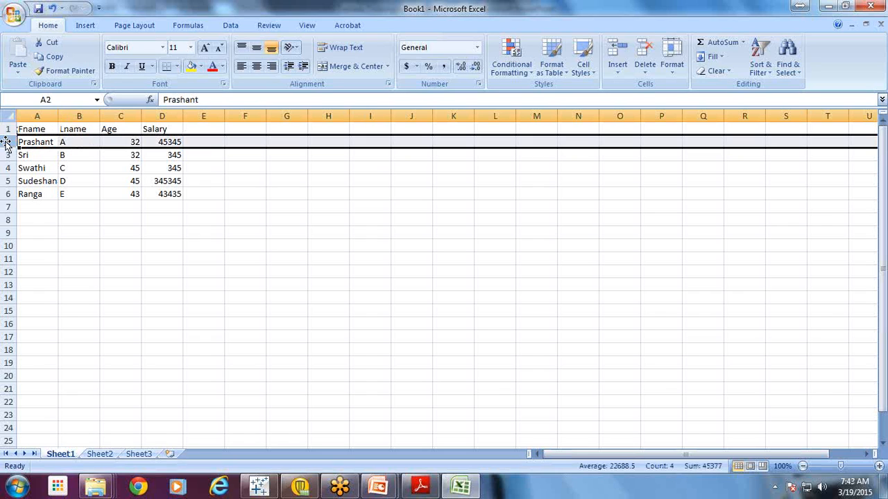
pyautogui.click(5, 194)
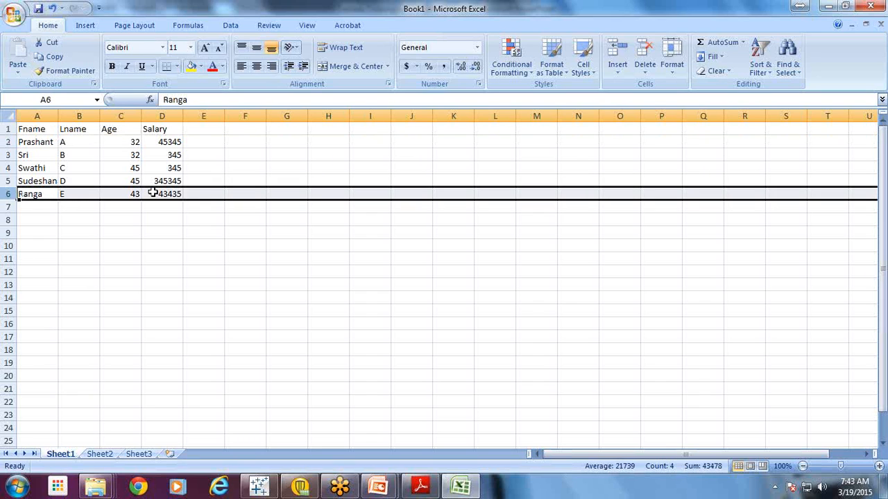
pyautogui.click(40, 116)
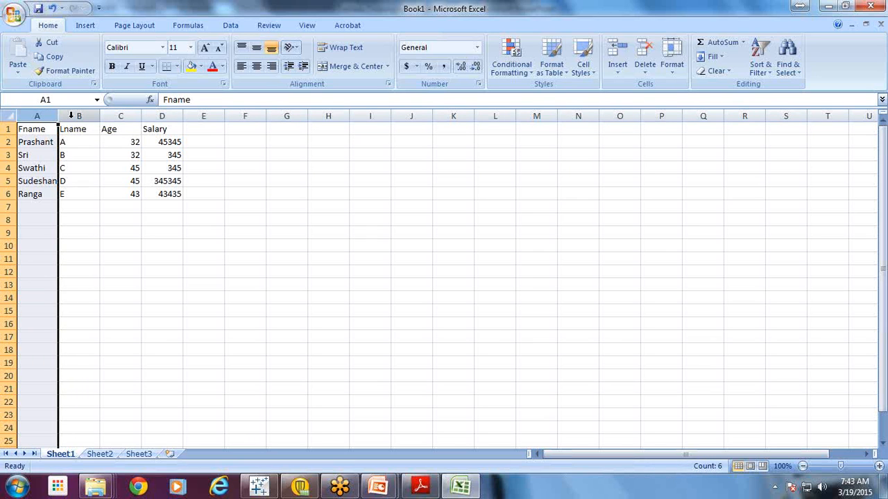
pyautogui.click(70, 116)
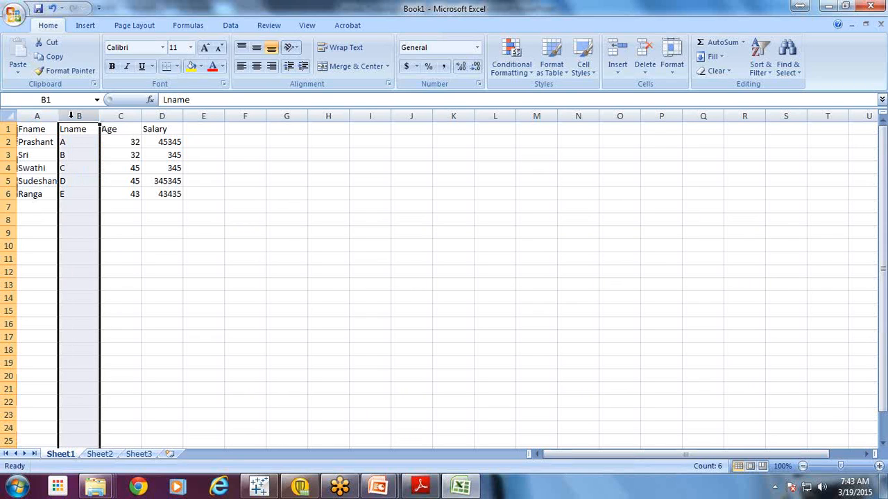
pyautogui.click(121, 115)
pyautogui.click(154, 116)
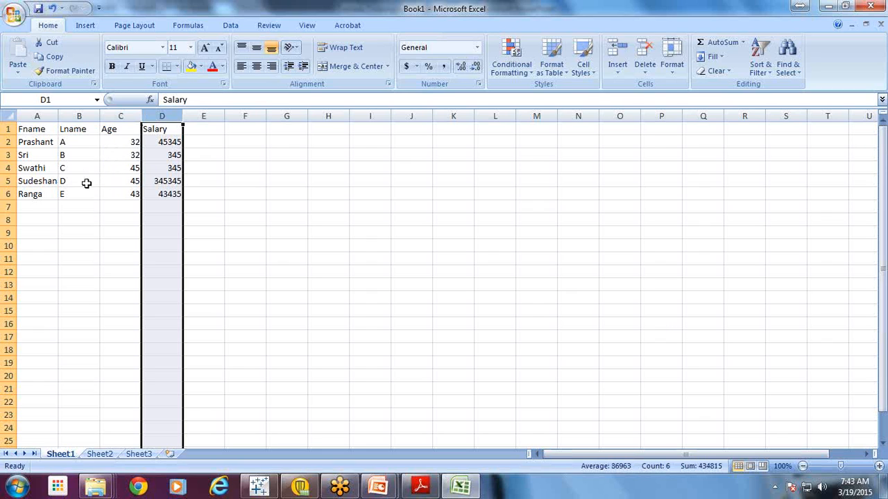
# Examine cell D5 by highlighting the Salary column from its header and the whole of row 5
pyautogui.click(169, 183)
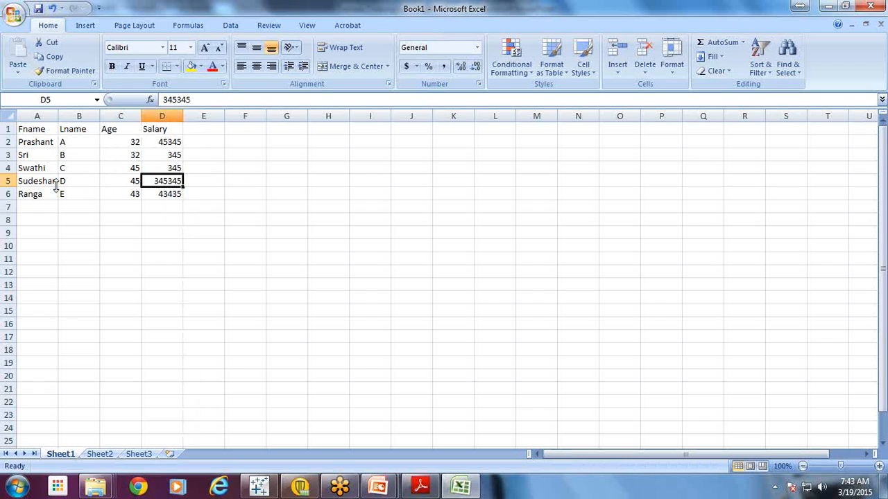
pyautogui.click(165, 130)
pyautogui.moveTo(165, 141); pyautogui.dragTo(167, 174)
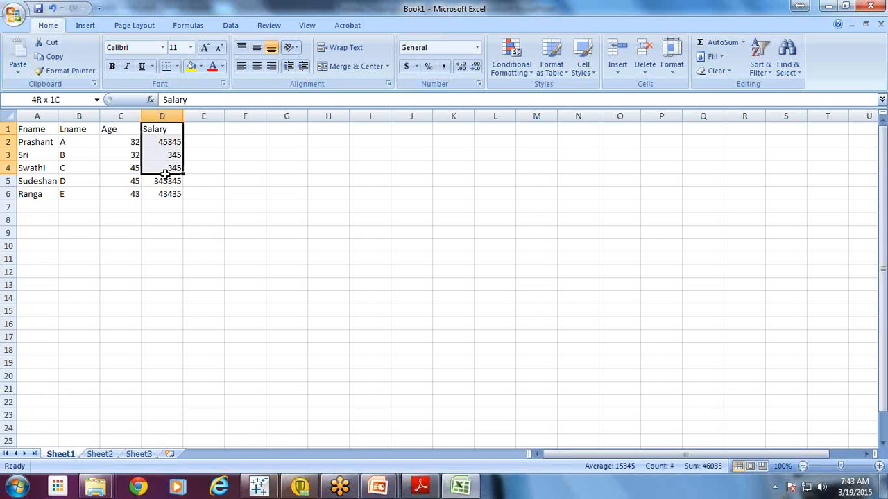
pyautogui.click(167, 181)
pyautogui.click(6, 181)
pyautogui.click(179, 181)
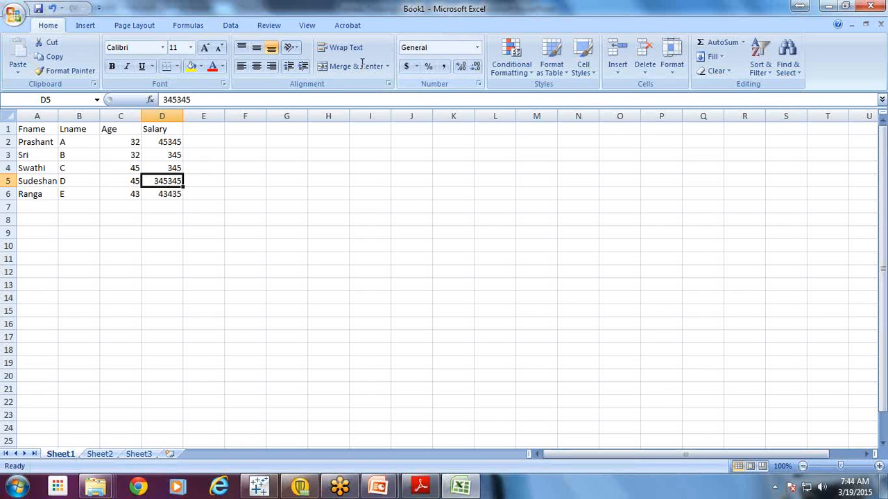
# Replace the Salary header in cell D1 with Basic
pyautogui.click(369, 155)
pyautogui.click(79, 115)
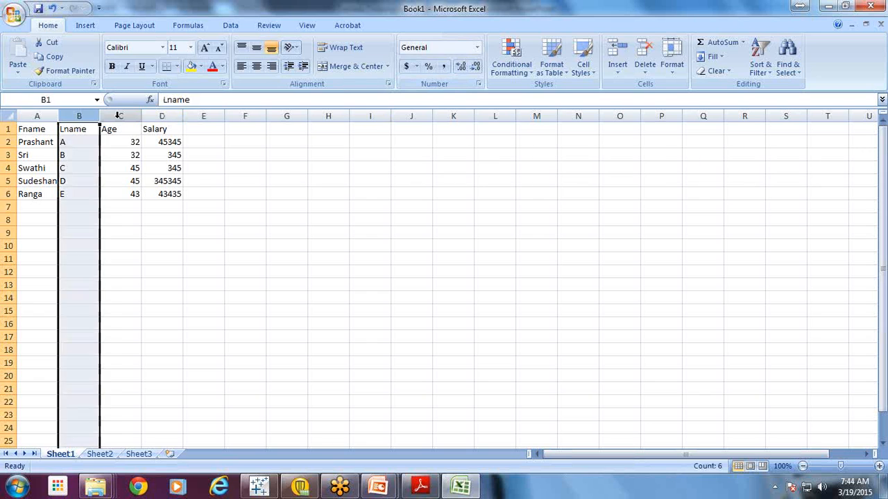
pyautogui.click(149, 138)
pyautogui.press('Up')
pyautogui.press('Right')
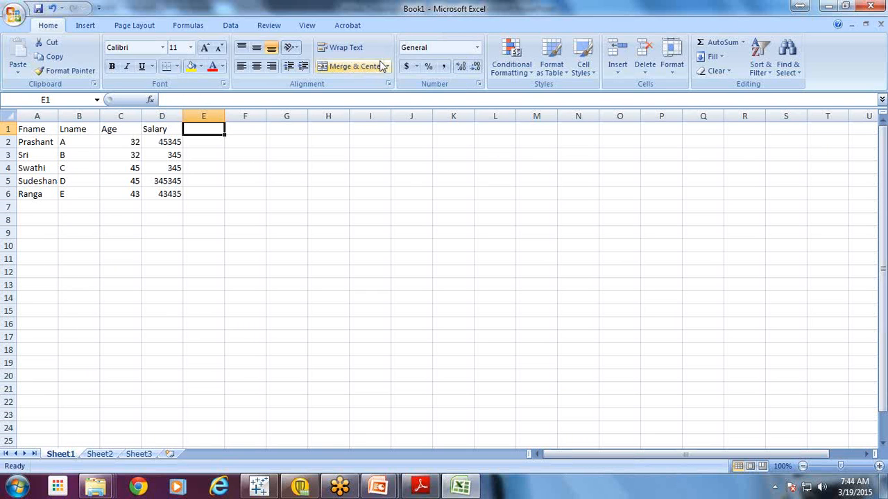
pyautogui.press('Left')
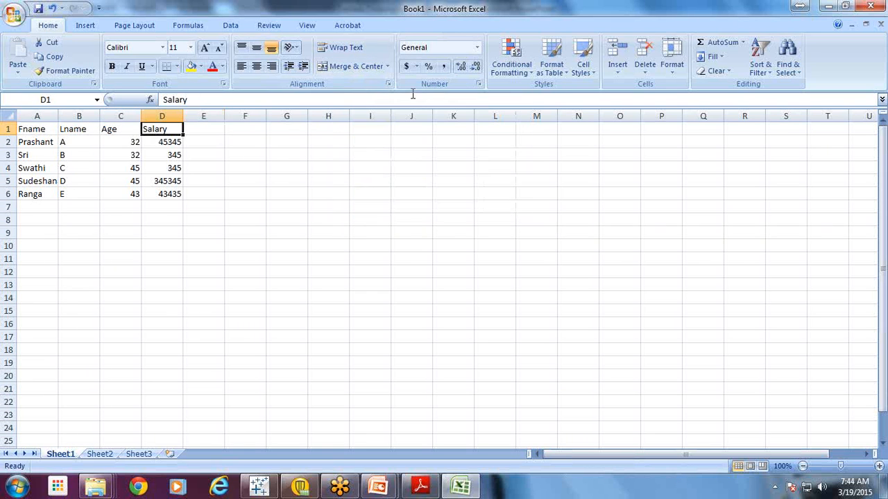
pyautogui.press('F2')
pyautogui.hotkey('shift', 'Home')
pyautogui.press('BackSpace')
pyautogui.write('Basic')
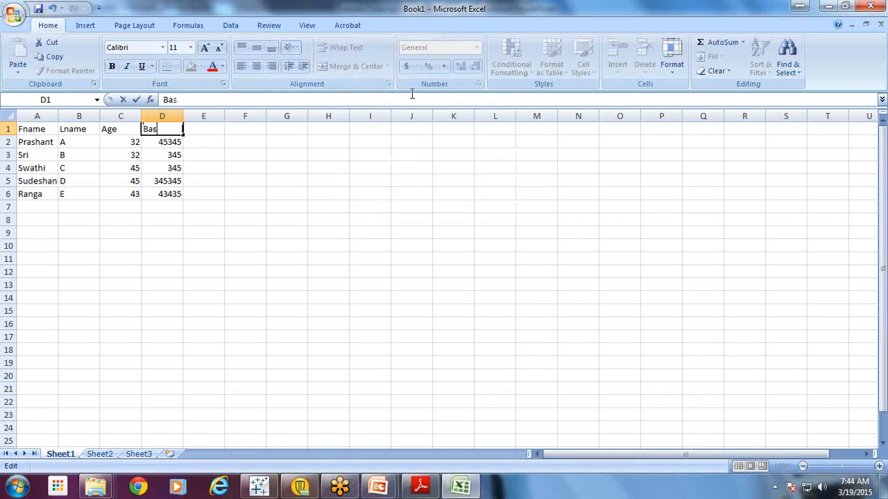
pyautogui.press('Return')
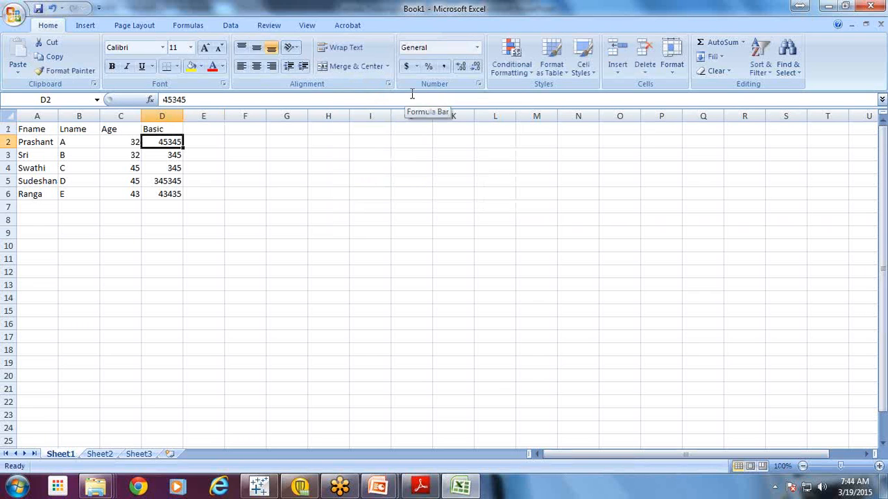
# Set the Basic amounts to 1000 in D2 and 1200 in D3
pyautogui.write('1000')
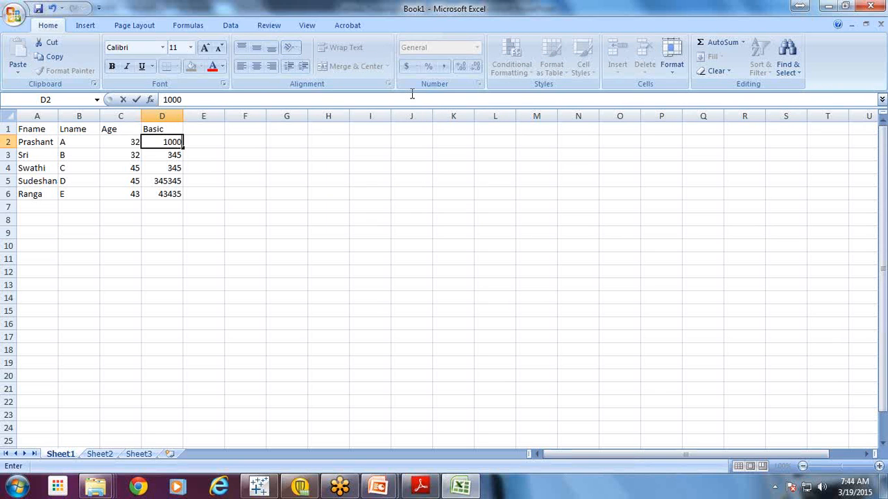
pyautogui.press('Return')
pyautogui.write('12000')
pyautogui.press('Return')
pyautogui.press('Up')
pyautogui.press('F2')
pyautogui.press('BackSpace')
pyautogui.press('Return')
# Set the Basic amounts to 1500 in D4, 2500 in D5 and 2400 in D6
pyautogui.write('1500')
pyautogui.press('Return')
pyautogui.write('2500')
pyautogui.press('Return')
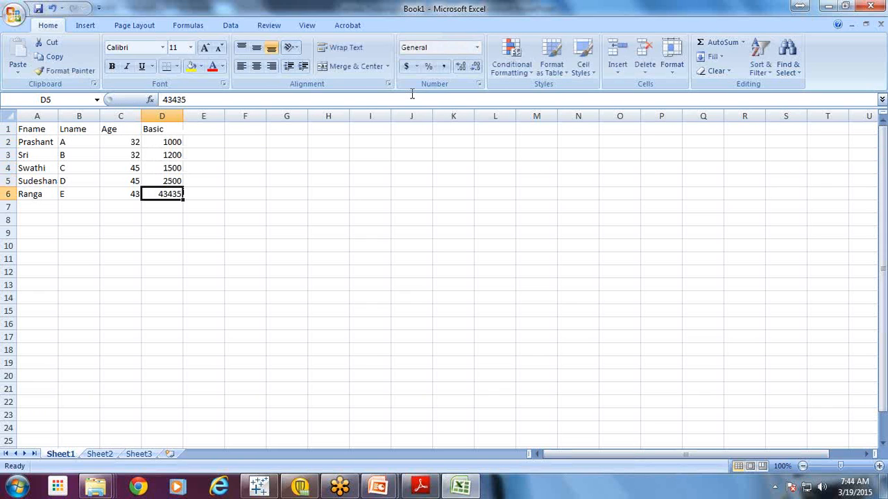
pyautogui.write('240')
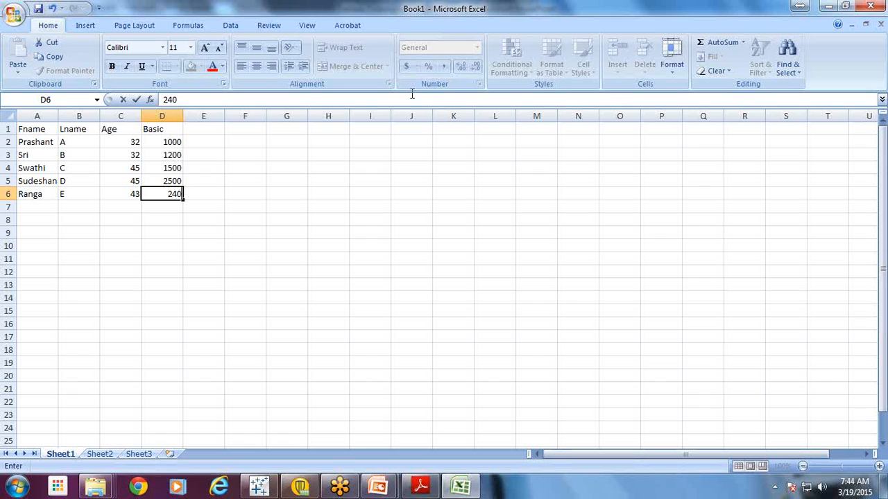
pyautogui.write('0')
pyautogui.press('Return')
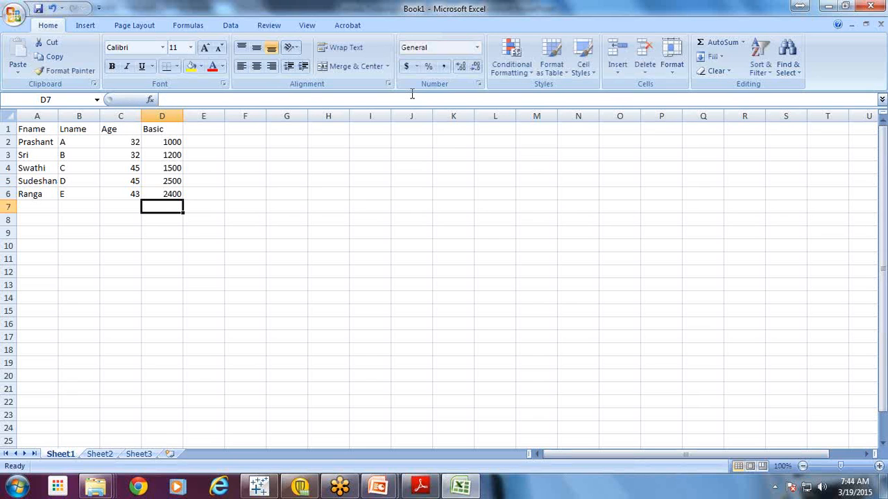
# Add an HRA header in cell E1 and set the first amount in E2 to 250
pyautogui.press('Up')
pyautogui.press('Up')
pyautogui.press('Up')
pyautogui.press('Up')
pyautogui.press('Up')
pyautogui.press('Up')
pyautogui.press('Right')
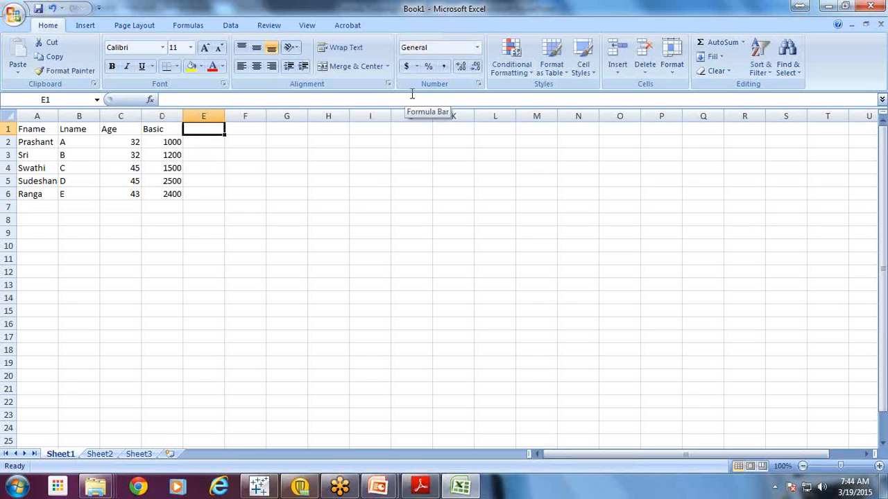
pyautogui.write('HRA')
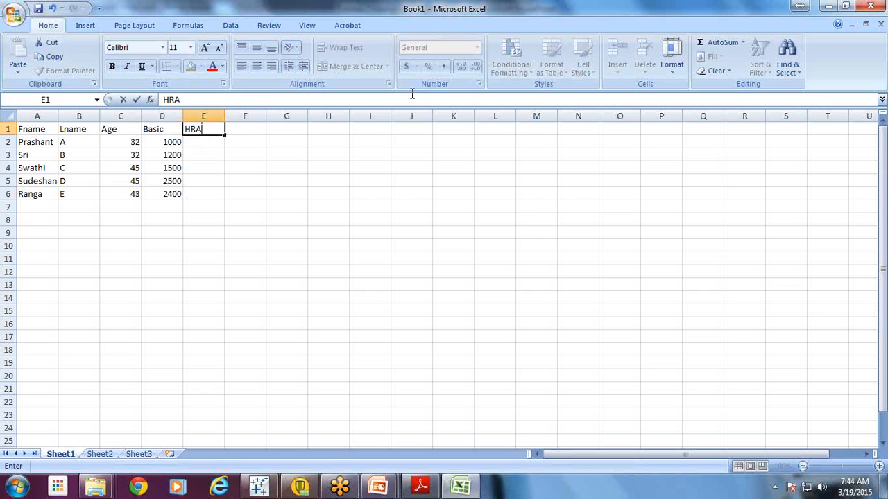
pyautogui.press('Return')
pyautogui.write('25')
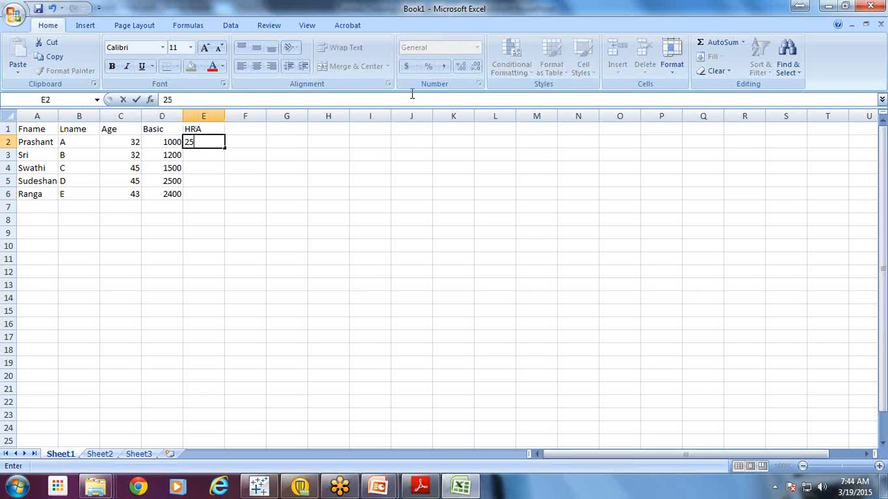
pyautogui.write('0')
pyautogui.press('Return')
# Set the remaining HRA amounts to 152 in E3, 245 in E4, 215 in E5 and 245 in E6
pyautogui.write('152')
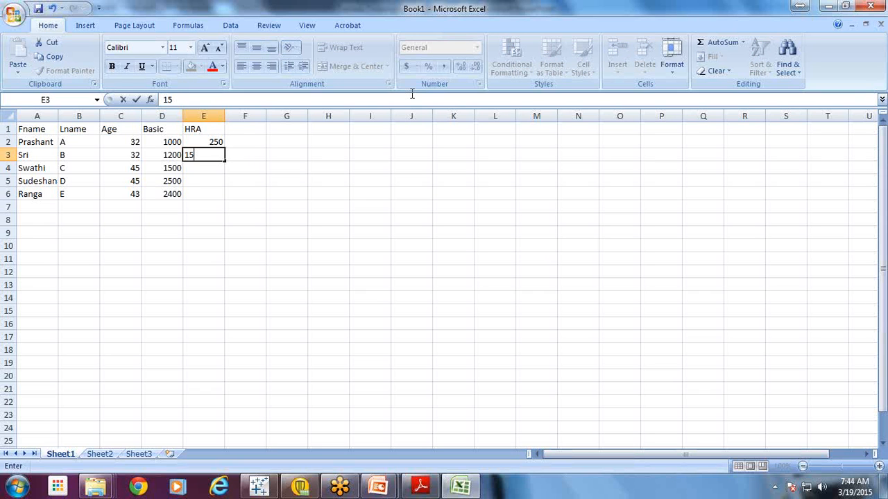
pyautogui.press('Return')
pyautogui.write('45')
pyautogui.press('Return')
pyautogui.write('215')
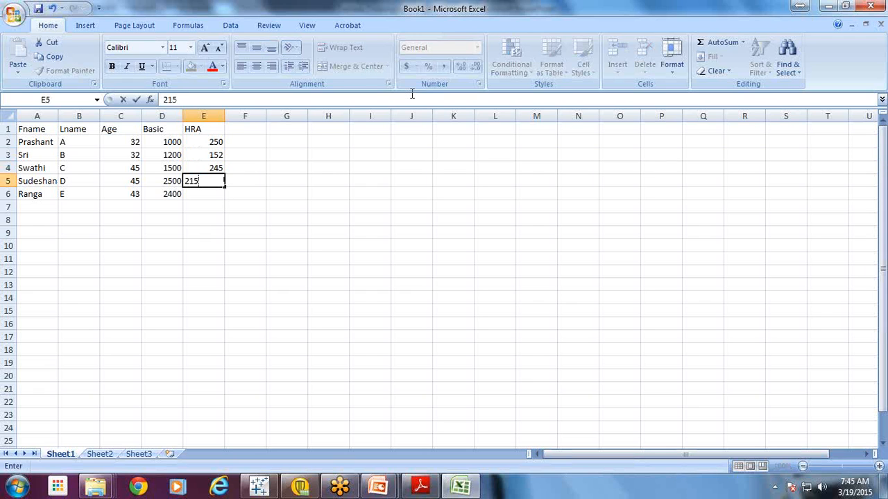
pyautogui.press('Return')
pyautogui.write('245')
pyautogui.press('Return')
# Add an Allow header in cell F1 and set the first amount in F2 to 4545
pyautogui.press('Up')
pyautogui.press('Up')
pyautogui.press('Up')
pyautogui.press('Up')
pyautogui.press('Up')
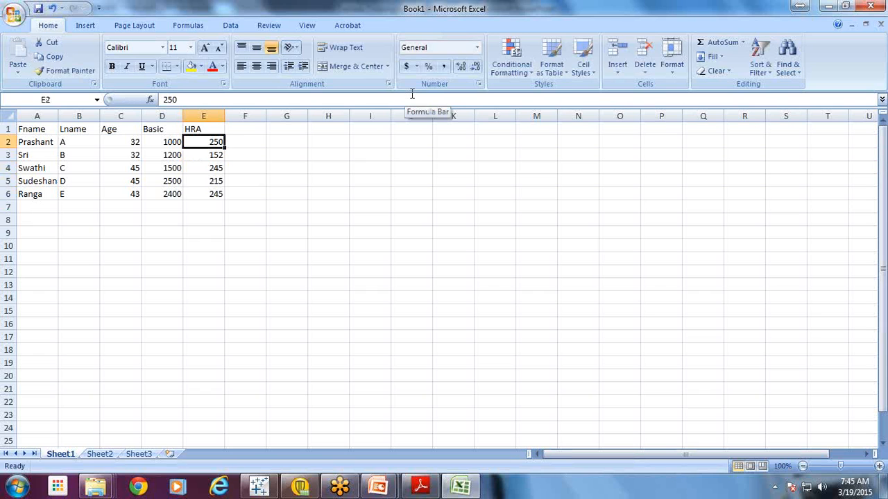
pyautogui.press('Up')
pyautogui.press('Right')
pyautogui.write('Allow')
pyautogui.press('Return')
pyautogui.write('4545')
pyautogui.press('Return')
# Set the remaining Allow amounts to 1321 in F3, 6546 in F4, 6545 in F5 and 878 in F6
pyautogui.write('1321')
pyautogui.press('Return')
pyautogui.write('654654')
pyautogui.press('Return')
pyautogui.press('Up')
pyautogui.press('F2')
pyautogui.press('BackSpace')
pyautogui.press('BackSpace')
pyautogui.press('Return')
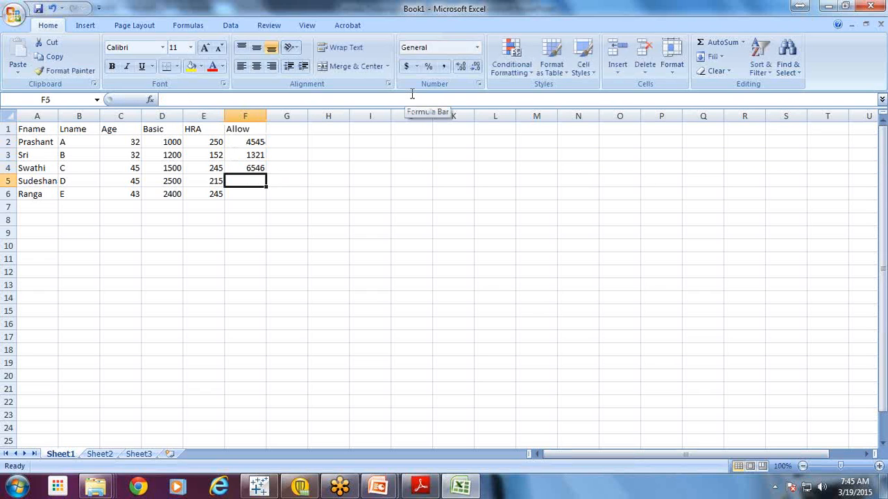
pyautogui.write('6545')
pyautogui.press('Return')
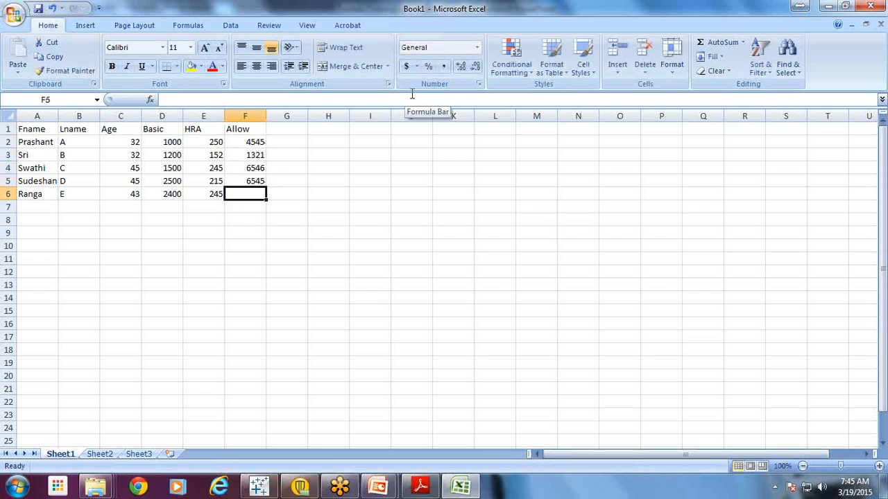
pyautogui.write('878')
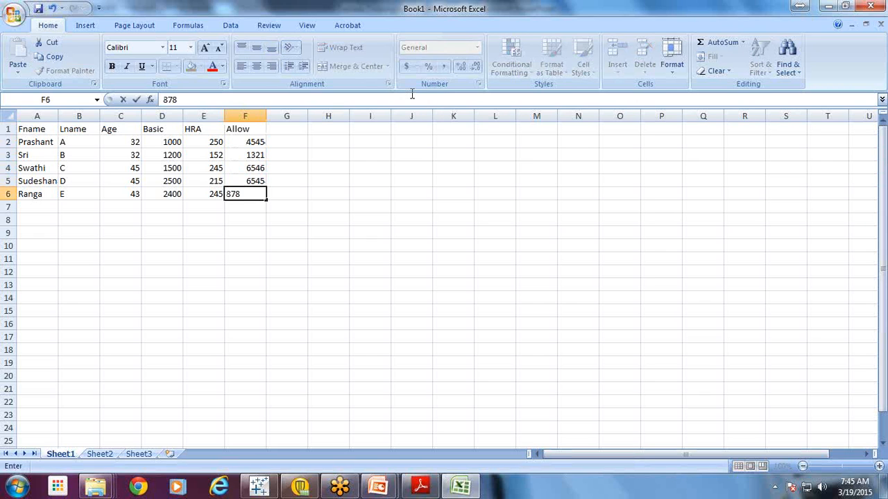
pyautogui.press('Return')
# Review the column headers along row 1 and the first Basic amount in D2
pyautogui.press('Up')
pyautogui.press('Up')
pyautogui.press('Up')
pyautogui.press('Up')
pyautogui.press('Up')
pyautogui.press('Up')
pyautogui.press('Left')
pyautogui.press('Left')
pyautogui.press('Left')
pyautogui.press('Left')
pyautogui.press('Left')
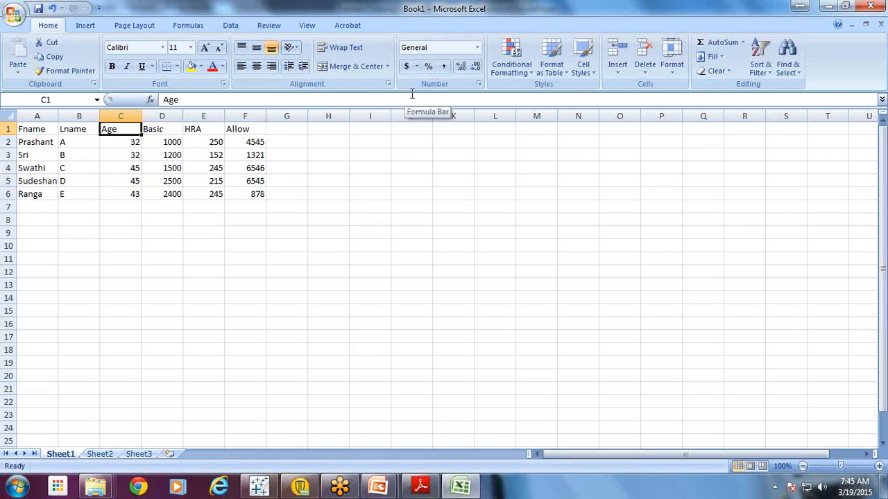
pyautogui.press('Right')
pyautogui.press('Right')
pyautogui.press('Right')
pyautogui.press('Down')
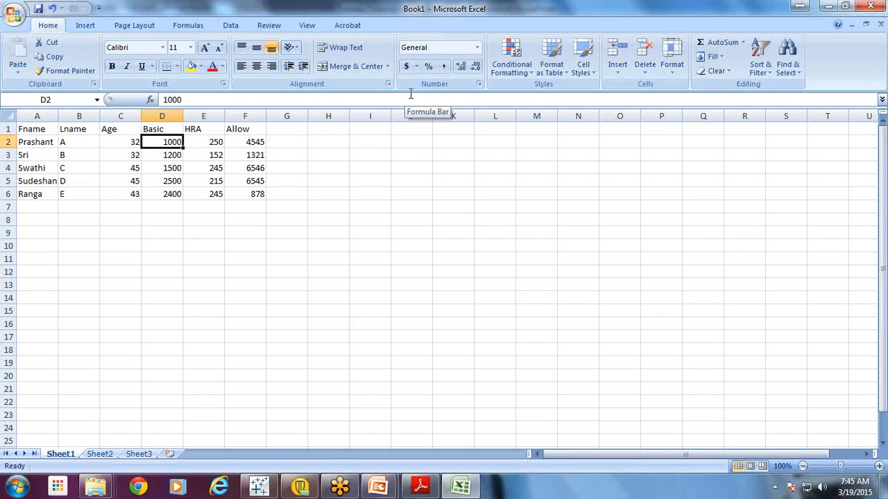
# Make the headers in A1:F1 bold and highlight the data range A2:F6 beneath them
pyautogui.moveTo(34, 129); pyautogui.dragTo(239, 129)
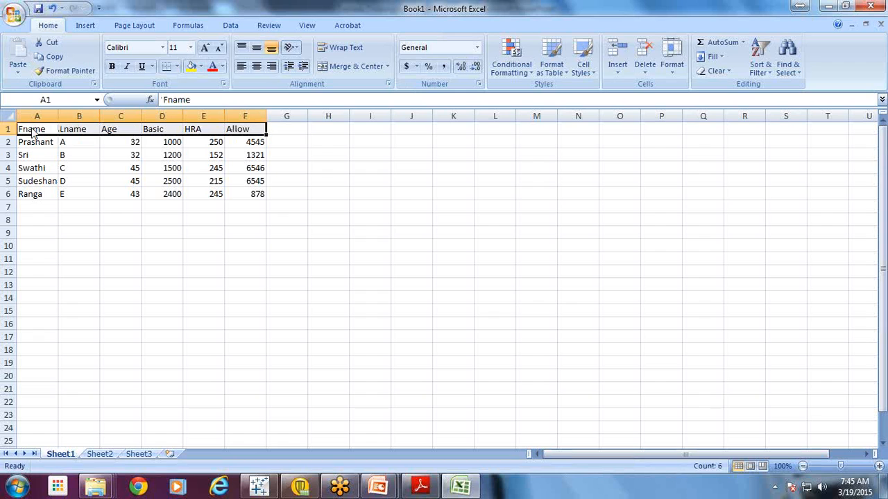
pyautogui.hotkey('ctrl', 'b')
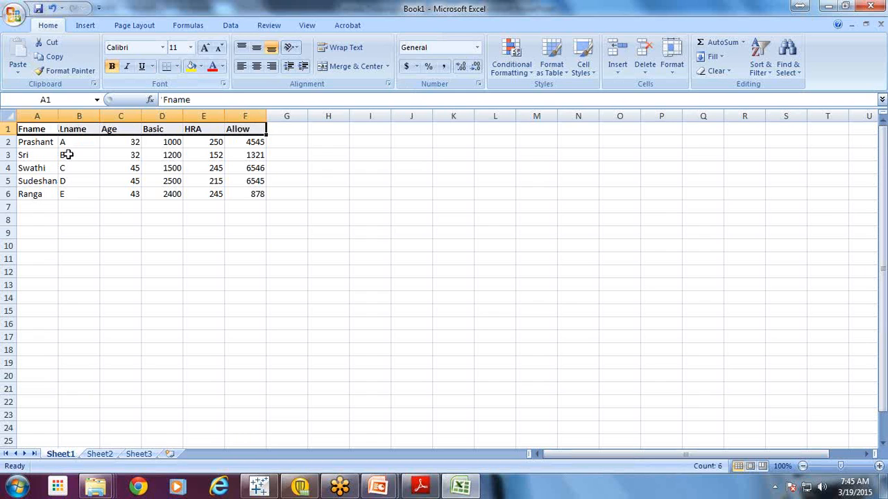
pyautogui.moveTo(37, 142); pyautogui.dragTo(234, 188)
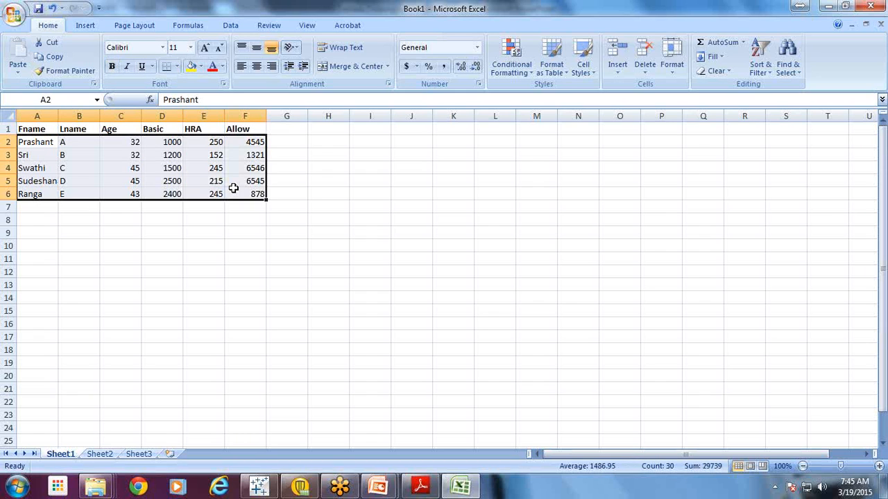
pyautogui.click(234, 188)
pyautogui.click(283, 180)
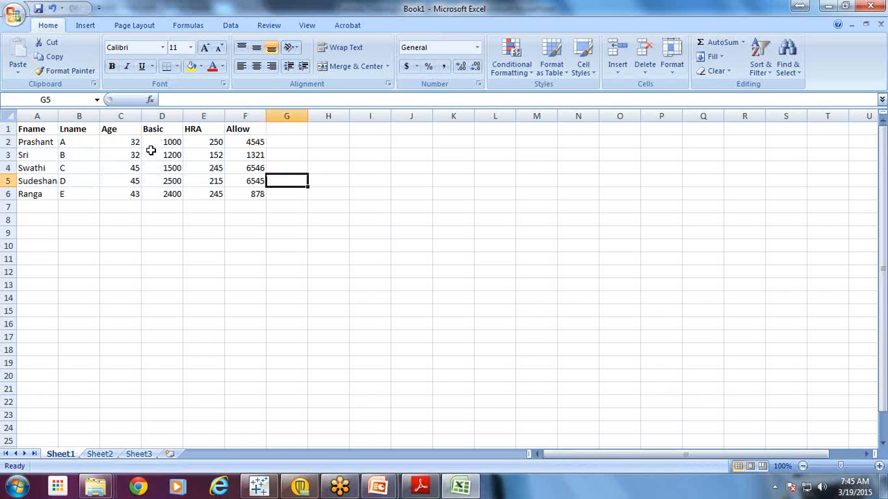
# Merge and center cells J7:K7 and enter the heading Values in the merged cell
pyautogui.click(426, 207)
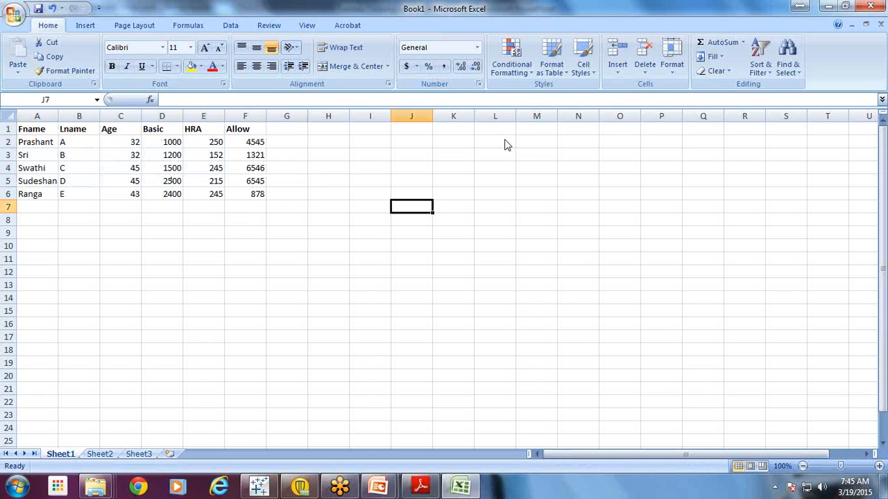
pyautogui.hotkey('shift', 'F10')
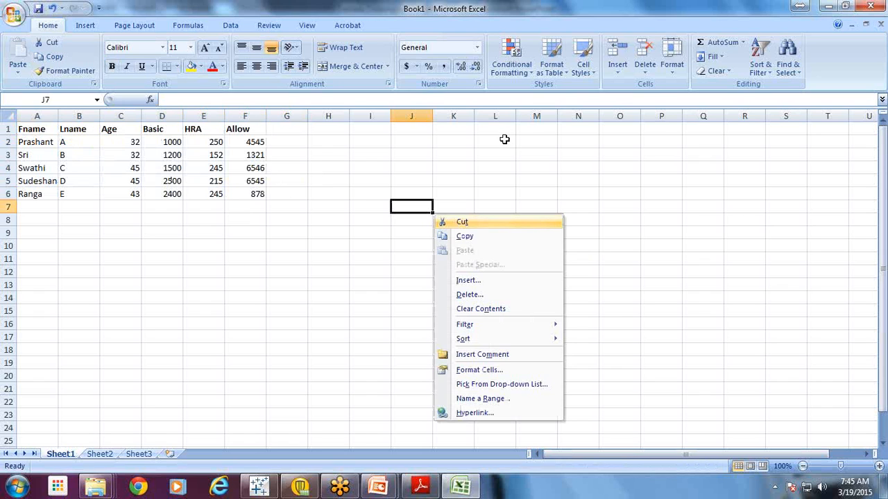
pyautogui.press('Escape')
pyautogui.hotkey('shift', 'Right')
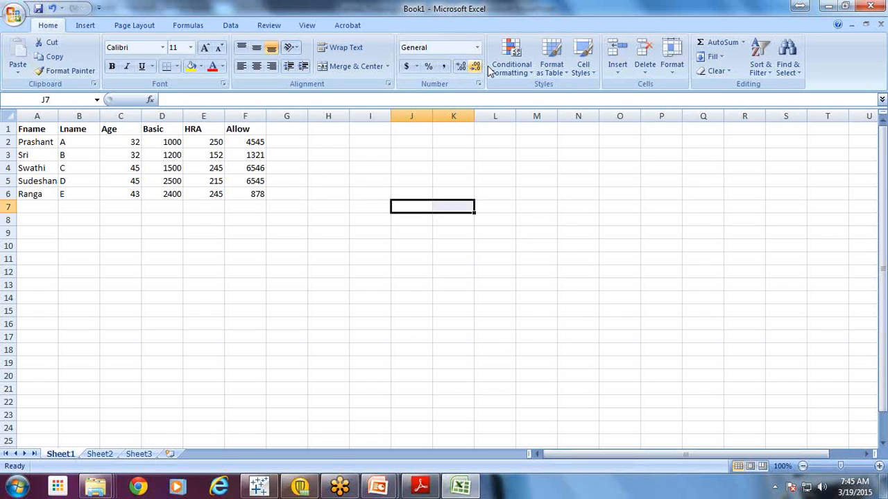
pyautogui.click(383, 67)
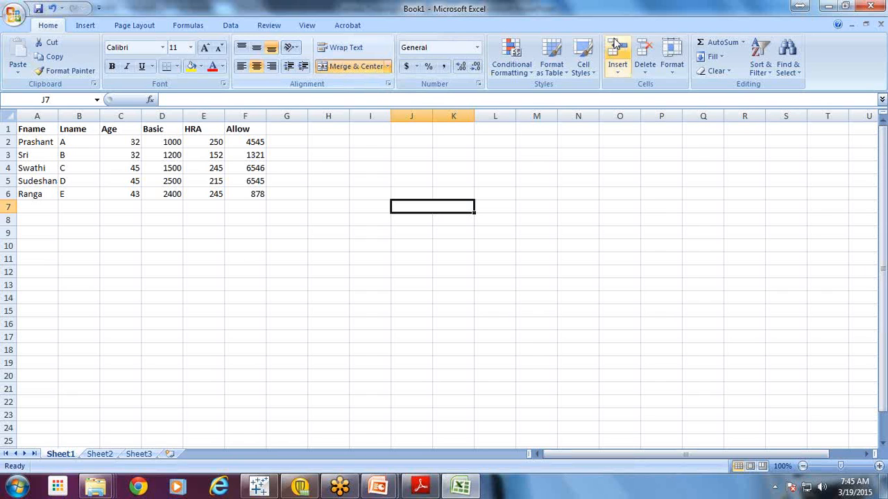
pyautogui.write('Va')
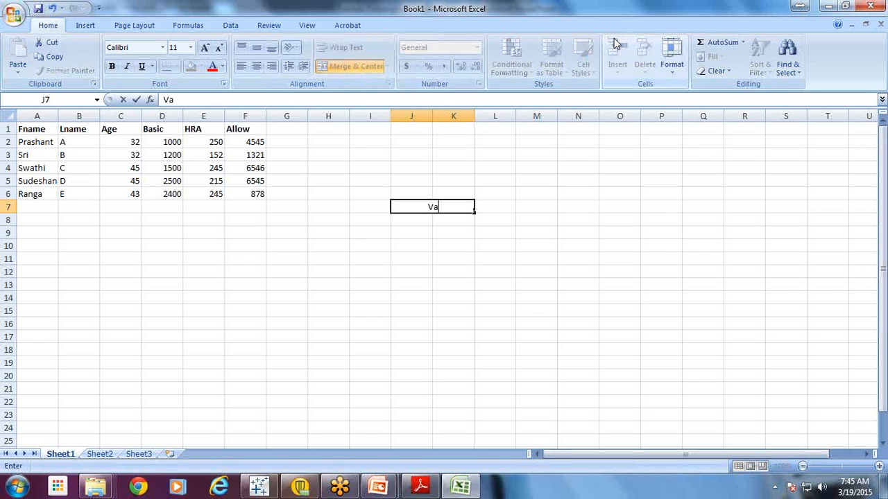
pyautogui.write('lues')
pyautogui.press('Return')
# Enter Dimension in J8 and Measures in K8, and fit the column width to the text
pyautogui.write('Dimensions')
pyautogui.press('Tab')
pyautogui.write('Measures')
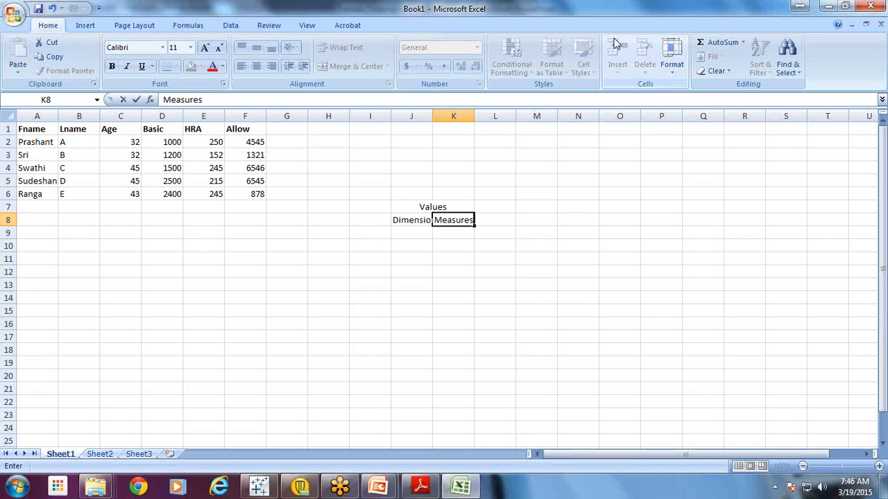
pyautogui.press('Return')
pyautogui.press('Up')
pyautogui.doubleClick(433, 115)
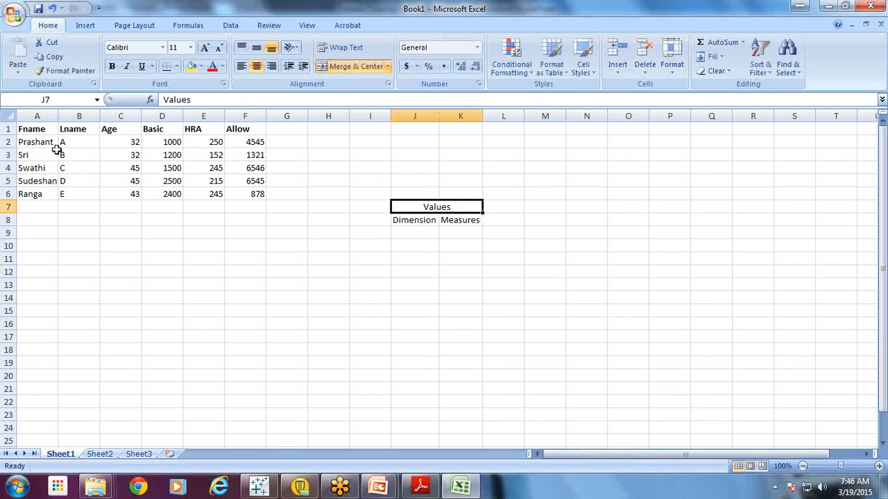
# Examine the Values heading with its Dimension and Measures cells by highlighting them in J7:K8
pyautogui.click(405, 220)
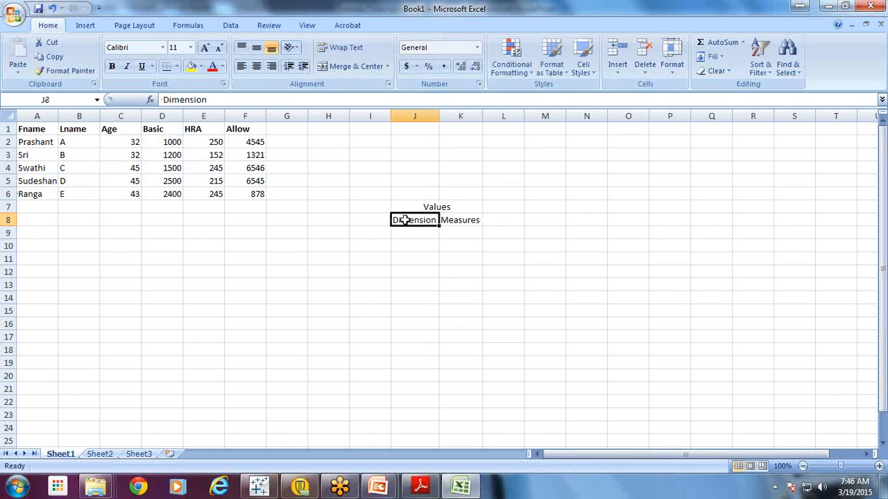
pyautogui.press('Right')
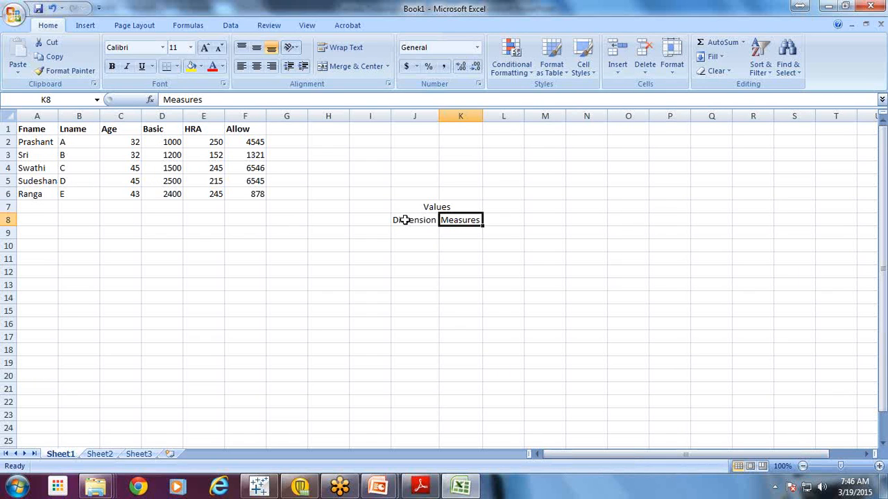
pyautogui.click(405, 220)
pyautogui.click(419, 208)
pyautogui.click(414, 220)
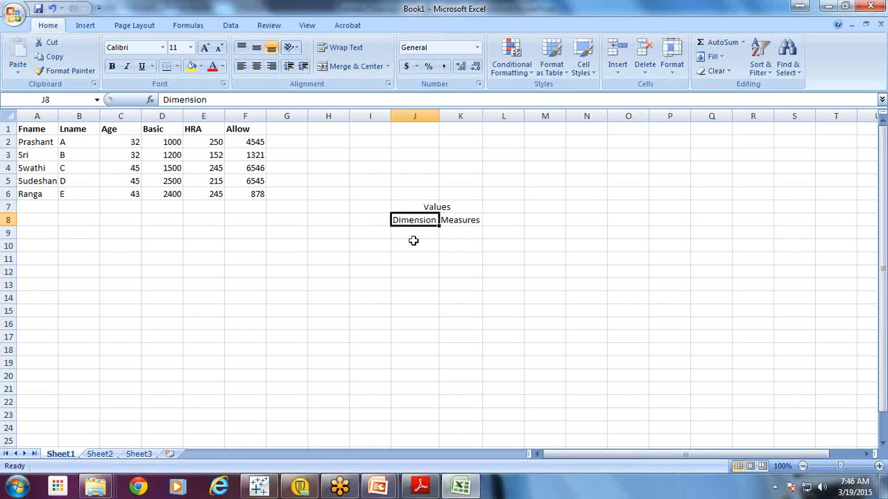
pyautogui.moveTo(438, 220); pyautogui.dragTo(454, 220)
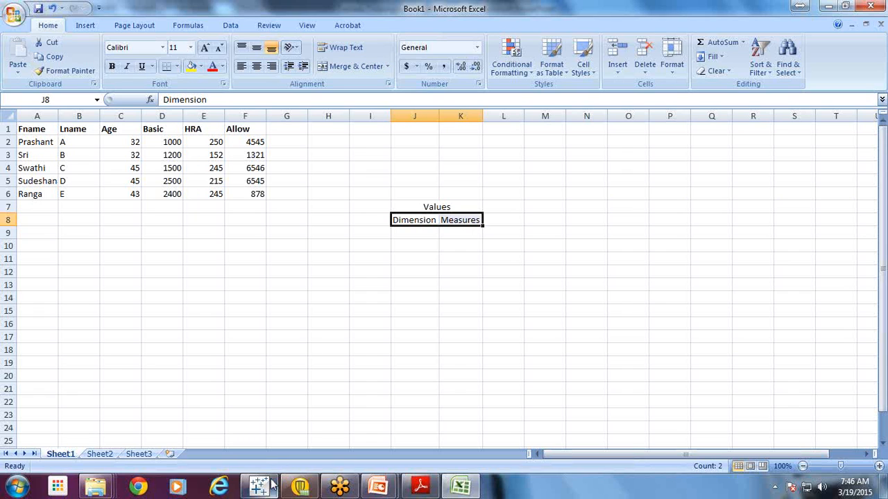
# Switch to Tableau to view its Dimensions and Measures lists, and return to the worksheet
pyautogui.moveTo(272, 486)
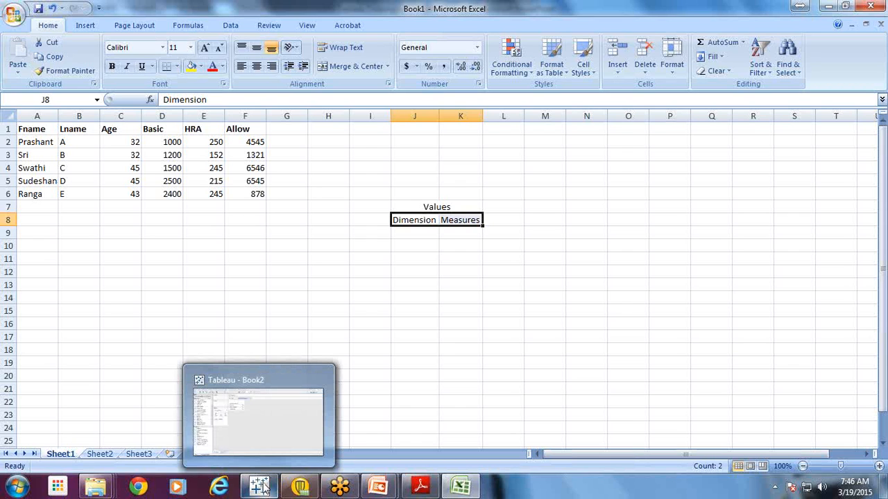
pyautogui.click(262, 487)
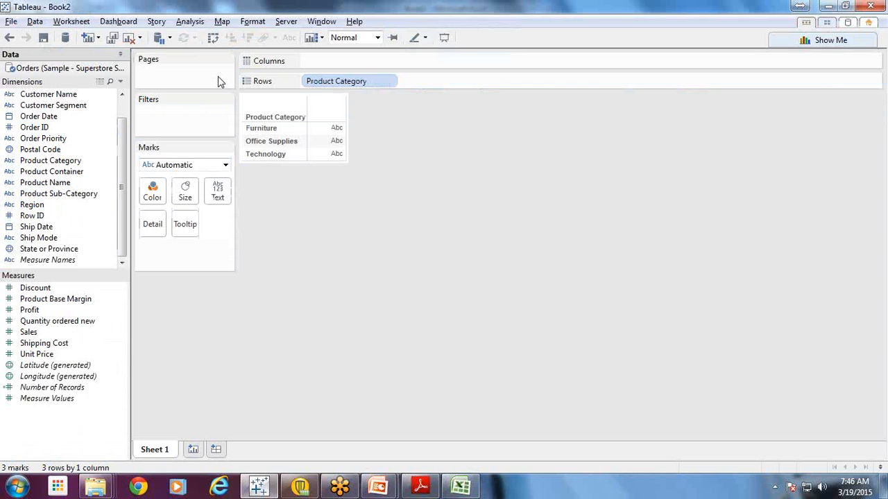
pyautogui.click(834, 6)
# Enter Categories under Dimension in J9 and Calculations under Measures in K9
pyautogui.click(406, 233)
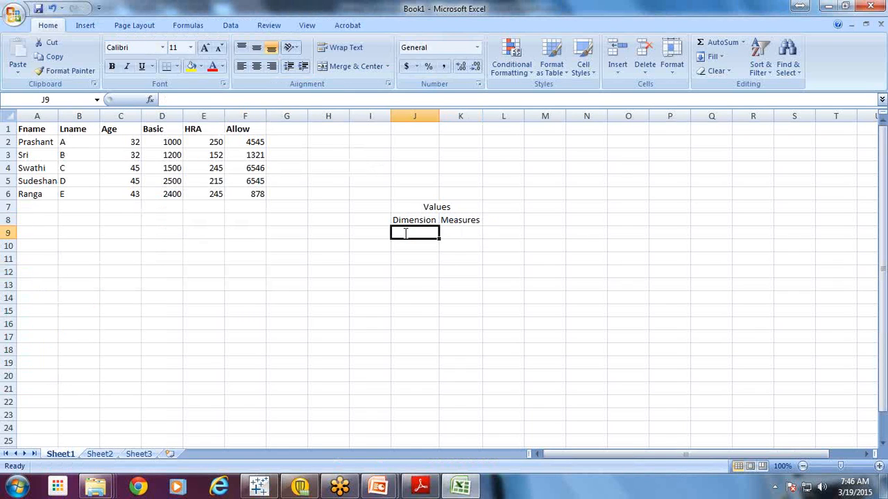
pyautogui.write('Categories')
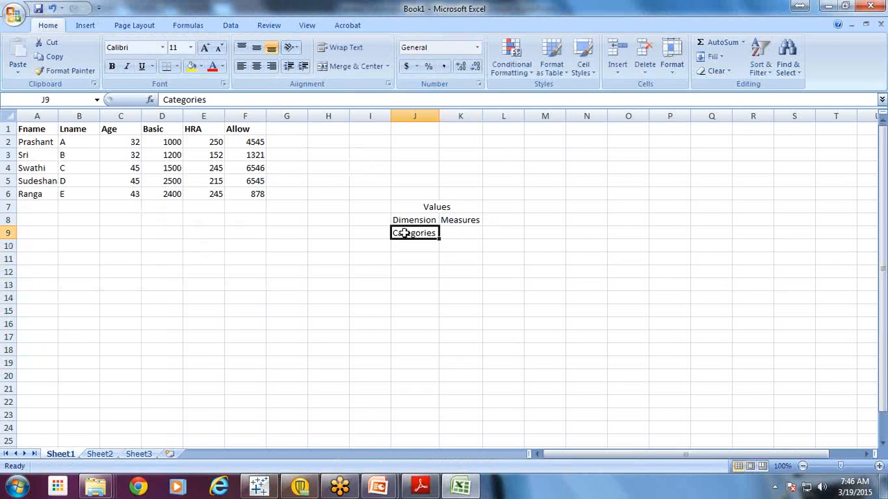
pyautogui.press('Tab')
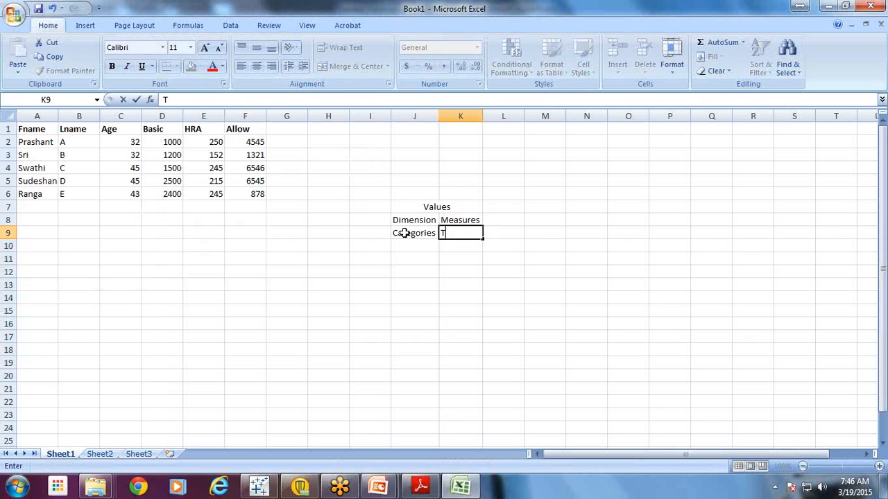
pyautogui.write('Calculation')
pyautogui.press('Return')
pyautogui.press('Up')
pyautogui.press('F2')
pyautogui.write('s')
pyautogui.hotkey('ctrl', 'Return')
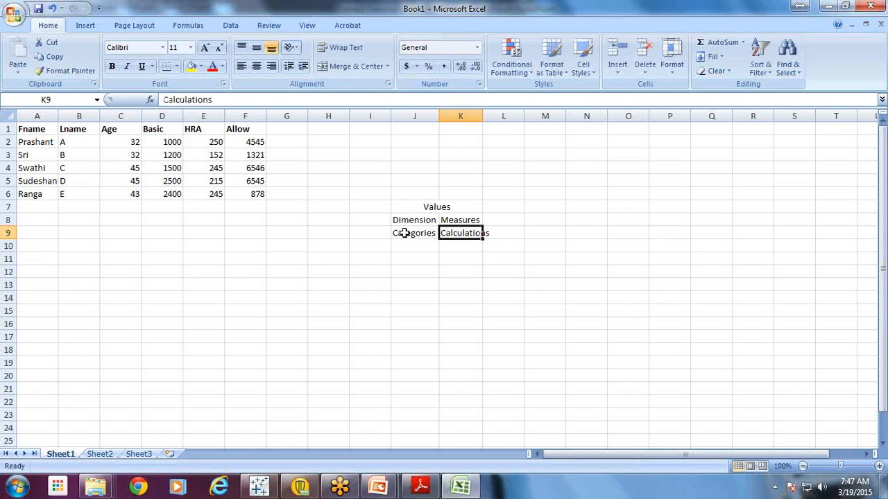
# Compare the Categories and Calculations cells with the Dimension and Measures headings above by highlighting them
pyautogui.click(401, 236)
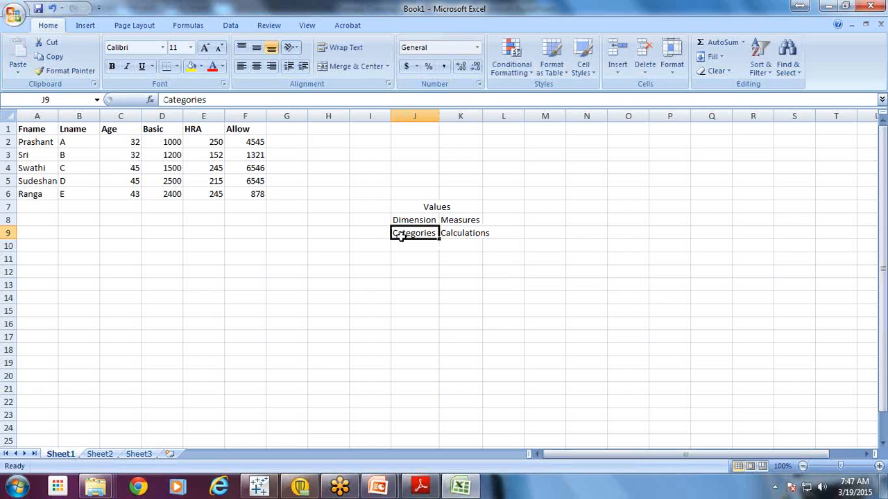
pyautogui.click(452, 233)
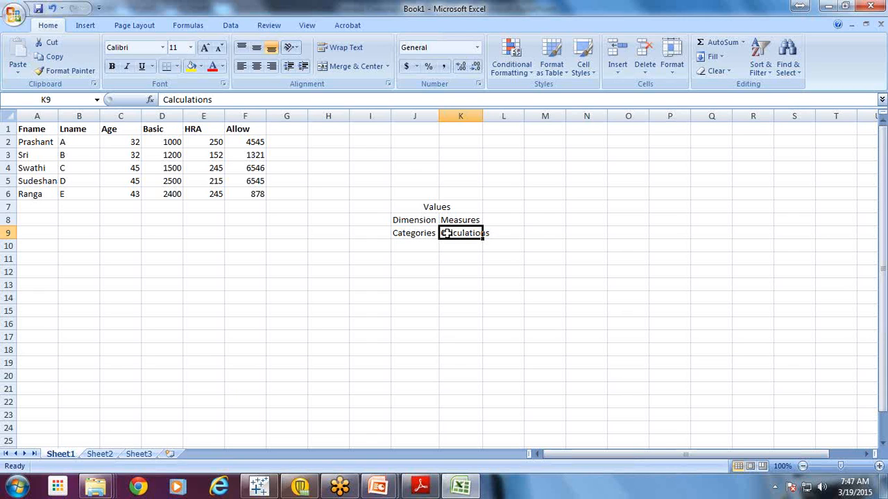
pyautogui.click(413, 229)
pyautogui.click(421, 221)
pyautogui.moveTo(454, 221); pyautogui.dragTo(420, 221)
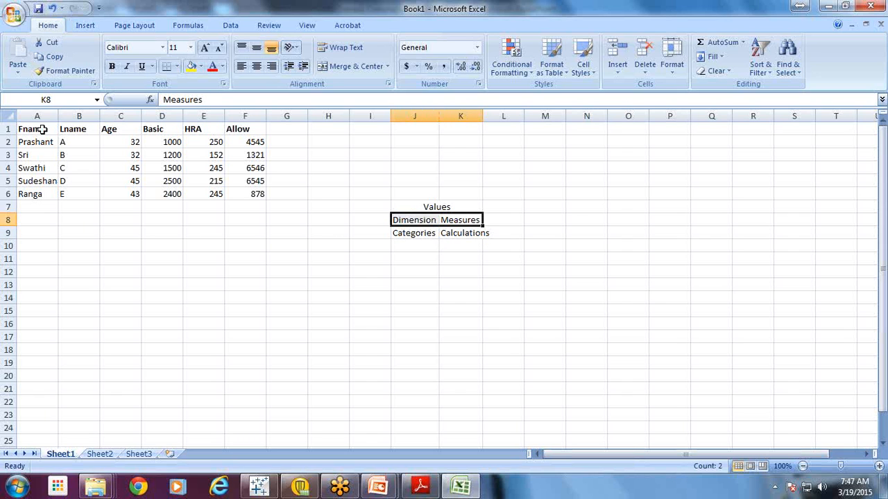
# Examine the column headings in A1:F1, the employee records below them, and the individual Age values in column C
pyautogui.moveTo(42, 129); pyautogui.dragTo(243, 126)
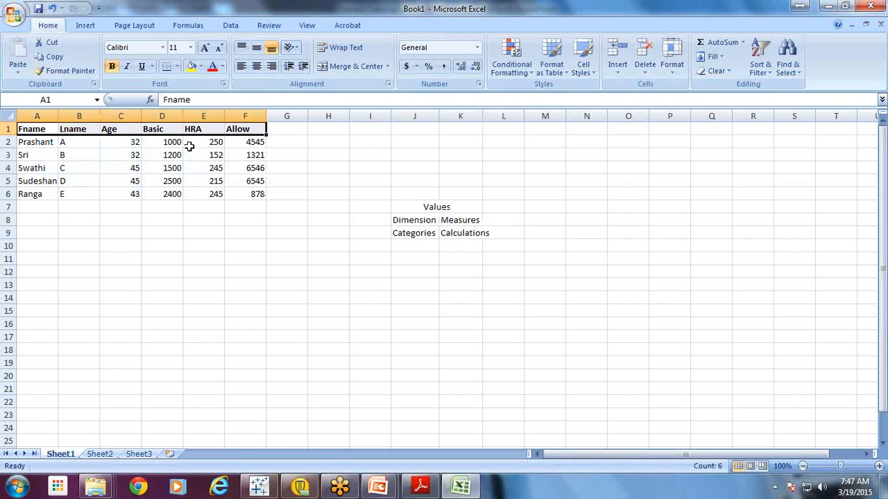
pyautogui.moveTo(34, 141); pyautogui.dragTo(238, 188)
pyautogui.moveTo(36, 141); pyautogui.dragTo(126, 195)
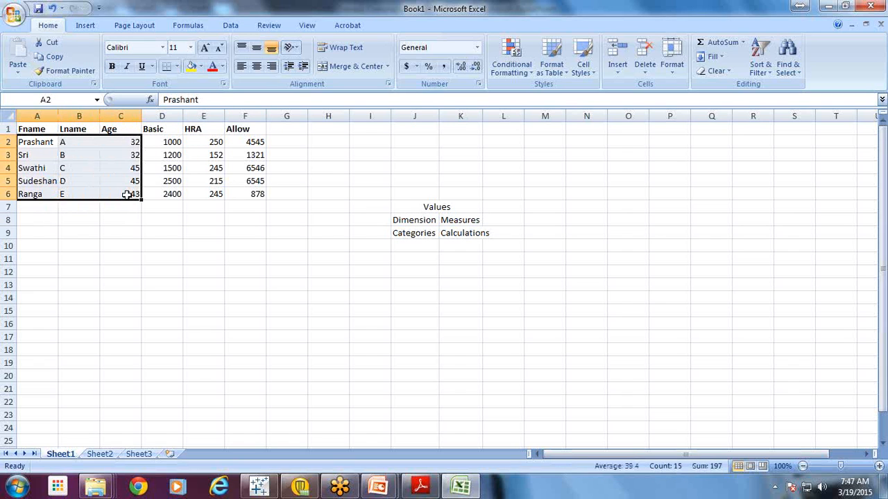
pyautogui.click(127, 194)
pyautogui.click(123, 180)
pyautogui.click(121, 168)
pyautogui.click(119, 154)
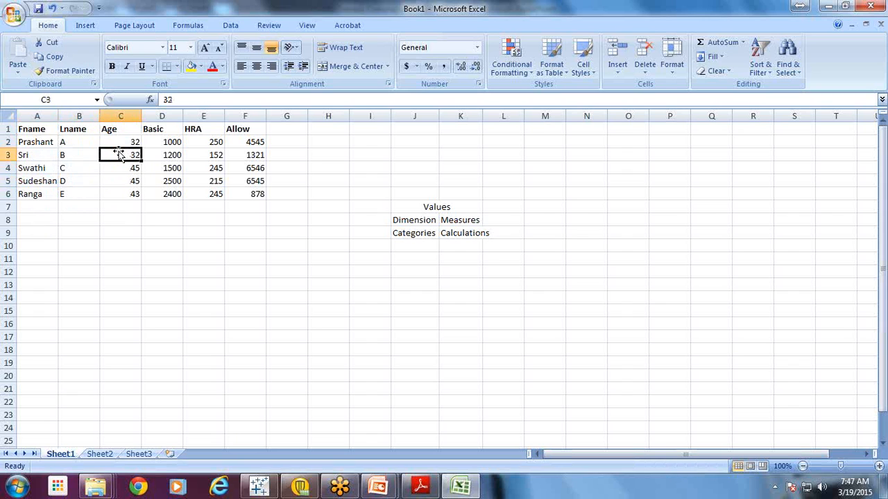
pyautogui.click(129, 143)
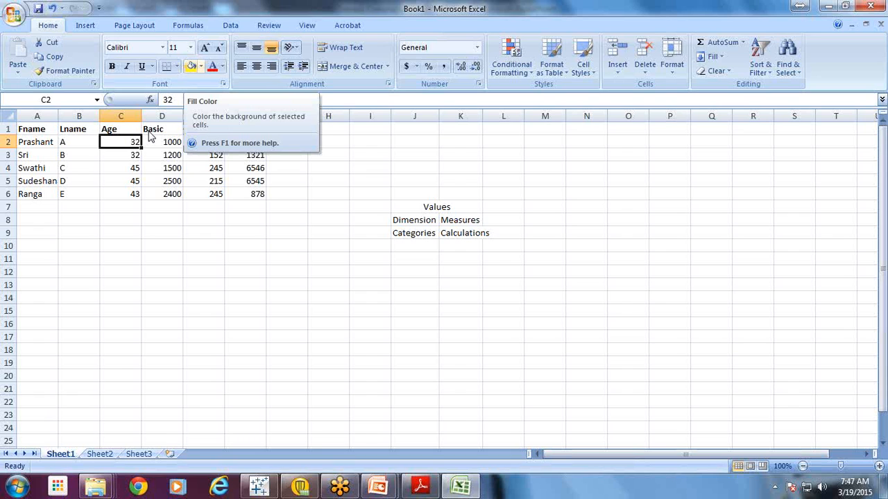
# Highlight the Fname and Lname values under their headings to examine the text columns of the employee table
pyautogui.press('Left')
pyautogui.press('Left')
pyautogui.hotkey('shift', 'Right')
pyautogui.hotkey('shift', 'Down')
pyautogui.hotkey('shift', 'Down')
pyautogui.hotkey('shift', 'Down')
pyautogui.hotkey('shift', 'Down')
pyautogui.hotkey('shift', 'Down')
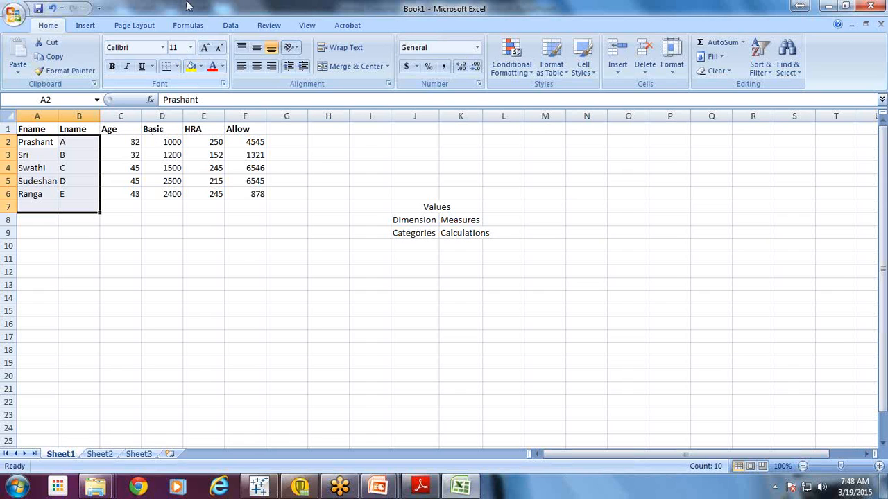
# Start a second table in row 15 with the headings State, Item and Rate in A15:C15
pyautogui.click(55, 312)
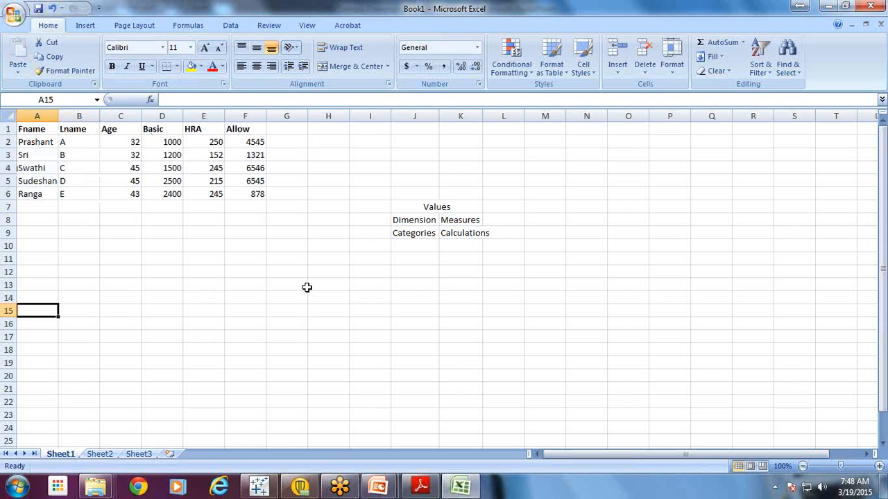
pyautogui.write('Stea')
pyautogui.press('BackSpace')
pyautogui.press('BackSpace')
pyautogui.write('ate')
pyautogui.press('Tab')
pyautogui.write('Item')
pyautogui.press('Tab')
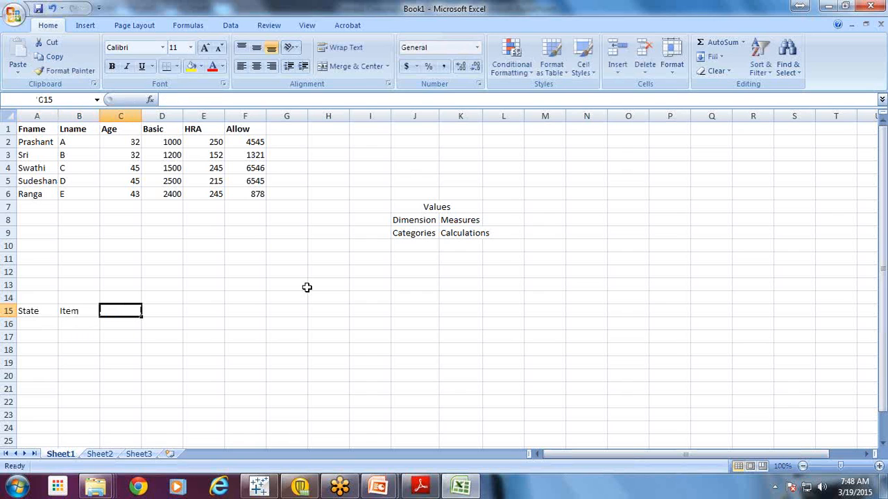
pyautogui.write('RE')
pyautogui.press('BackSpace')
pyautogui.press('BackSpace')
pyautogui.write('Rate')
pyautogui.press('Tab')
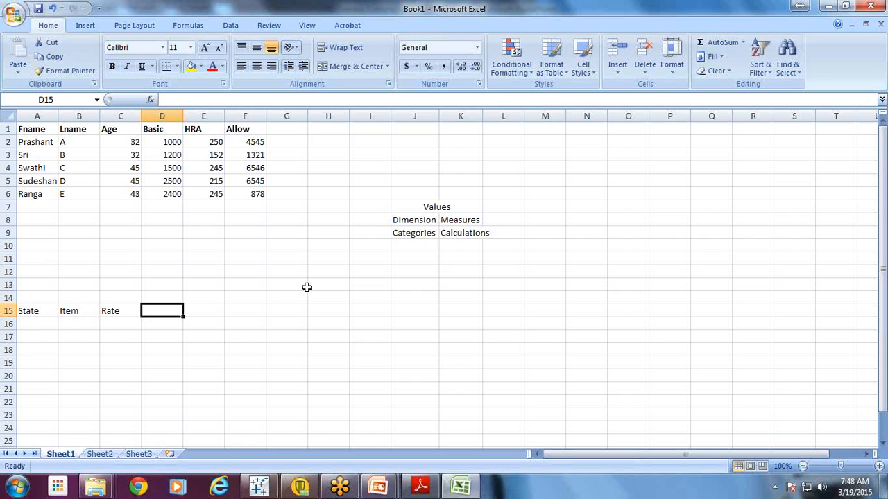
# Add the headings Quantity and Date in D15:E15 of the second table
pyautogui.write('Qa')
pyautogui.press('BackSpace')
pyautogui.write('uantt')
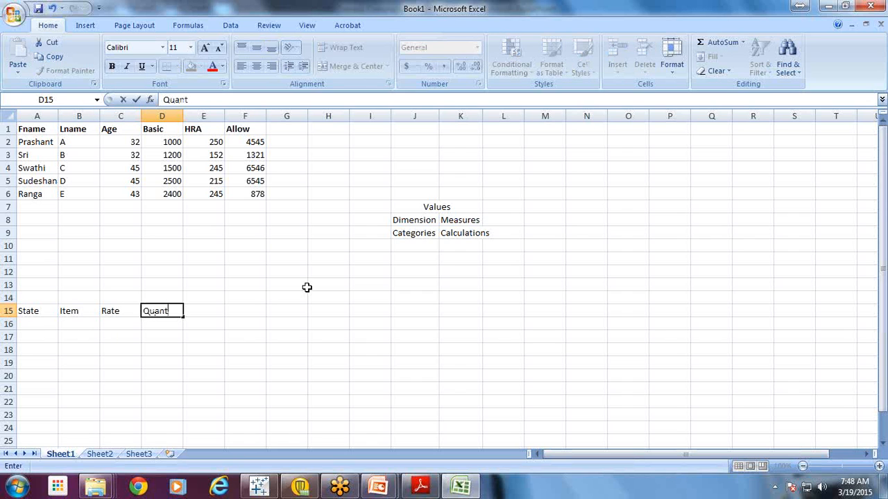
pyautogui.press('BackSpace')
pyautogui.write('ti')
pyautogui.press('BackSpace')
pyautogui.press('BackSpace')
pyautogui.write('itu')
pyautogui.press('Right')
pyautogui.press('Left')
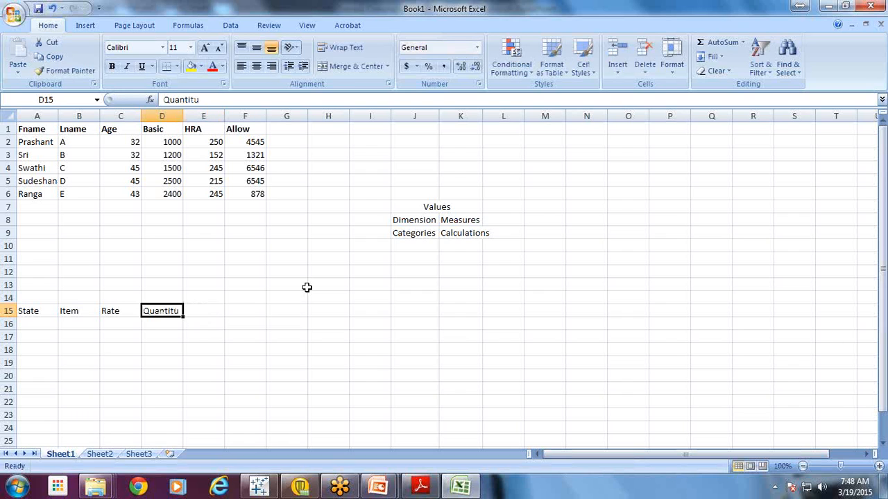
pyautogui.press('F2')
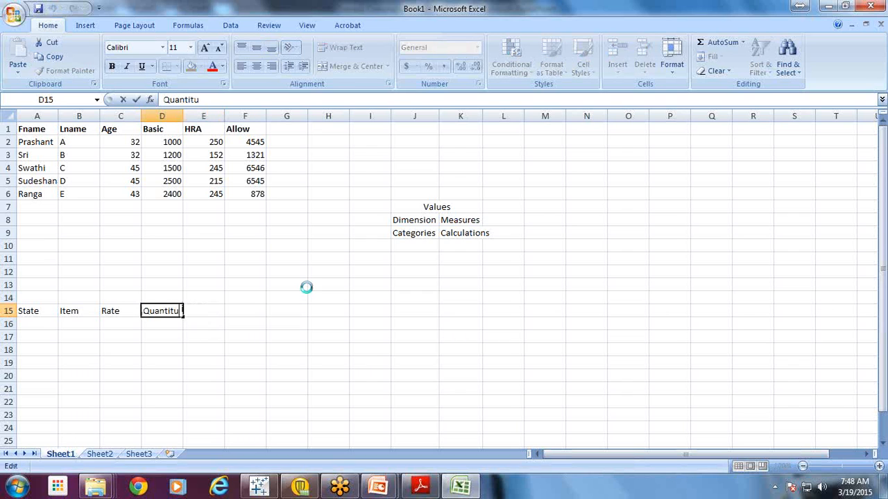
pyautogui.press('BackSpace')
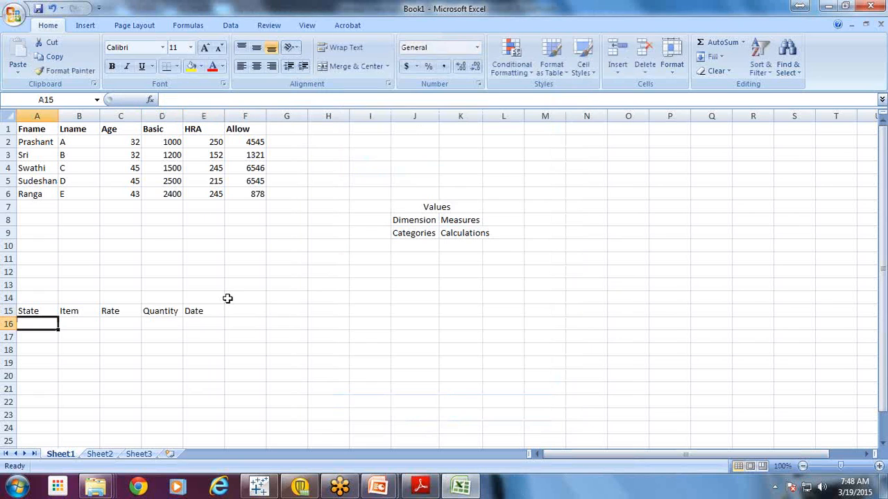
# Enter the first sales record in A16:D16 with state NY, item Football, rate 100 and quantity 2
pyautogui.write('NY')
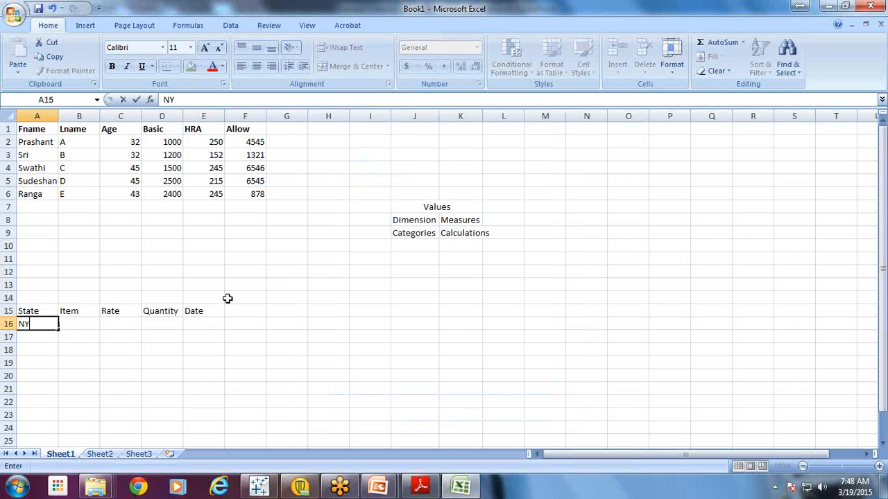
pyautogui.press('Tab')
pyautogui.write('Footbal')
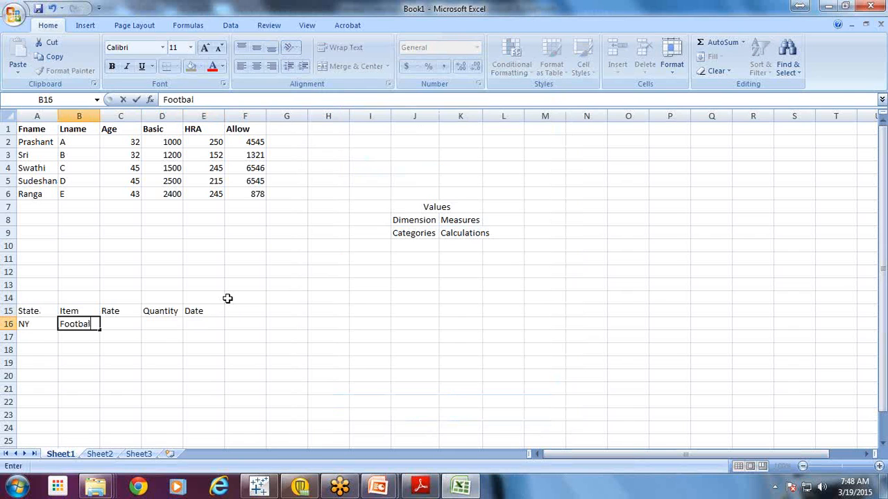
pyautogui.write('l')
pyautogui.press('Tab')
pyautogui.write('100')
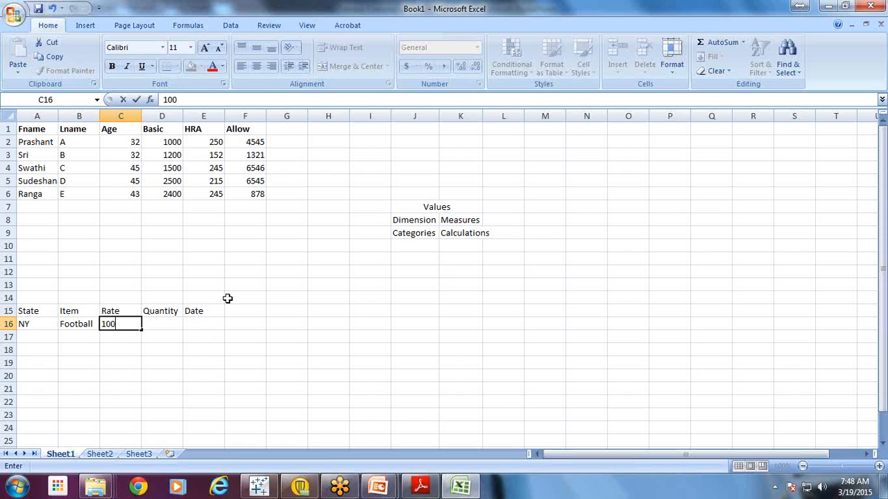
pyautogui.press('Tab')
pyautogui.write('2')
pyautogui.press('Tab')
# Enter the date 2/2/2015 in E16 for the first sales record
pyautogui.write('20')
pyautogui.press('BackSpace')
pyautogui.press('BackSpace')
pyautogui.press('Escape')
pyautogui.press('Home')
pyautogui.press('Right')
pyautogui.press('Right')
pyautogui.press('Right')
pyautogui.press('Right')
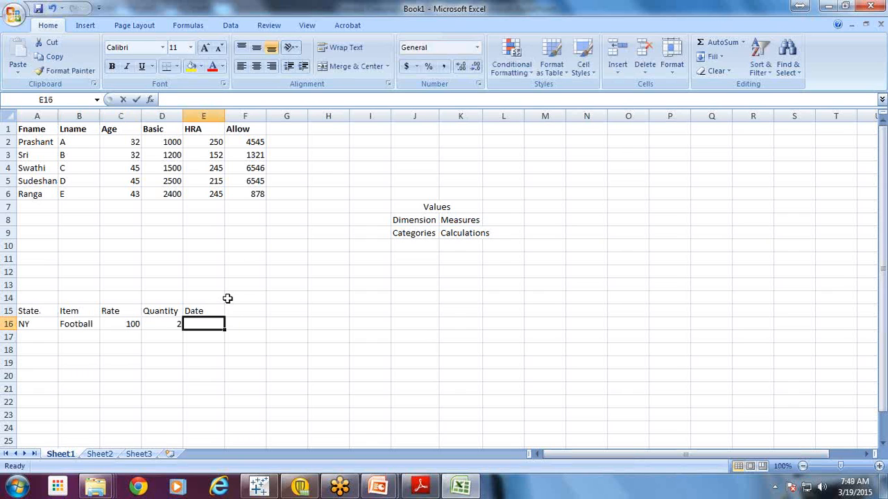
pyautogui.write('2/2/2015')
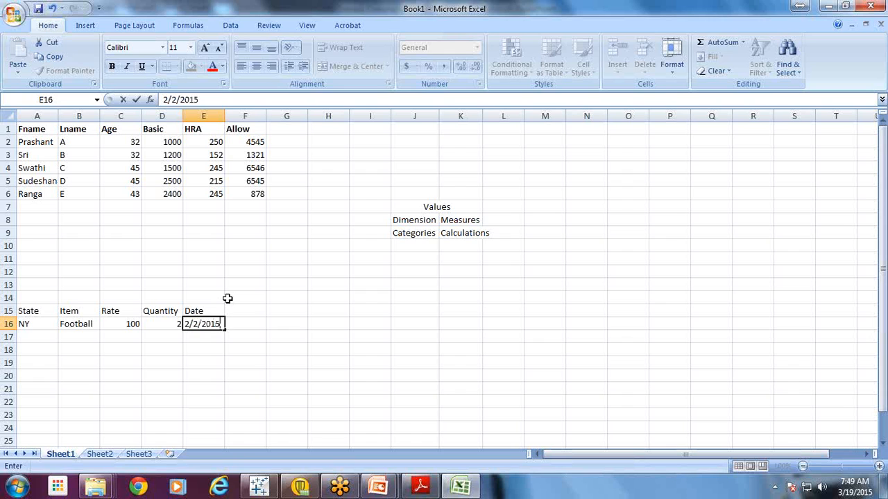
pyautogui.press('Return')
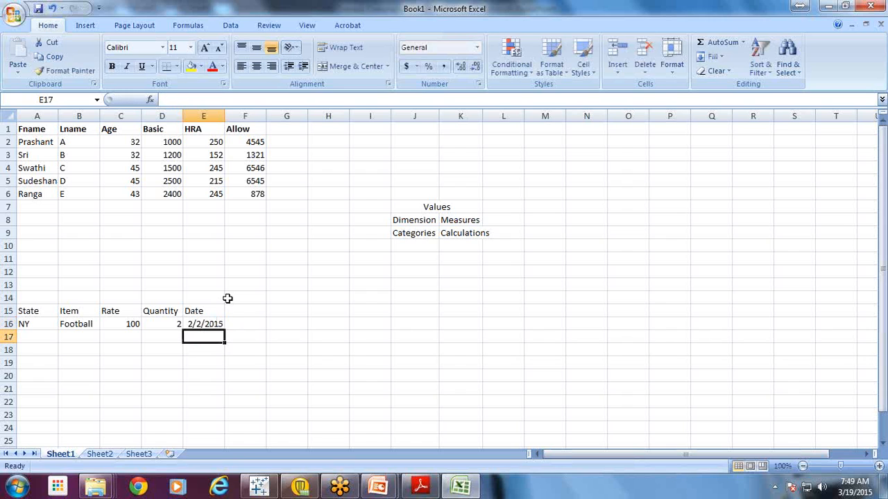
# Enter the second sales record in row 17 with WA, rate 102 and quantity 1, copying Football and 2/2/2015 from the row above
pyautogui.press('Left')
pyautogui.press('Home')
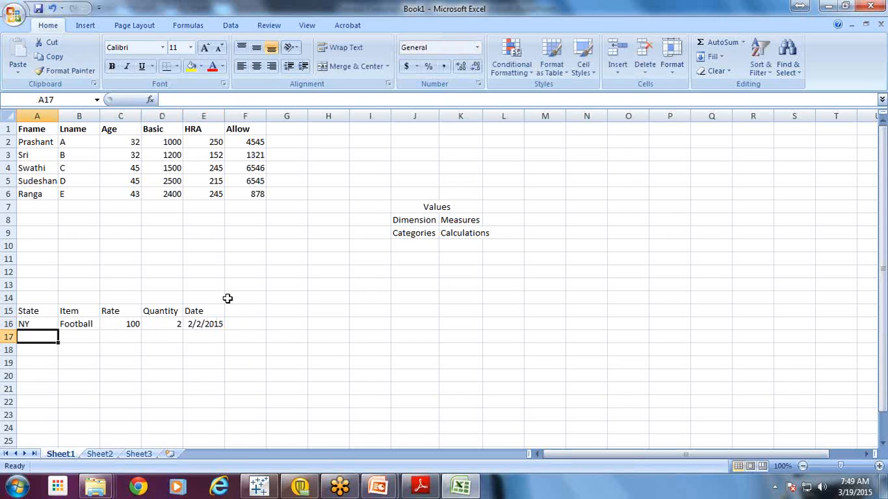
pyautogui.write('WA')
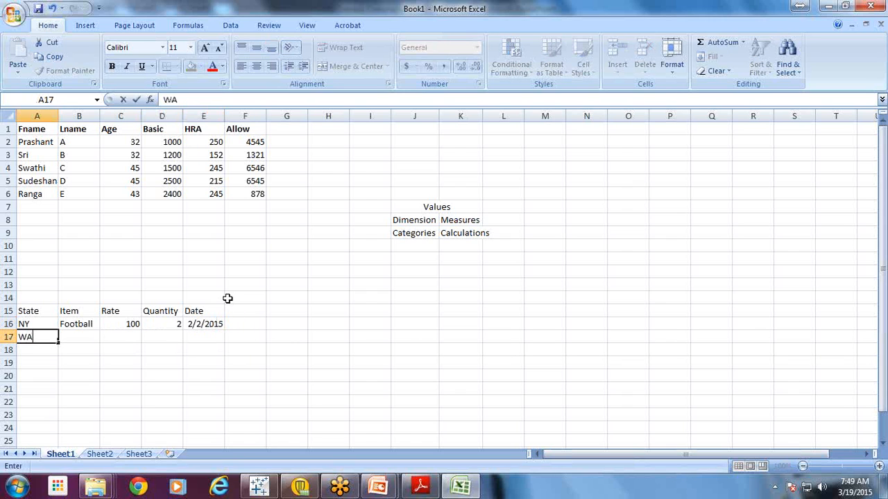
pyautogui.press('Tab')
pyautogui.hotkey('ctrl', 'd')
pyautogui.press('Tab')
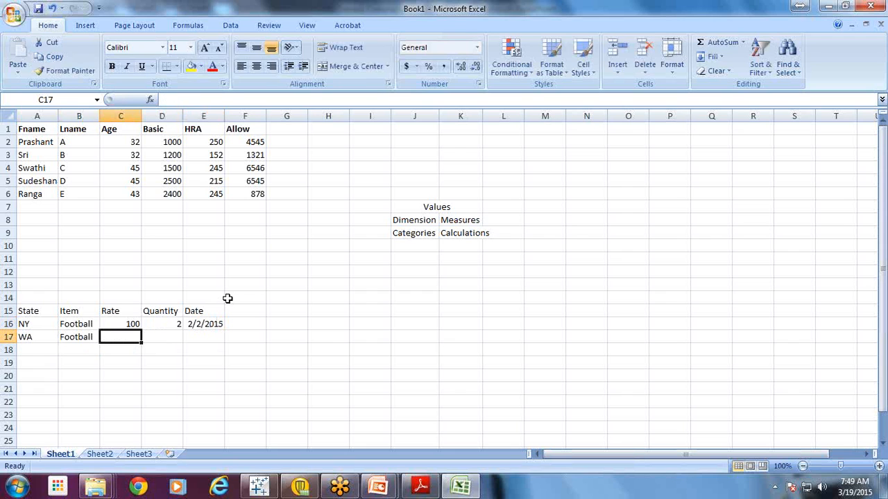
pyautogui.write('10')
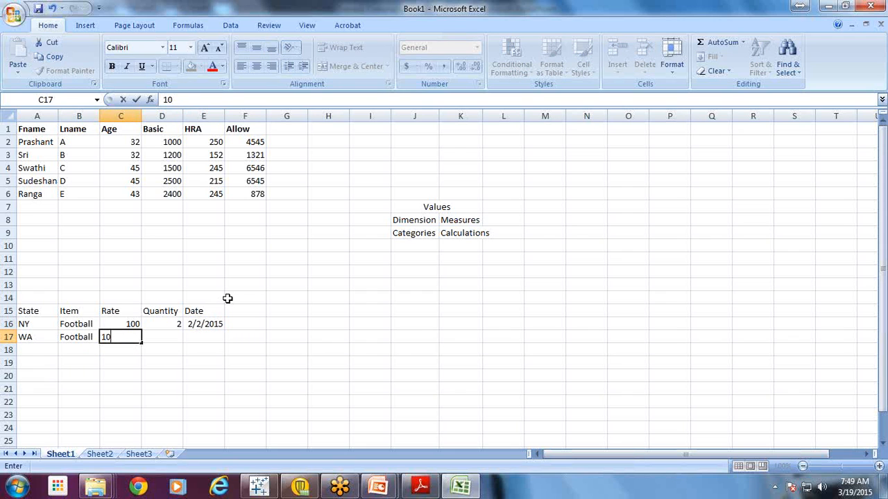
pyautogui.write('2')
pyautogui.press('Tab')
pyautogui.write('1')
pyautogui.press('Tab')
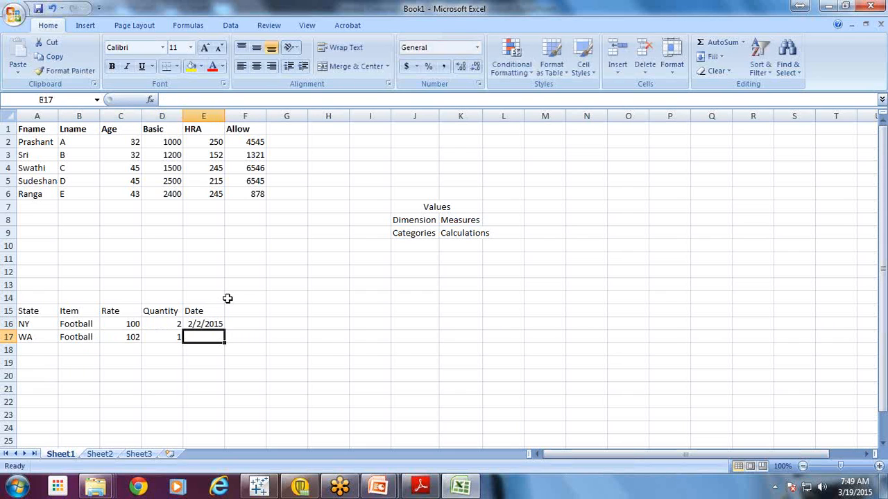
pyautogui.hotkey('ctrl', 'd')
# Enter the third sales record in row 18 with NY, Football, rate 100, quantity 5 and date 2/5/2015
pyautogui.press('Down')
pyautogui.press('Left')
pyautogui.press('Left')
pyautogui.press('Left')
pyautogui.press('Left')
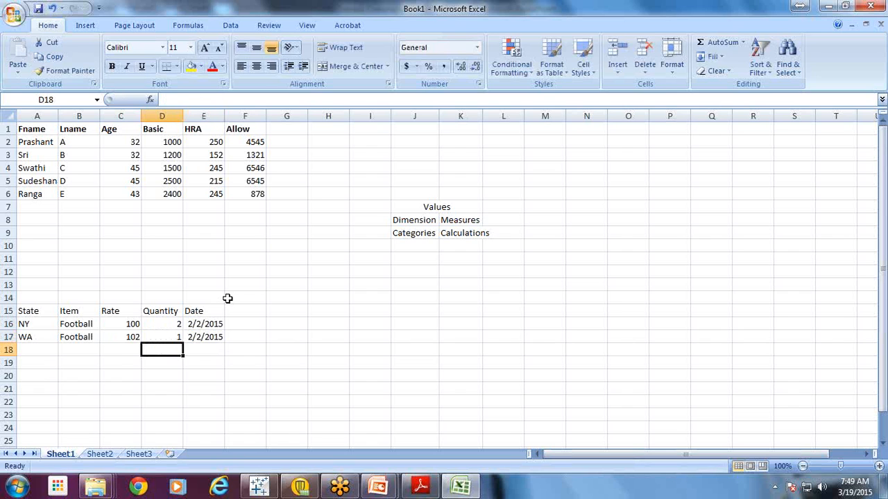
pyautogui.write('NY')
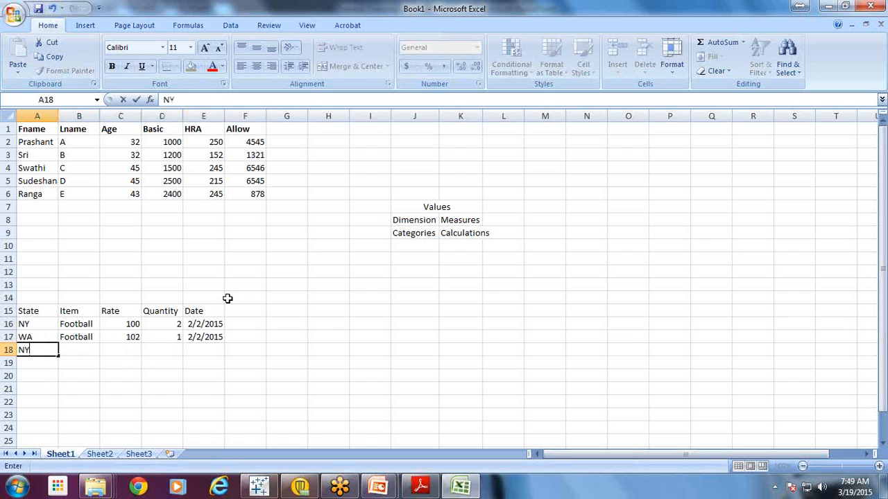
pyautogui.press('Tab')
pyautogui.write('Foo')
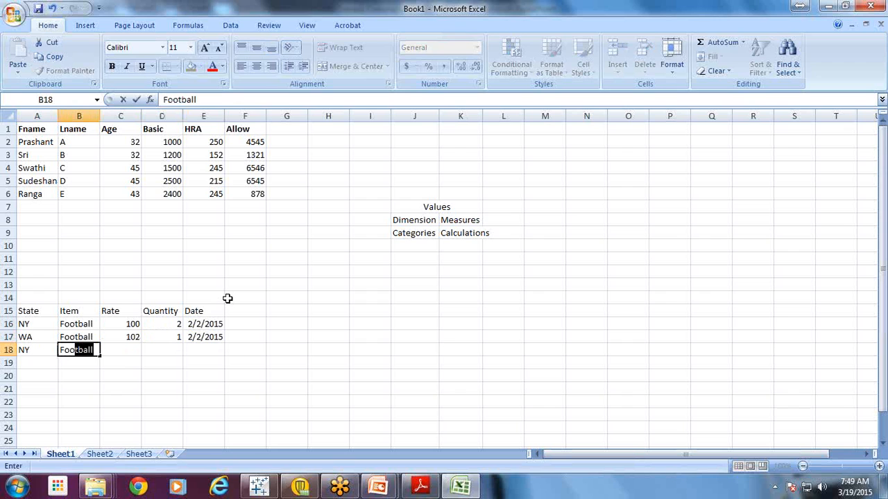
pyautogui.press('Tab')
pyautogui.write('100')
pyautogui.press('Tab')
pyautogui.write('5')
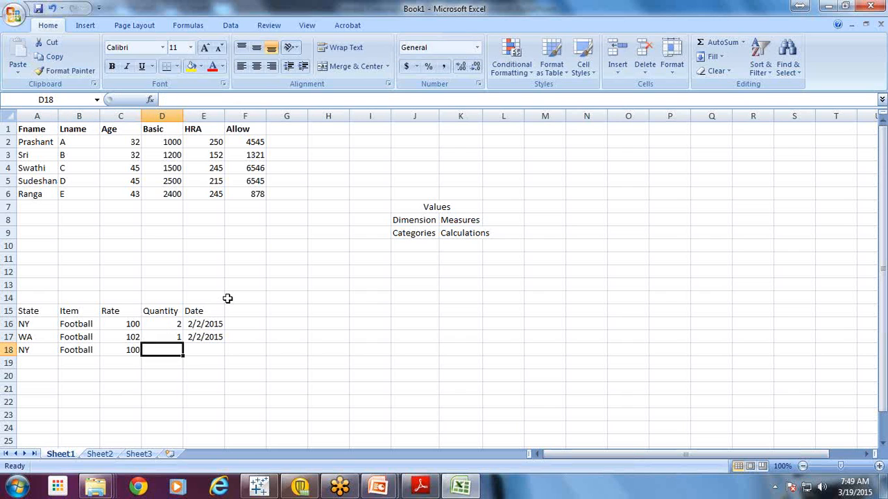
pyautogui.press('Tab')
pyautogui.write('2/5/2015')
pyautogui.press('Return')
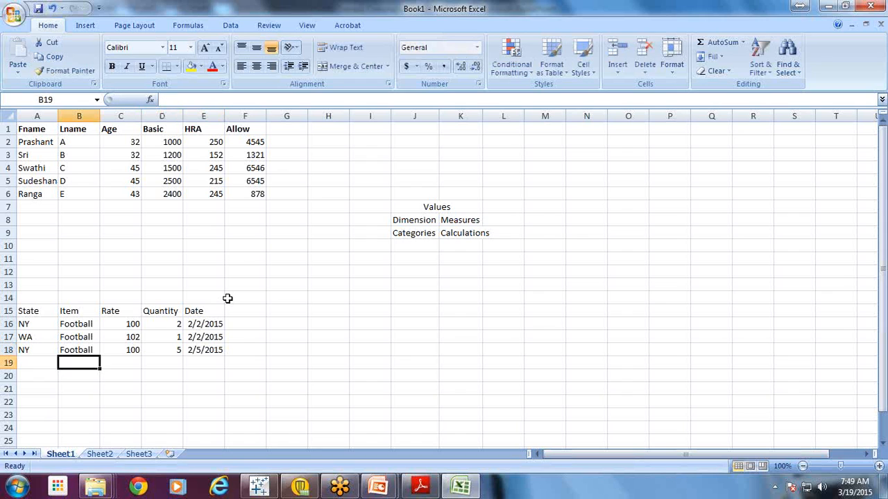
# Highlight the State values in A16:A18 to examine them as a category
pyautogui.press('Up')
pyautogui.press('Up')
pyautogui.press('Up')
pyautogui.hotkey('shift', 'Down')
pyautogui.hotkey('shift', 'Down')
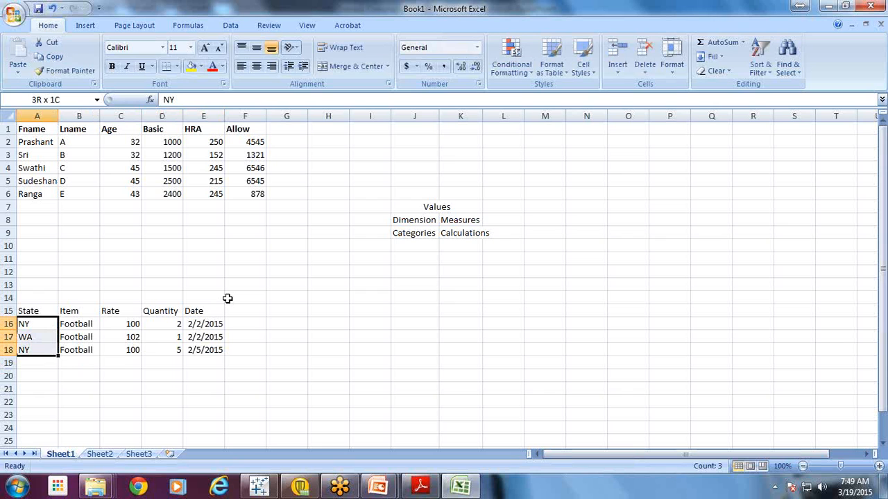
pyautogui.hotkey('ctrl', 'shift', 'Down')
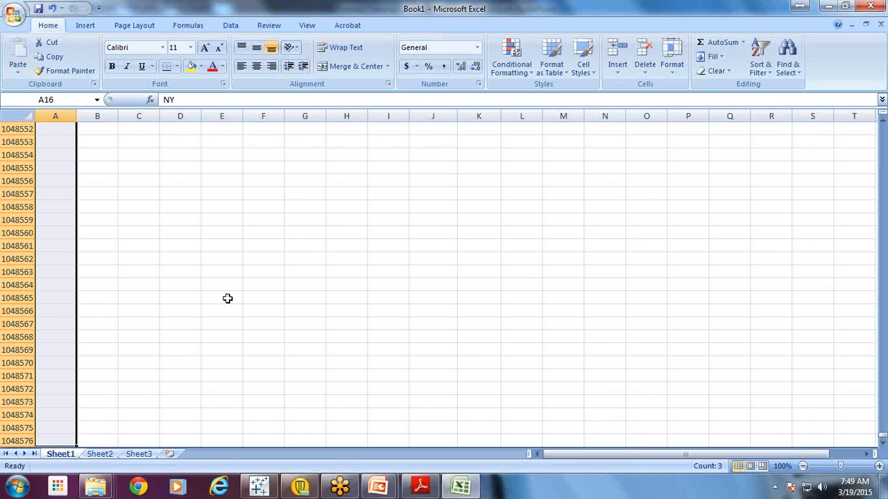
pyautogui.press('Up')
pyautogui.press('Up')
pyautogui.press('Up')
pyautogui.press('Up')
pyautogui.press('Up')
pyautogui.press('Up')
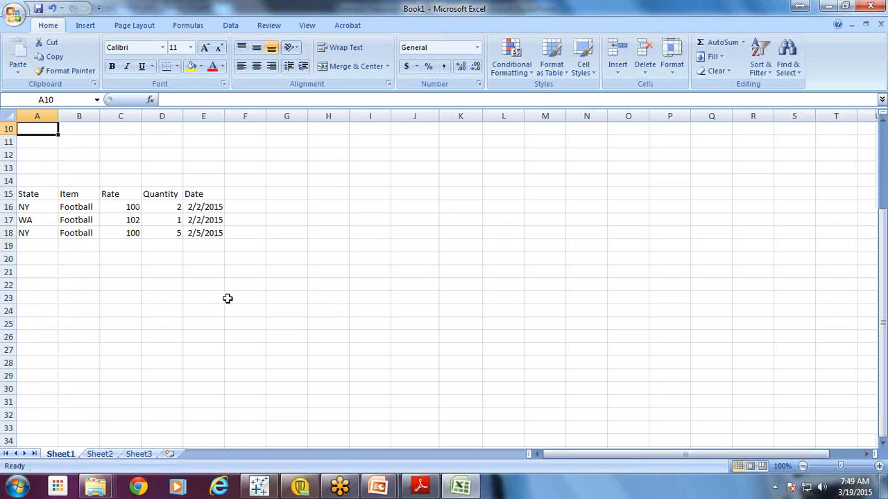
# Examine the first sales record in row 16 cell by cell, from State through Date
pyautogui.hotkey('ctrl', 'Down')
pyautogui.hotkey('ctrl', 'Down')
pyautogui.hotkey('ctrl', 'Down')
pyautogui.hotkey('ctrl', 'Up')
pyautogui.press('Up')
pyautogui.press('Up')
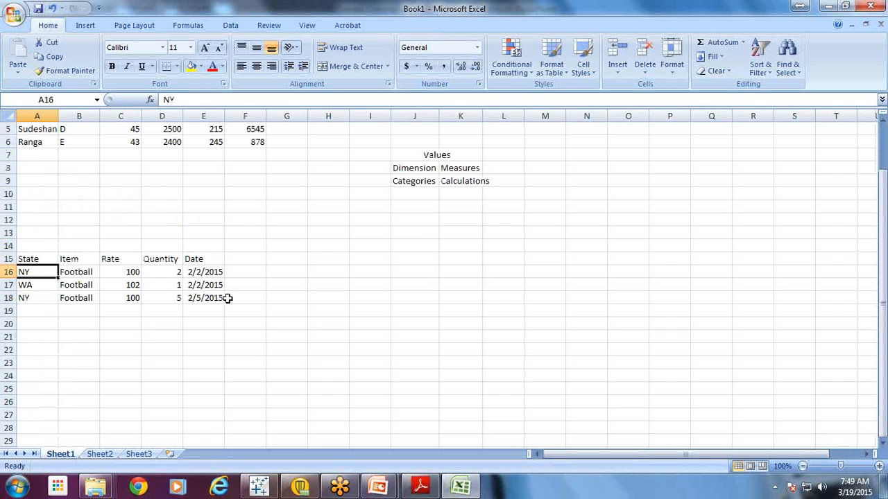
pyautogui.press('Right')
pyautogui.press('Right')
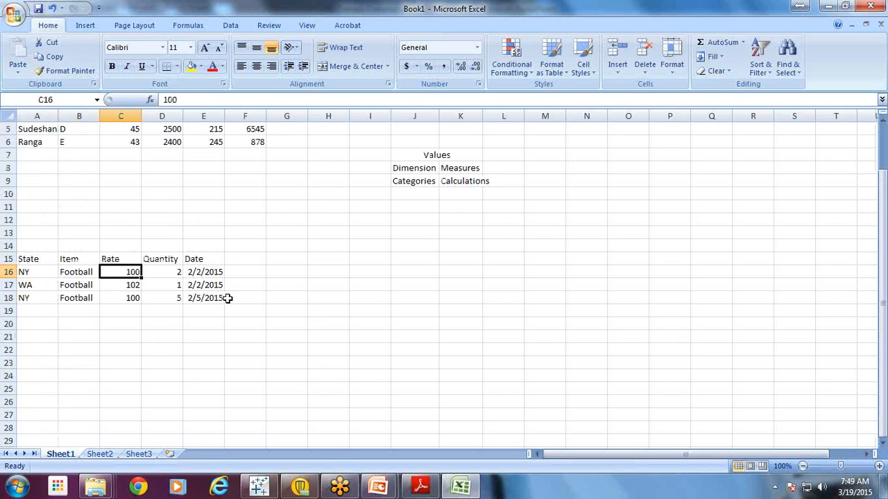
pyautogui.press('Right')
pyautogui.press('Right')
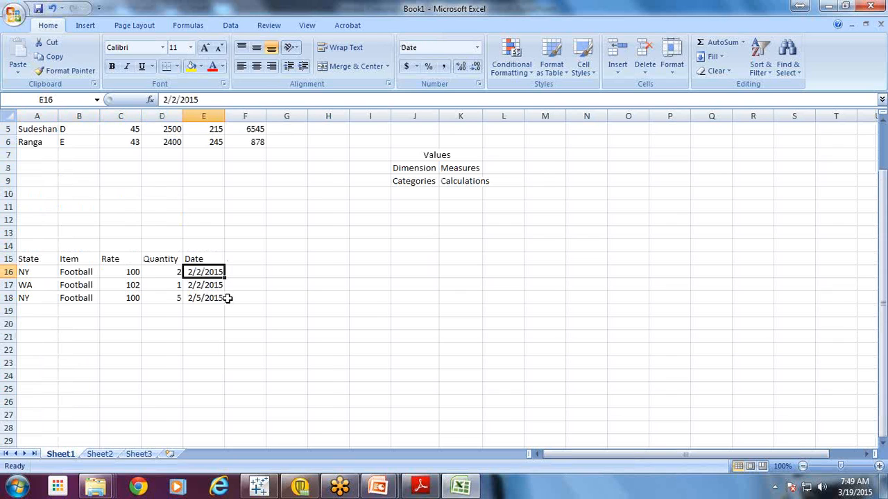
pyautogui.click(26, 309)
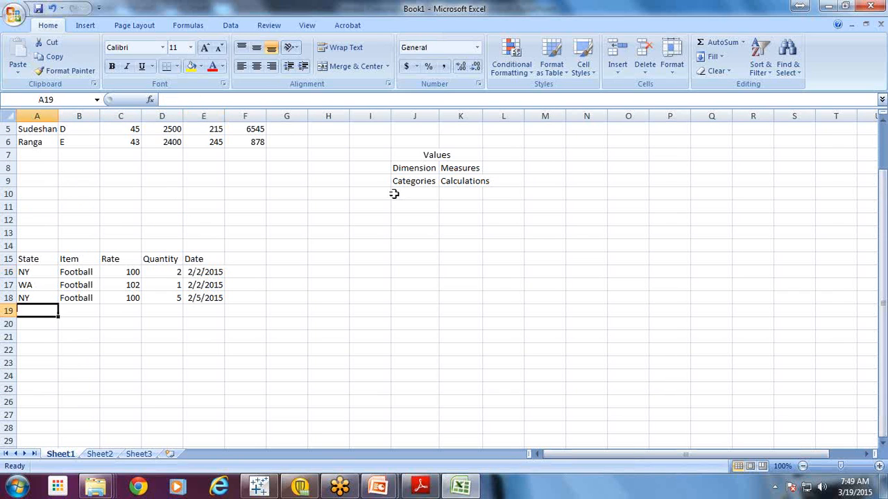
# Enter the fourth sales record in row 19 with NY, item Basebat b, rate 200, quantity 1 and date 2/6/2015
pyautogui.write('NY')
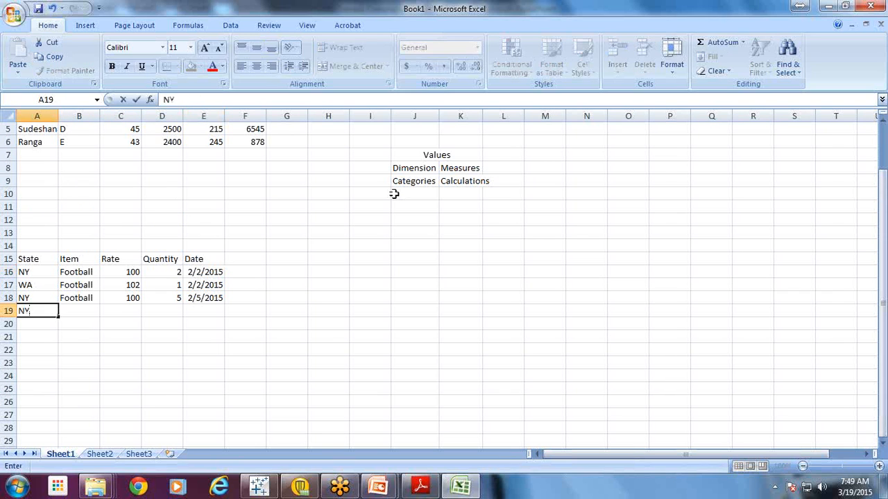
pyautogui.press('Tab')
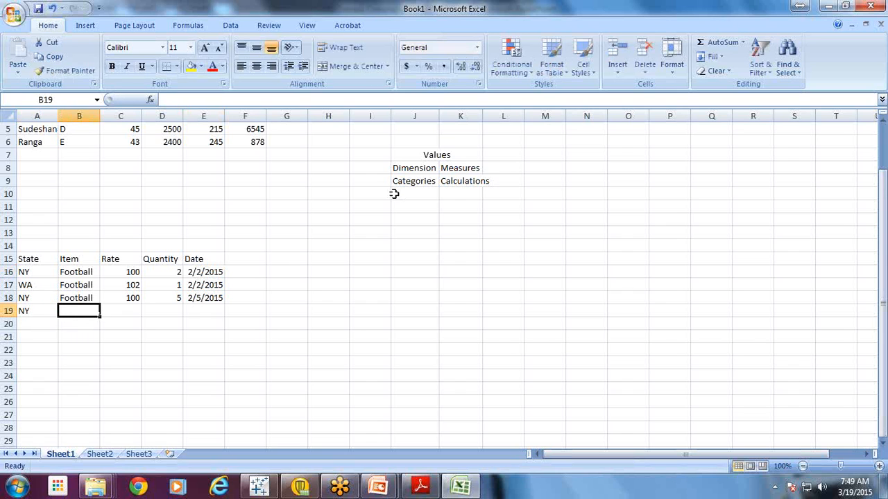
pyautogui.write('Baseb')
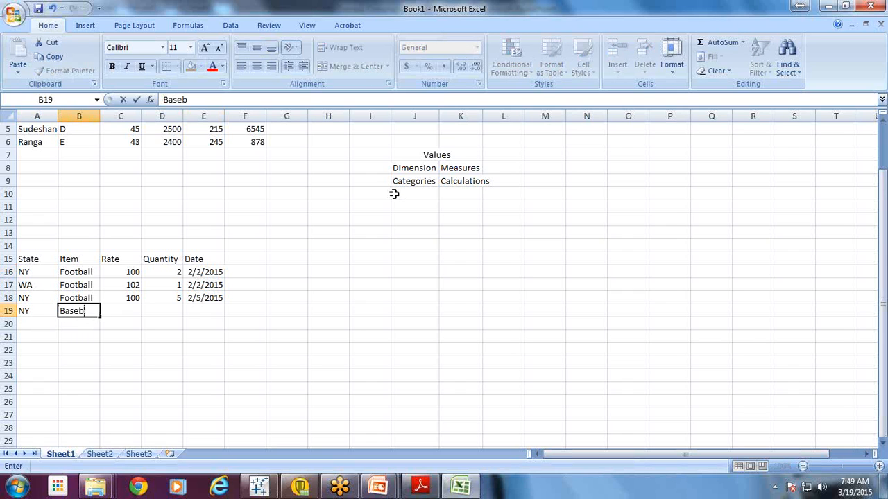
pyautogui.write('as a')
pyautogui.press('BackSpace')
pyautogui.write('bayt')
pyautogui.press('BackSpace')
pyautogui.press('BackSpace')
pyautogui.press('BackSpace')
pyautogui.write('t')
pyautogui.press('Tab')
pyautogui.write('200')
pyautogui.press('Tab')
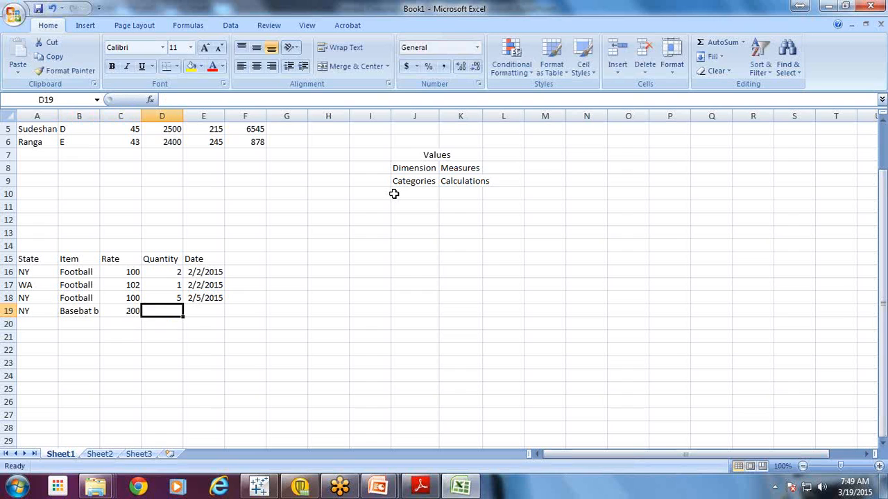
pyautogui.write('1')
pyautogui.press('Tab')
pyautogui.write('2/')
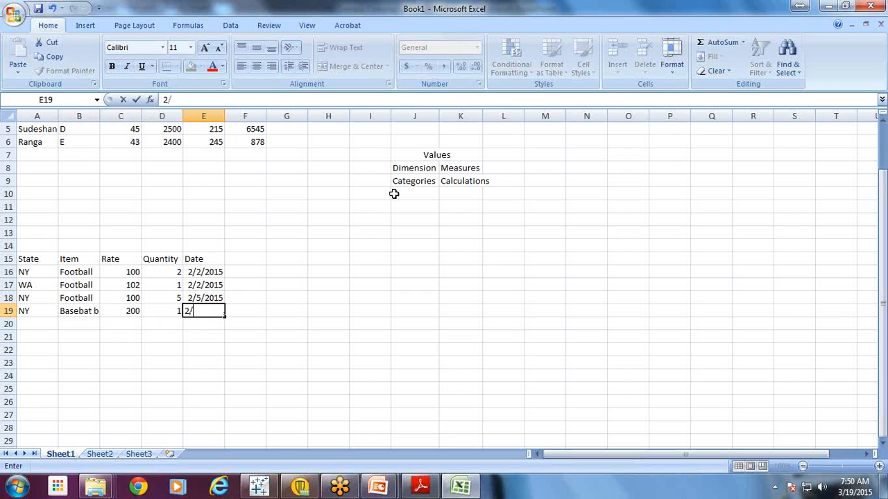
pyautogui.write('6/2015')
pyautogui.press('Return')
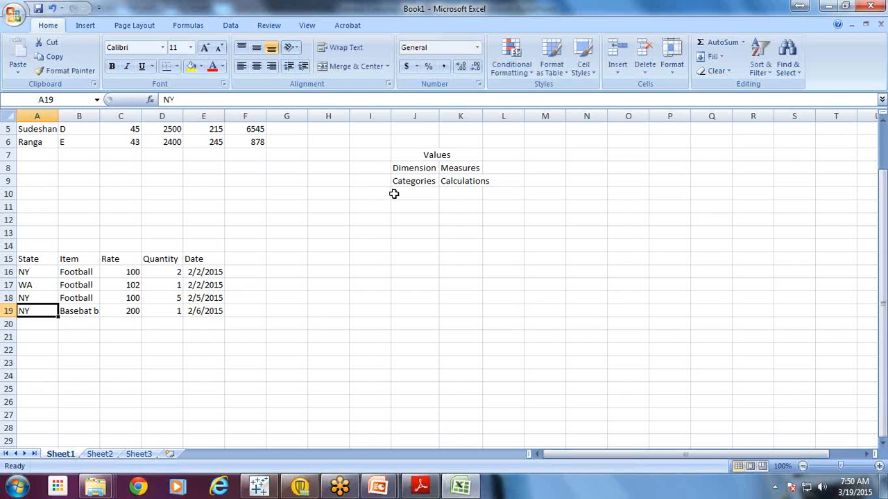
# Examine the Dimension and Categories labels, and highlight the sales table's Date, Item and State columns as categories
pyautogui.press('Up')
pyautogui.press('Up')
pyautogui.press('Up')
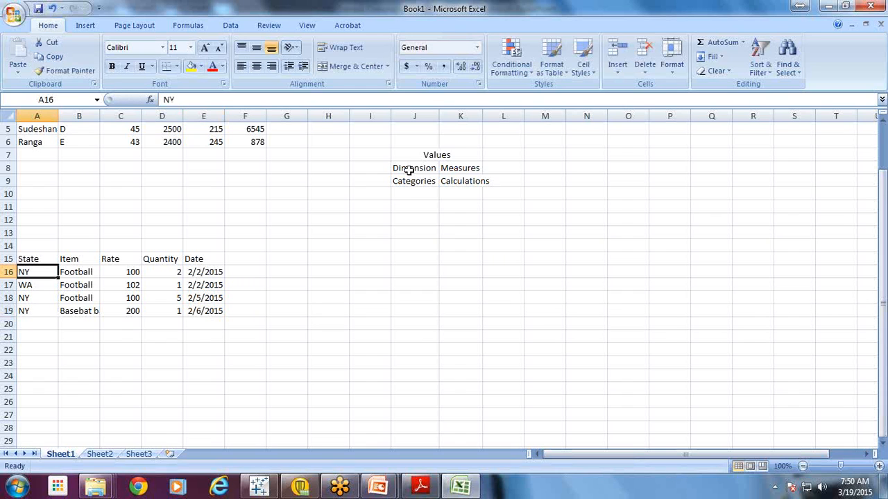
pyautogui.click(409, 170)
pyautogui.press('Down')
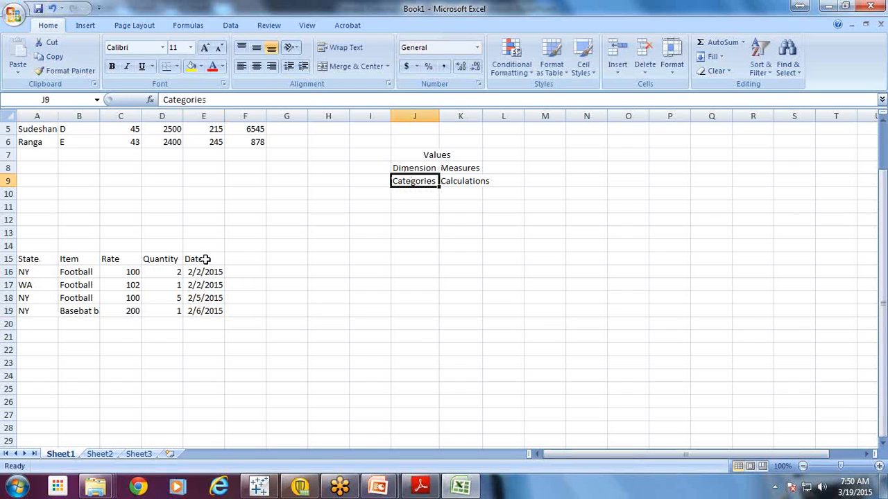
pyautogui.moveTo(206, 259); pyautogui.dragTo(204, 307)
pyautogui.moveTo(79, 260); pyautogui.dragTo(78, 310)
pyautogui.moveTo(22, 258); pyautogui.dragTo(32, 311)
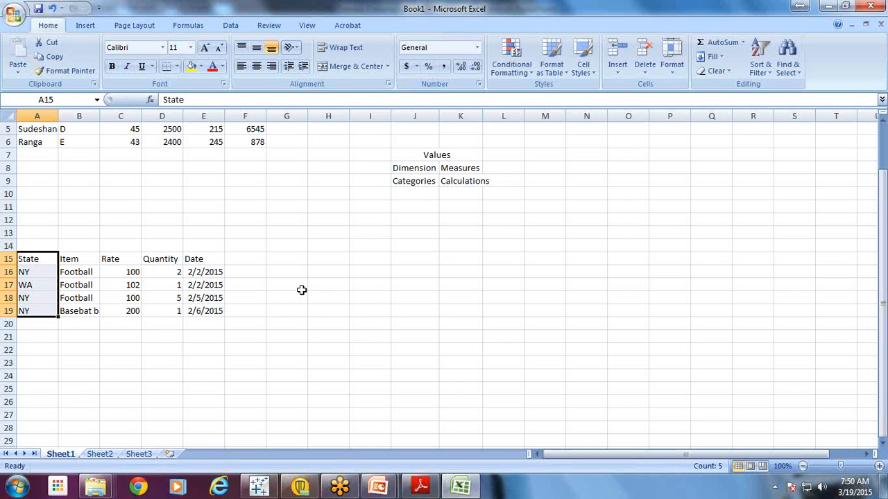
pyautogui.click(302, 290)
pyautogui.moveTo(206, 259); pyautogui.dragTo(55, 320)
pyautogui.click(124, 340)
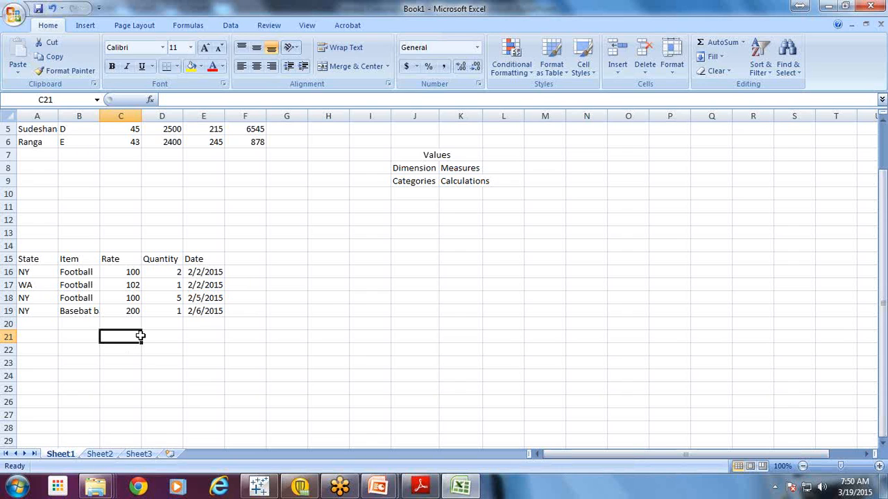
# Highlight the date and quantity values of the two 2/2/2015 sales in rows 16 and 17
pyautogui.moveTo(217, 271); pyautogui.dragTo(220, 281)
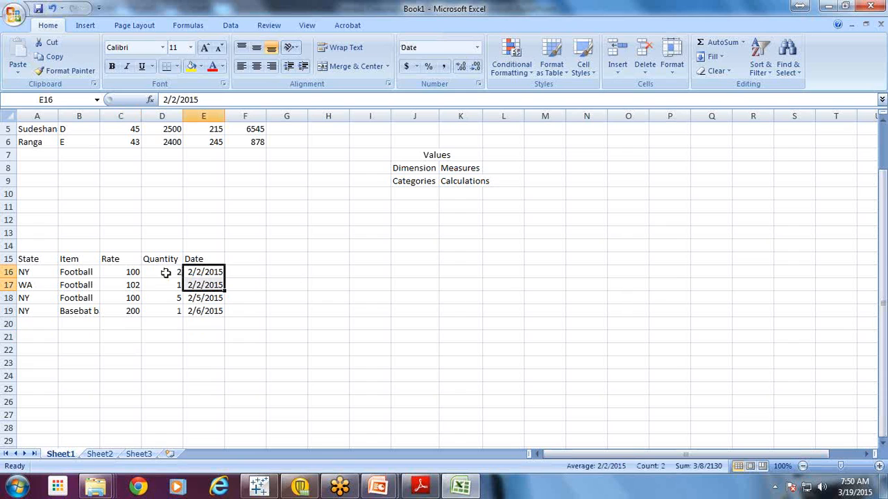
pyautogui.moveTo(162, 272); pyautogui.dragTo(34, 285)
pyautogui.moveTo(128, 285); pyautogui.dragTo(170, 284)
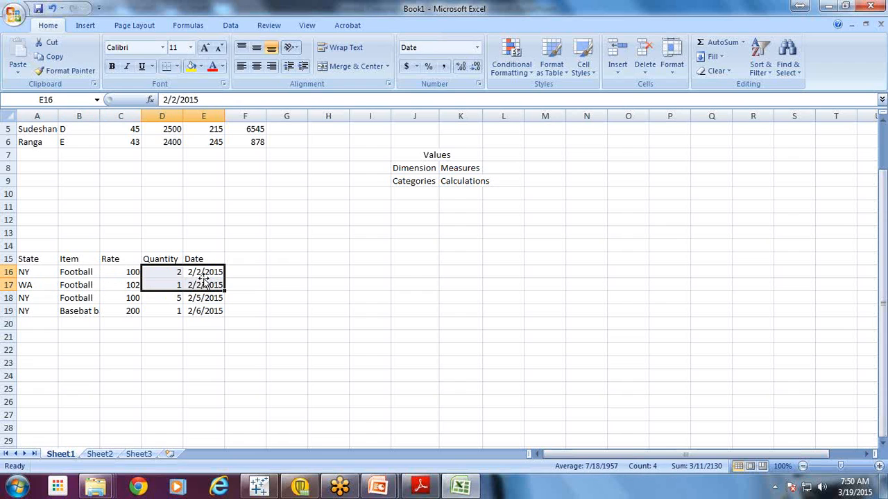
pyautogui.click(201, 286)
# Enter a daily sales summary beside the sales table in H16:J16 with 2/2/2015, Footballs and 3
pyautogui.click(328, 272)
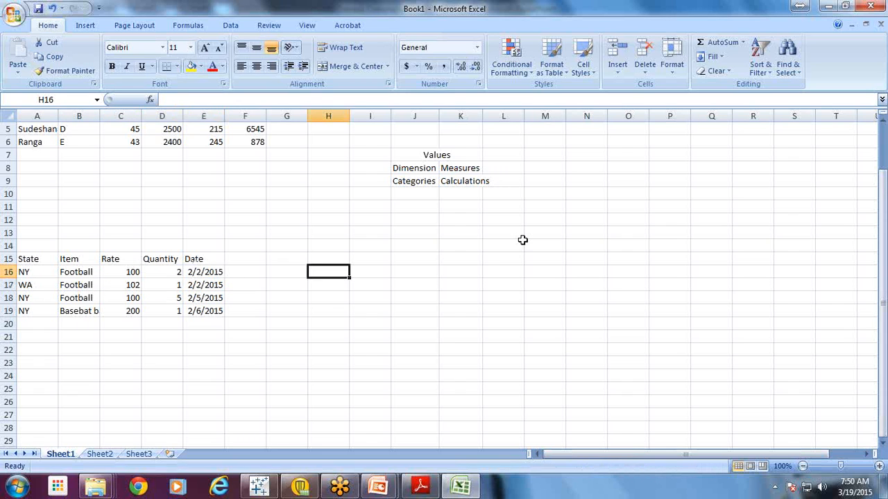
pyautogui.write('2/2')
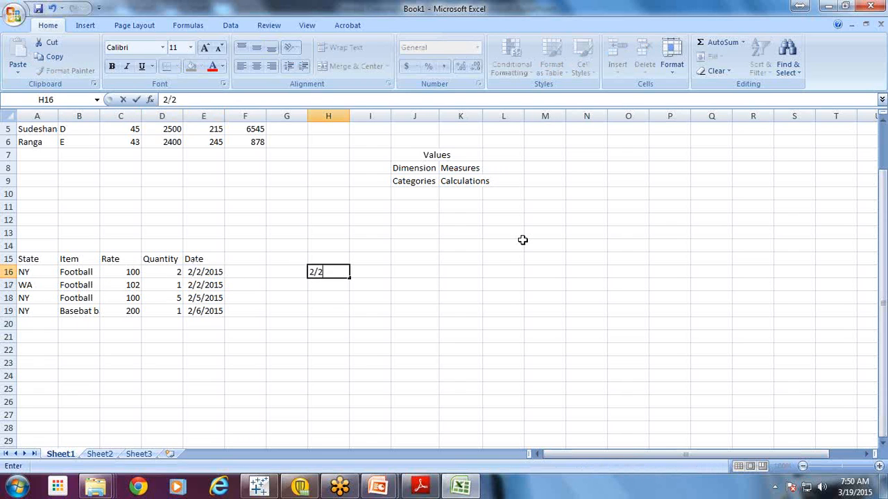
pyautogui.write('/2015')
pyautogui.press('Tab')
pyautogui.write('Fo')
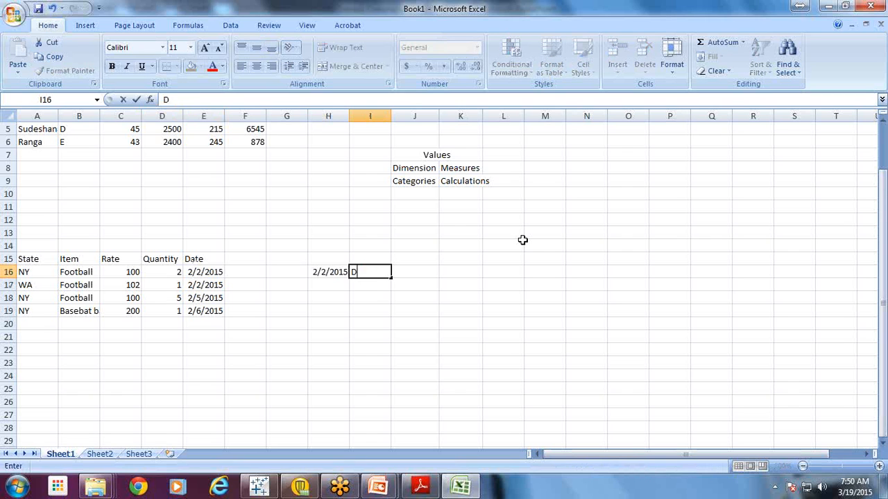
pyautogui.write('otballs')
pyautogui.press('Tab')
pyautogui.write('3')
pyautogui.hotkey('shift', 'Tab')
pyautogui.press('Tab')
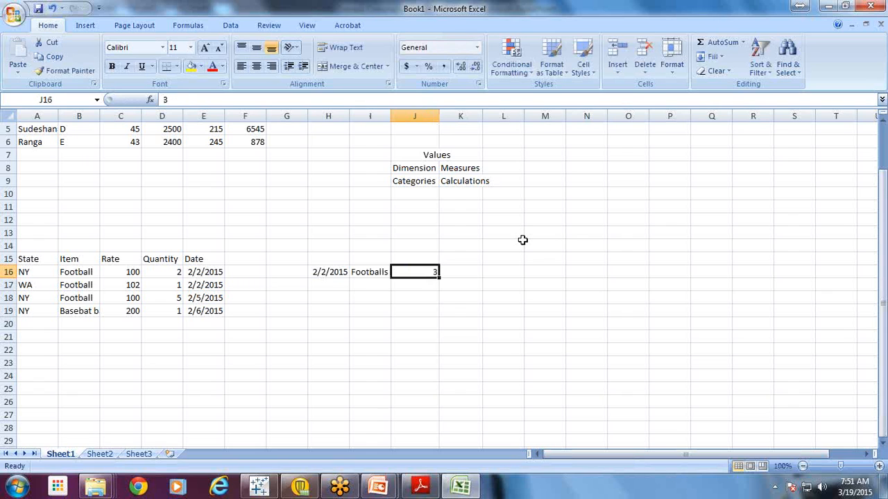
# Compare the summary's date in H16 with the date and quantity of the first sales record
pyautogui.press('Left')
pyautogui.press('Left')
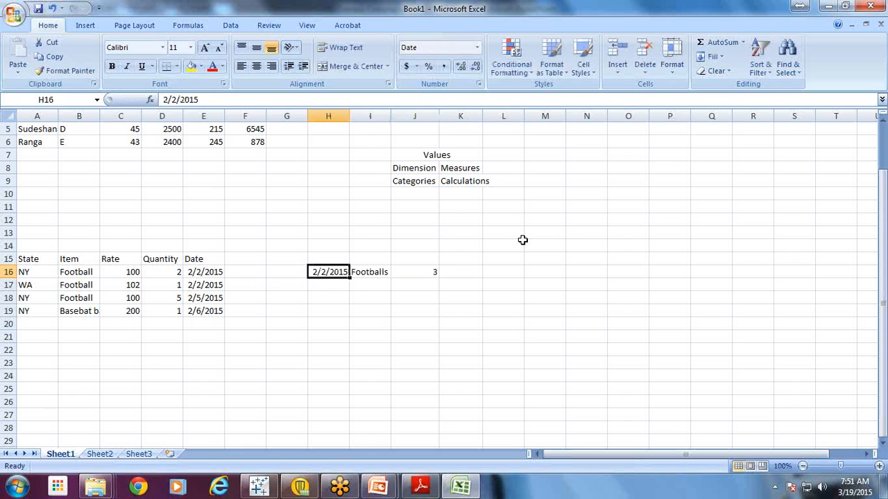
pyautogui.press('Left')
pyautogui.press('Left')
pyautogui.press('Left')
pyautogui.press('Right')
pyautogui.press('Right')
pyautogui.press('Right')
pyautogui.press('Left')
pyautogui.press('Left')
pyautogui.press('Left')
pyautogui.press('Left')
pyautogui.press('Left')
pyautogui.press('Right')
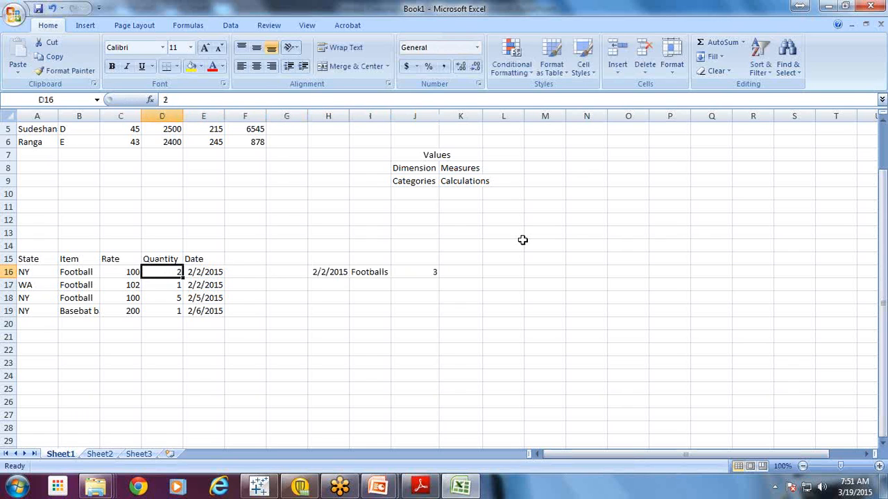
# Change the item name in the summary's cell I16 to Football
pyautogui.press('Right')
pyautogui.press('Right')
pyautogui.press('Right')
pyautogui.press('Right')
pyautogui.press('Right')
pyautogui.press('F2')
pyautogui.press('BackSpace')
pyautogui.press('Tab')
# Trace the summary quantity back to the source quantities and highlight D16:D17
pyautogui.press('Right')
pyautogui.press('Left')
pyautogui.press('Right')
pyautogui.press('Left')
pyautogui.press('Left')
pyautogui.press('Left')
pyautogui.press('Left')
pyautogui.press('Left')
pyautogui.press('Left')
pyautogui.press('Left')
pyautogui.hotkey('shift', 'Down')
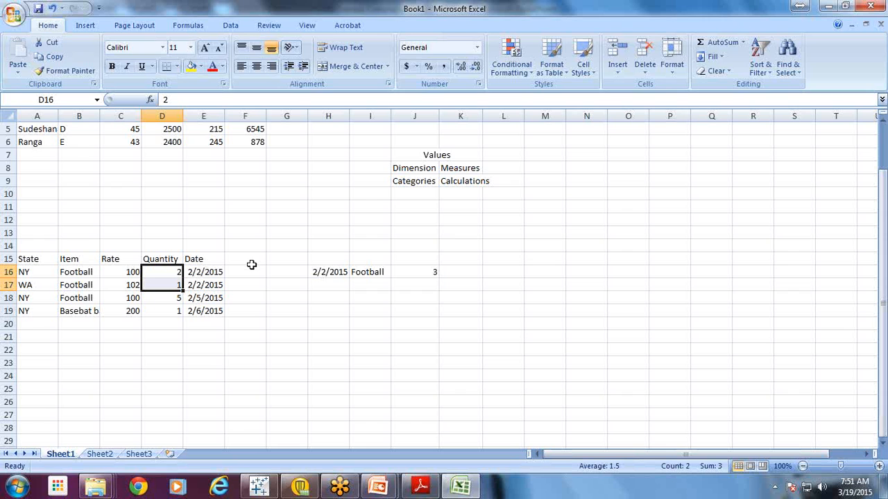
# Highlight the Rate and Quantity values in C16:D19, and the State and Item values in A16:B19
pyautogui.scroll(1, 252, 264)
pyautogui.scroll(1, 253, 264)
pyautogui.moveTo(125, 324); pyautogui.dragTo(159, 364)
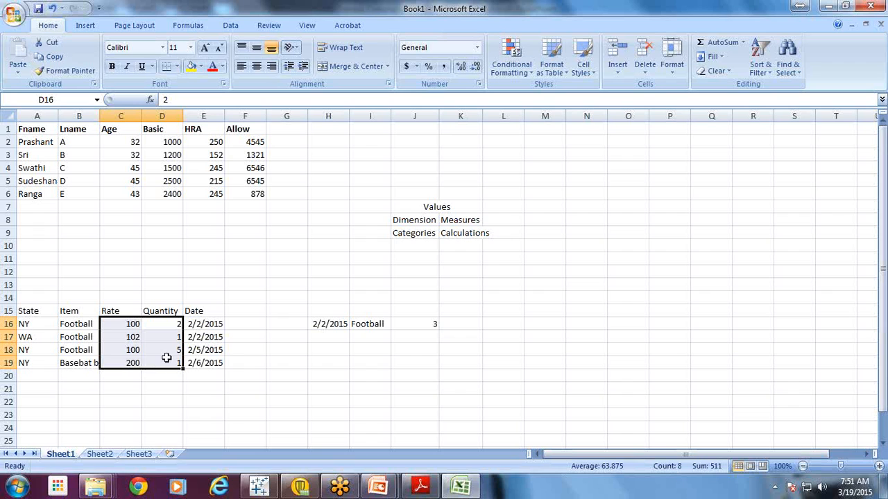
pyautogui.moveTo(24, 324); pyautogui.dragTo(80, 362)
pyautogui.click(118, 351)
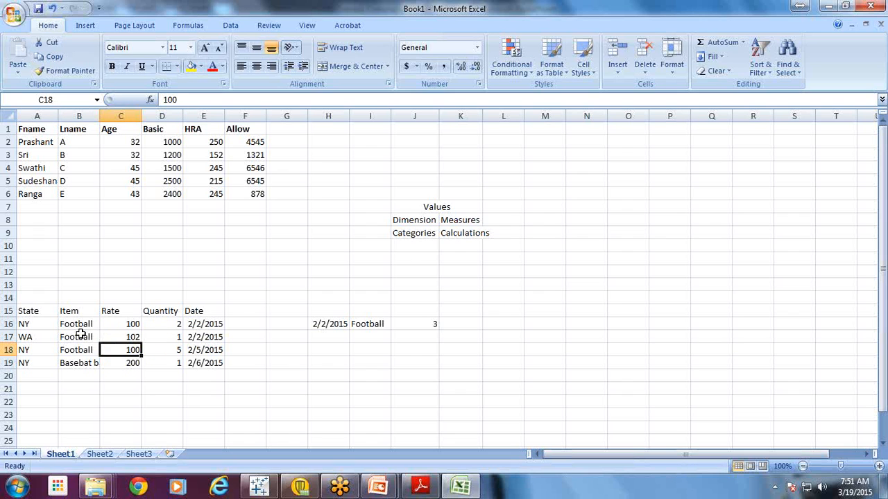
# Examine the quantities sold per state, going through the NY and WA records in rows 16 to 19
pyautogui.click(42, 325)
pyautogui.click(40, 351)
pyautogui.click(43, 362)
pyautogui.click(176, 324)
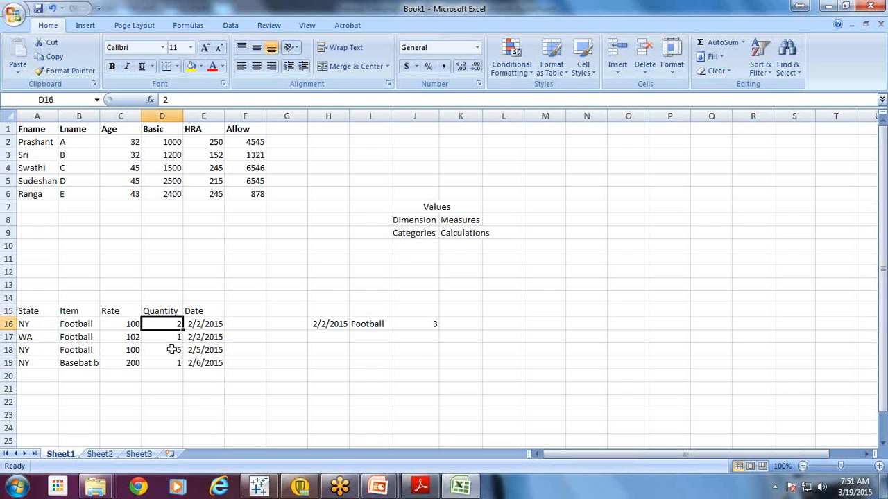
pyautogui.click(172, 350)
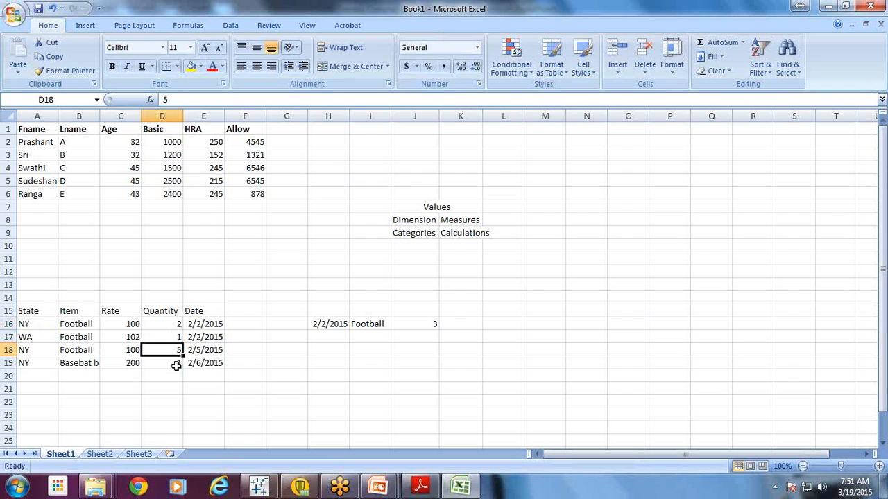
pyautogui.click(176, 365)
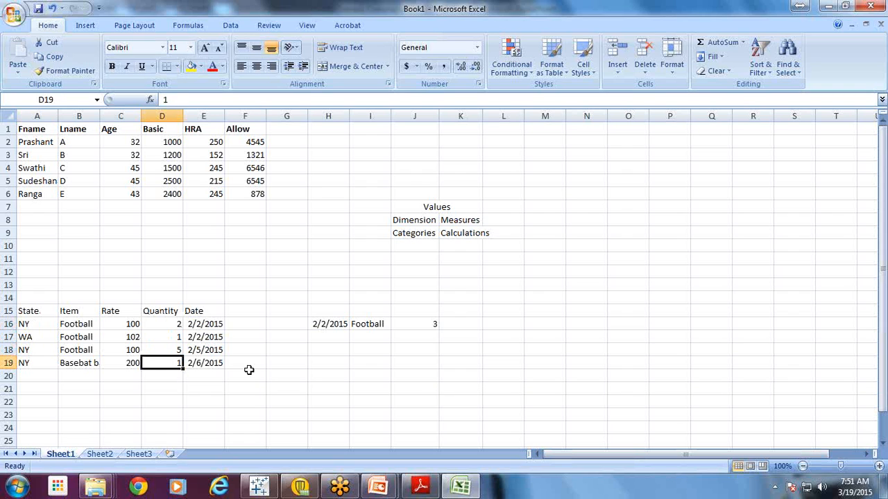
pyautogui.click(44, 333)
pyautogui.click(167, 350)
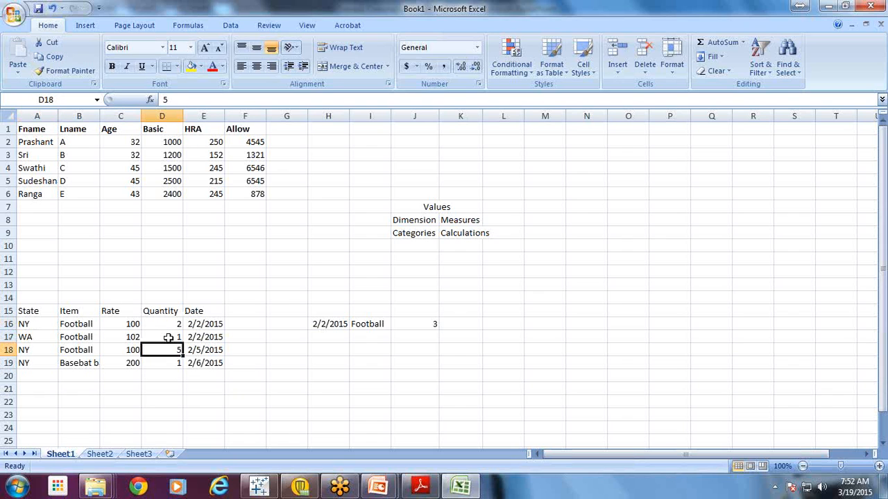
pyautogui.click(171, 337)
pyautogui.click(170, 325)
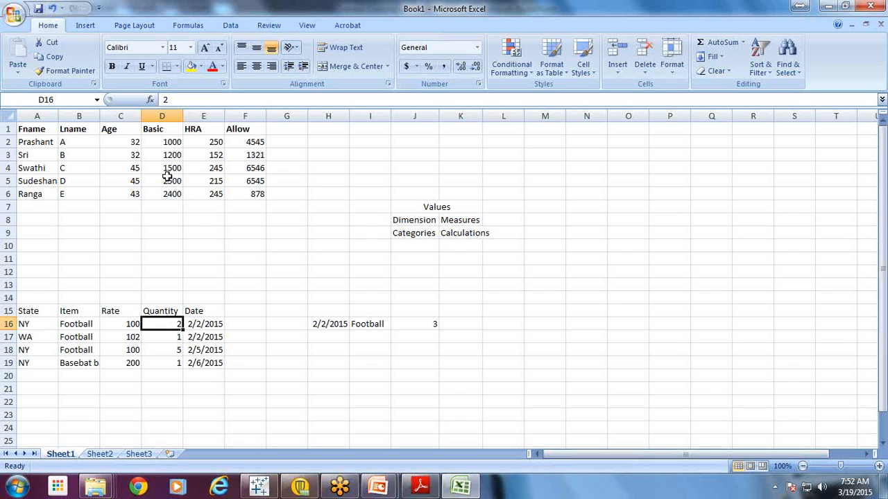
# Highlight the Measures and Calculations labels, and the Dimension and Categories labels
pyautogui.click(424, 246)
pyautogui.moveTo(462, 221); pyautogui.dragTo(462, 236)
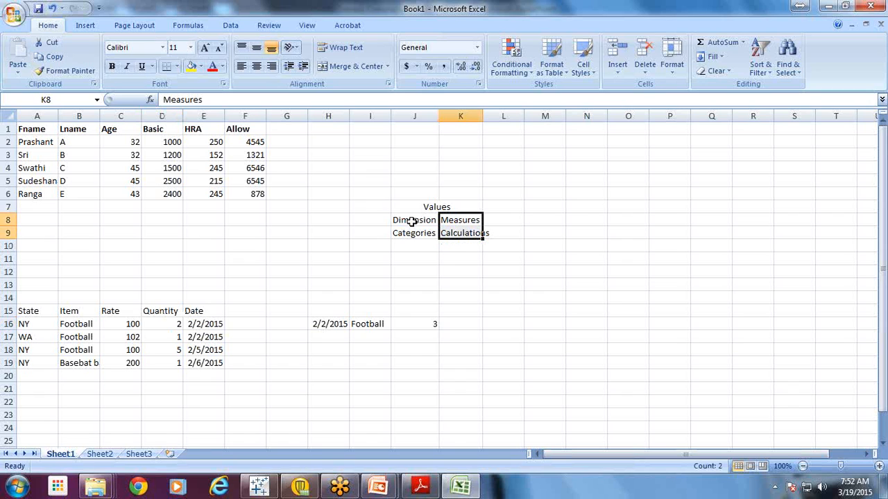
pyautogui.click(412, 221)
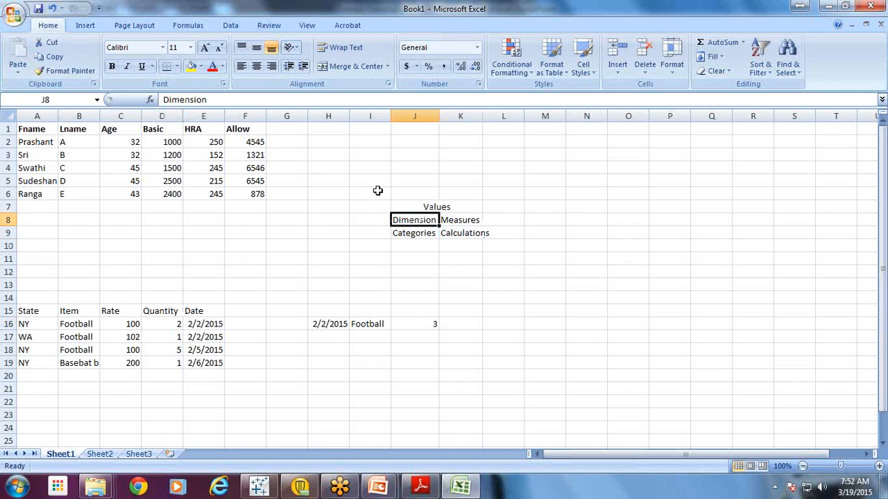
pyautogui.keyDown('shift'); pyautogui.click(406, 232); pyautogui.keyUp('shift')
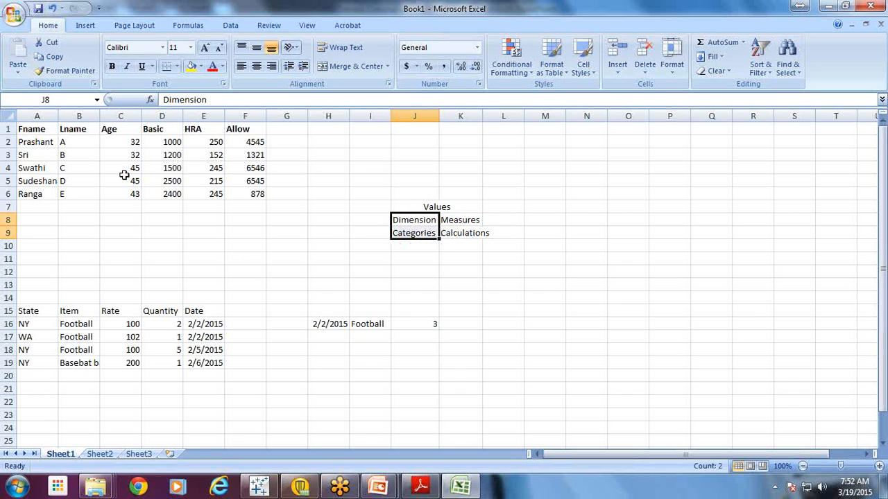
# Highlight the employee pay table from Fname through HRA and check the last Allow value
pyautogui.click(33, 129)
pyautogui.moveTo(115, 167); pyautogui.dragTo(199, 205)
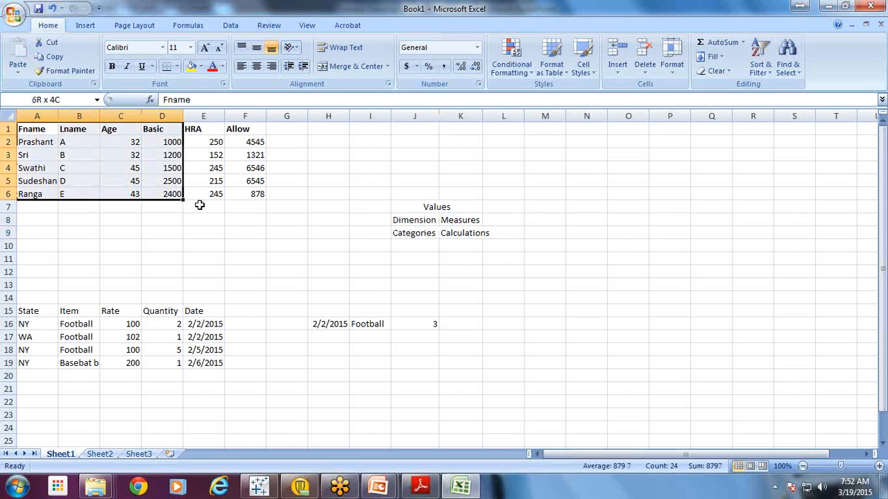
pyautogui.moveTo(199, 205); pyautogui.dragTo(200, 209)
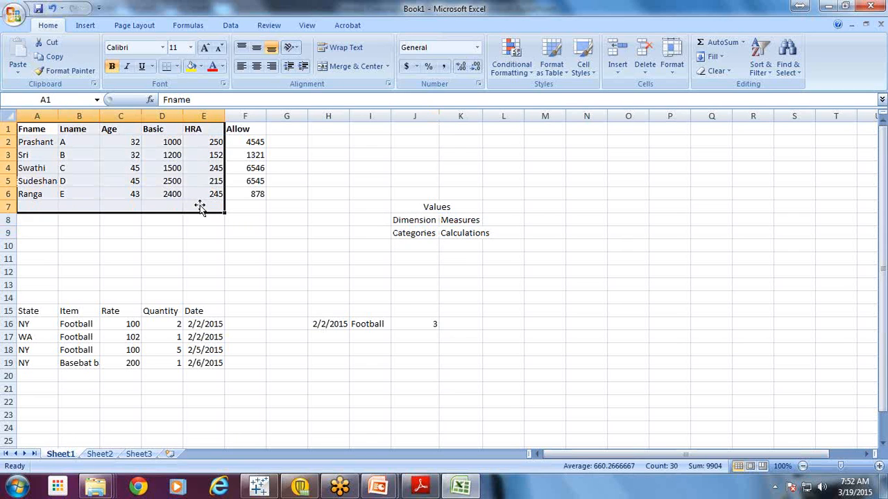
pyautogui.click(245, 194)
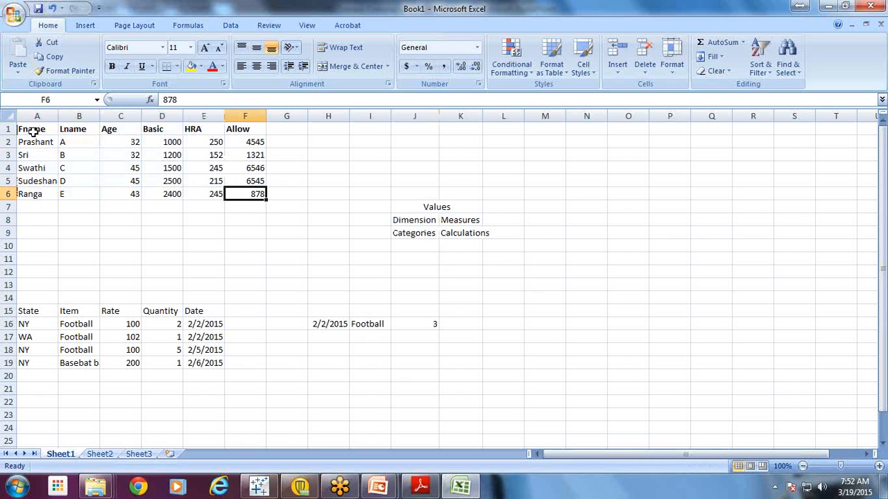
# Fill columns A and B, holding Fname and Lname, with yellow and highlight the Age values in C2:C6
pyautogui.click(78, 116)
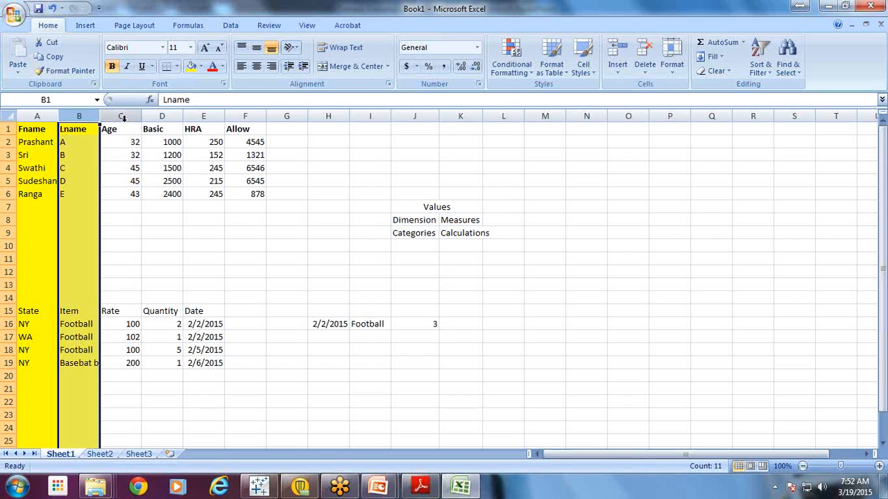
pyautogui.click(123, 118)
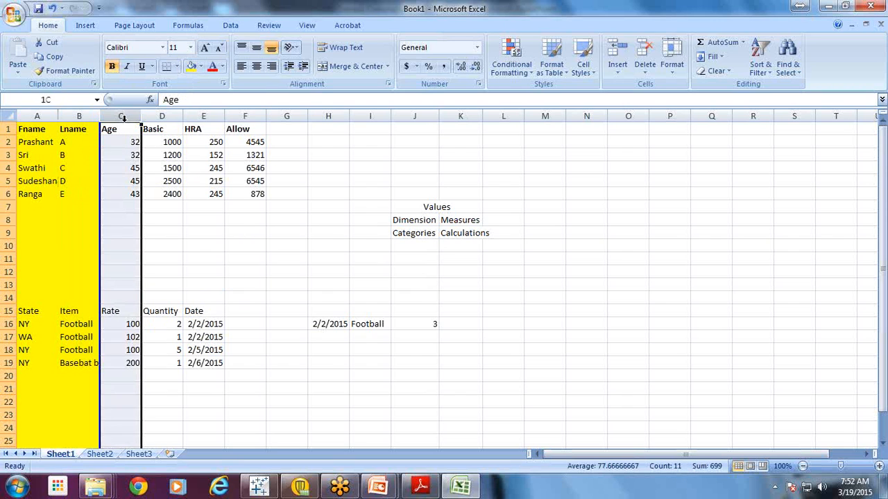
pyautogui.click(121, 141)
pyautogui.moveTo(121, 140); pyautogui.dragTo(132, 194)
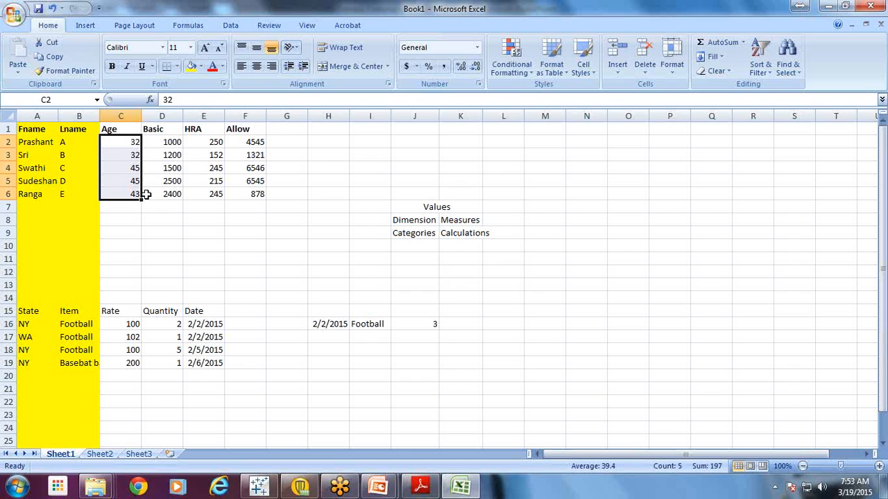
# Highlight the Age values in C2:C6, checking the first and last entries
pyautogui.click(122, 142)
pyautogui.click(122, 192)
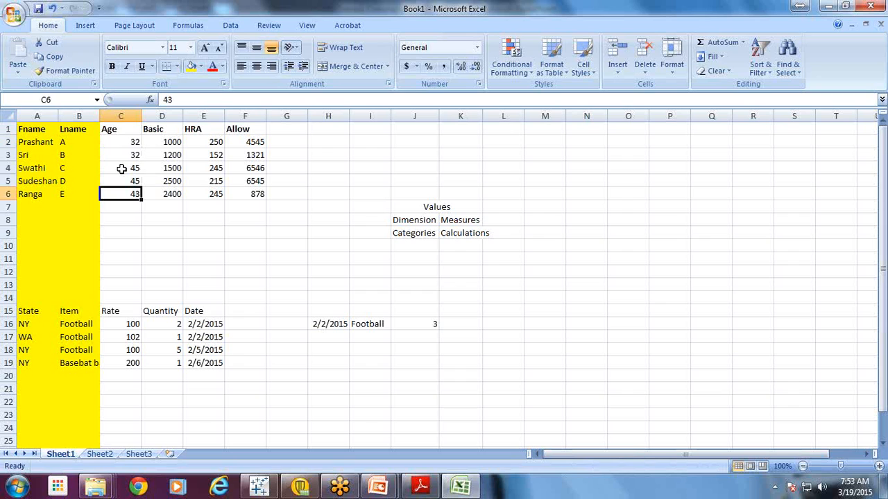
pyautogui.moveTo(122, 169); pyautogui.dragTo(122, 143)
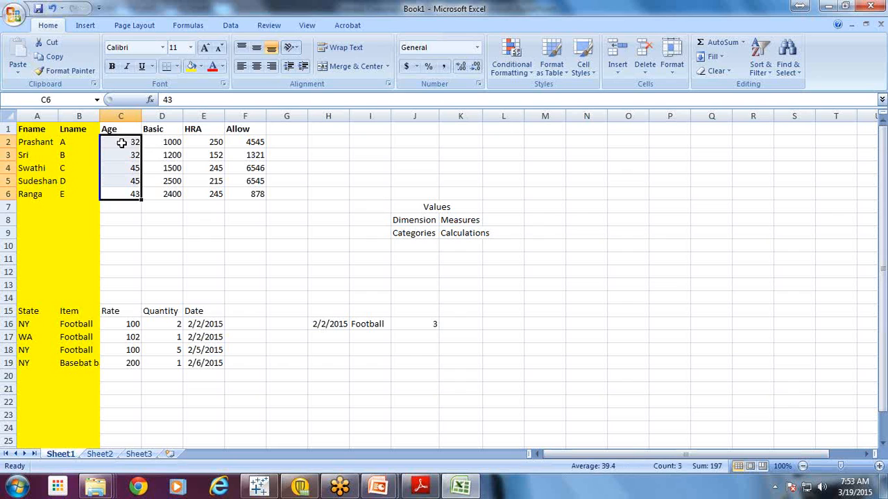
pyautogui.click(137, 143)
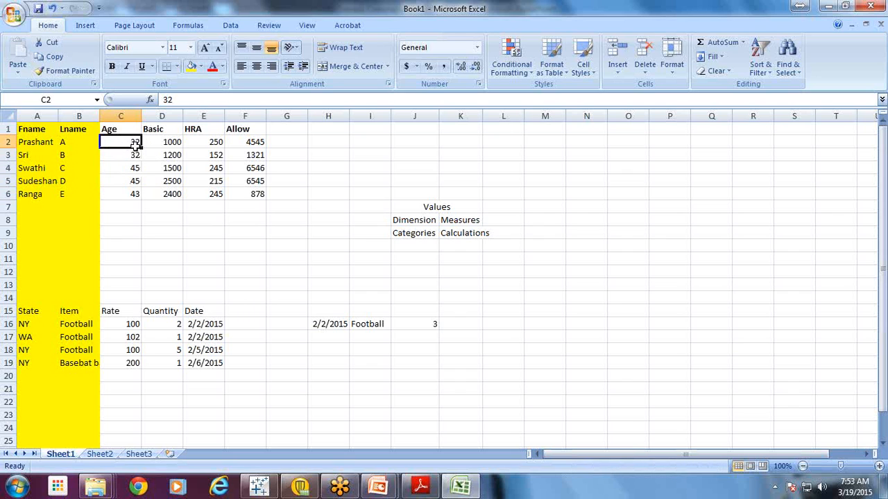
pyautogui.moveTo(130, 163); pyautogui.dragTo(138, 195)
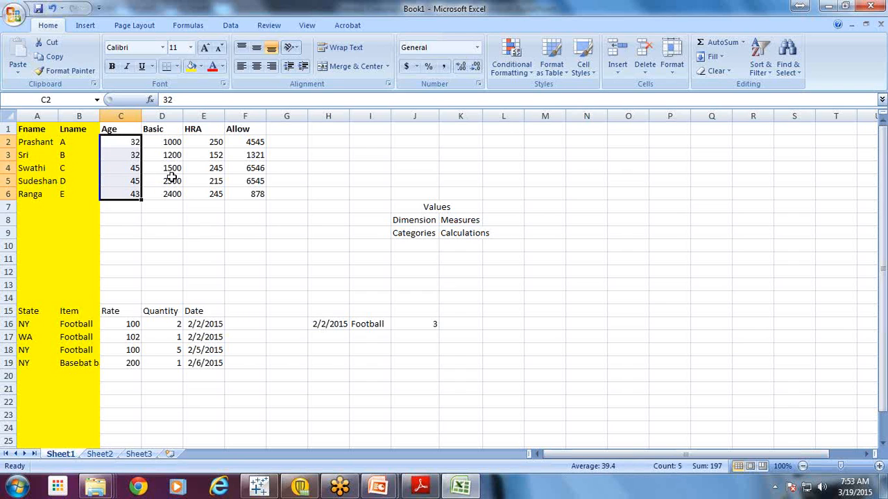
# Highlight the Basic, HRA and Allow values in D2:F6 as the measure columns
pyautogui.click(162, 143)
pyautogui.moveTo(164, 143); pyautogui.dragTo(196, 173)
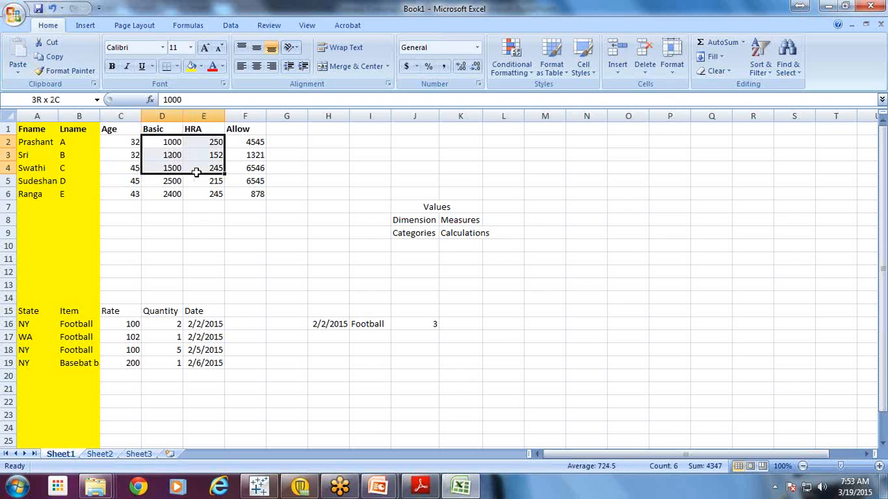
pyautogui.moveTo(196, 173); pyautogui.dragTo(257, 196)
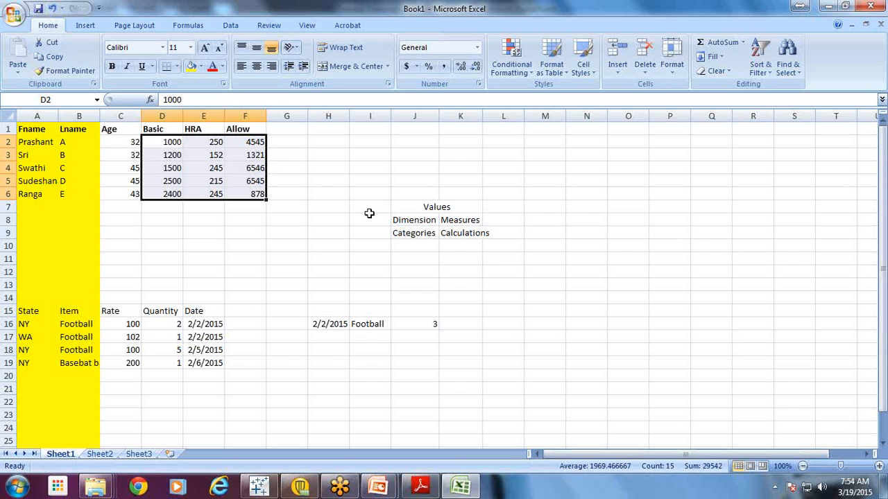
# Point out the Categories label and highlight the employee pay table A1:F6 down to the last Allow value
pyautogui.click(404, 234)
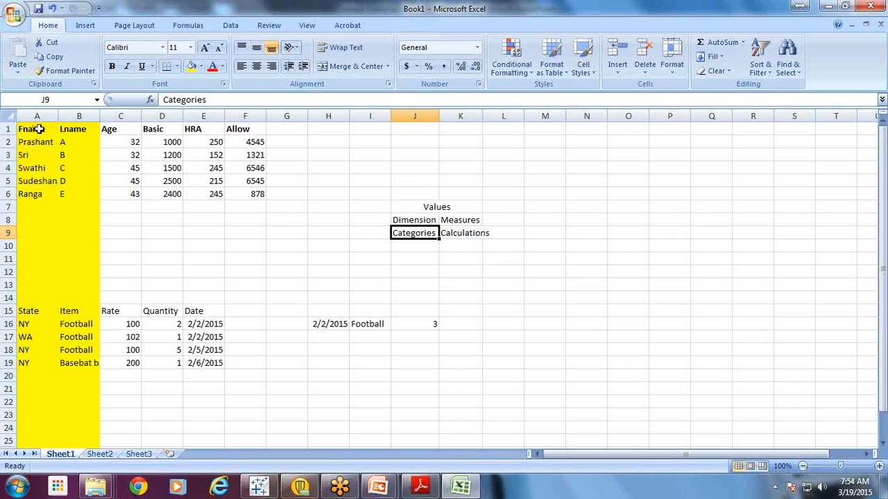
pyautogui.moveTo(42, 134); pyautogui.dragTo(256, 202)
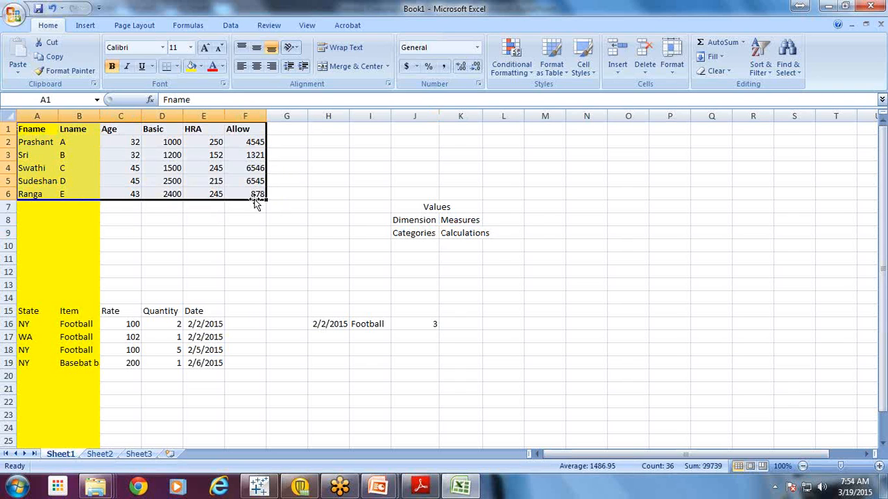
pyautogui.moveTo(38, 134); pyautogui.dragTo(119, 192)
pyautogui.moveTo(164, 143); pyautogui.dragTo(246, 194)
pyautogui.click(247, 194)
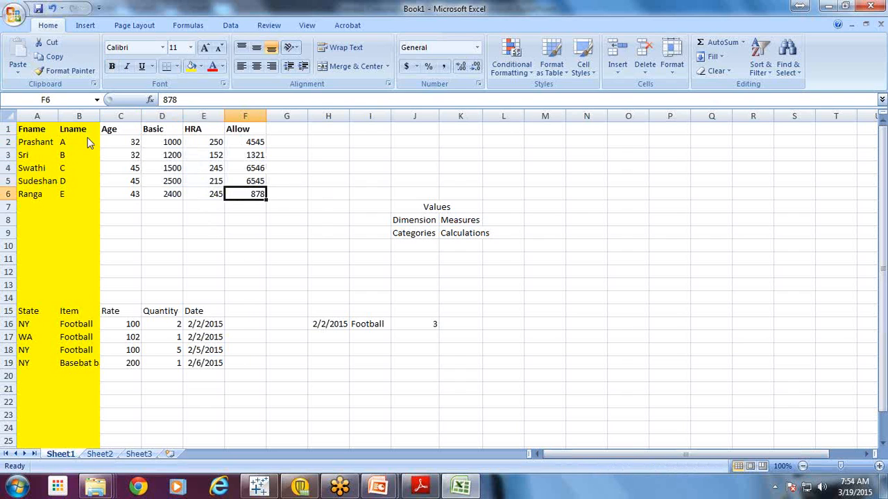
pyautogui.click(808, 45)
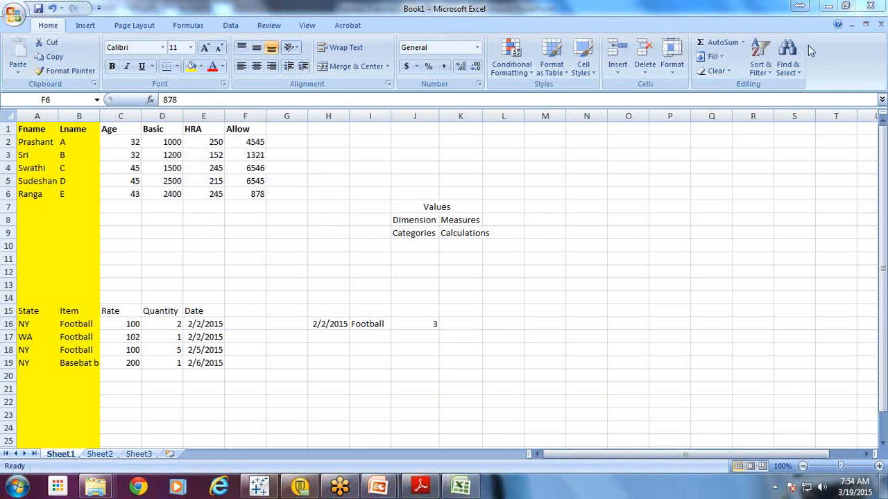
pyautogui.click(607, 124)
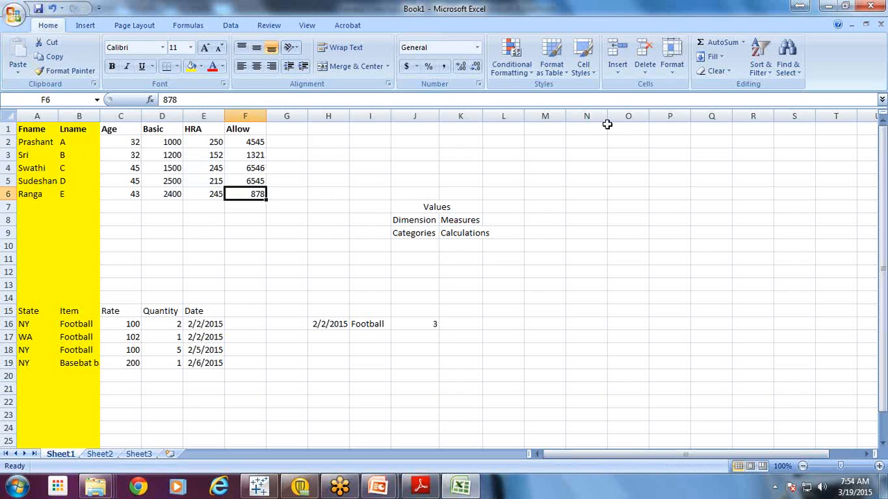
pyautogui.click(502, 192)
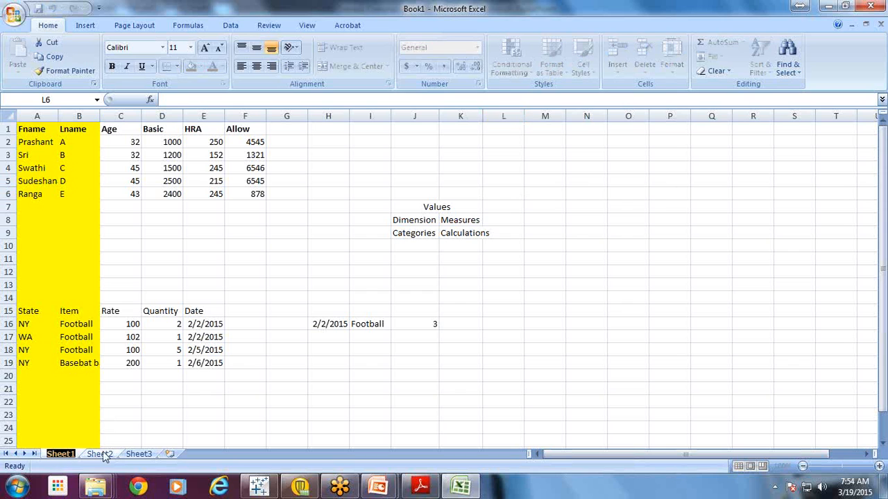
# Add four blank worksheets, Sheet4 through Sheet7, to the workbook and return to Sheet1
pyautogui.click(99, 454)
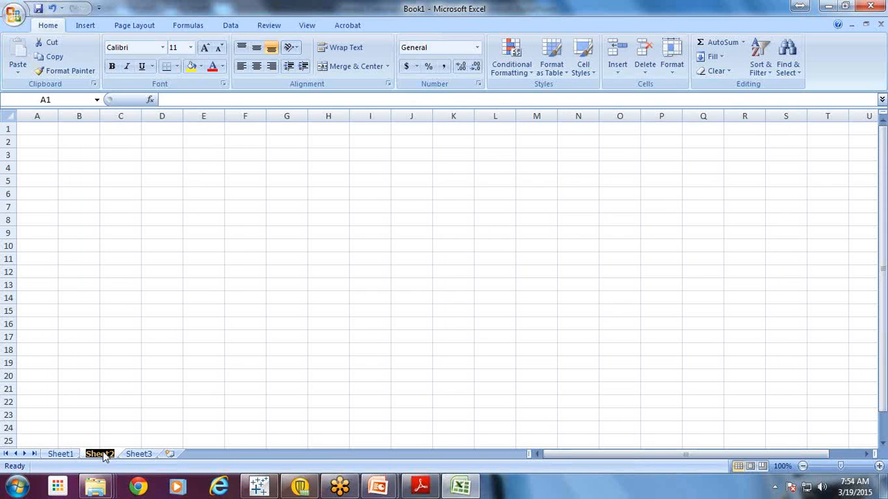
pyautogui.hotkey('shift', 'F11')
pyautogui.hotkey('shift', 'F11')
pyautogui.hotkey('shift', 'F11')
pyautogui.hotkey('shift', 'F11')
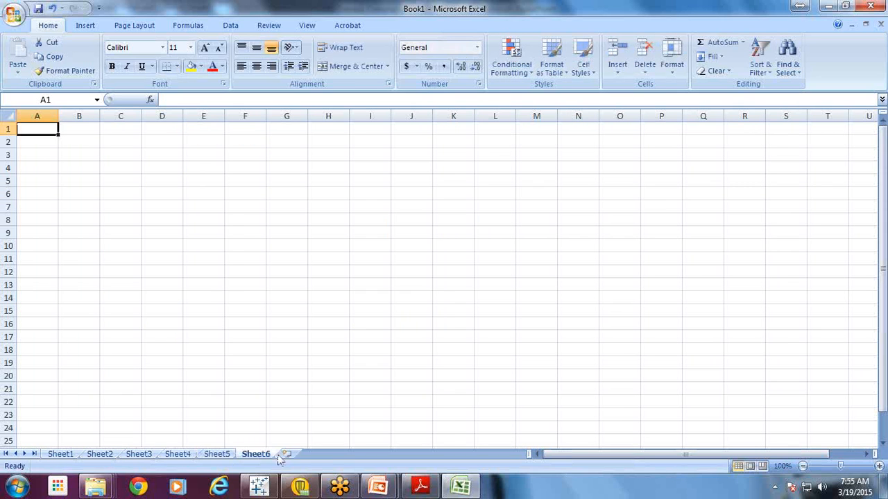
pyautogui.click(58, 454)
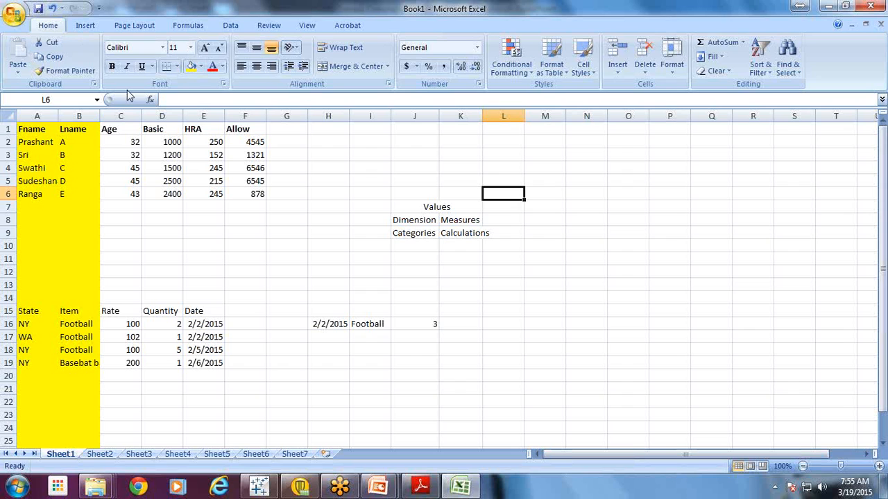
# Compare Sheet1's data block A1:M15 with the blank Sheet3 and Sheet4, and highlight the employee table A1:F6 on Sheet1
pyautogui.moveTo(31, 129); pyautogui.dragTo(525, 307)
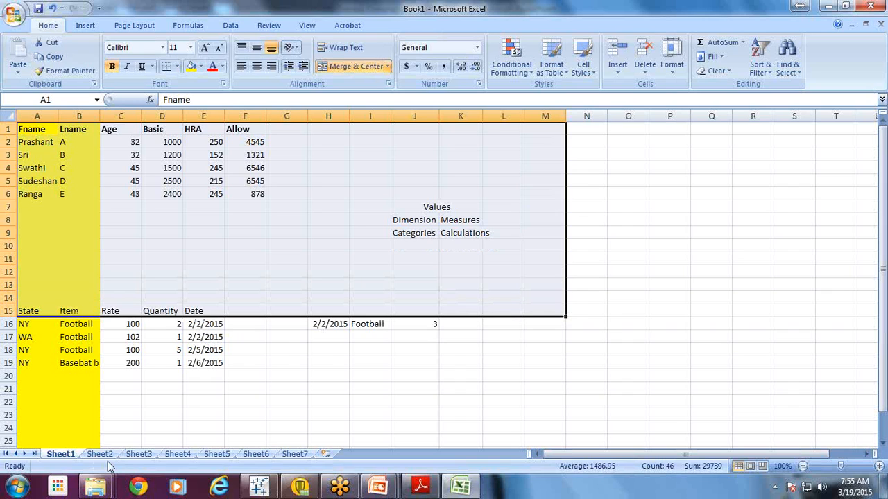
pyautogui.click(137, 455)
pyautogui.click(166, 458)
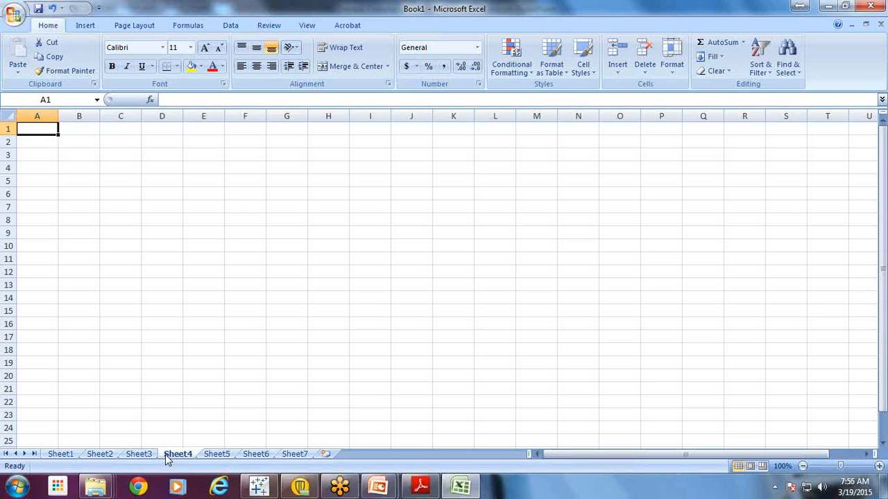
pyautogui.click(60, 454)
pyautogui.moveTo(32, 129); pyautogui.dragTo(235, 171)
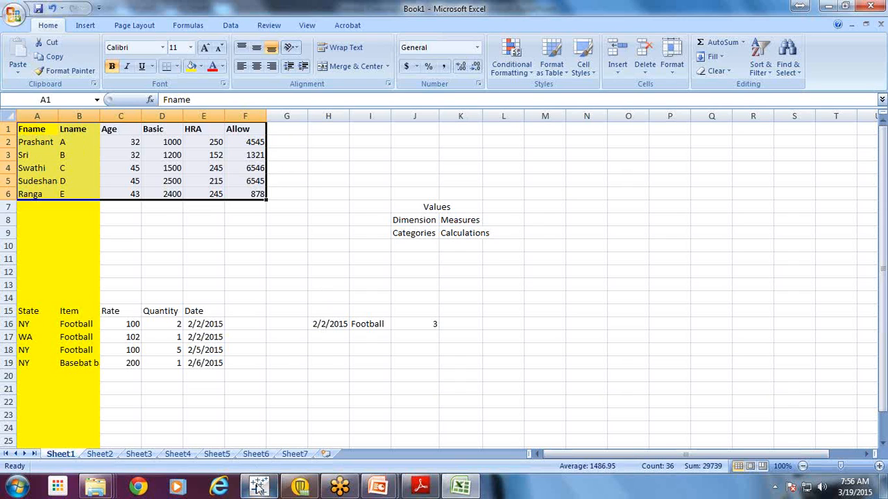
pyautogui.moveTo(258, 488)
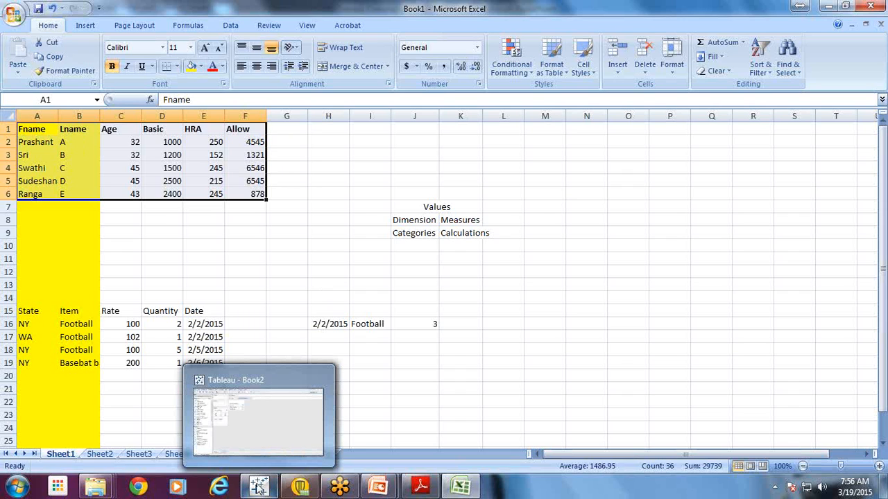
pyautogui.click(253, 308)
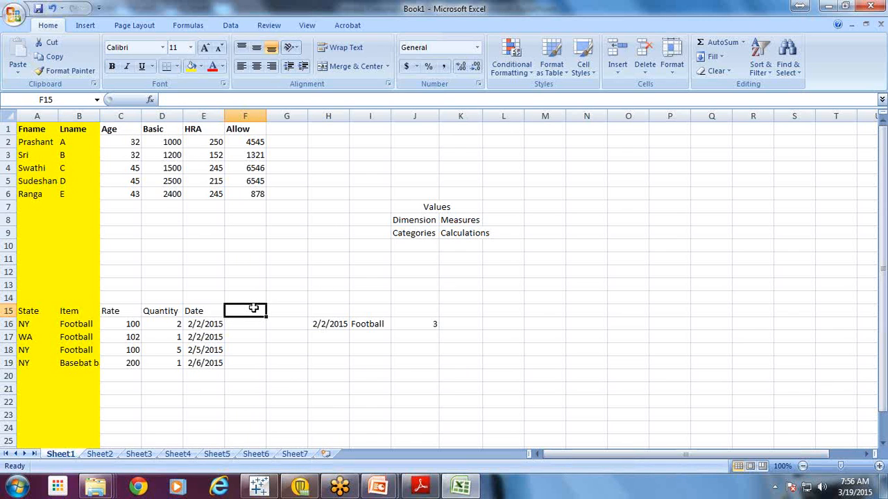
pyautogui.click(879, 24)
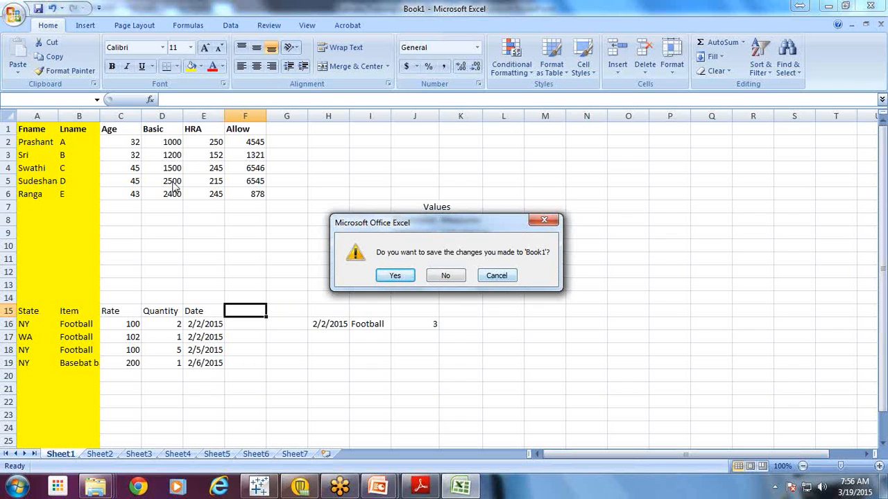
pyautogui.click(497, 276)
pyautogui.click(497, 278)
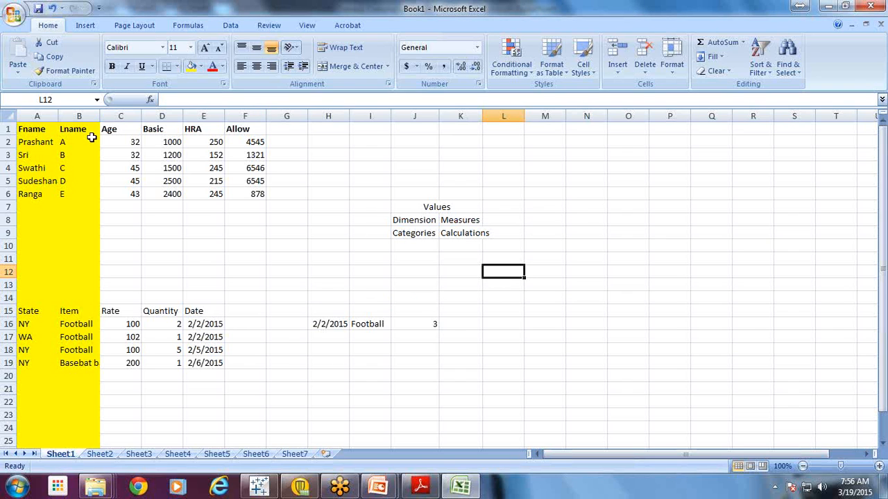
# Highlight the Sheet1 data once more and close the Book1 workbook without saving its changes
pyautogui.moveTo(28, 130); pyautogui.dragTo(457, 321)
pyautogui.click(457, 321)
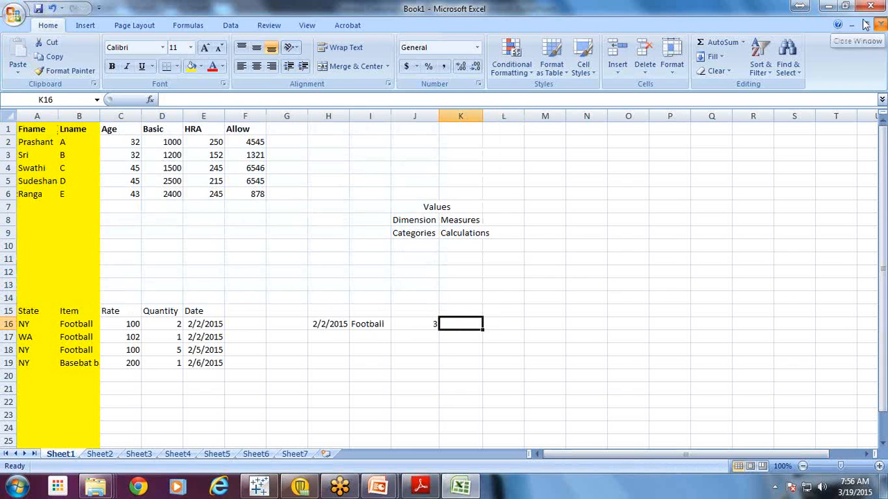
pyautogui.click(870, 5)
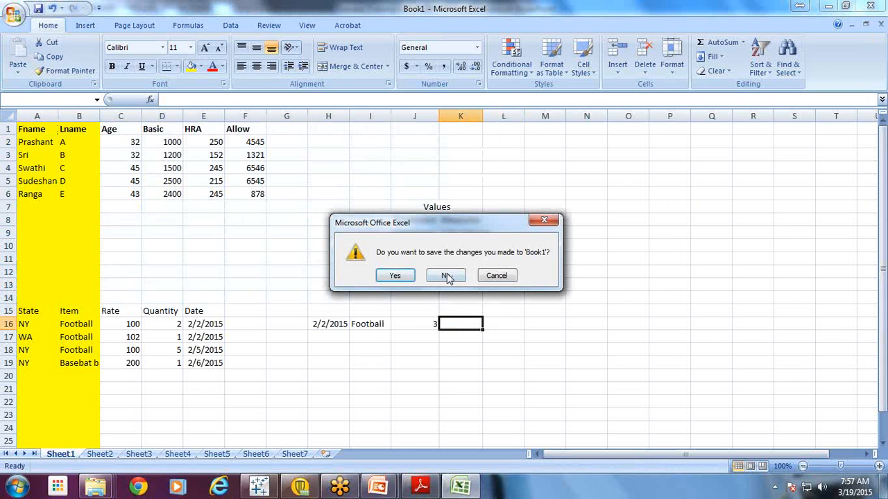
pyautogui.click(448, 276)
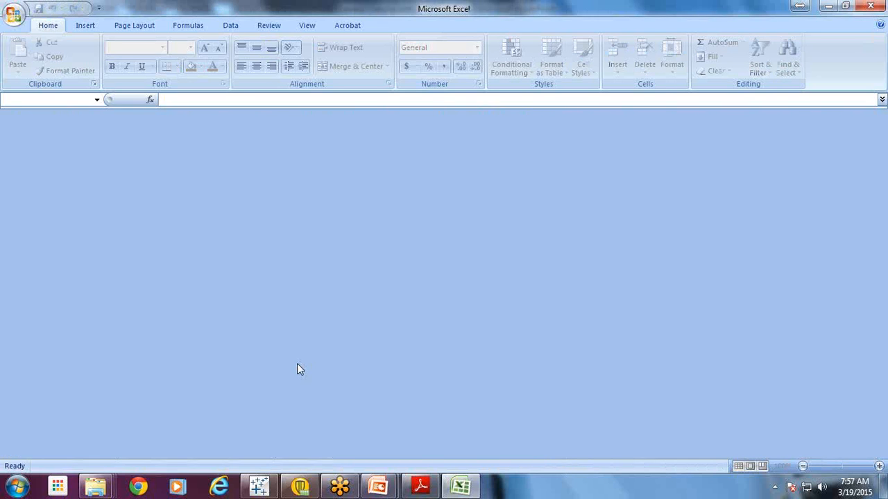
# Switch to File Explorer and show the Tableau folder containing the training files
pyautogui.click(95, 487)
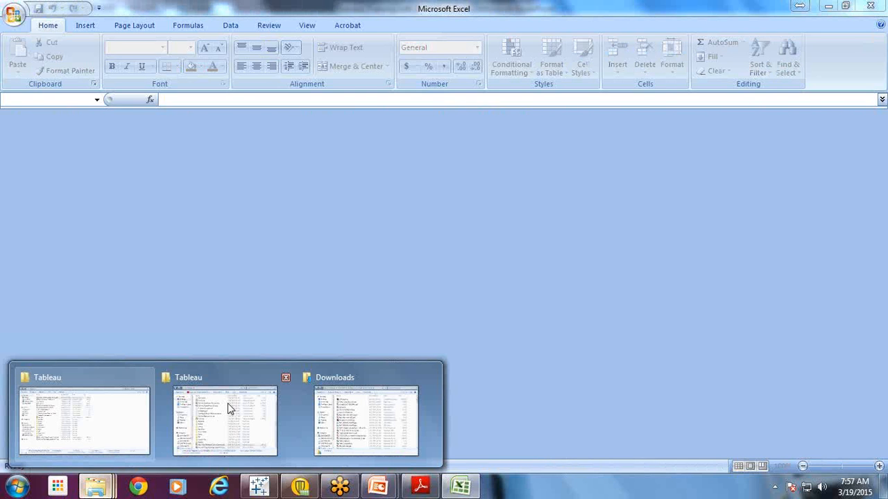
pyautogui.click(227, 403)
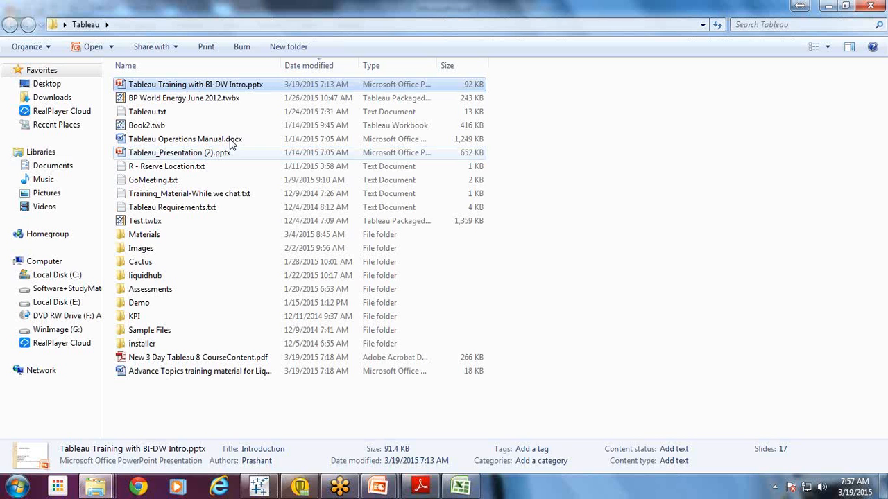
pyautogui.click(16, 490)
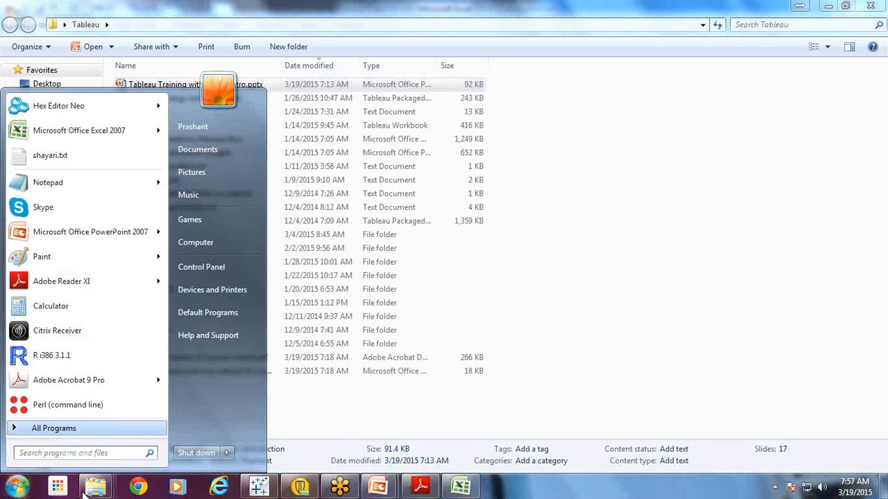
pyautogui.click(93, 489)
pyautogui.click(134, 424)
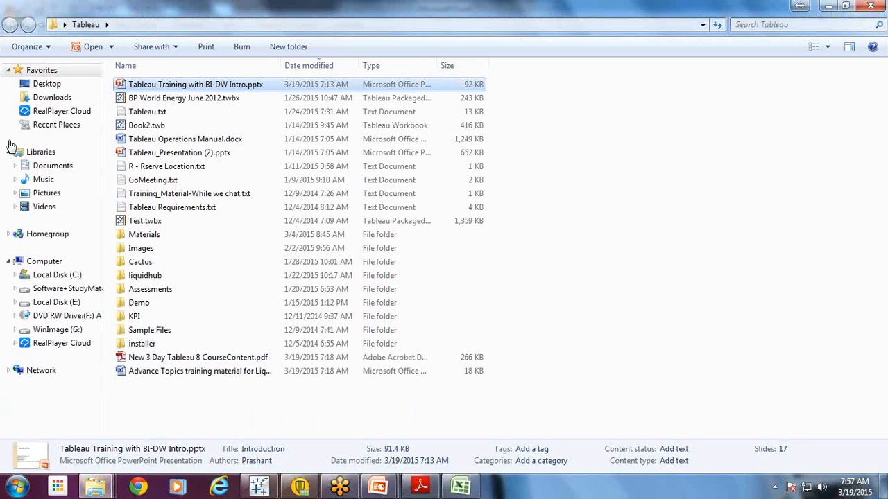
# Browse the Desktop, the Documents library and its My Tableau Repository folder, and return to Documents
pyautogui.click(46, 84)
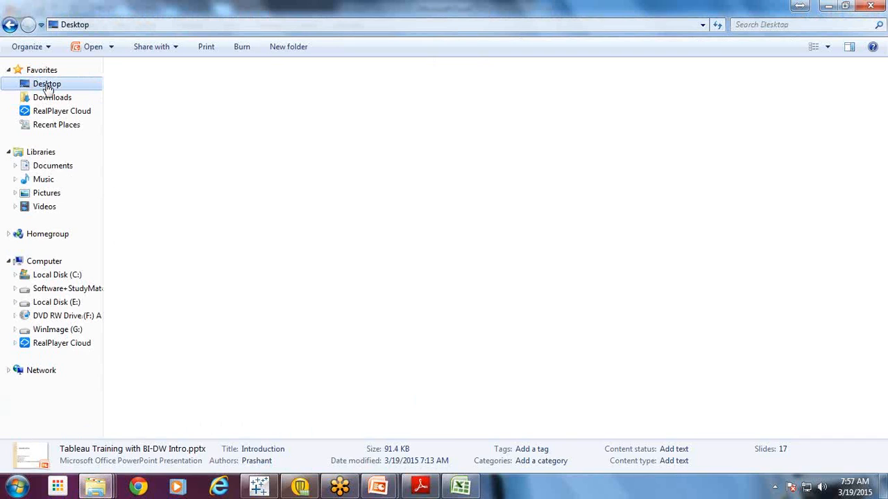
pyautogui.click(53, 166)
pyautogui.doubleClick(160, 161)
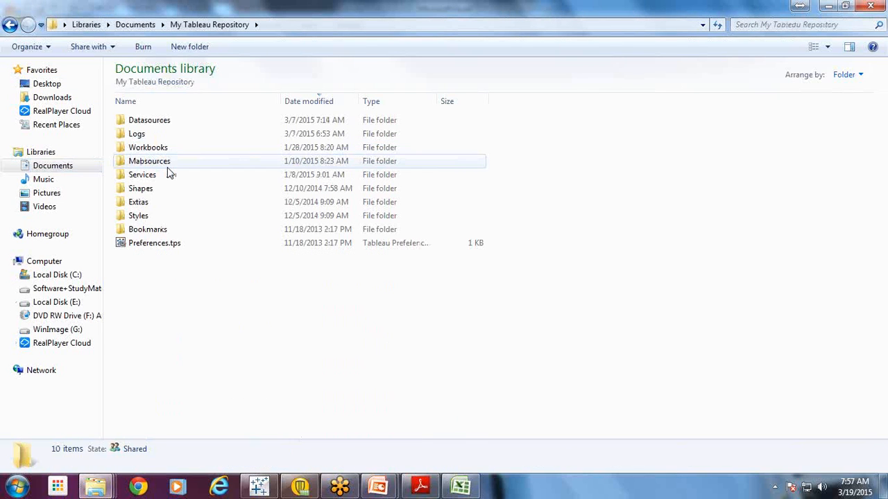
pyautogui.click(136, 25)
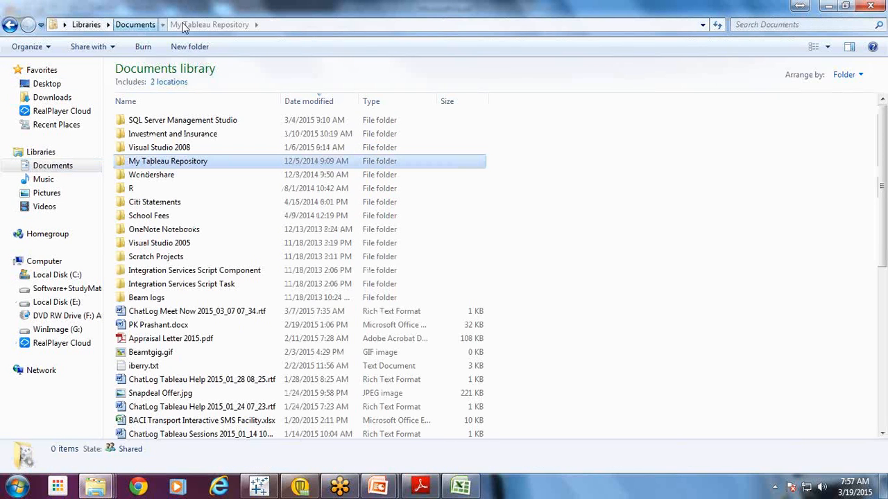
pyautogui.click(184, 25)
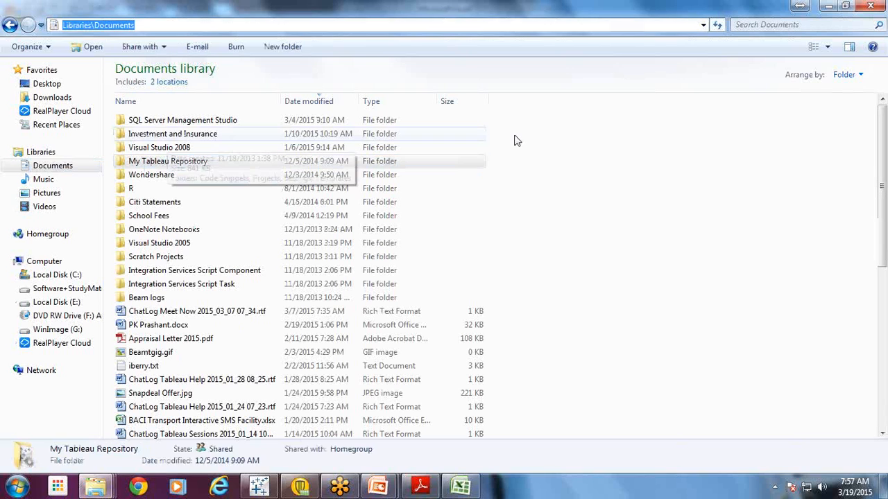
pyautogui.click(516, 141)
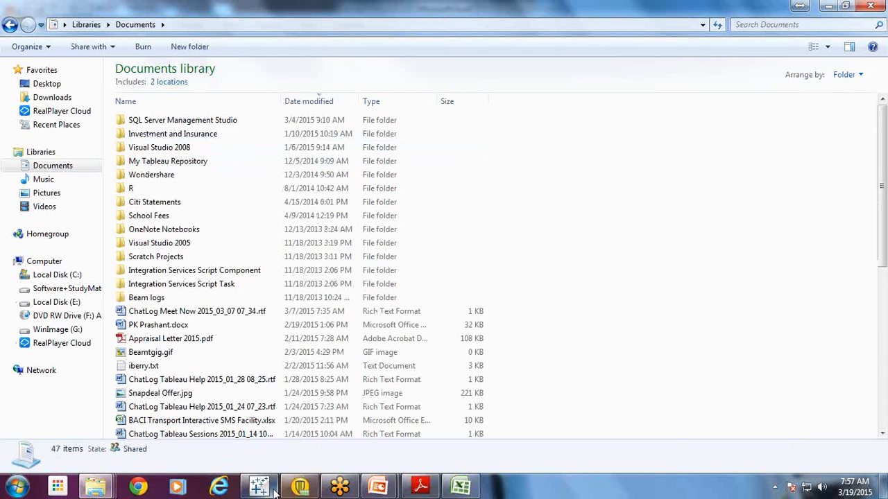
# Switch to the "Tableau Training with BI-DW Intro" presentation and highlight the Overview slide's topics from Datawarehouse to Datamart
pyautogui.click(271, 487)
pyautogui.moveTo(378, 485)
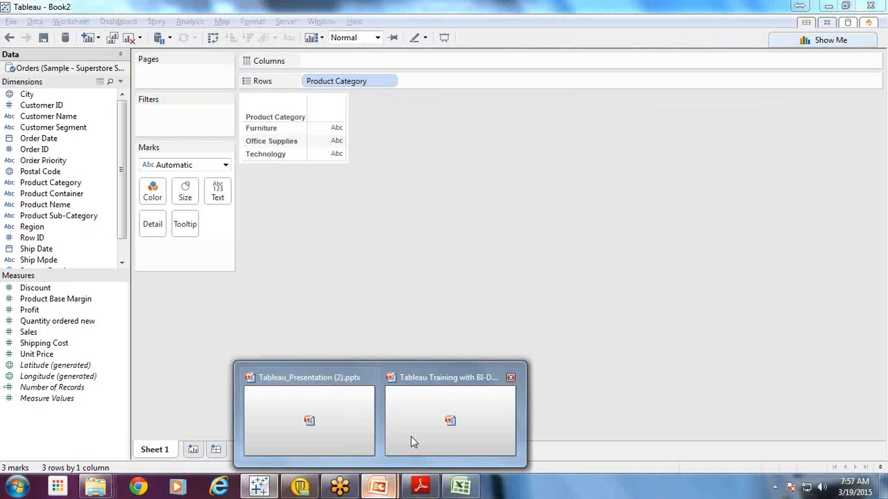
pyautogui.click(411, 437)
pyautogui.scroll(-1, 410, 435)
pyautogui.click(386, 182)
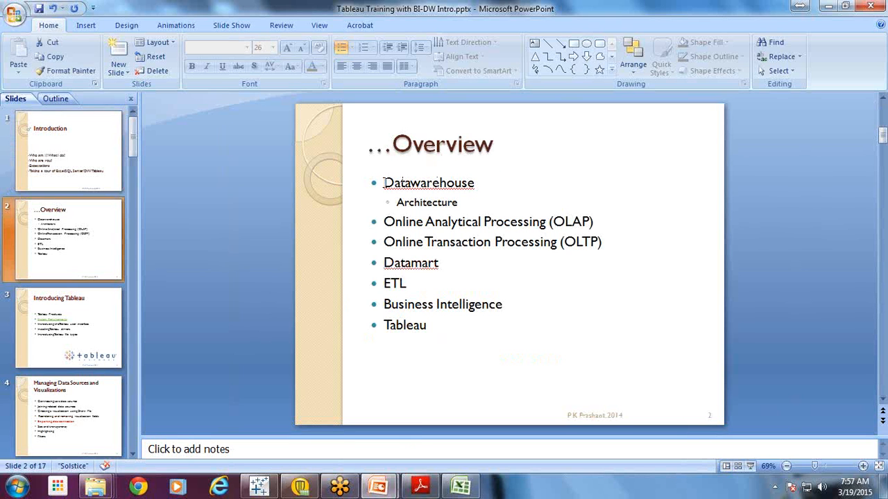
pyautogui.moveTo(386, 183); pyautogui.dragTo(439, 263)
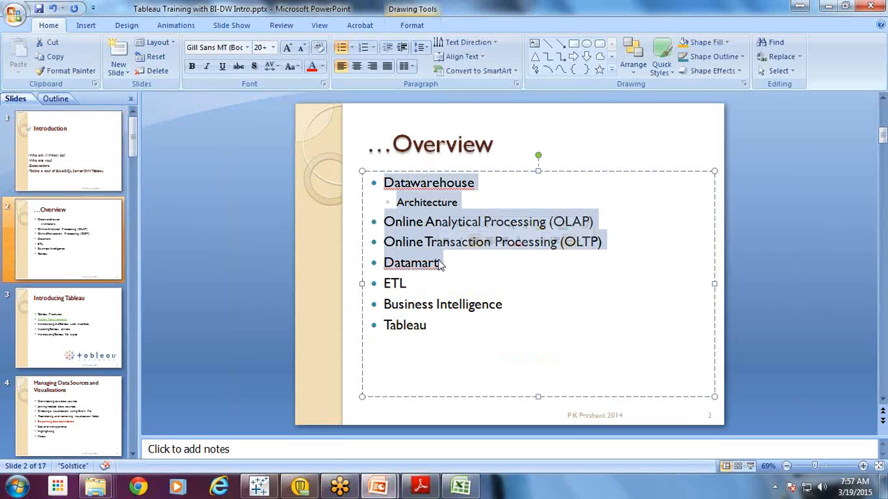
# Highlight the Overview slide's topics up from Tableau and skim the thumbnails of the following slides through Tableau Server
pyautogui.click(182, 315)
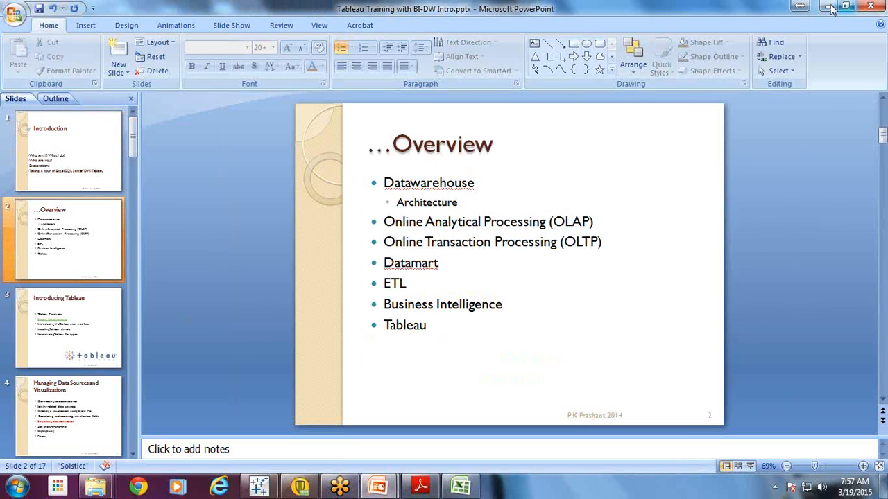
pyautogui.moveTo(431, 329); pyautogui.dragTo(372, 210)
pyautogui.click(208, 307)
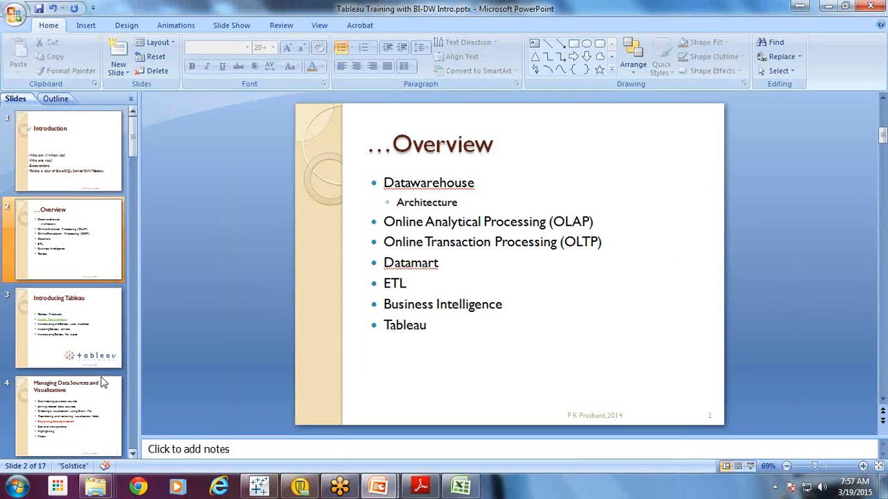
pyautogui.scroll(-10, 102, 380)
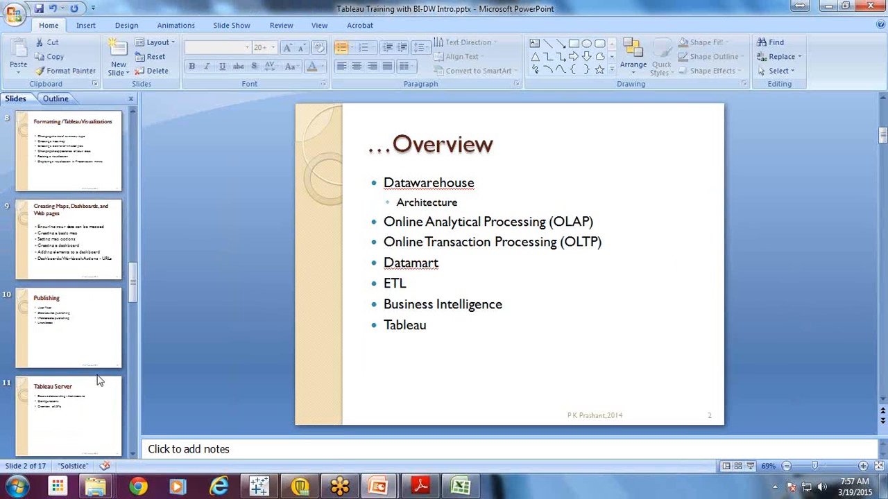
# Leave the presentation, switch to Chrome and load the website tableausoftware.com
pyautogui.click(868, 7)
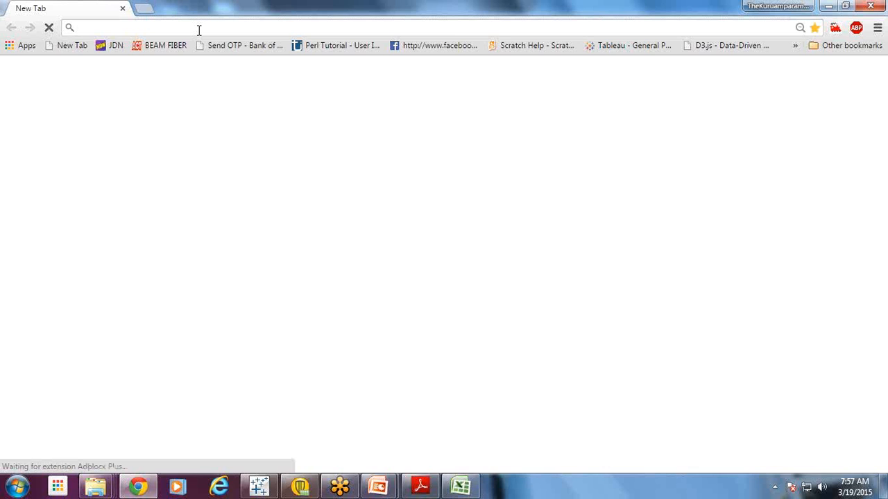
pyautogui.write('tab')
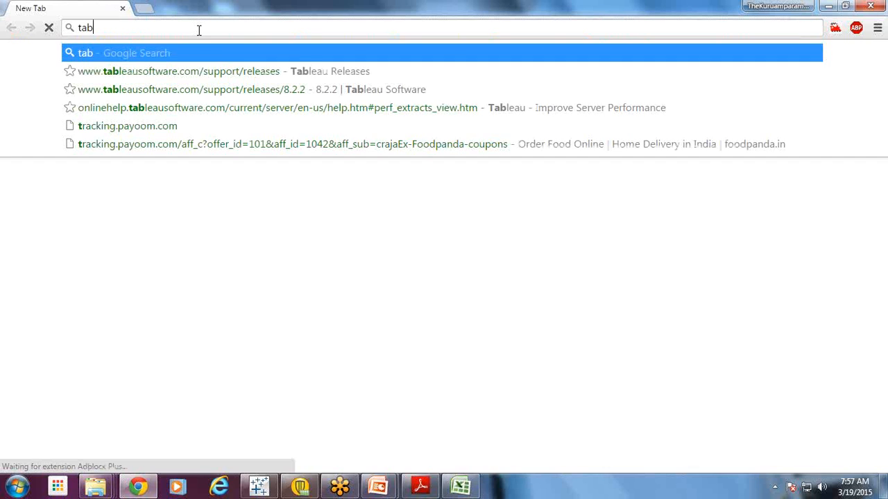
pyautogui.write('le')
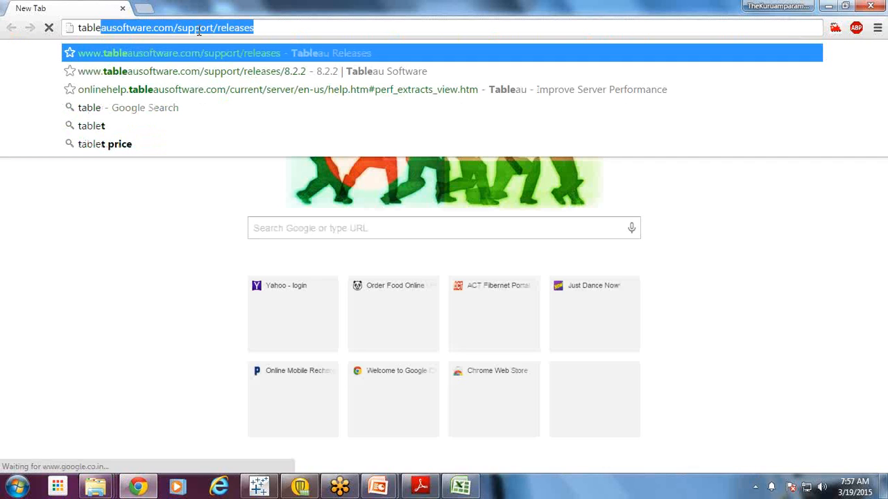
pyautogui.write('ausoftware.')
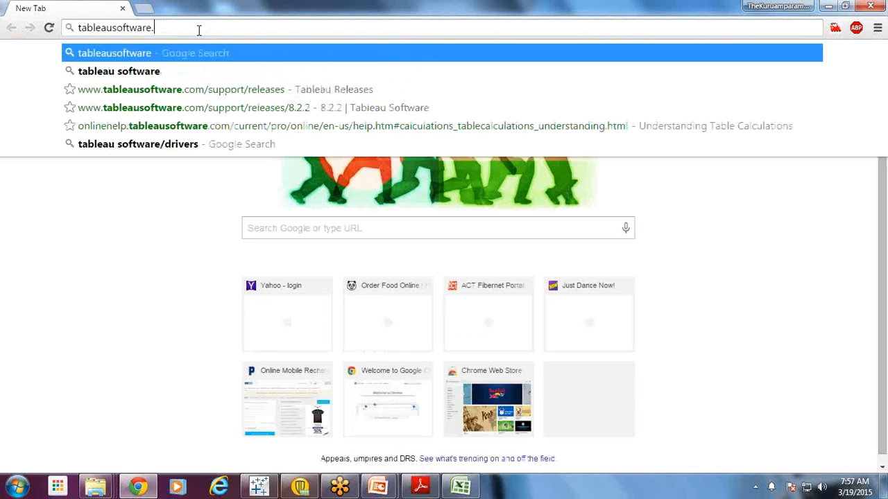
pyautogui.write('com')
pyautogui.press('Return')
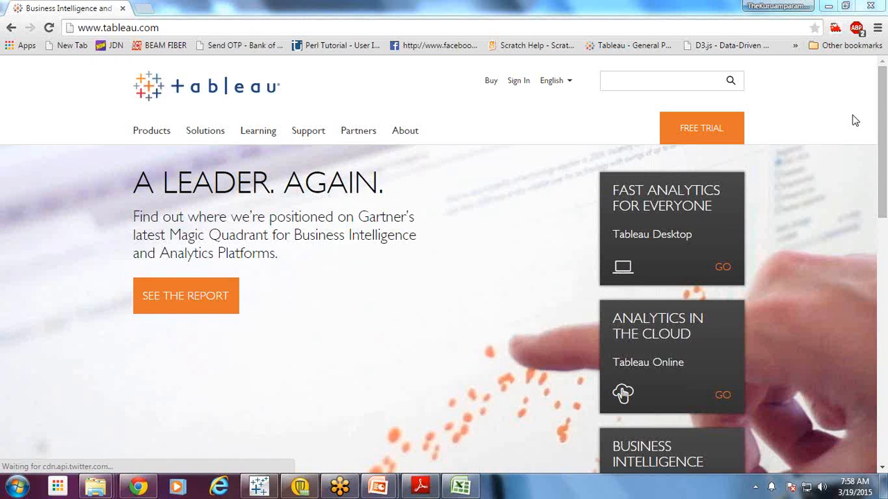
# Open the Tableau Desktop product page and show its Tech Specs section
pyautogui.click(159, 138)
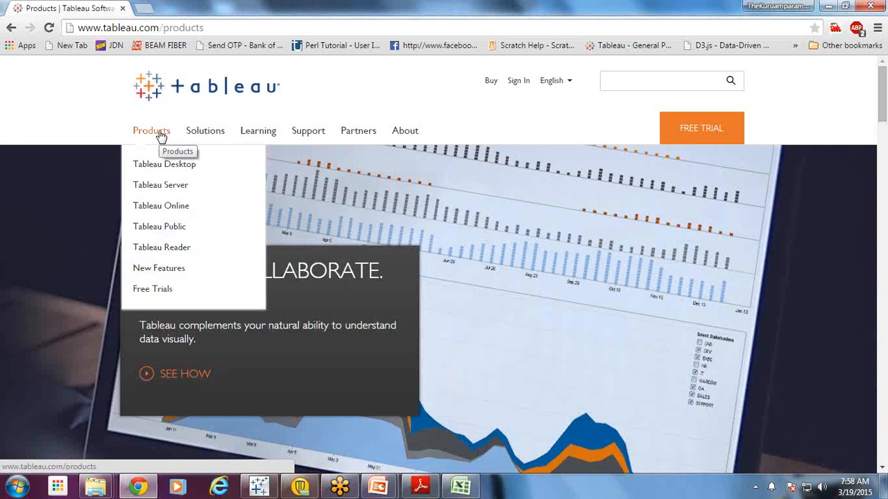
pyautogui.click(183, 171)
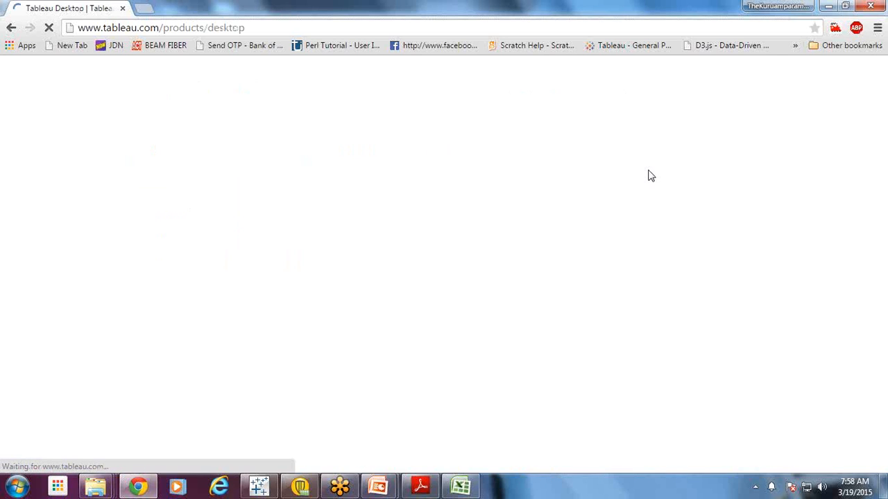
pyautogui.scroll(-4, 497, 181)
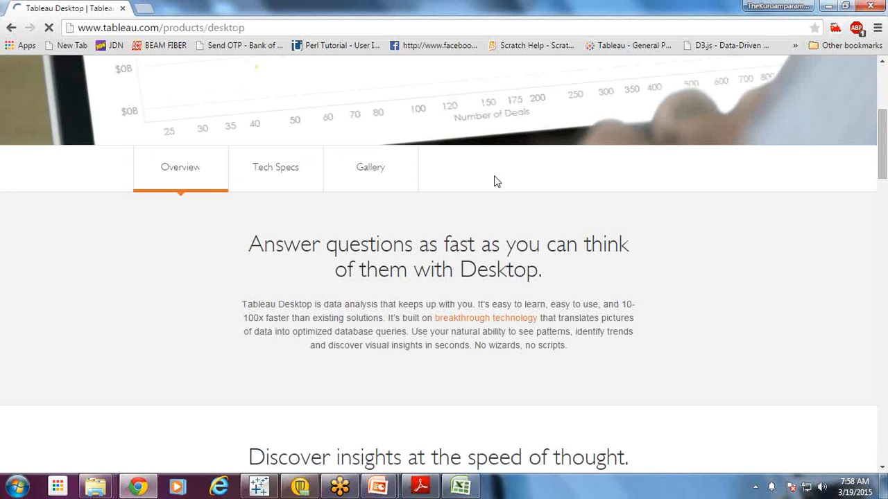
pyautogui.scroll(4, 496, 181)
pyautogui.scroll(-5, 312, 154)
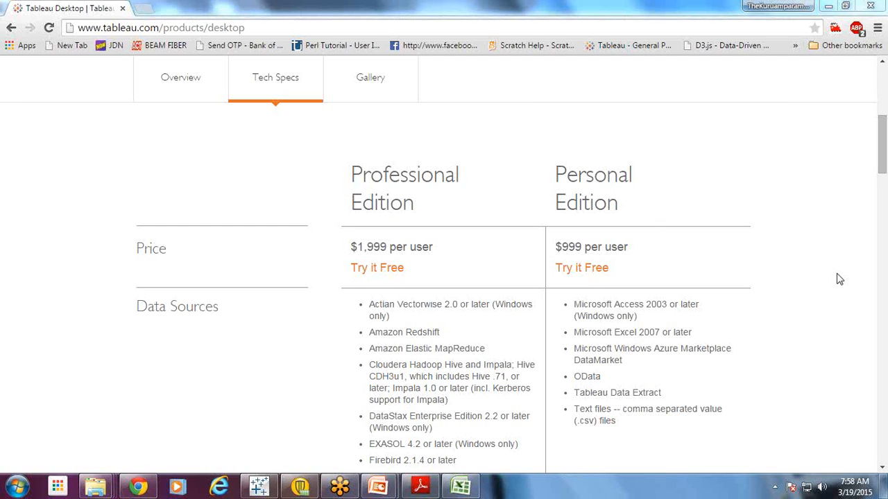
# Compare the Professional Edition and Personal Edition in the Tech Specs, highlighting each edition's per-user price
pyautogui.moveTo(885, 142); pyautogui.dragTo(807, 107)
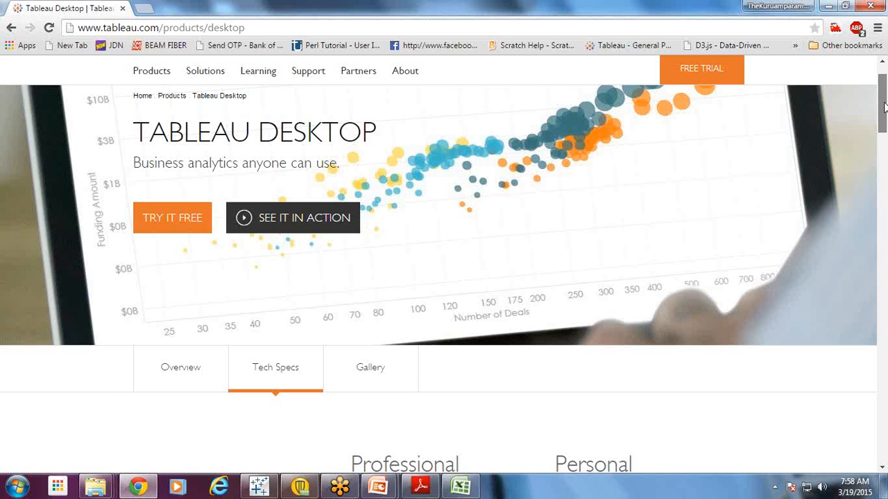
pyautogui.scroll(-1, 885, 105)
pyautogui.moveTo(885, 105); pyautogui.dragTo(882, 153)
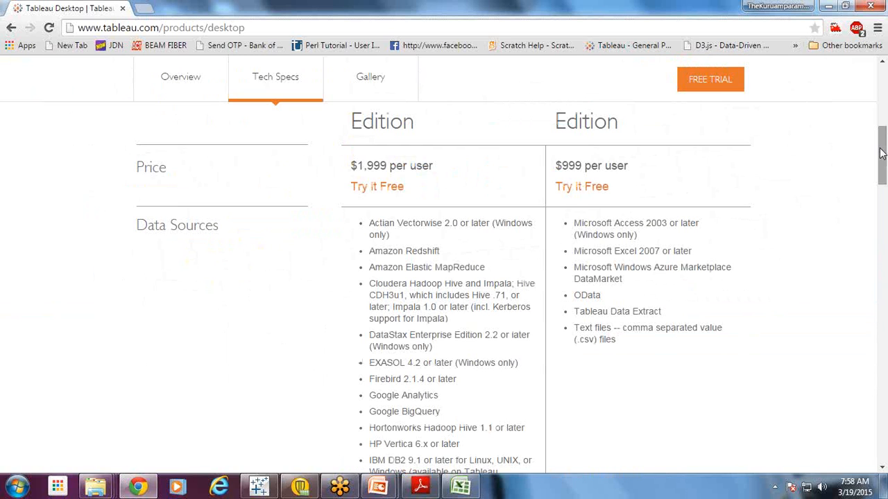
pyautogui.scroll(1, 807, 148)
pyautogui.moveTo(351, 163); pyautogui.dragTo(420, 197)
pyautogui.click(430, 210)
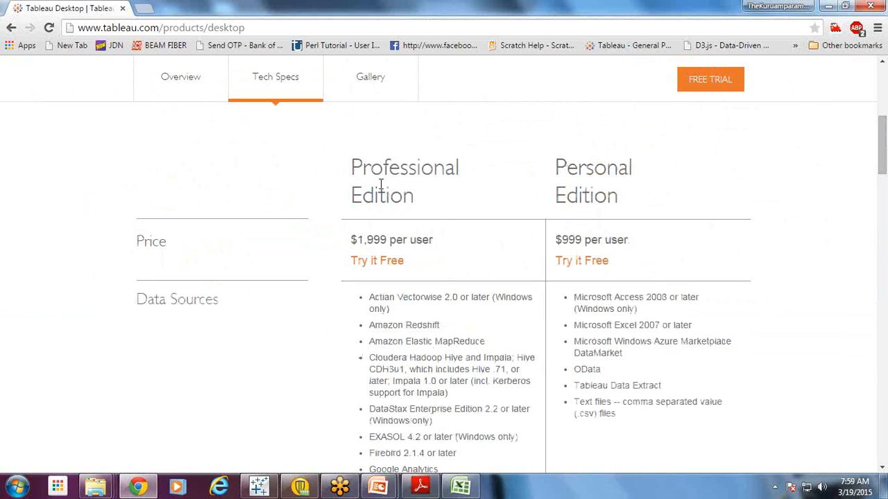
pyautogui.moveTo(367, 240); pyautogui.dragTo(437, 241)
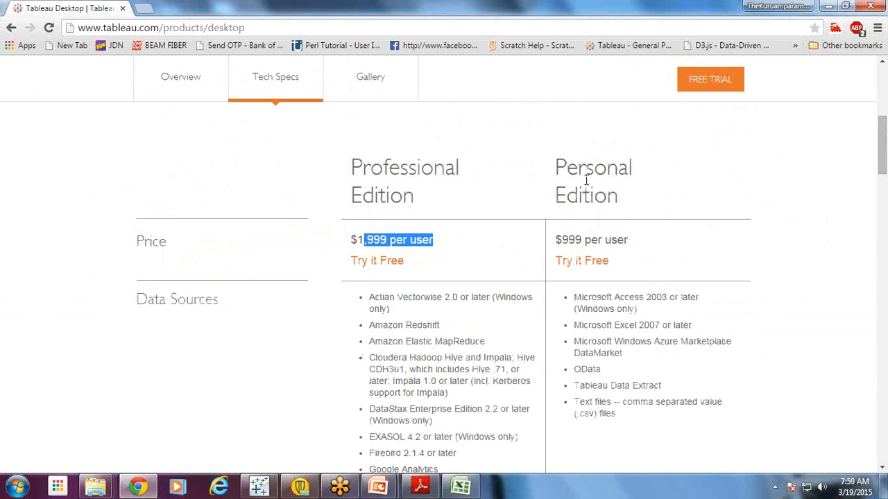
pyautogui.moveTo(567, 167); pyautogui.dragTo(611, 201)
pyautogui.moveTo(556, 239); pyautogui.dragTo(666, 240)
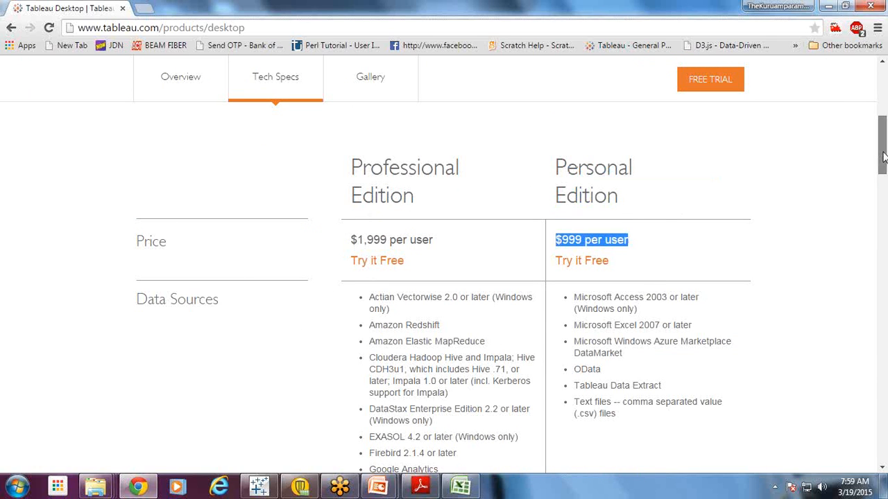
# Highlight the Personal Edition's whole data source list and the Microsoft Windows Azure Marketplace DataMarket entry
pyautogui.moveTo(883, 158); pyautogui.dragTo(883, 159)
pyautogui.moveTo(565, 150); pyautogui.dragTo(884, 177)
pyautogui.moveTo(625, 277); pyautogui.dragTo(558, 148)
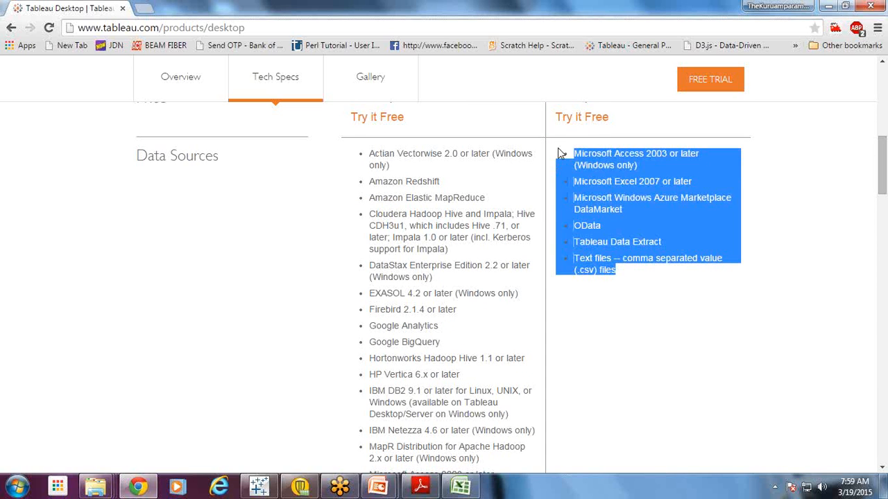
pyautogui.click(634, 153)
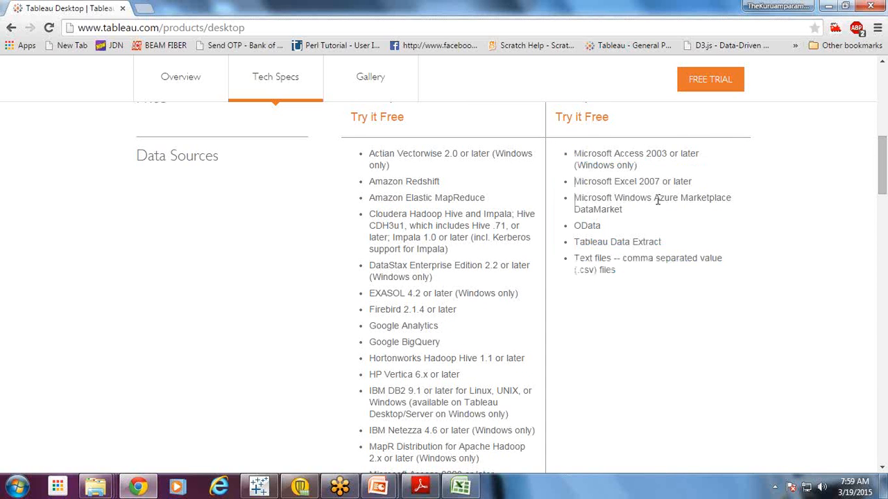
pyautogui.moveTo(659, 200); pyautogui.dragTo(600, 196)
pyautogui.click(642, 216)
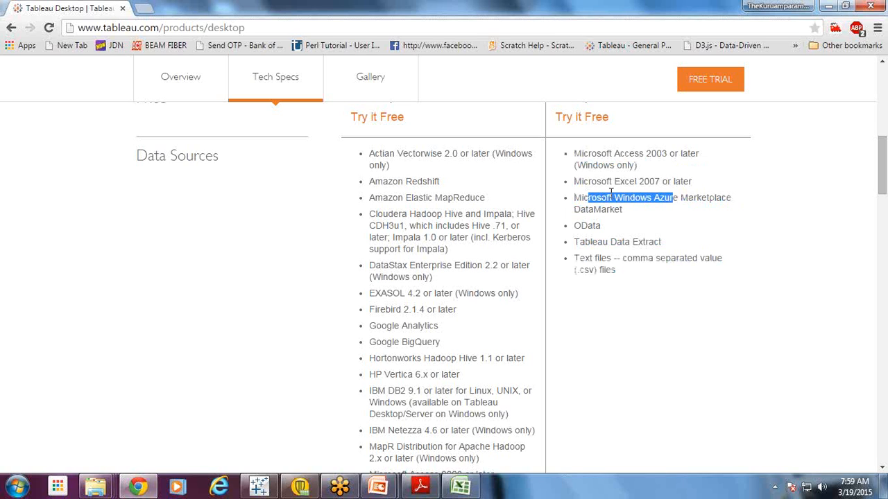
# Point out the OData, Tableau Data Extract and comma-separated text file entries among the Personal Edition's data sources
pyautogui.click(586, 224)
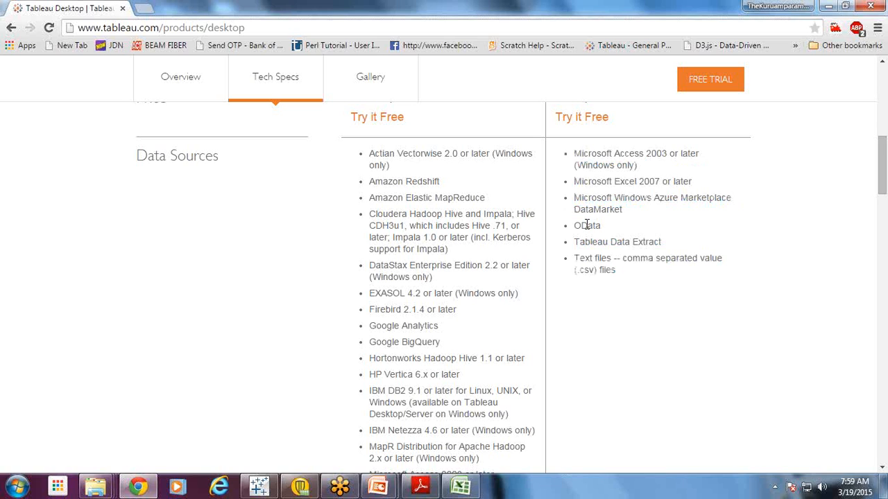
pyautogui.tripleClick(586, 225)
pyautogui.click(651, 228)
pyautogui.moveTo(575, 242); pyautogui.dragTo(659, 239)
pyautogui.moveTo(576, 257); pyautogui.dragTo(617, 270)
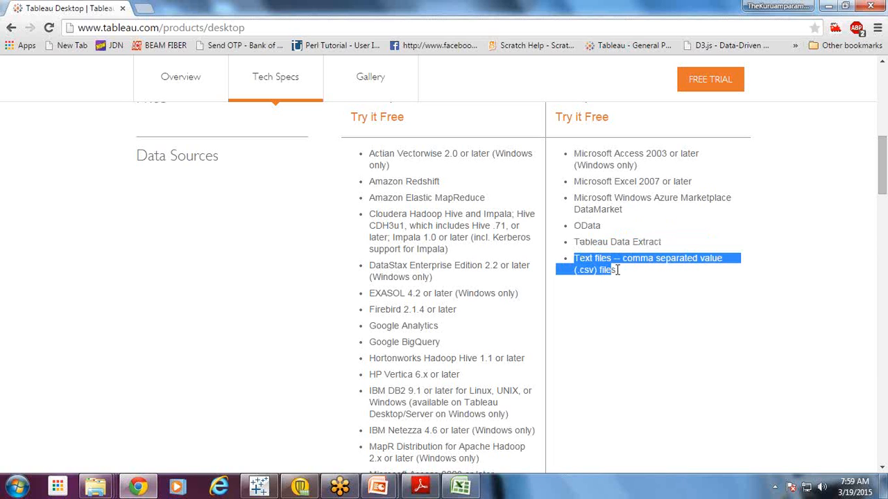
pyautogui.click(645, 270)
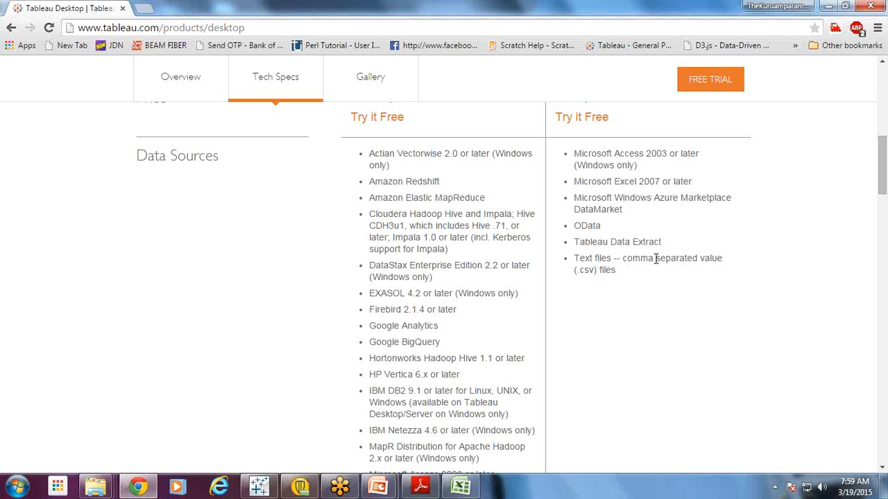
pyautogui.moveTo(663, 242); pyautogui.dragTo(580, 242)
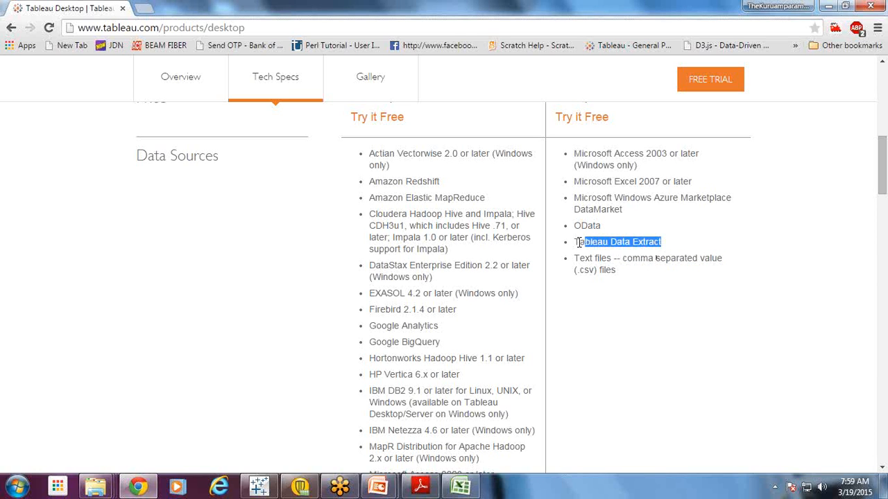
pyautogui.click(595, 244)
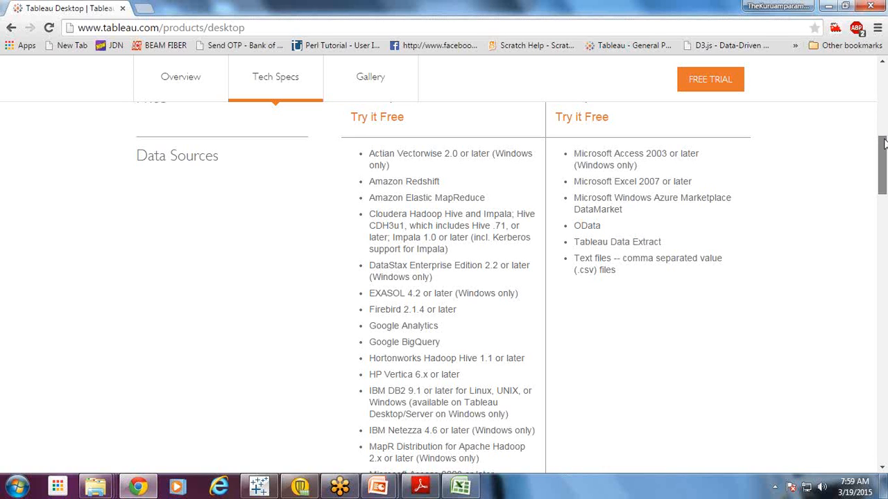
# Review both editions' prices and data sources again and highlight the Personal Edition's list from Microsoft Access to text files
pyautogui.moveTo(884, 142); pyautogui.dragTo(884, 129)
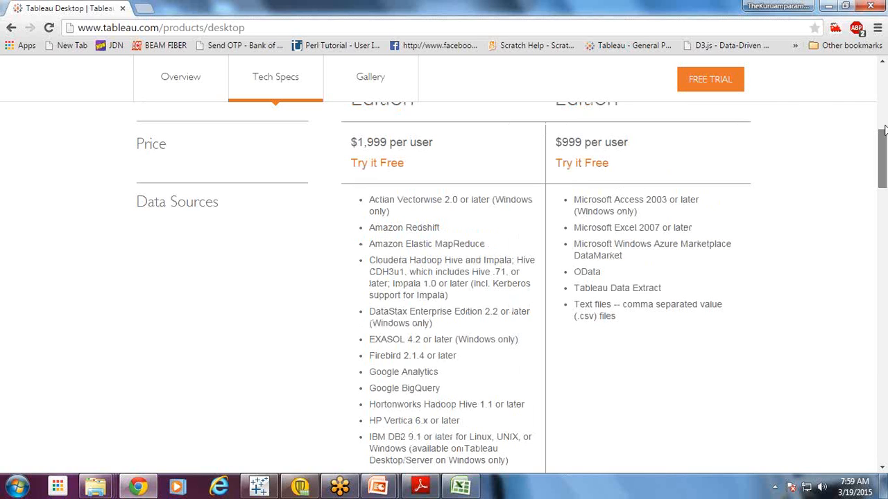
pyautogui.scroll(2, 313, 217)
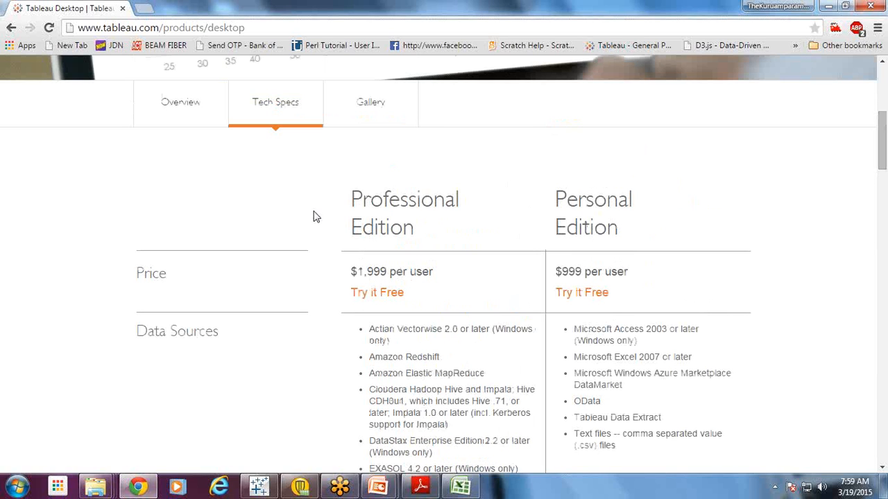
pyautogui.moveTo(883, 165); pyautogui.dragTo(883, 182)
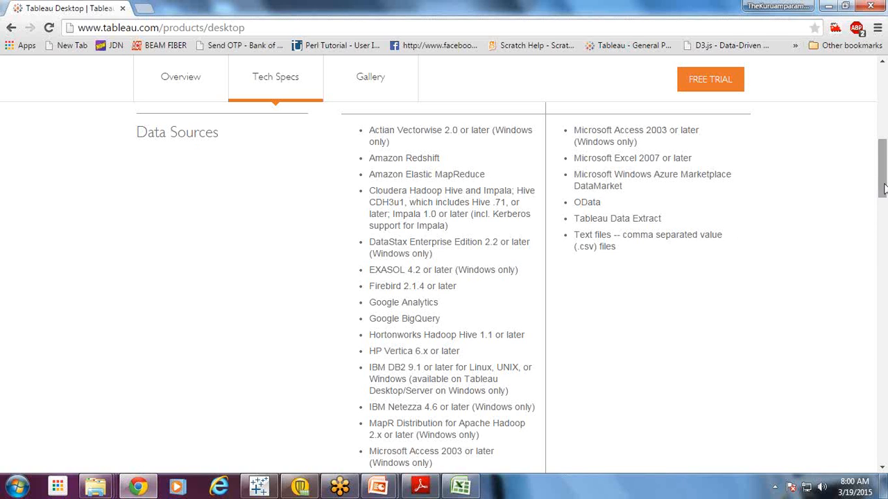
pyautogui.scroll(2, 885, 189)
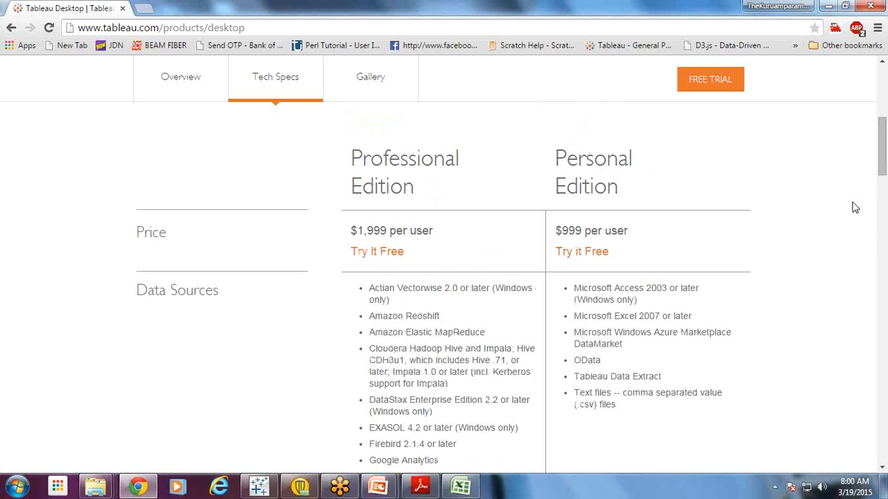
pyautogui.scroll(-1, 884, 186)
pyautogui.scroll(-1, 885, 189)
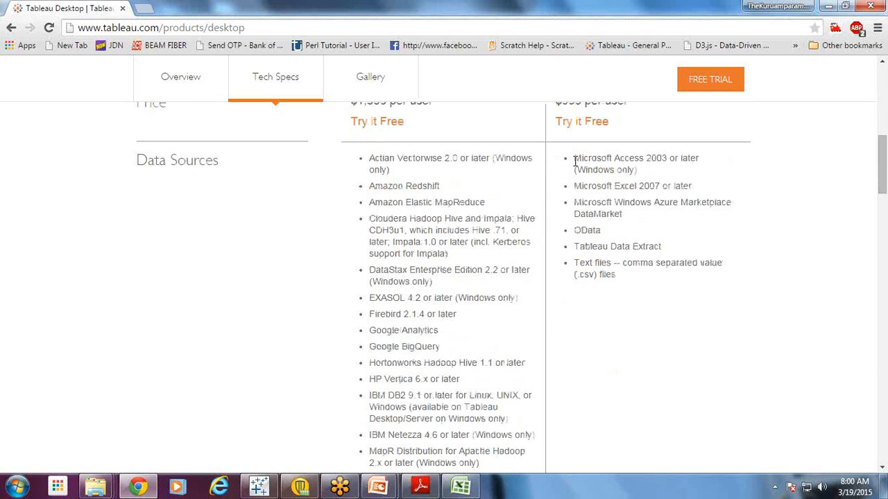
pyautogui.moveTo(626, 273); pyautogui.dragTo(575, 164)
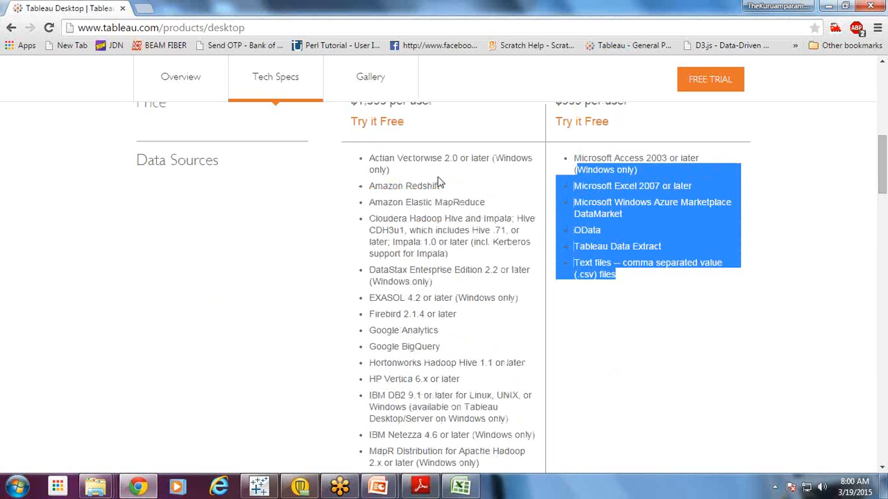
pyautogui.click(641, 243)
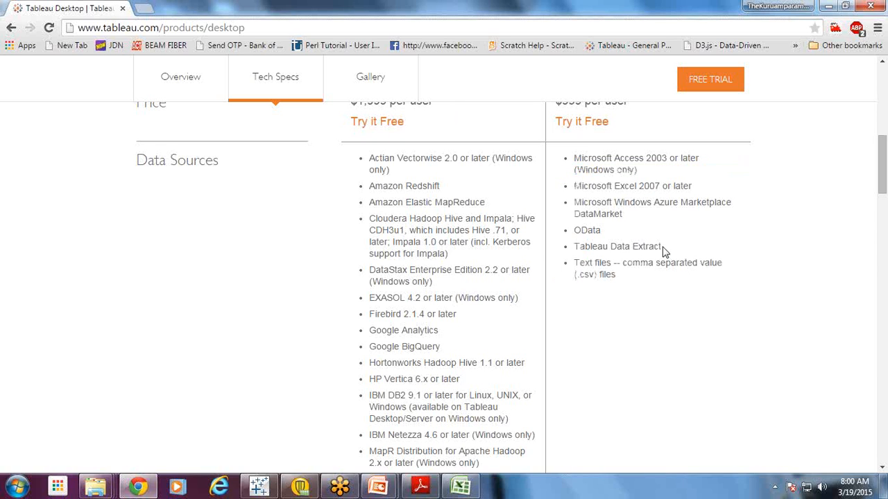
# Highlight the Tableau Data Extract entry, followed by the Personal Edition's list of data sources as a whole
pyautogui.moveTo(661, 248); pyautogui.dragTo(573, 248)
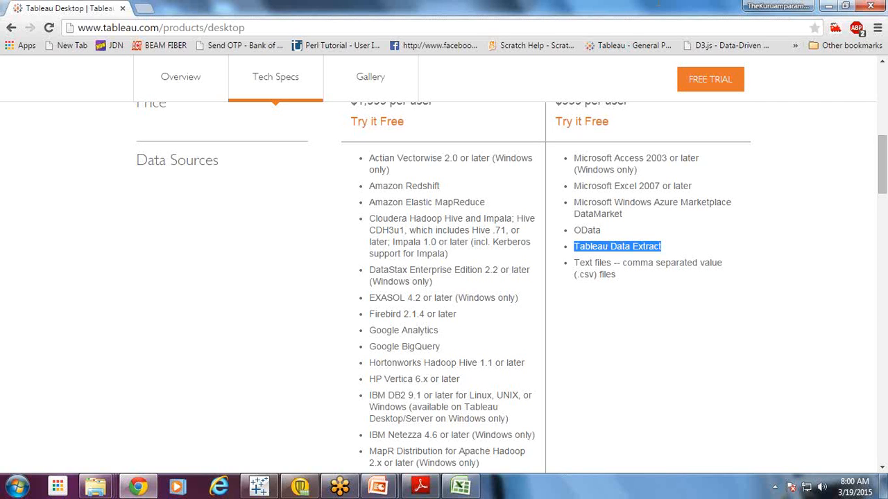
pyautogui.click(636, 156)
pyautogui.moveTo(884, 182); pyautogui.dragTo(884, 183)
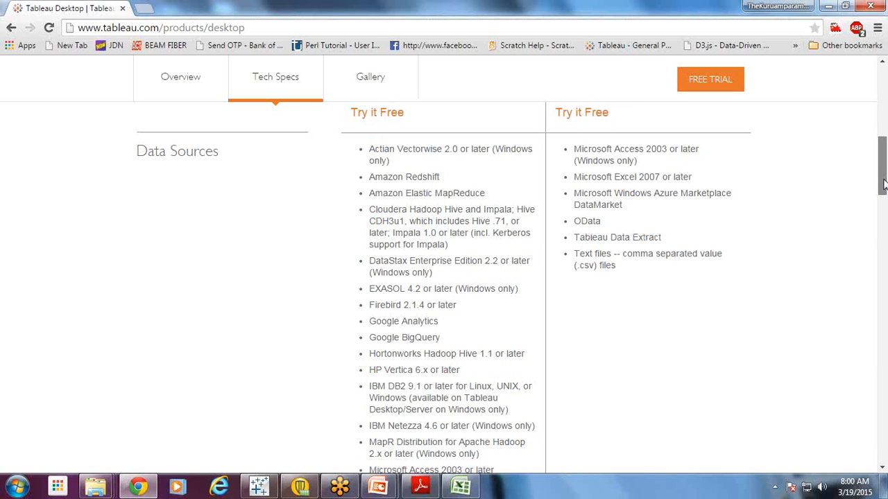
pyautogui.moveTo(883, 181); pyautogui.dragTo(883, 185)
pyautogui.moveTo(713, 238); pyautogui.dragTo(561, 143)
pyautogui.click(562, 143)
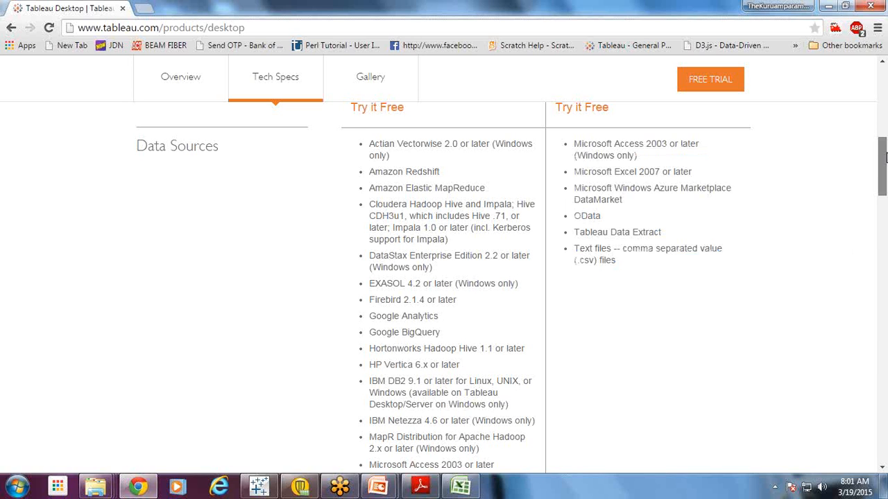
# Review the Professional Edition's data sources and highlight the entry for additional databases and applications that are ODBC 3.0 compliant
pyautogui.moveTo(884, 157); pyautogui.dragTo(884, 155)
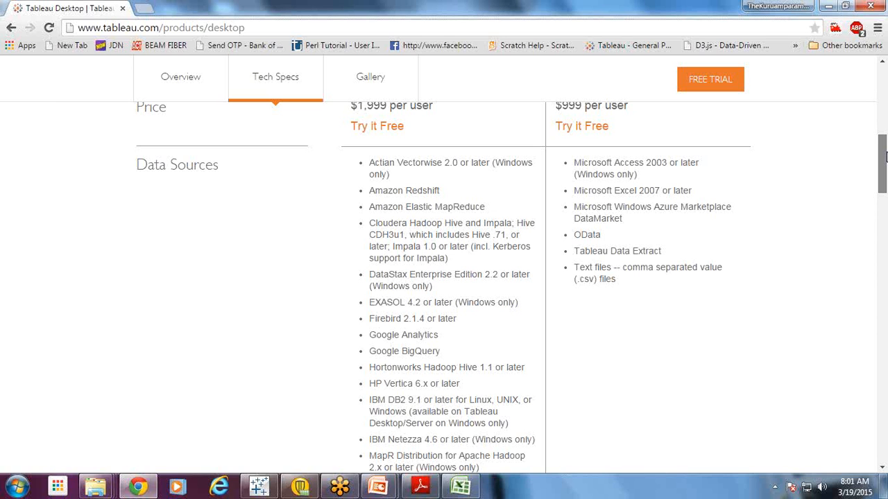
pyautogui.moveTo(884, 157); pyautogui.dragTo(884, 265)
pyautogui.tripleClick(428, 168)
pyautogui.moveTo(490, 381); pyautogui.dragTo(371, 369)
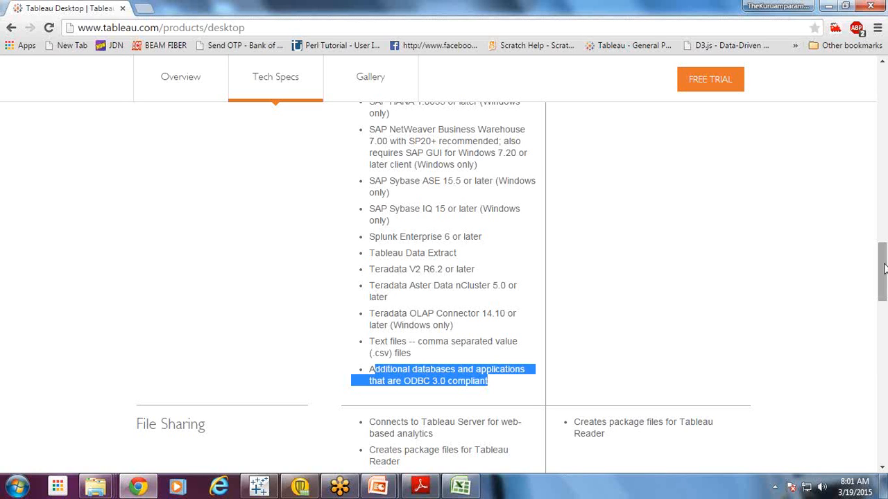
# Examine the File Sharing and System Requirements sections for both Tableau Desktop editions
pyautogui.moveTo(883, 269); pyautogui.dragTo(884, 288)
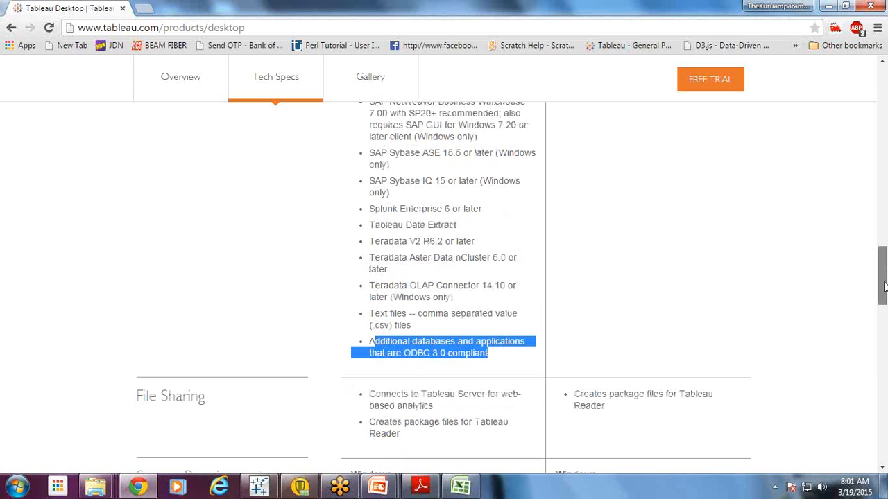
pyautogui.moveTo(884, 288); pyautogui.dragTo(885, 313)
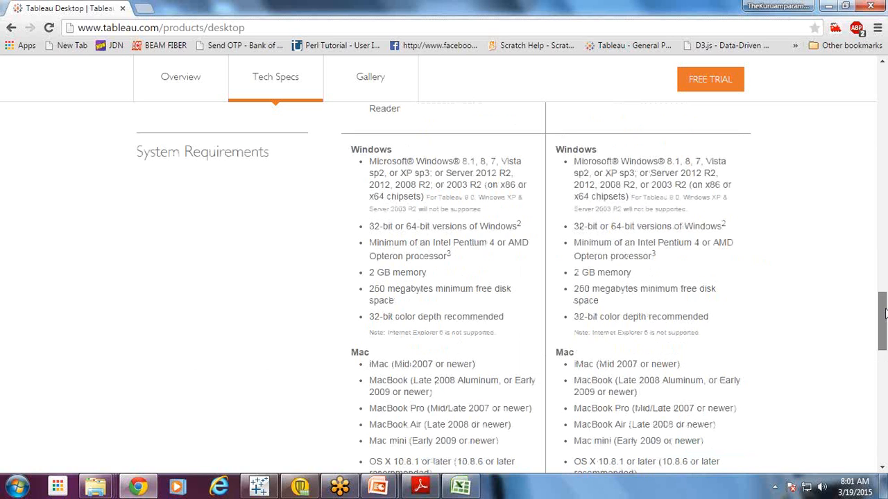
pyautogui.moveTo(884, 313); pyautogui.dragTo(885, 312)
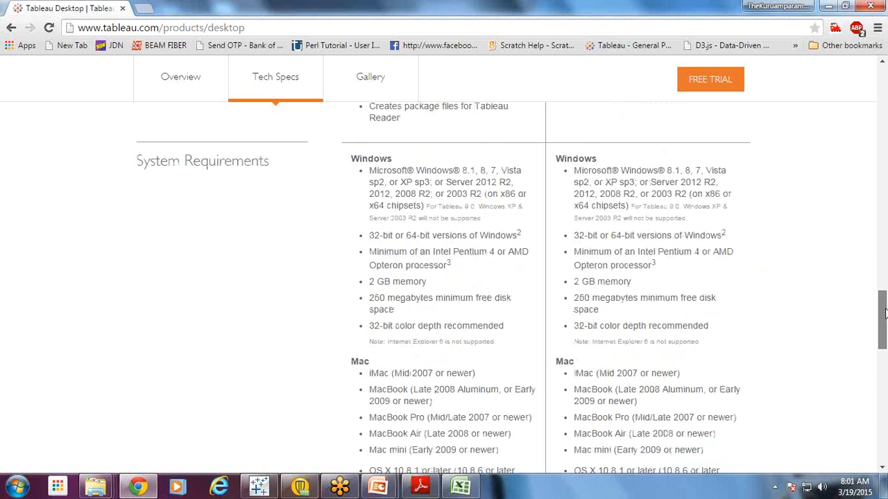
# Return to the beginning of the Tableau Desktop page and view the list of Tableau products
pyautogui.moveTo(884, 313); pyautogui.dragTo(884, 123)
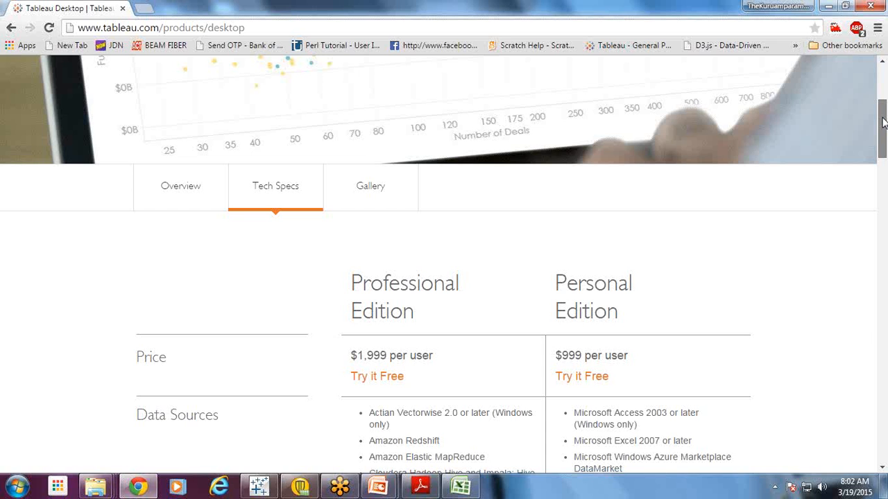
pyautogui.moveTo(885, 123); pyautogui.dragTo(885, 81)
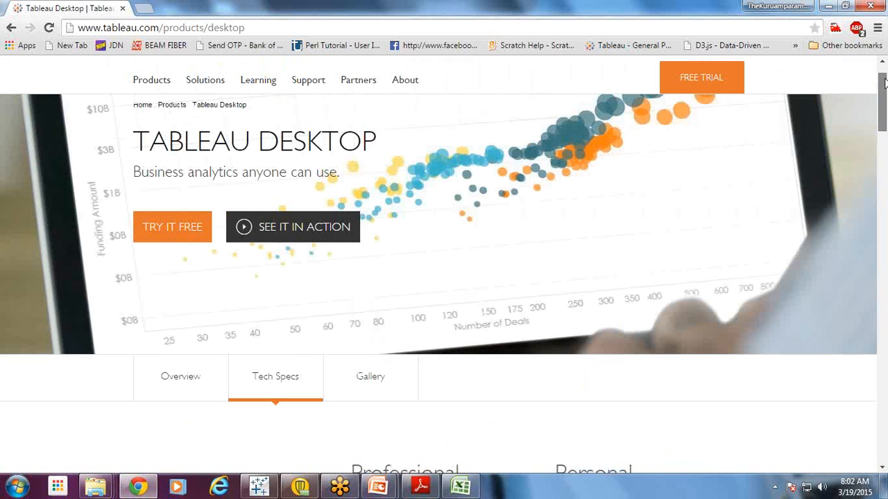
pyautogui.moveTo(884, 83); pyautogui.dragTo(885, 76)
pyautogui.moveTo(151, 131)
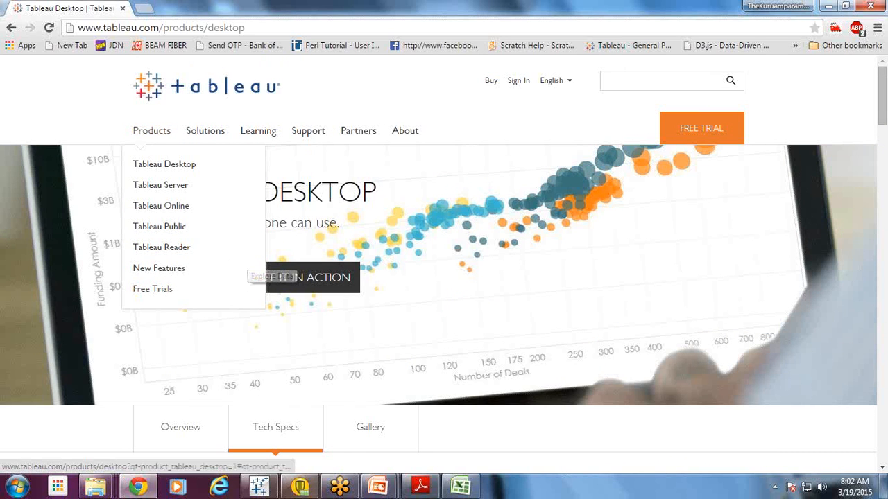
# Switch to Tableau Desktop and close the Book2 workbook to reach the start page
pyautogui.click(299, 489)
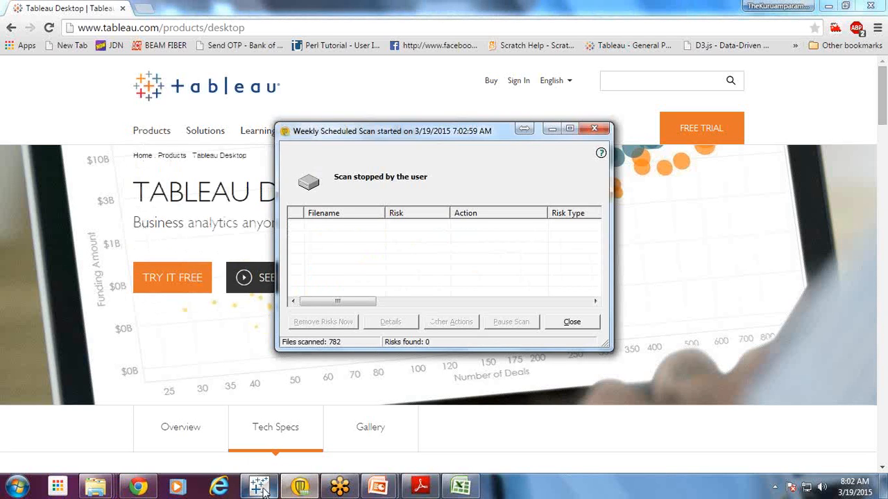
pyautogui.click(260, 487)
pyautogui.click(11, 22)
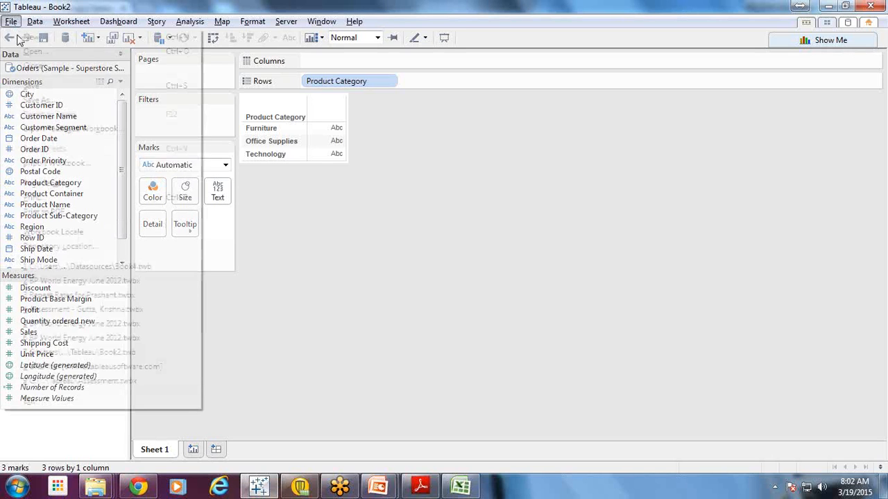
pyautogui.click(31, 62)
pyautogui.click(463, 261)
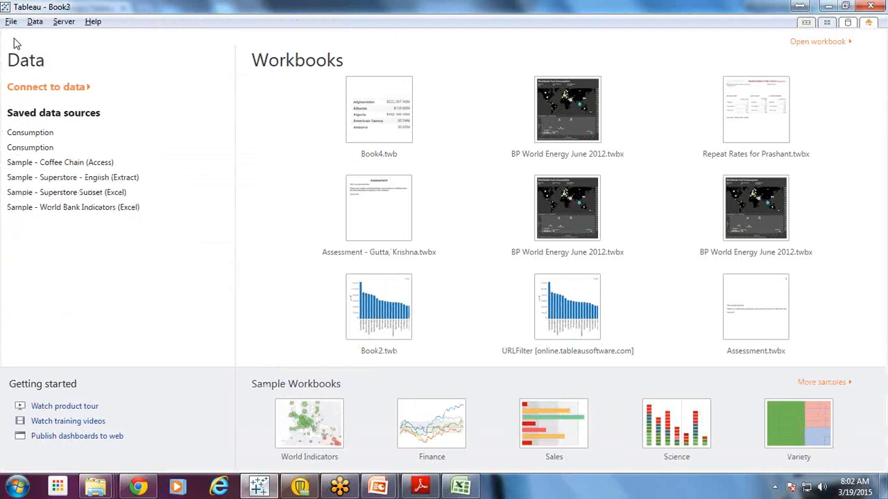
# Switch to the Documents library in Windows Explorer and open the My Tableau Repository folder
pyautogui.click(98, 486)
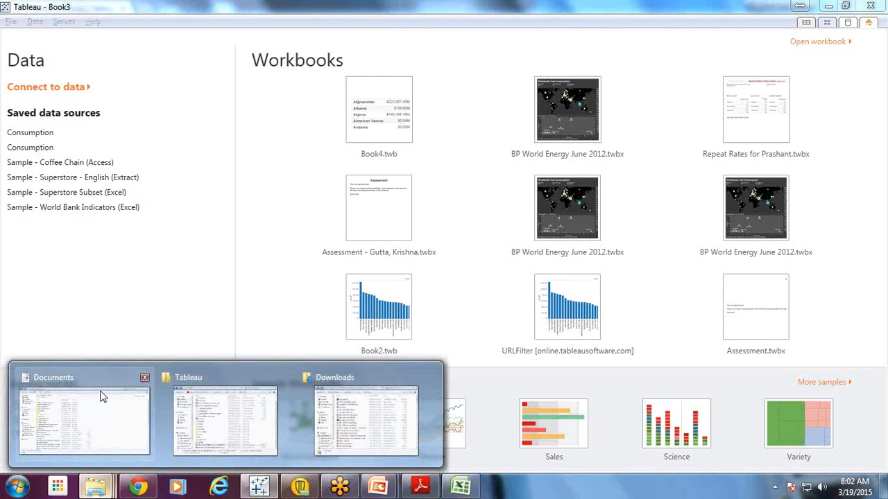
pyautogui.moveTo(101, 393)
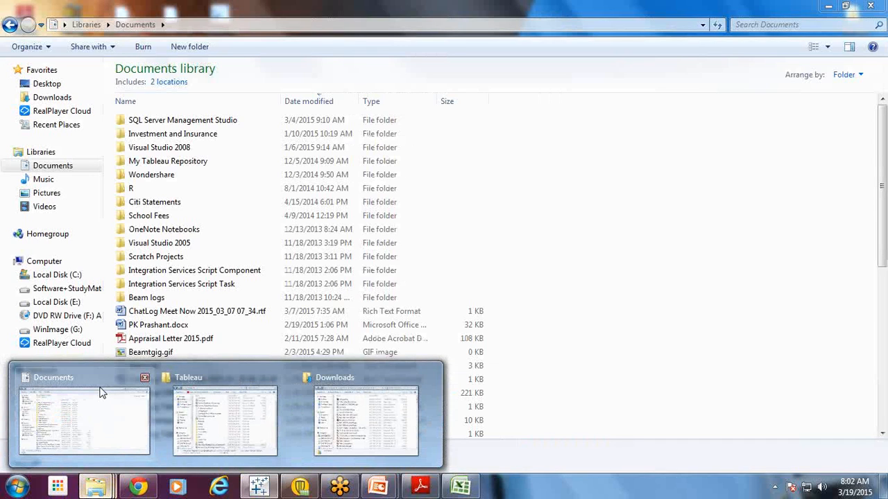
pyautogui.click(100, 393)
pyautogui.click(170, 26)
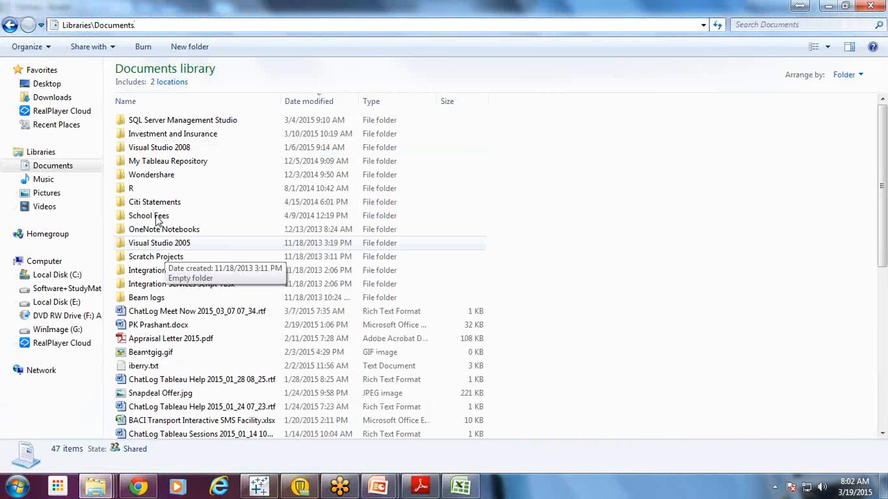
pyautogui.click(167, 162)
pyautogui.doubleClick(194, 168)
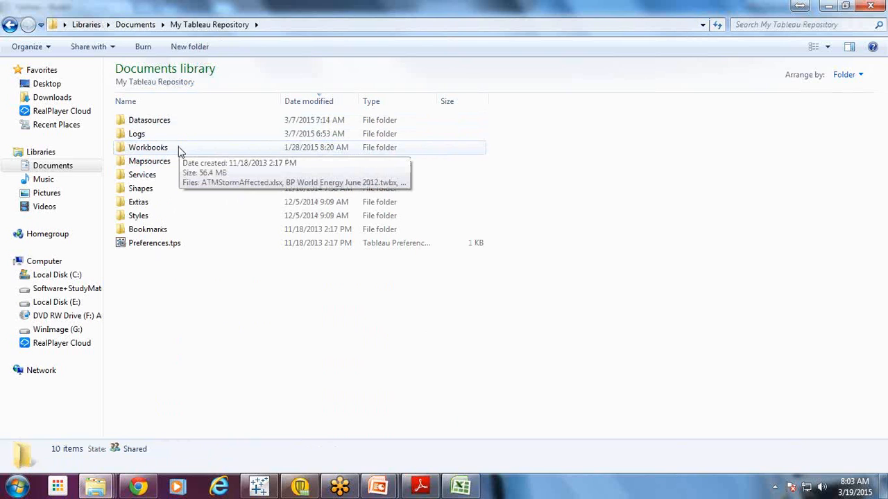
# Inspect the files in the repository's Workbooks folder, return to My Tableau Repository and point out the Datasources folder
pyautogui.doubleClick(178, 147)
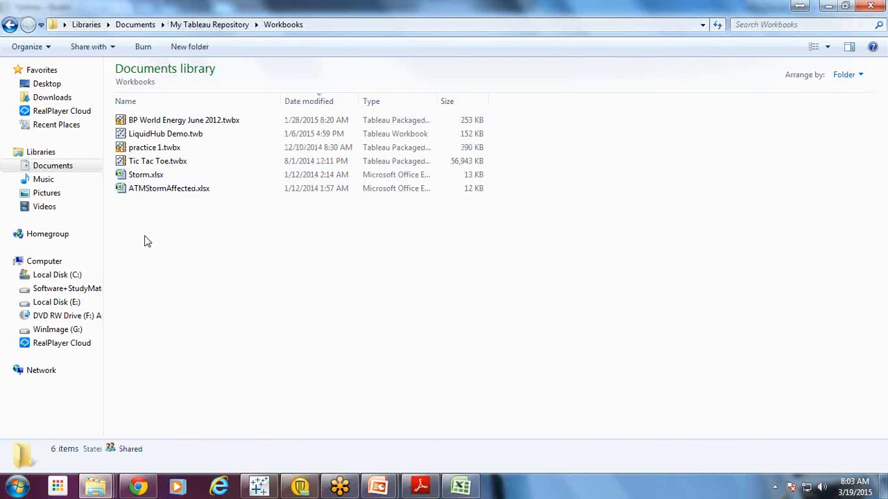
pyautogui.moveTo(172, 205); pyautogui.dragTo(229, 87)
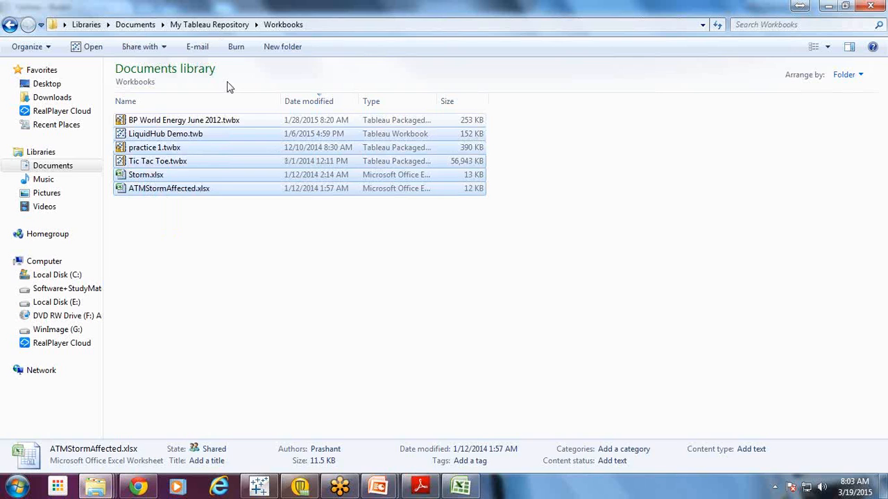
pyautogui.hotkey('alt', 'Up')
pyautogui.click(159, 124)
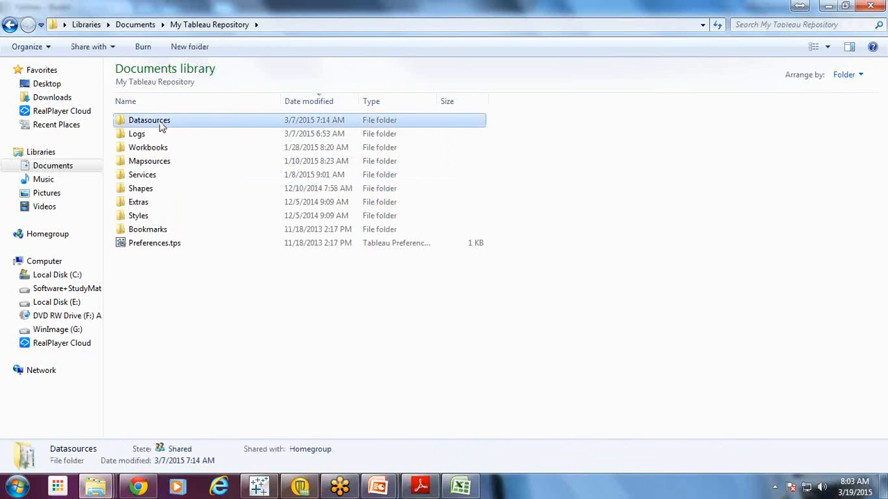
pyautogui.click(299, 339)
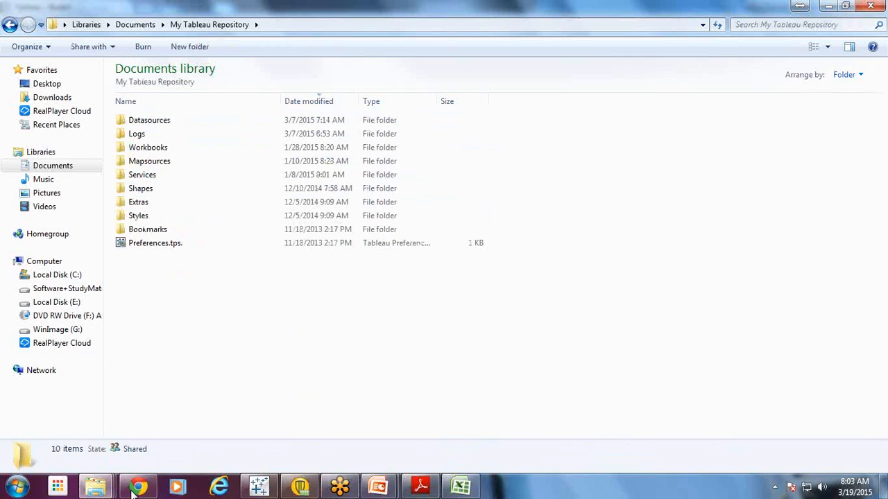
# Switch to Chrome and open a new browser tab
pyautogui.moveTo(131, 493)
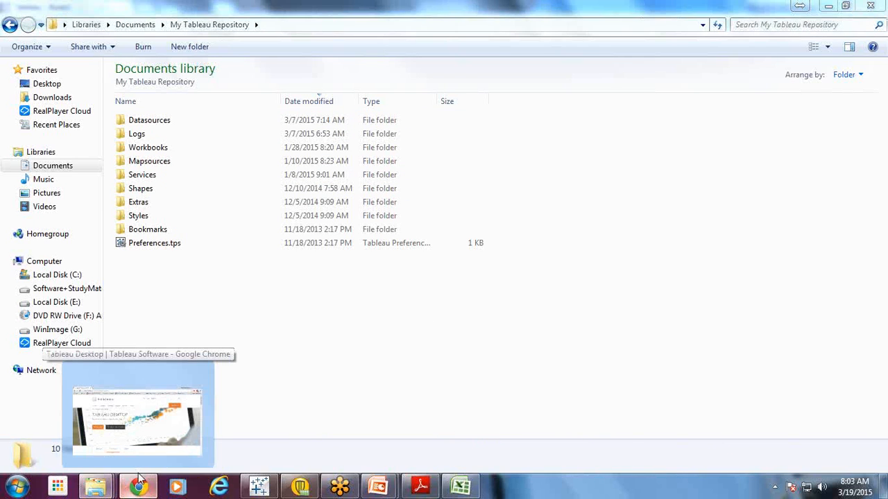
pyautogui.click(138, 477)
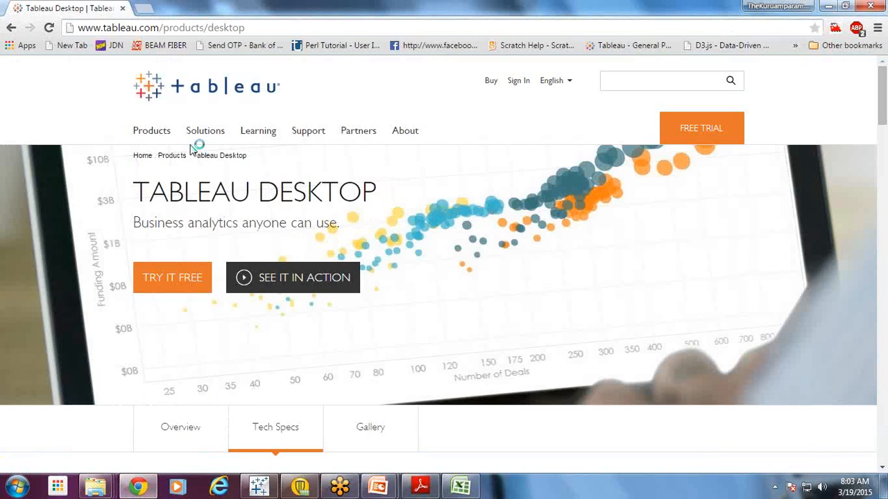
pyautogui.hotkey('ctrl', 't')
pyautogui.write('ag')
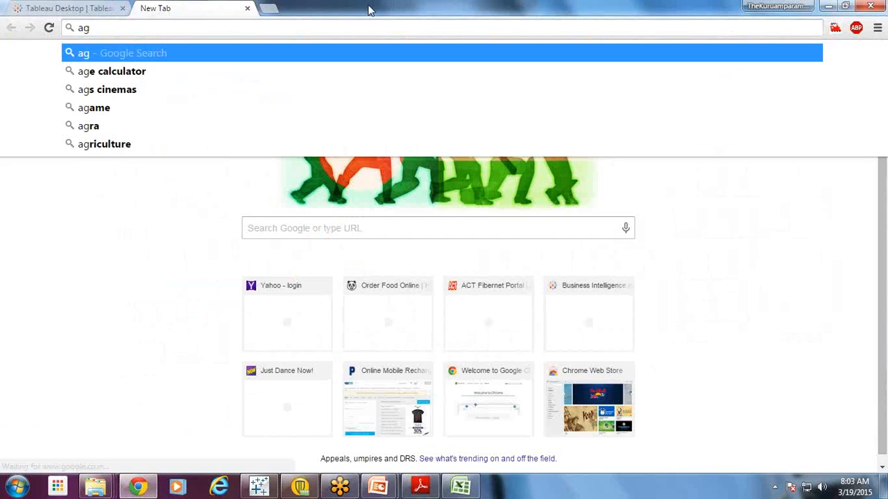
pyautogui.press('BackSpace')
pyautogui.press('BackSpace')
pyautogui.write('google.co')
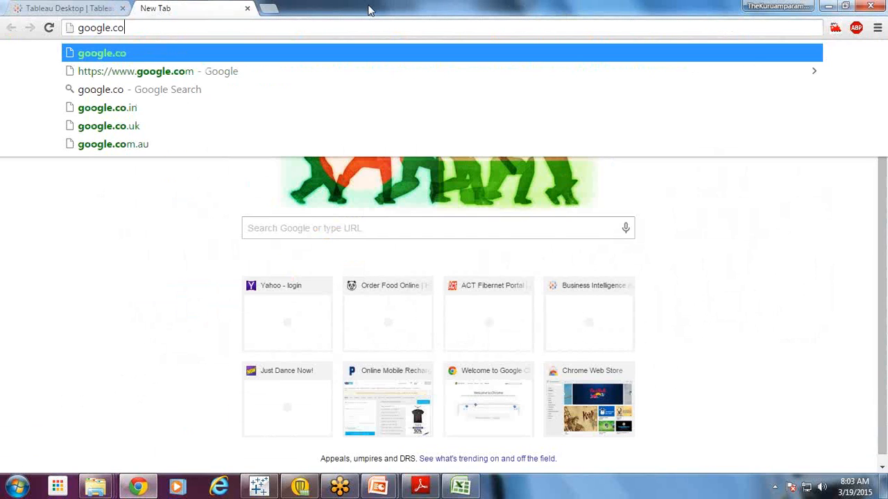
pyautogui.press('Escape')
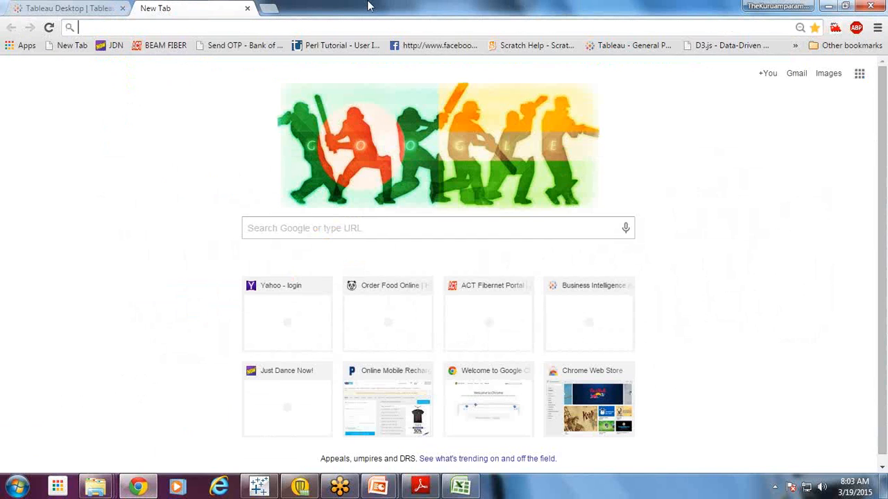
# Search Google for "tableau sample data" and open the Sample Data Sets page from Tableau Public
pyautogui.write('tableau sample')
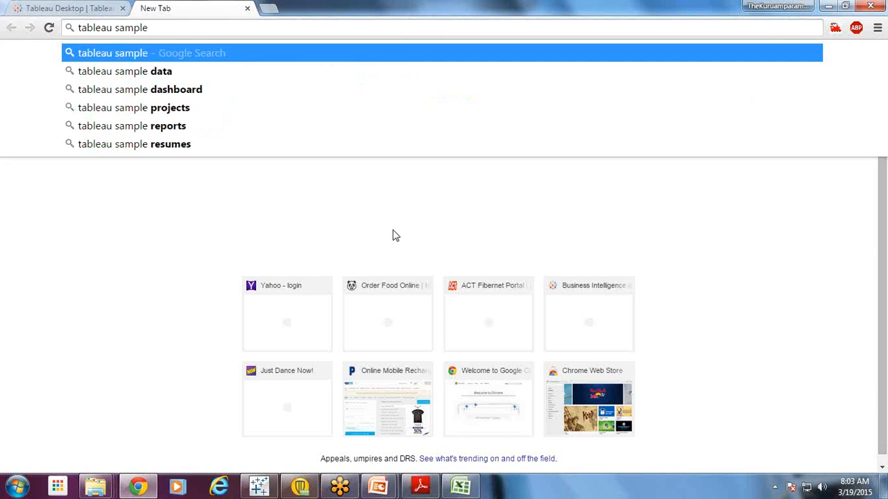
pyautogui.press('Down')
pyautogui.press('Return')
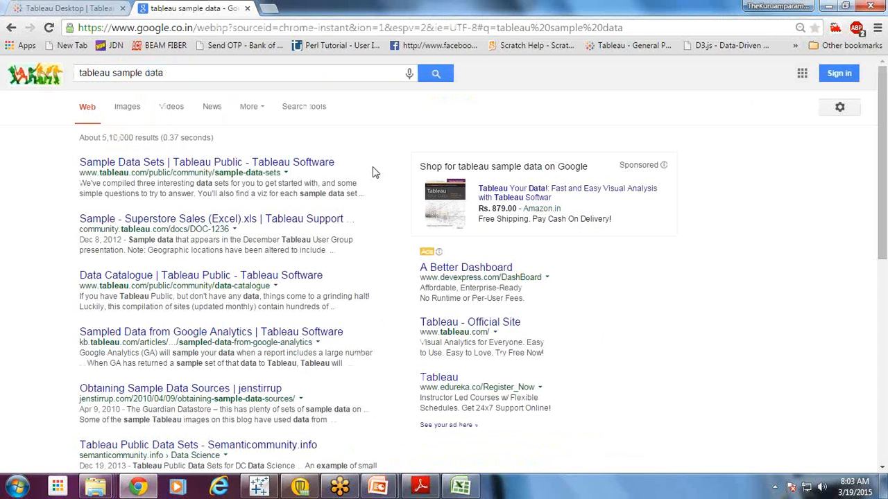
pyautogui.click(331, 163)
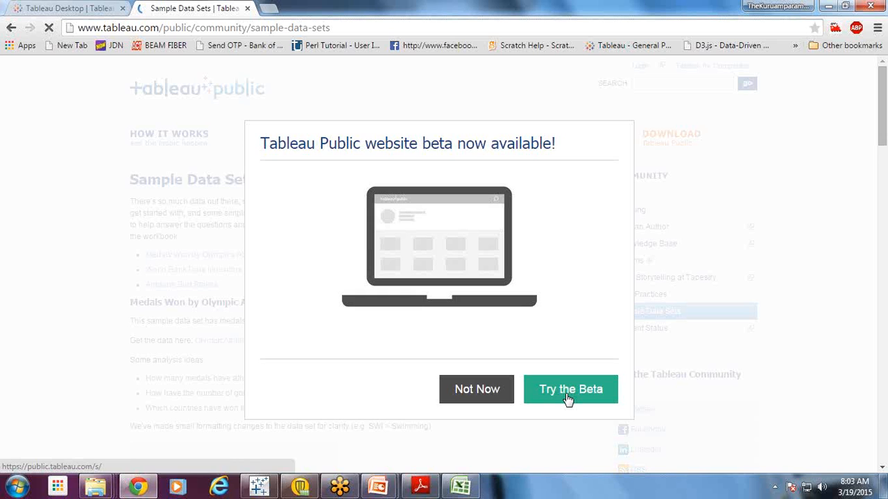
# Review the sample data sets on Olympic athletes' medals, World Bank Data Indicators and Airplane Bird Strikes
pyautogui.scroll(-1, 399, 258)
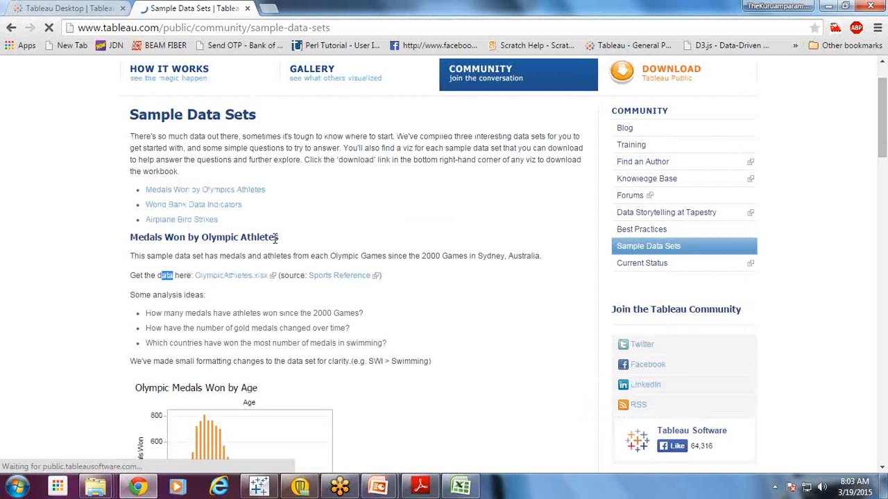
pyautogui.click(172, 201)
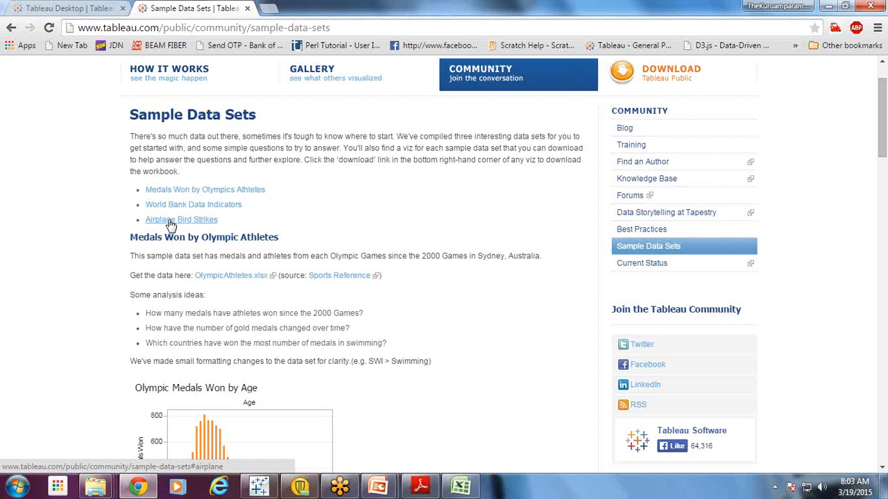
pyautogui.scroll(-5, 293, 318)
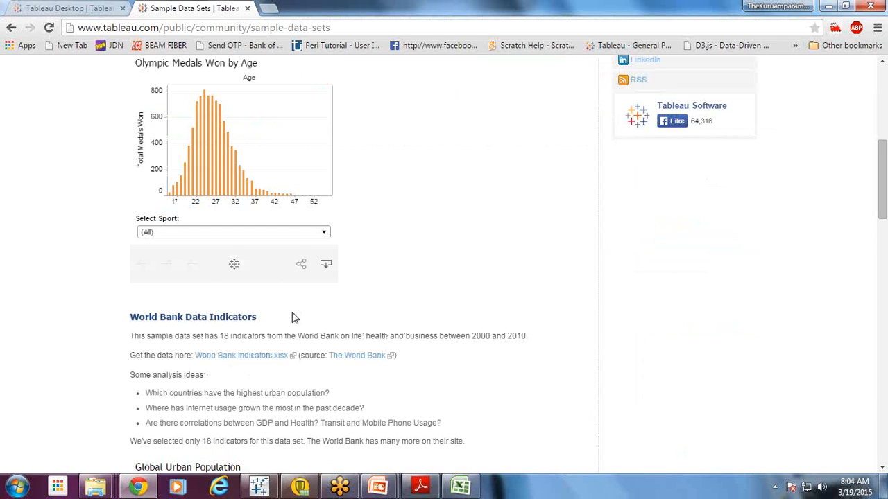
pyautogui.scroll(-2, 293, 318)
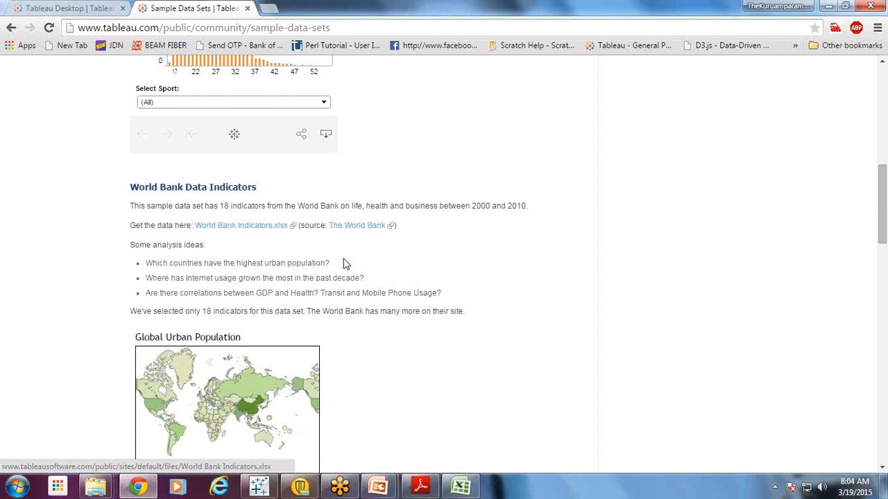
pyautogui.scroll(-5, 346, 265)
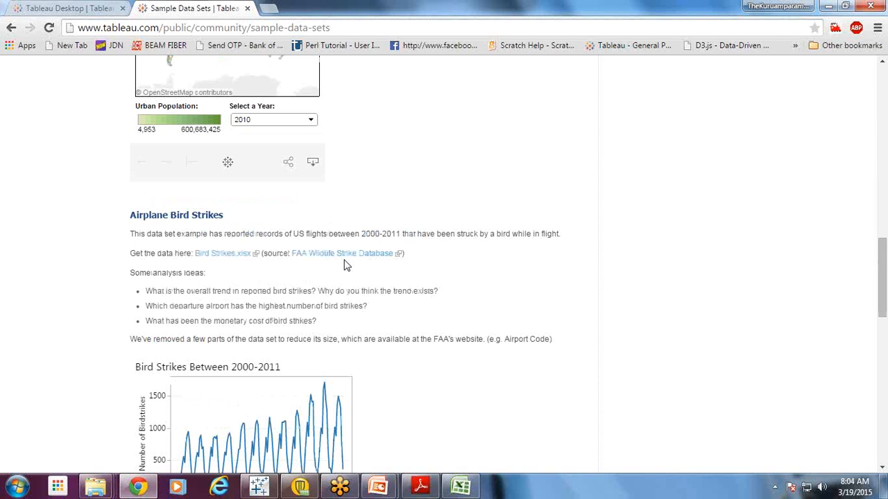
# Return to the Google results for "tableau sample data" and bring up the Tableau Desktop product page in the other browser tab
pyautogui.scroll(15, 246, 287)
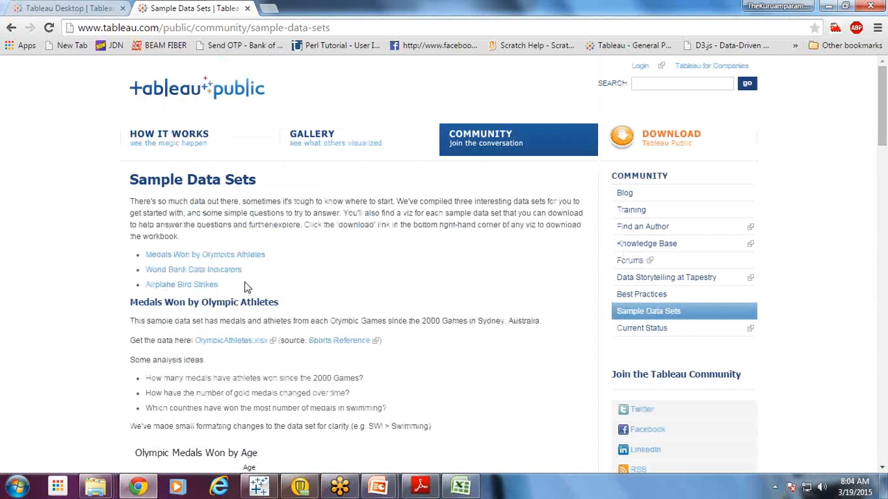
pyautogui.hotkey('alt', 'Left')
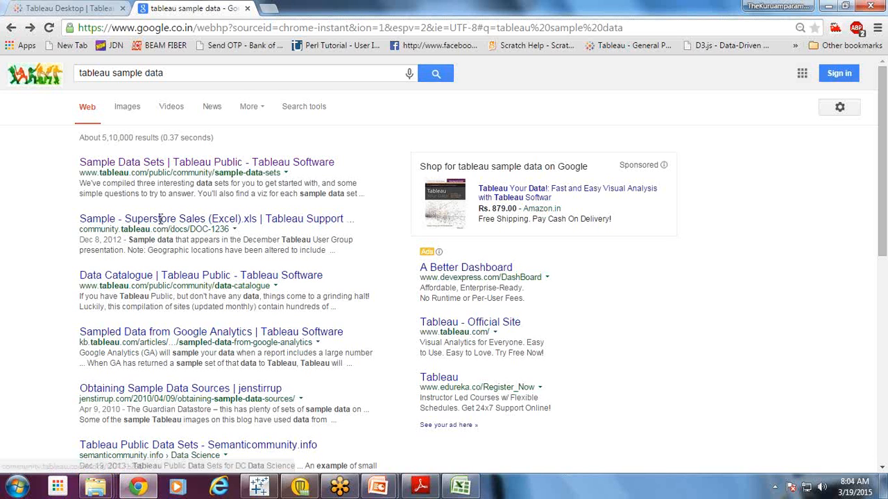
pyautogui.click(77, 7)
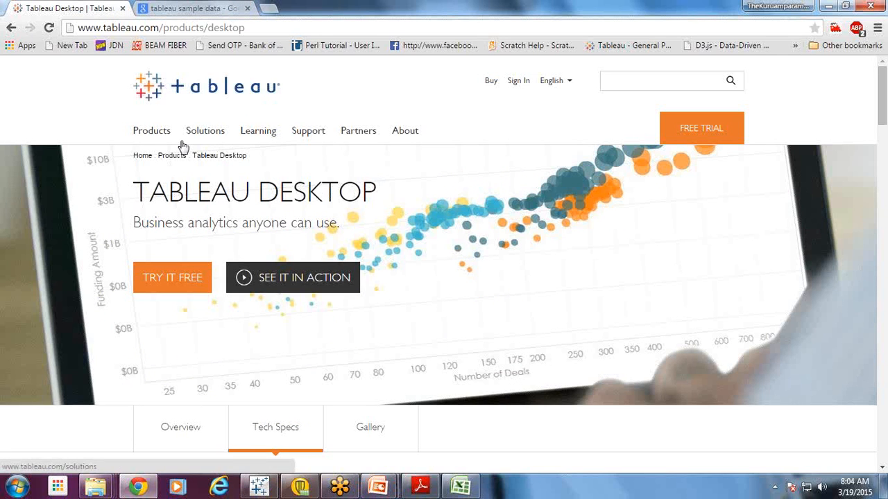
pyautogui.moveTo(153, 130)
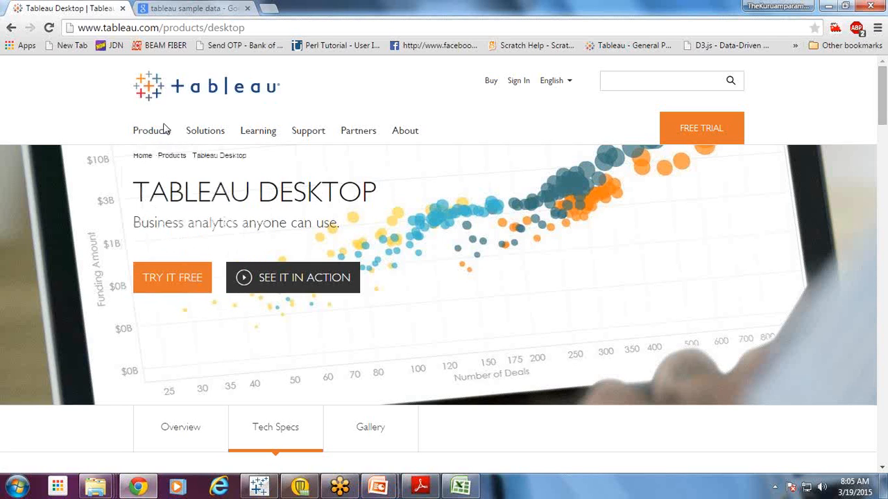
pyautogui.click(260, 487)
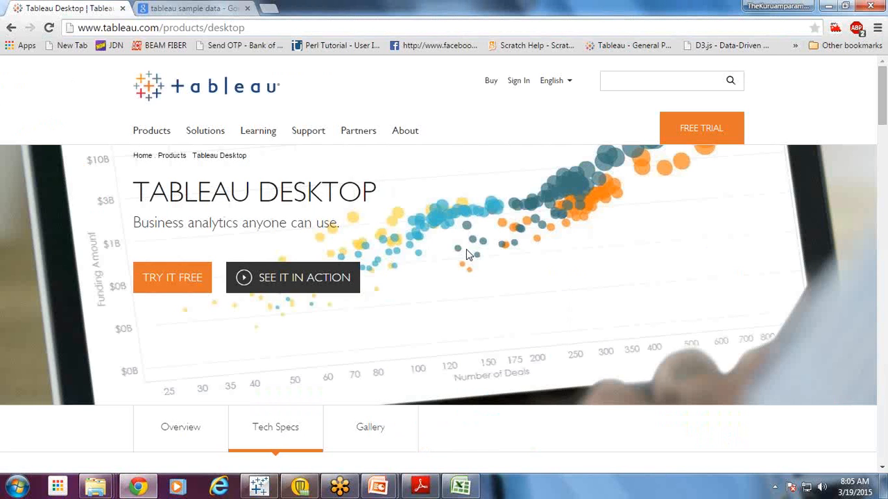
# Load tableausoftware.com in a new browser tab and open its Training & Tutorials page
pyautogui.click(191, 8)
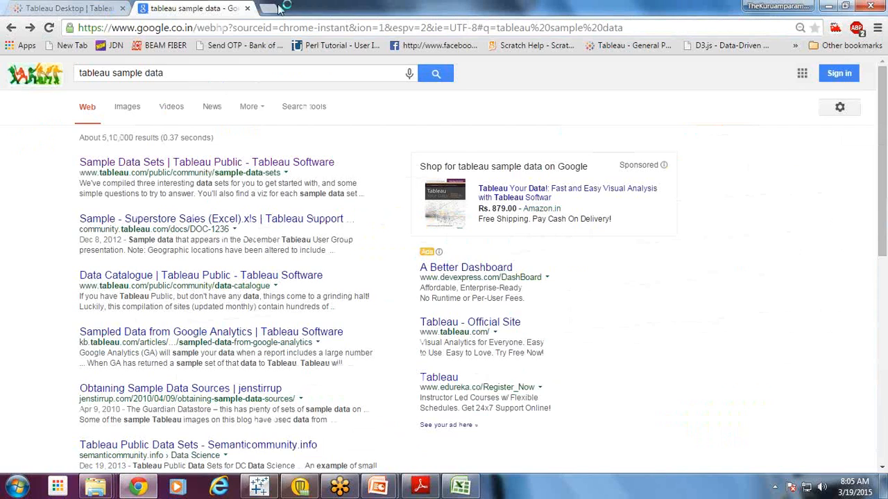
pyautogui.click(272, 9)
pyautogui.write('tableausoftware.com')
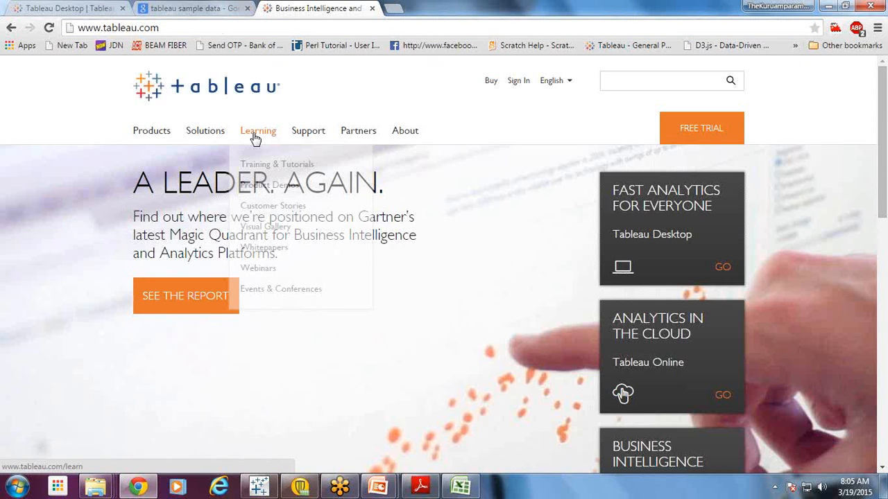
pyautogui.click(267, 164)
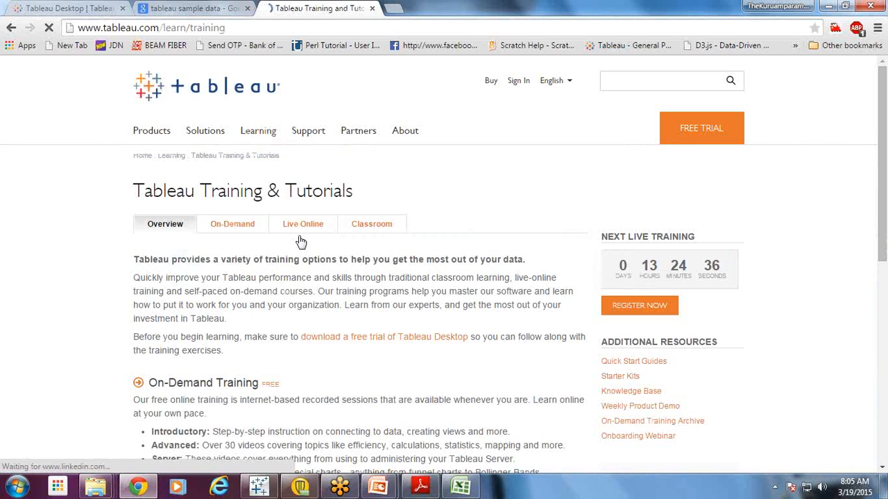
# Open the on-demand Date Calculations tutorial from the Calculations and Statistics section and sign in to access it
pyautogui.scroll(-6, 457, 218)
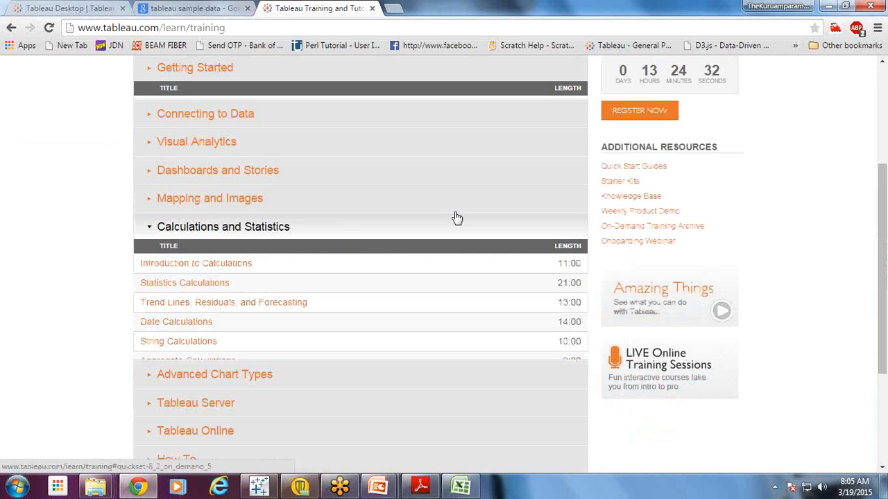
pyautogui.scroll(-4, 444, 220)
pyautogui.click(389, 222)
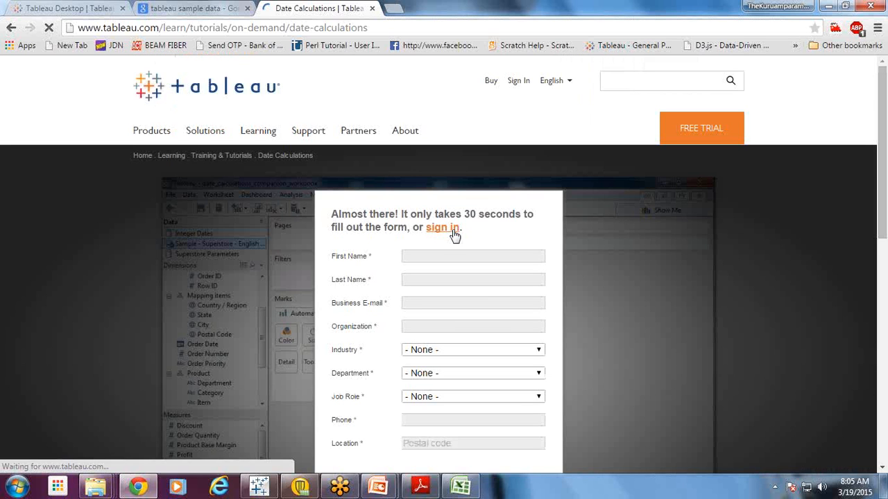
pyautogui.click(453, 231)
pyautogui.click(399, 303)
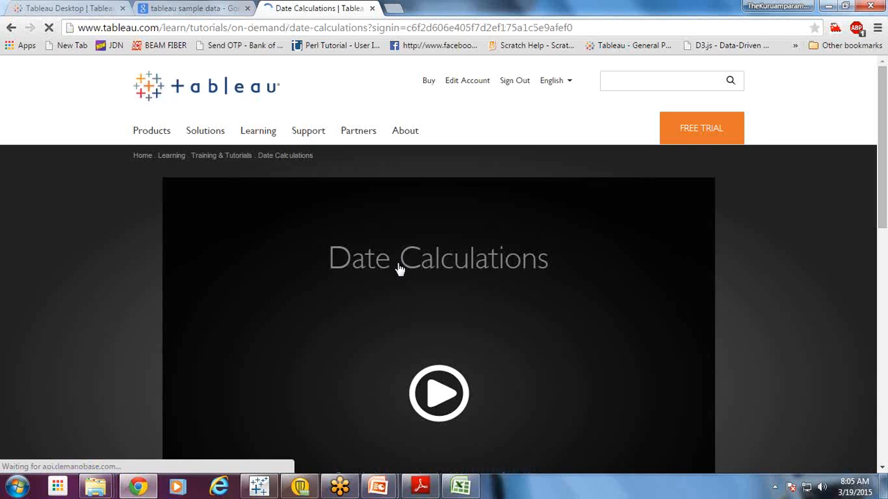
# Review the Date Calculations tutorial's topics and related materials, and open the next video, String Calculations
pyautogui.scroll(-10, 303, 285)
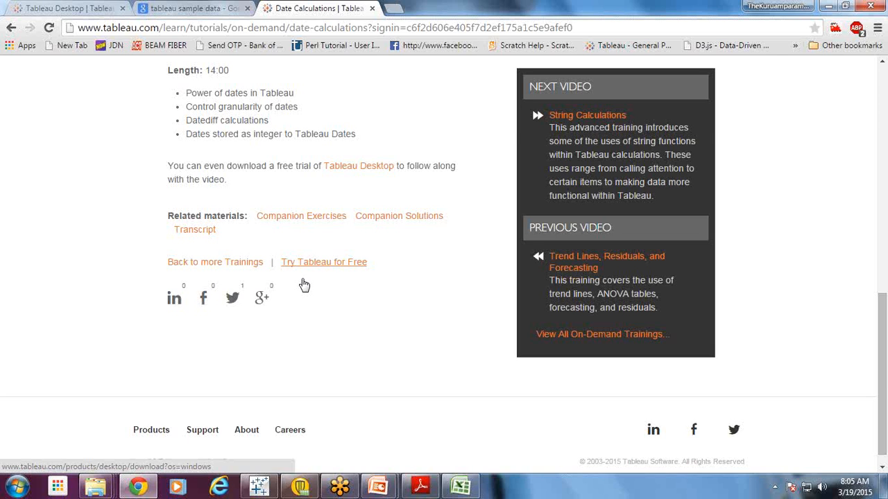
pyautogui.scroll(1, 303, 284)
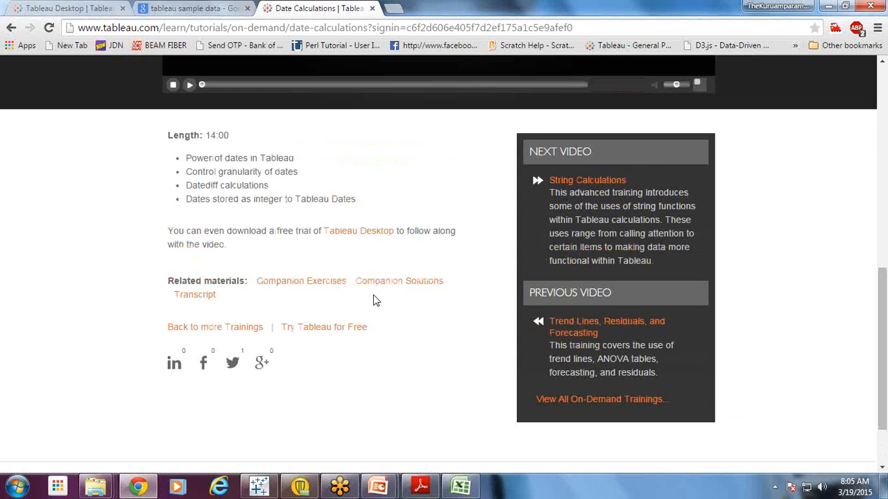
pyautogui.click(577, 182)
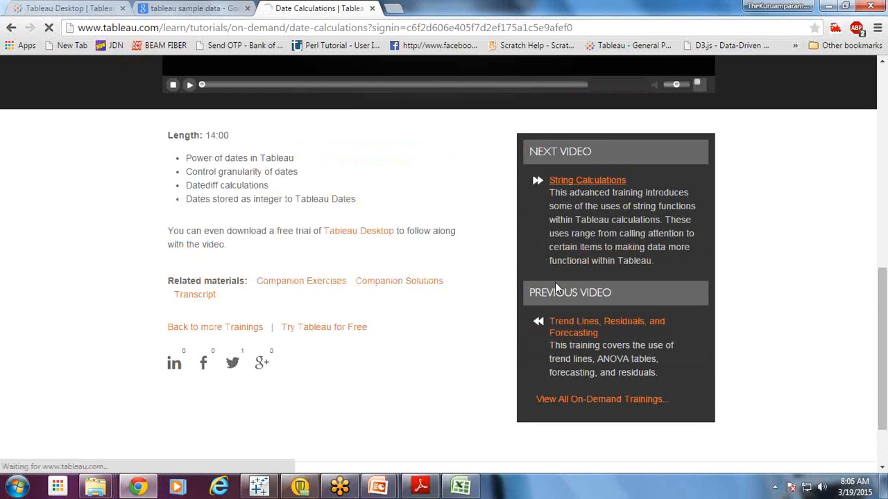
pyautogui.scroll(-1, 555, 284)
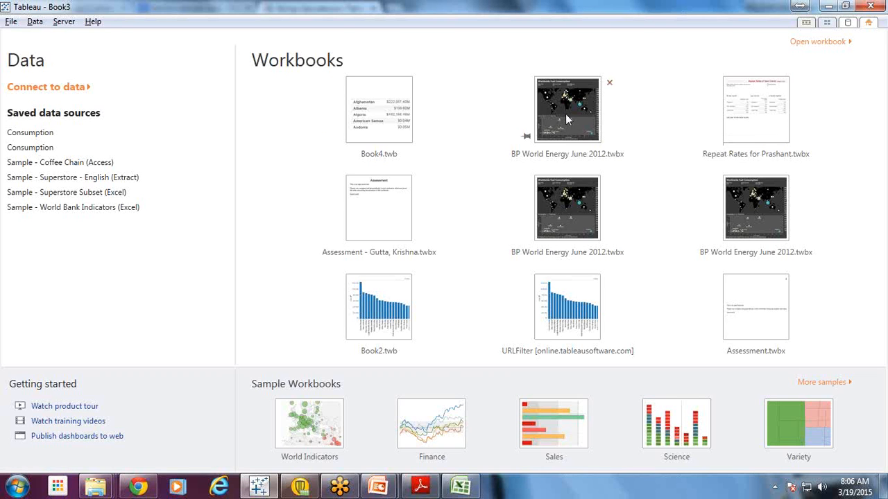
# Open BP World Energy June 2012.twbx in Tableau, and create a blank workbook in Excel to show its sheets
pyautogui.click(549, 117)
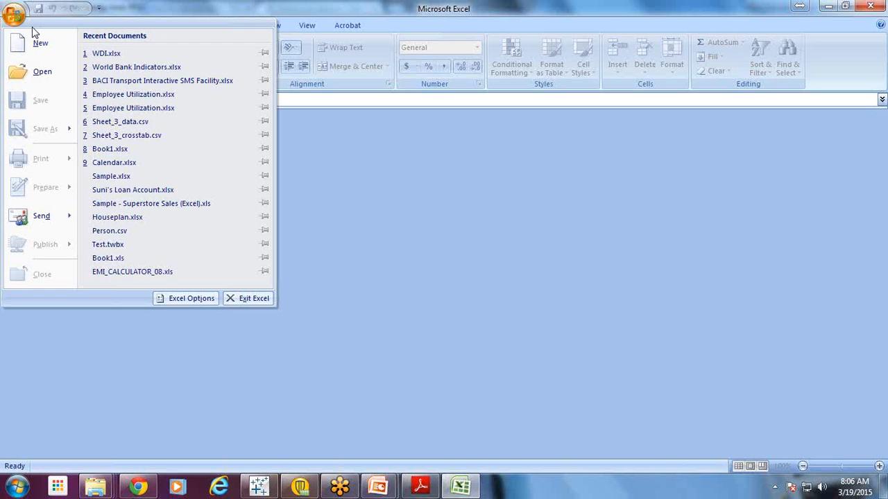
pyautogui.click(39, 43)
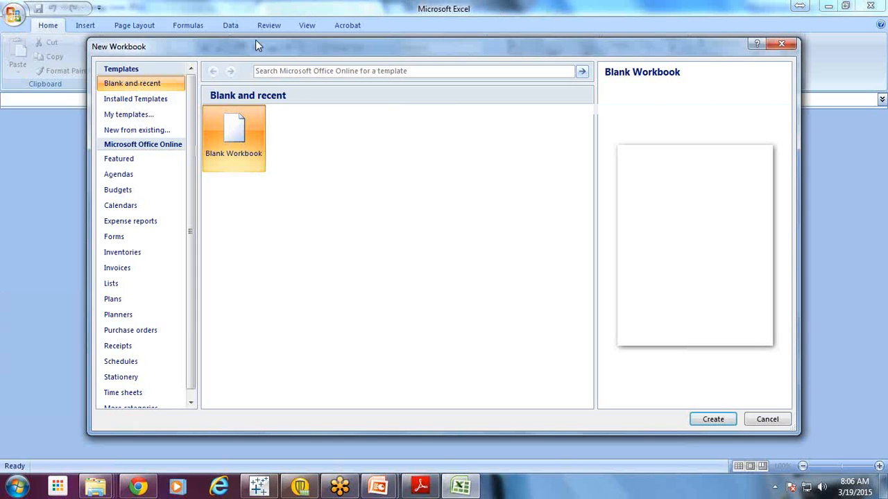
pyautogui.moveTo(256, 41); pyautogui.dragTo(175, 16)
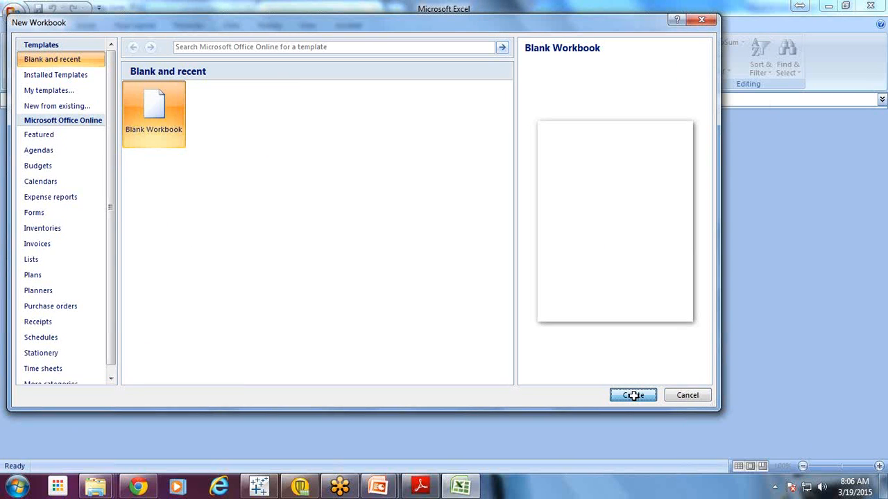
pyautogui.click(633, 396)
pyautogui.click(100, 455)
pyautogui.click(138, 454)
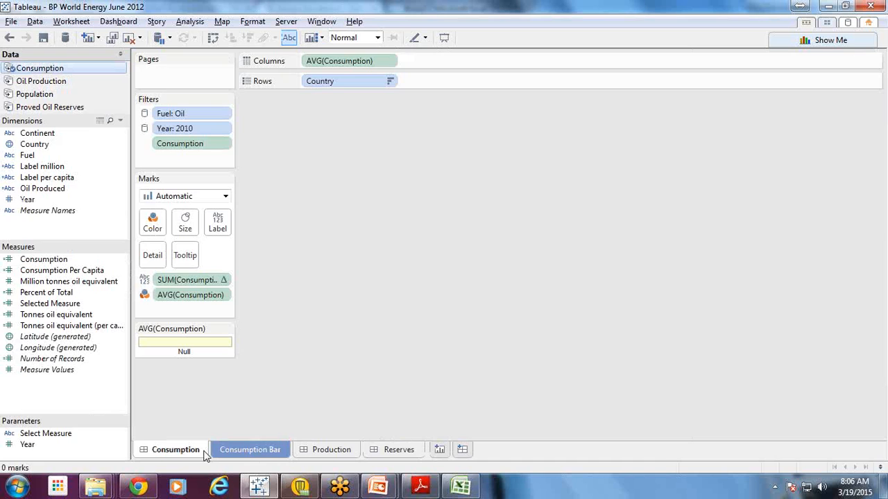
# Switch to Tableau and explore the Consumption dashboard, selecting its world map, per-capita bar chart and Consumption v.s. Production scatter plot
pyautogui.click(204, 451)
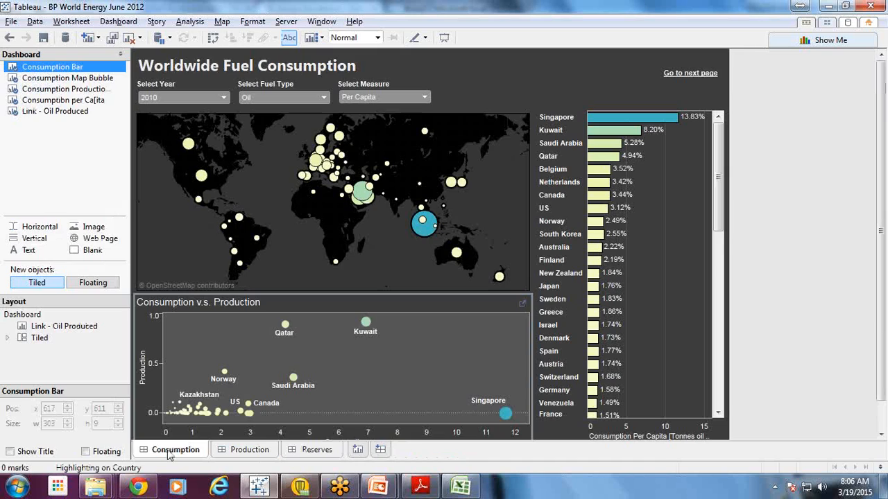
pyautogui.click(506, 161)
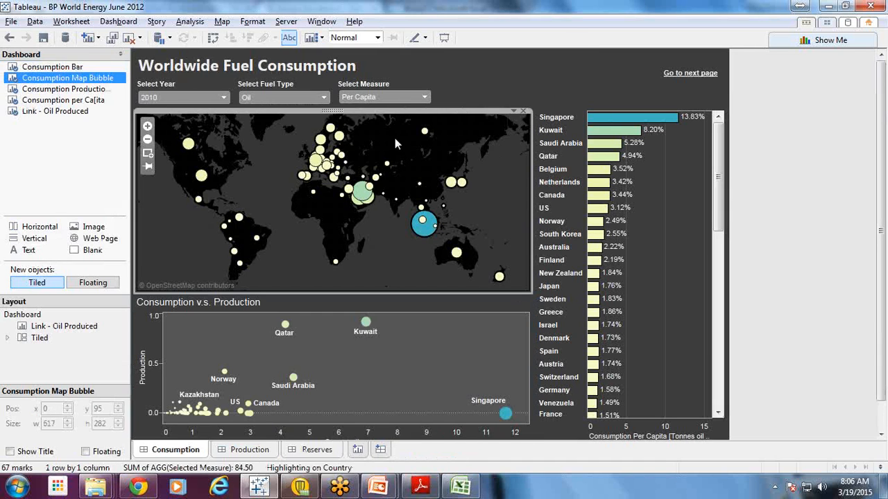
pyautogui.click(639, 129)
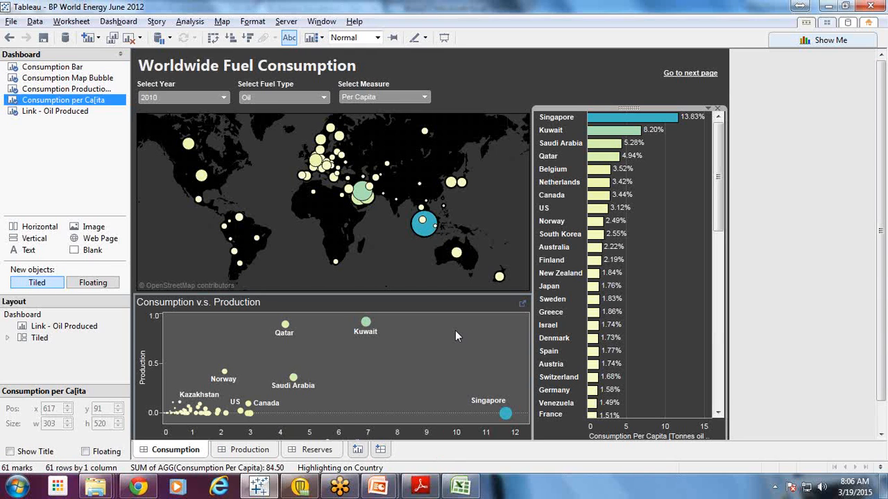
pyautogui.click(456, 331)
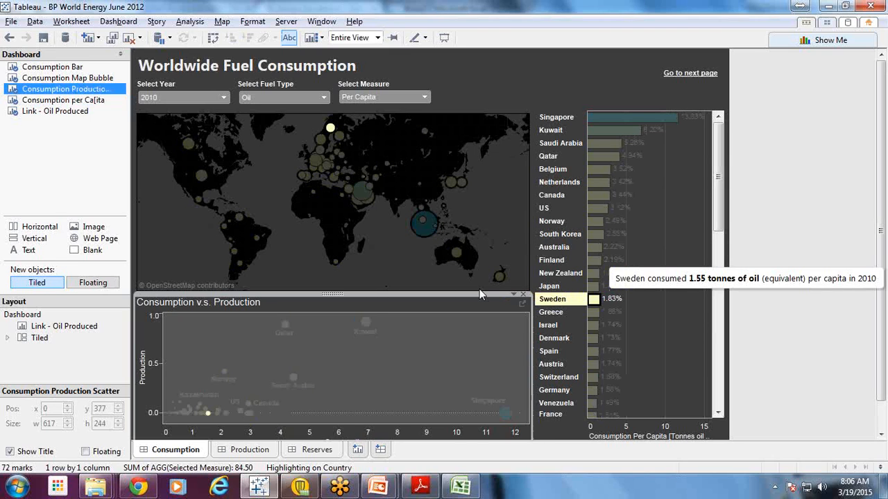
pyautogui.click(518, 222)
pyautogui.click(437, 257)
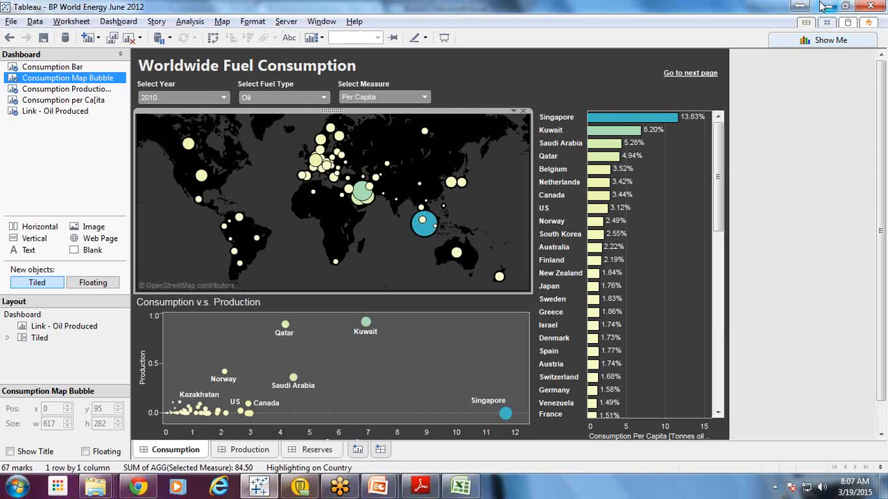
# Close the BP World Energy June 2012 workbook without saving the changes
pyautogui.click(12, 22)
pyautogui.click(33, 65)
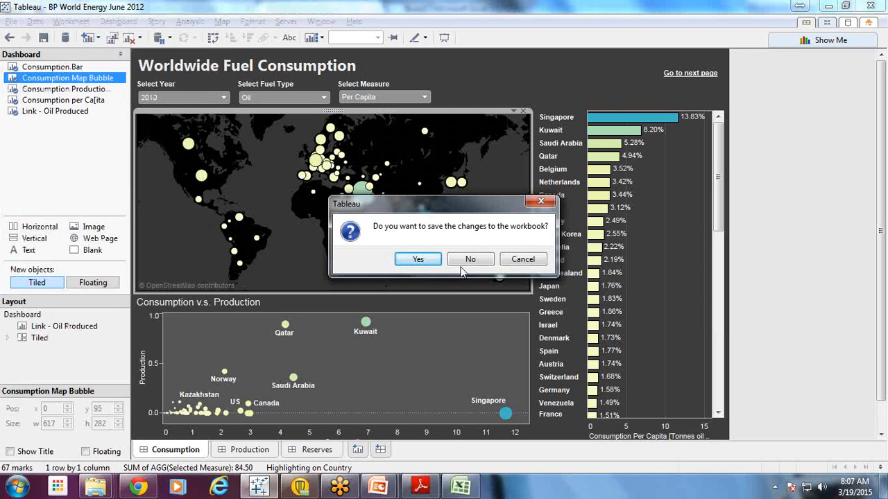
pyautogui.click(469, 260)
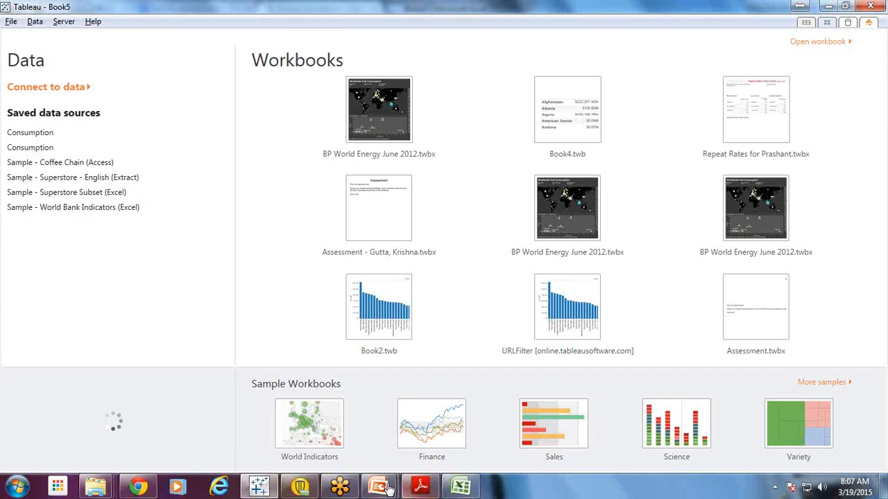
# Switch to Chrome, open the Products page of the Tableau website and examine the list of Tableau products
pyautogui.hotkey('alt', 'Tab')
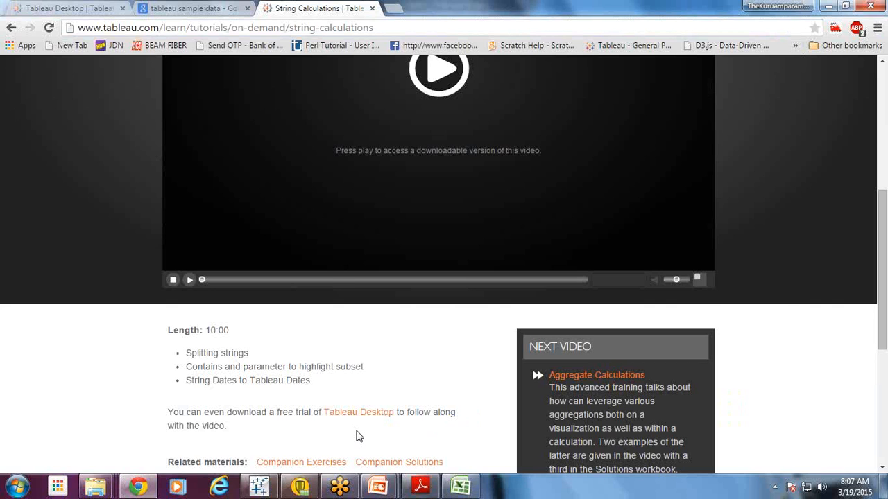
pyautogui.click(68, 9)
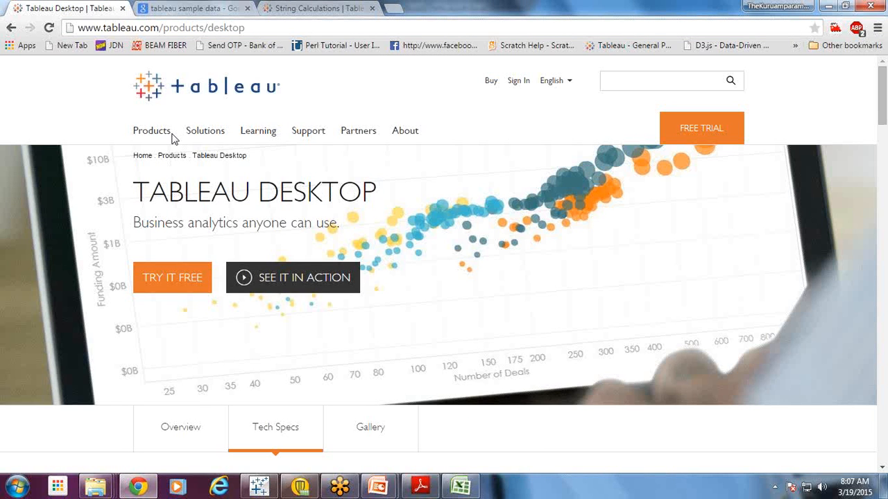
pyautogui.click(171, 135)
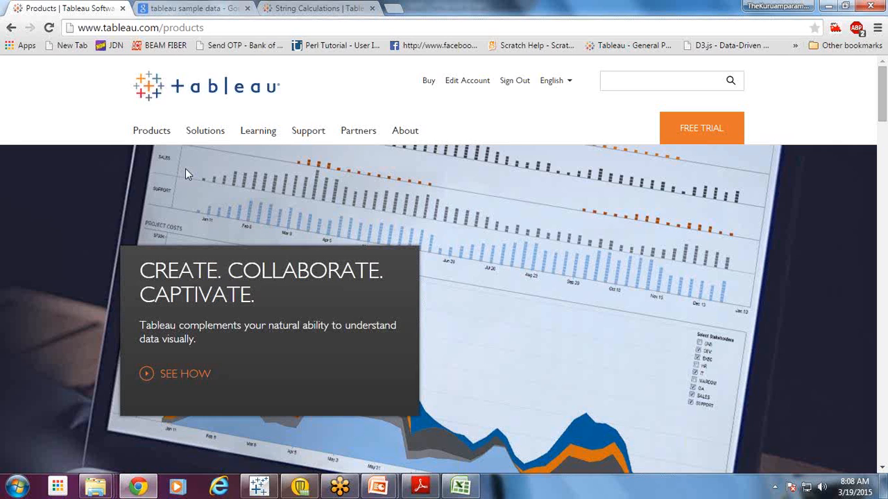
pyautogui.click(151, 133)
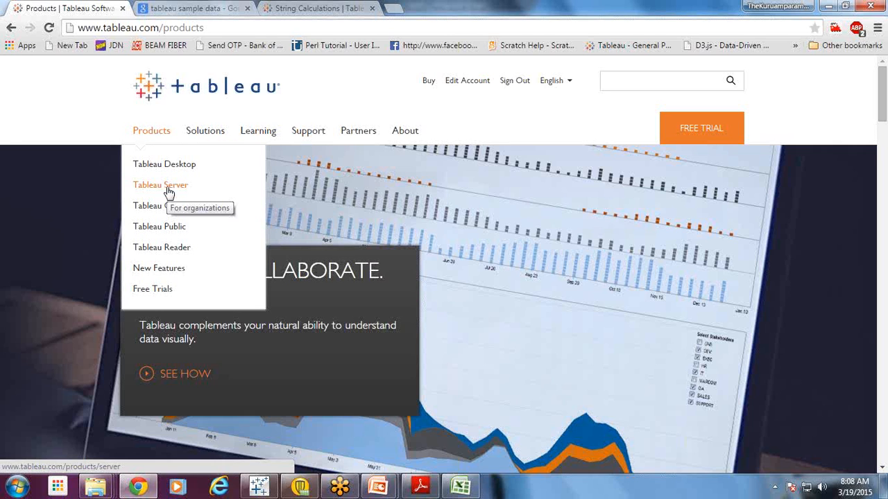
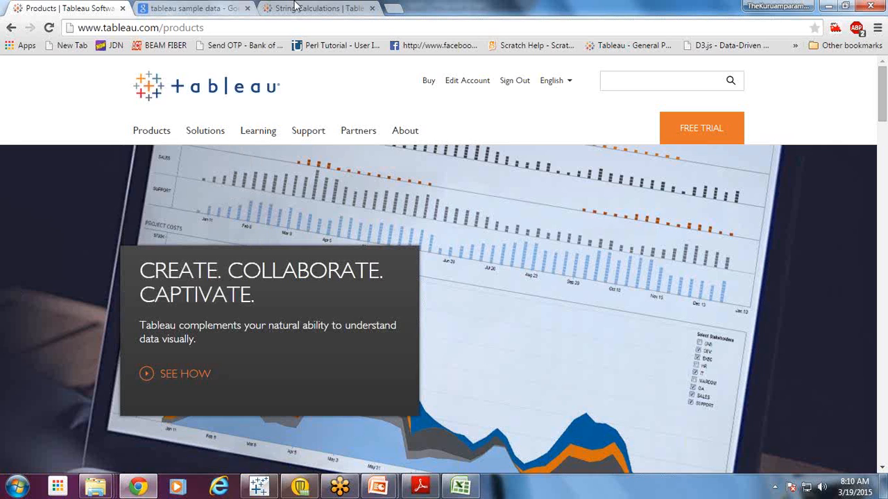
# Revisit the String Calculations tutorial and the Sample Data Sets page, examining the World Bank Data Indicators section and its Global Urban Population map
pyautogui.click(294, 8)
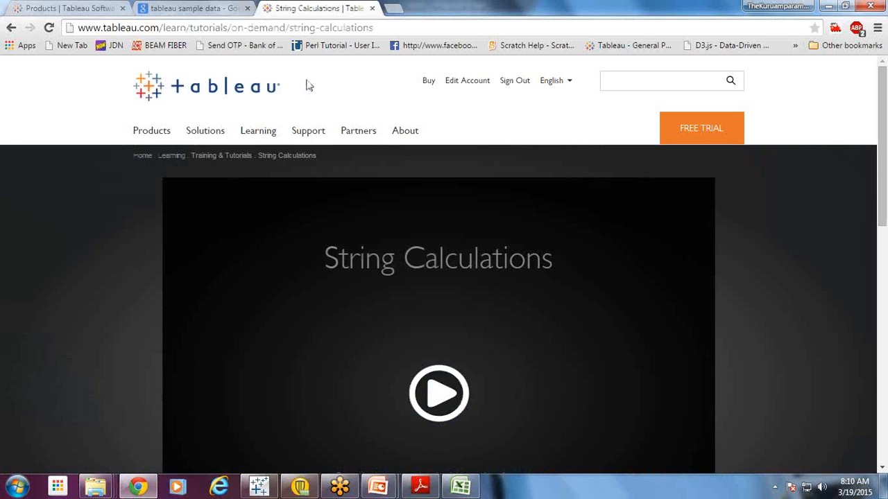
pyautogui.click(202, 10)
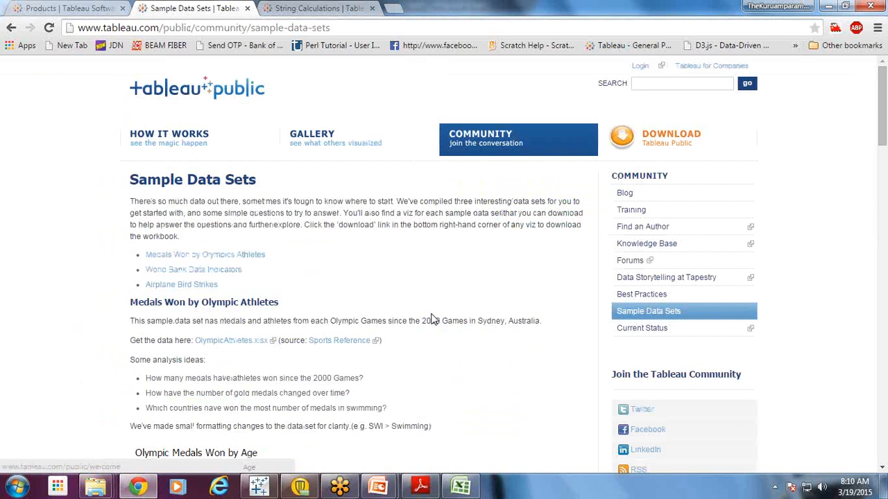
pyautogui.scroll(-9, 389, 309)
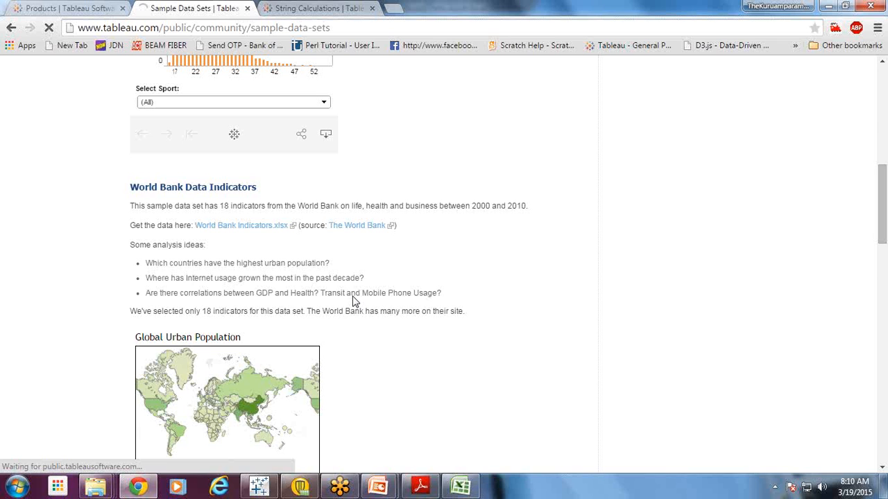
pyautogui.scroll(-3, 291, 356)
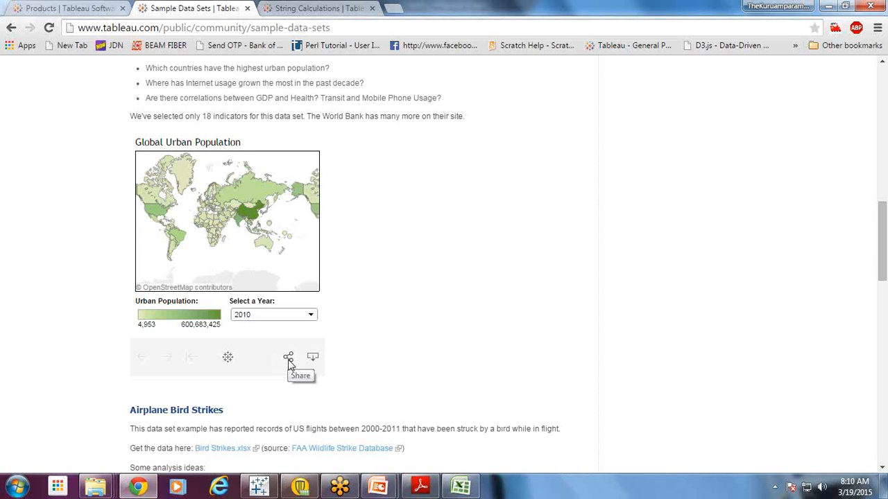
# Get the Global Urban Population map's share link and open it in a new browser tab
pyautogui.click(289, 360)
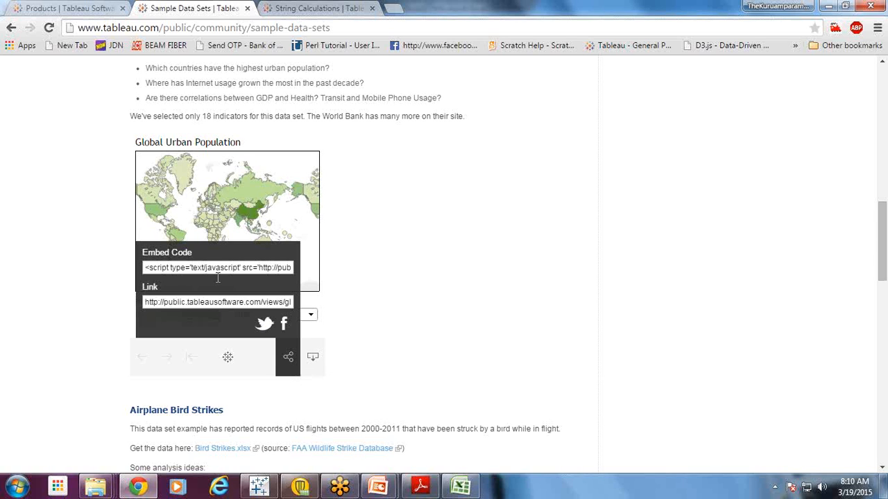
pyautogui.click(208, 303)
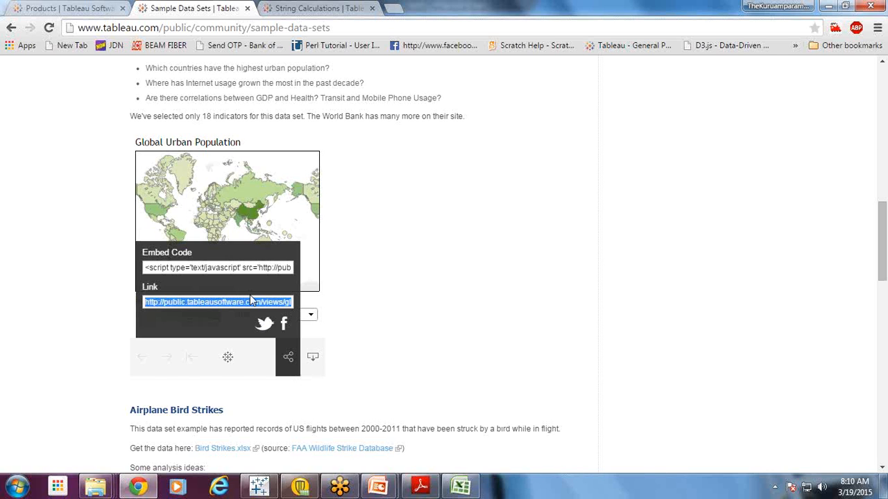
pyautogui.scroll(12, 251, 300)
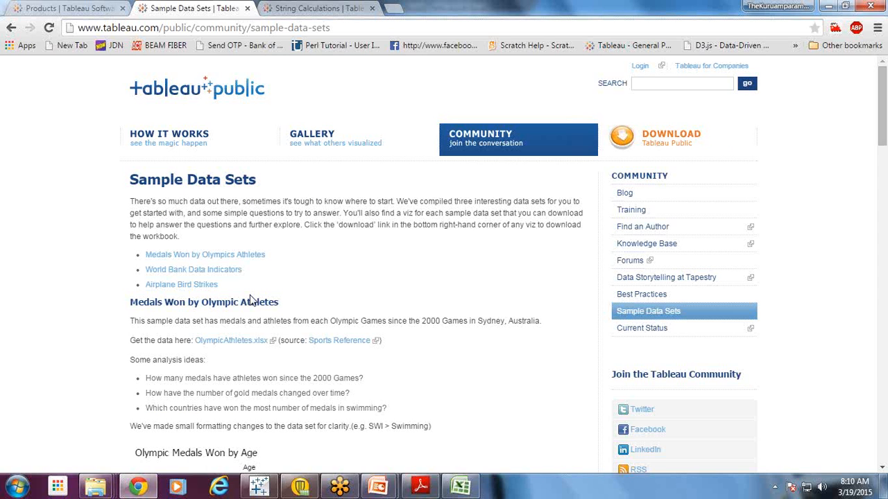
pyautogui.scroll(-15, 252, 299)
pyautogui.hotkey('ctrl', 't')
pyautogui.write('public.tableausoftware.com/views/globalurbanpop/indicators?:embed=y&:loadOrderID=1&:display_count=yes')
pyautogui.press('Return')
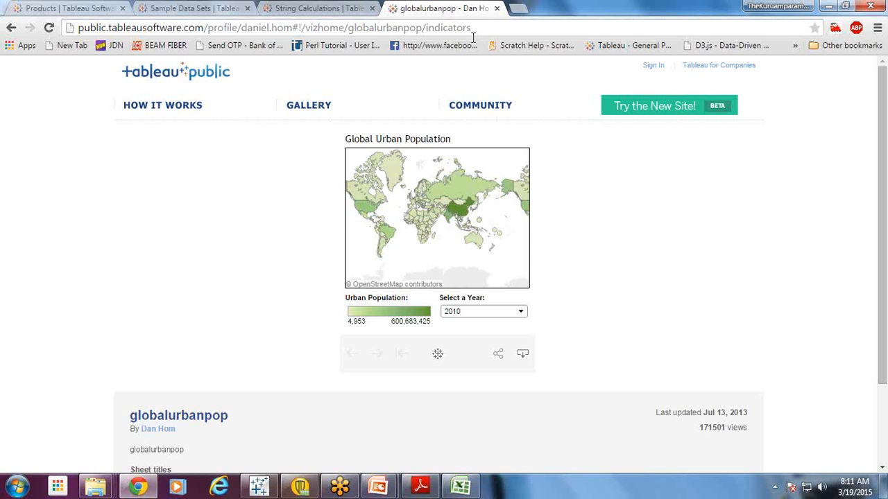
# Highlight the globalurbanpop page's address, then revisit the Tableau Products page and examine its Products and Partners lists
pyautogui.click(490, 28)
pyautogui.hotkey('ctrl', 'a')
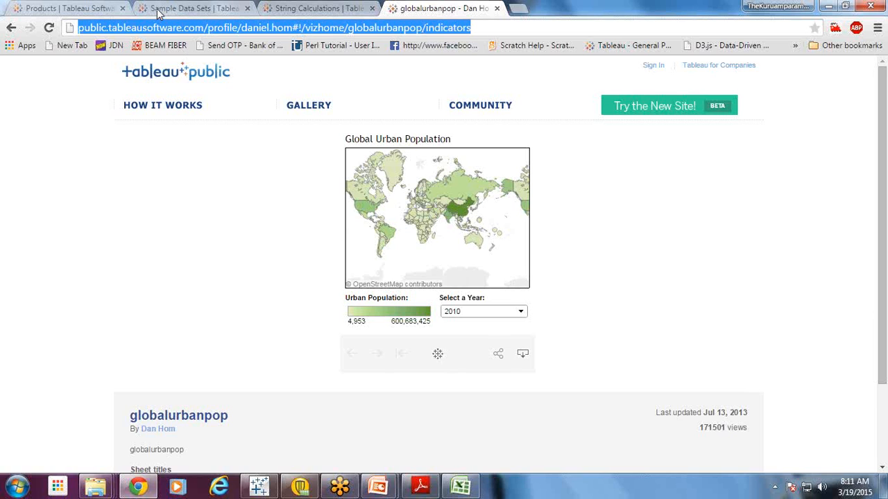
pyautogui.click(300, 10)
pyautogui.click(440, 9)
pyautogui.click(61, 8)
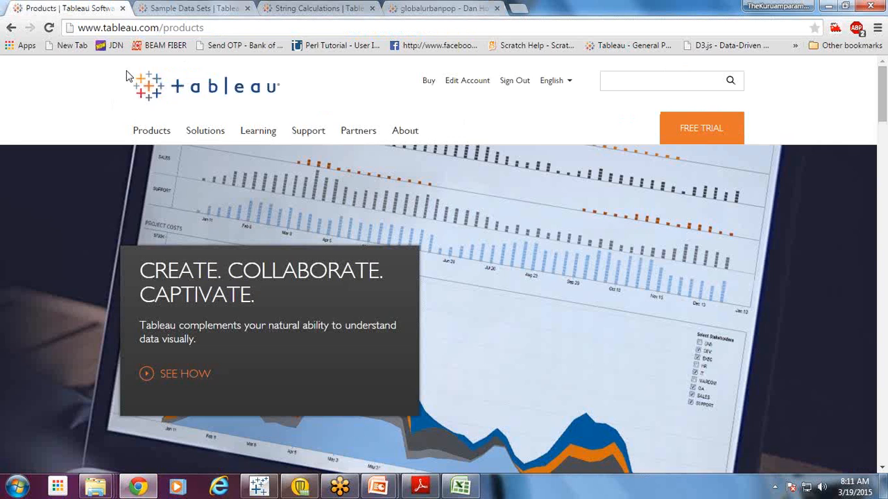
pyautogui.moveTo(151, 130)
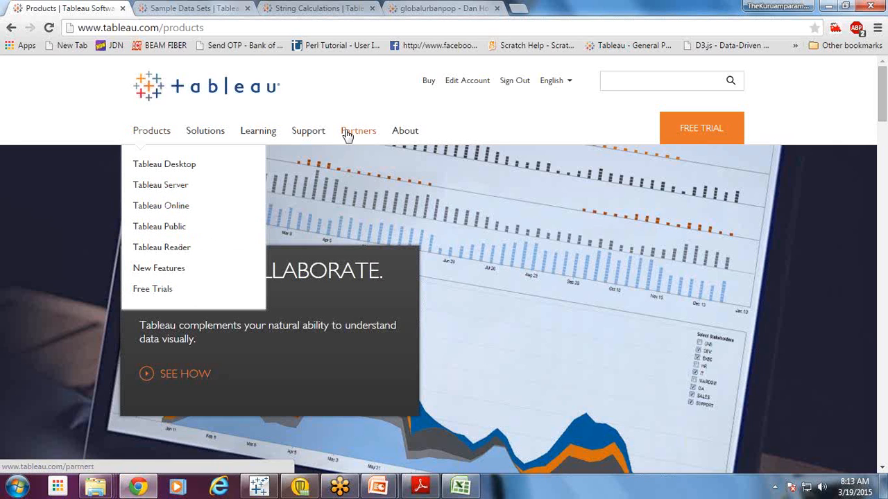
pyautogui.moveTo(347, 135)
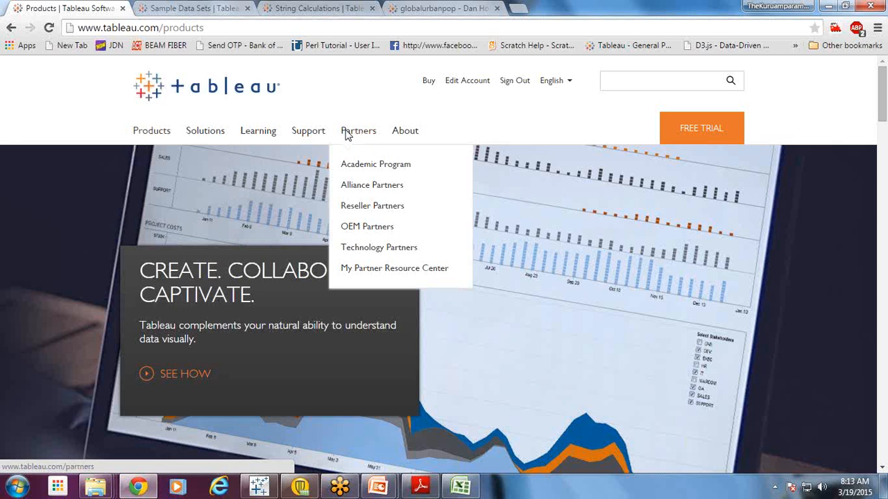
pyautogui.moveTo(158, 137)
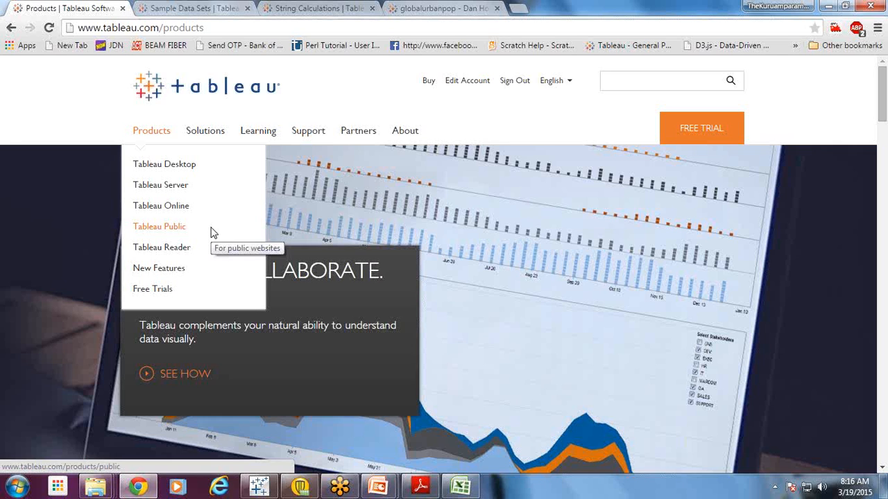
# Go back to the globalurbanpop page and open the Tableau Public home page from it
pyautogui.click(400, 7)
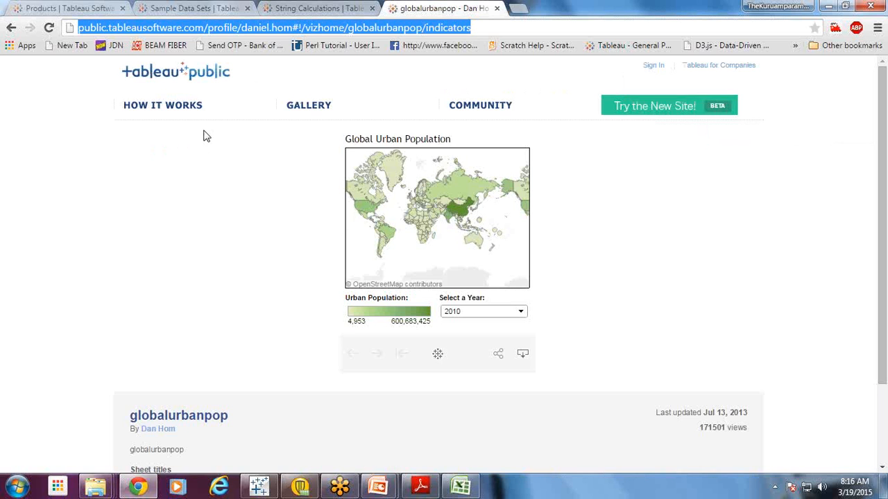
pyautogui.click(185, 75)
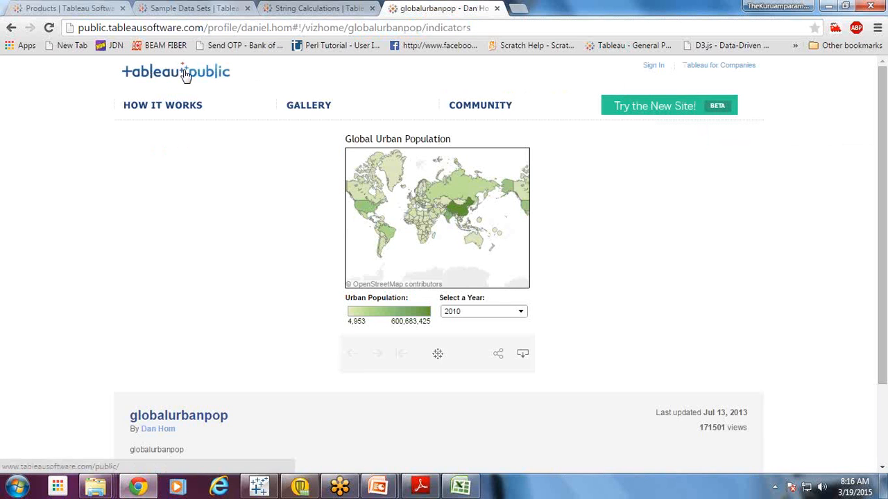
pyautogui.click(186, 75)
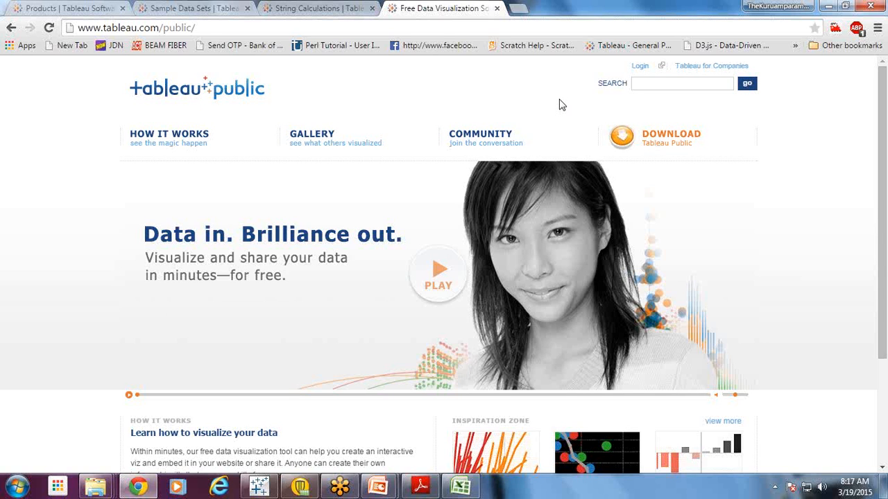
# Return to the Tableau Products page and examine the list of products, including Tableau Public
pyautogui.click(12, 5)
pyautogui.moveTo(144, 126)
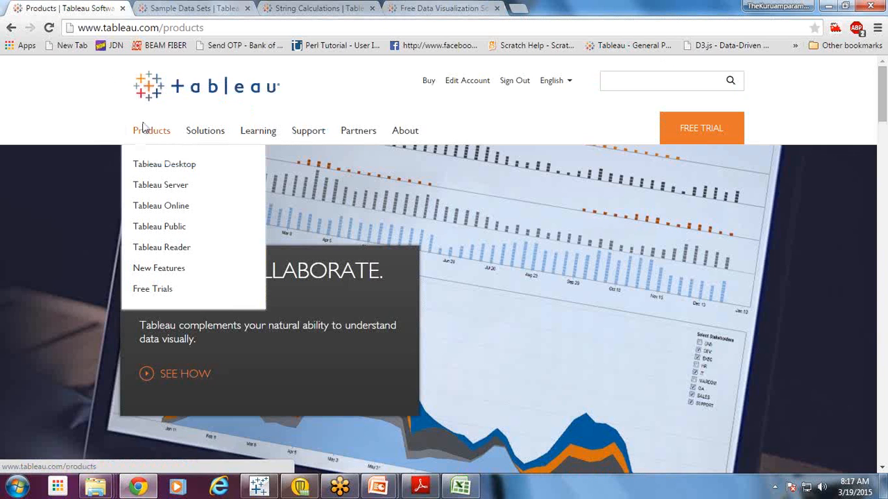
pyautogui.click(161, 229)
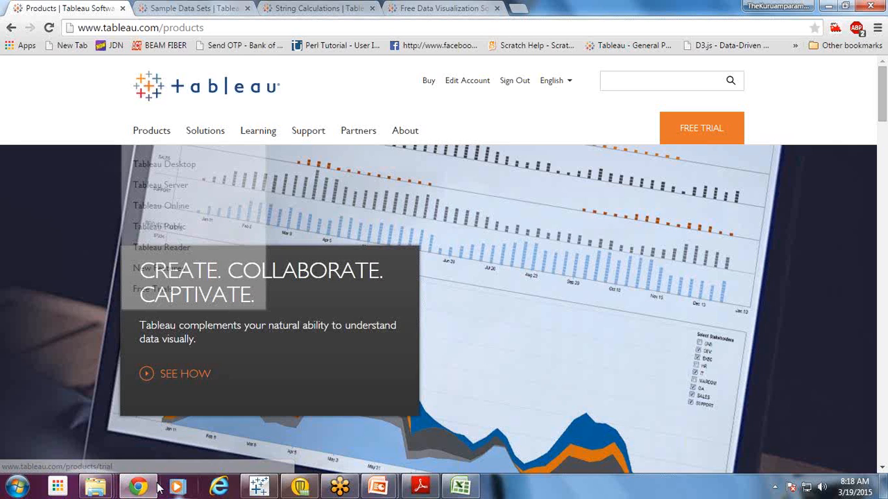
pyautogui.click(96, 487)
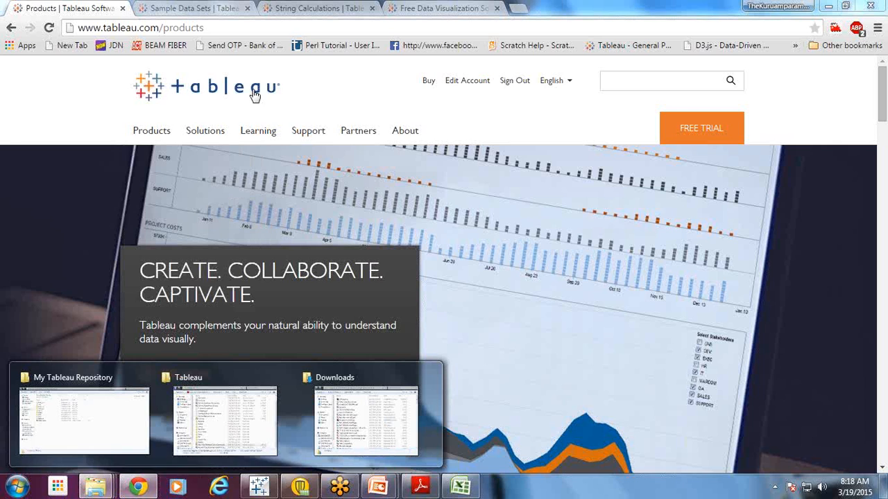
pyautogui.moveTo(166, 134)
# Switch to File Explorer, open the Extras folder in My Tableau Repository and widen the Name column to show full file names
pyautogui.moveTo(95, 487)
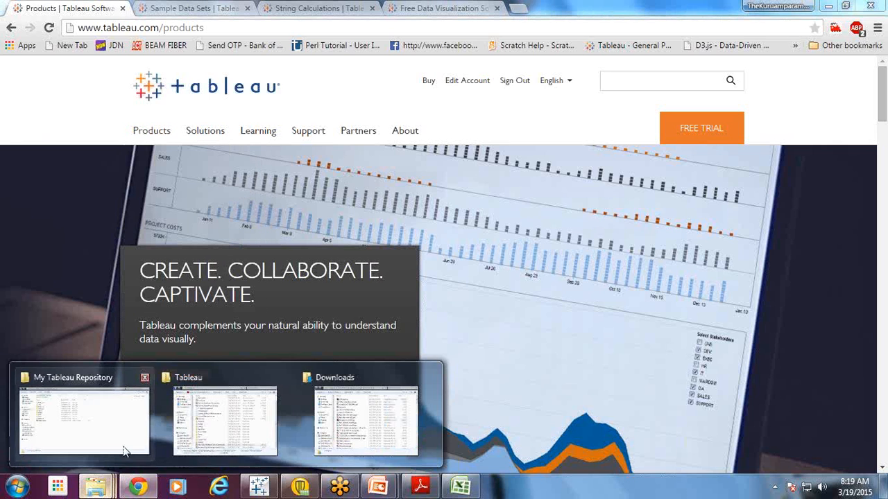
pyautogui.click(136, 407)
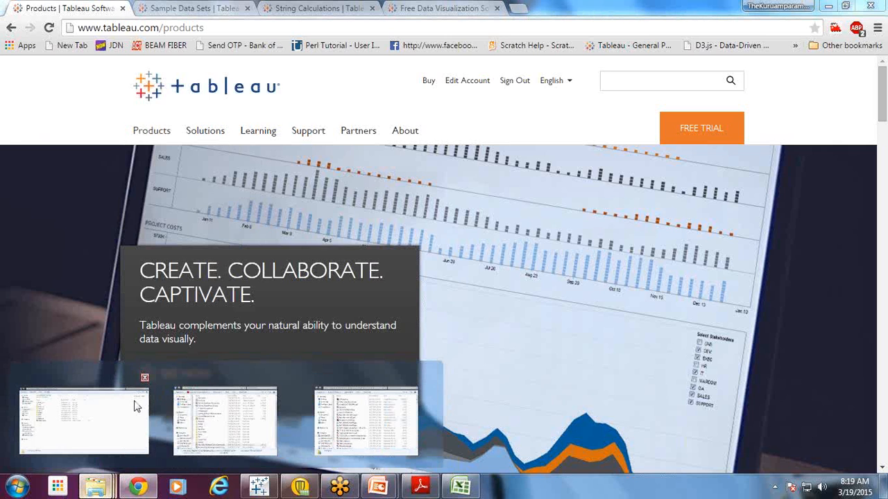
pyautogui.click(137, 408)
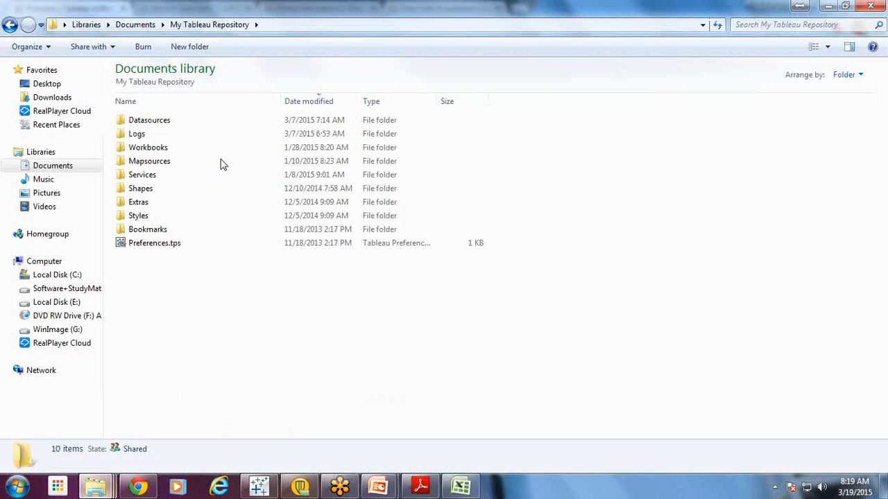
pyautogui.doubleClick(151, 201)
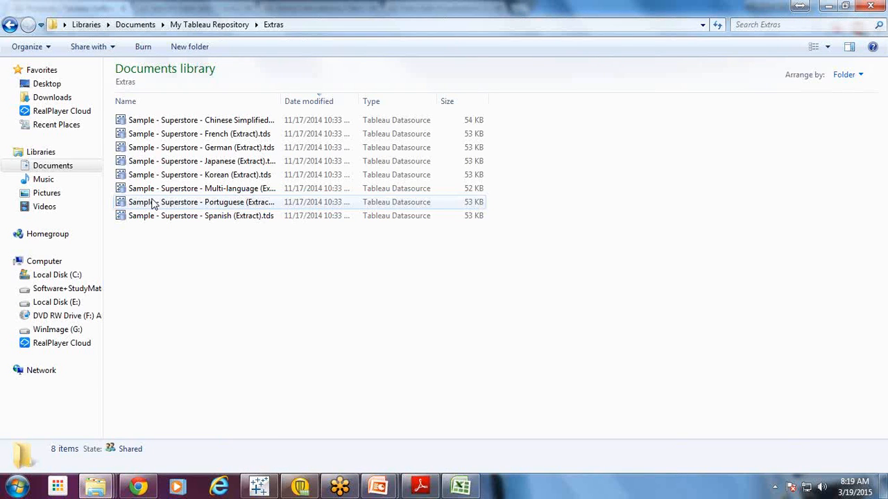
pyautogui.moveTo(281, 100); pyautogui.dragTo(373, 101)
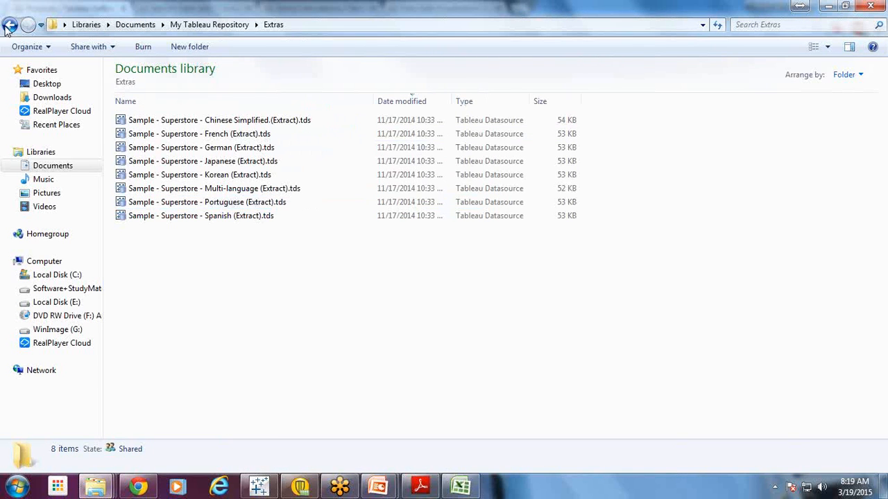
# Open the Workbooks folder of My Tableau Repository and select LiquidHub Demo.twb
pyautogui.click(10, 26)
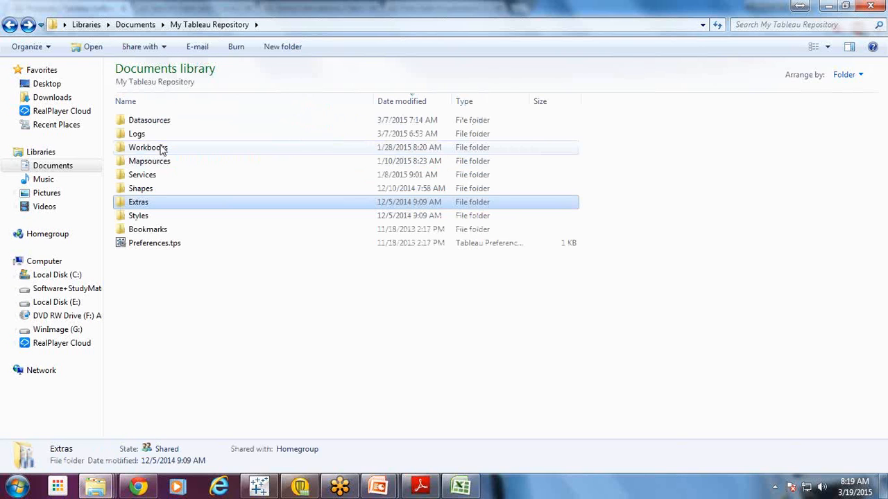
pyautogui.doubleClick(148, 148)
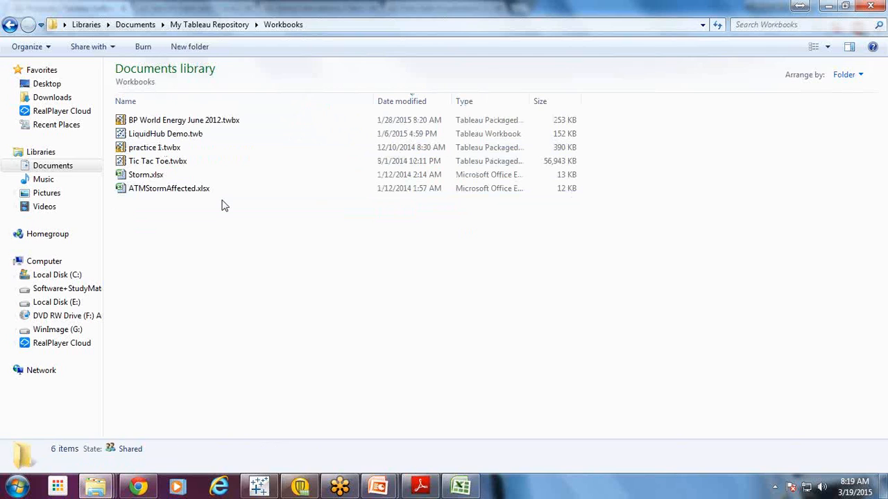
pyautogui.click(157, 136)
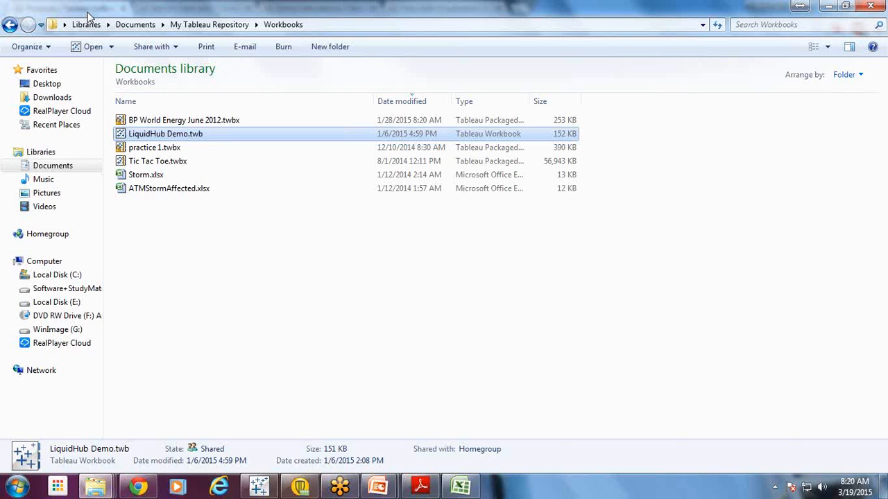
# Open Paint and sketch a large box joined by a double-headed arrow to a database cylinder
pyautogui.click(19, 487)
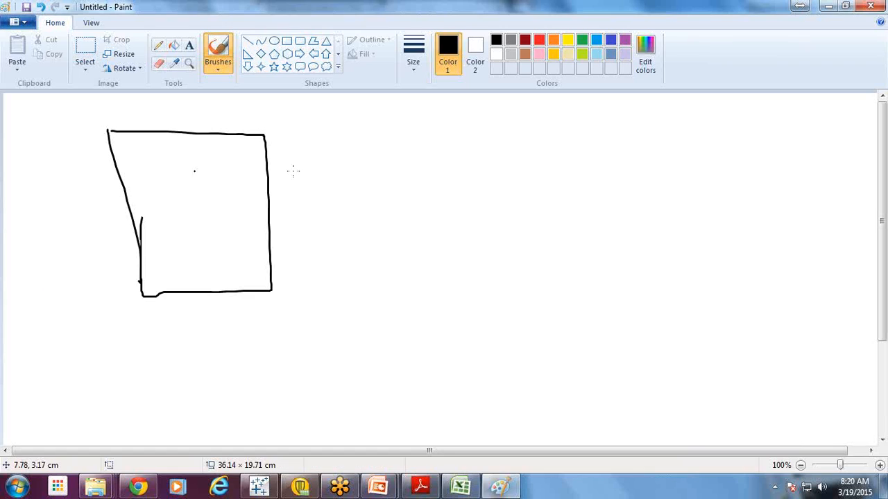
pyautogui.moveTo(571, 135); pyautogui.dragTo(664, 193)
pyautogui.moveTo(665, 148); pyautogui.dragTo(664, 195)
pyautogui.moveTo(586, 170); pyautogui.dragTo(656, 167)
pyautogui.moveTo(588, 190); pyautogui.dragTo(658, 181)
pyautogui.moveTo(254, 158); pyautogui.dragTo(320, 158)
pyautogui.moveTo(419, 156); pyautogui.dragTo(574, 157)
pyautogui.moveTo(563, 151)
pyautogui.mouseDown()
pyautogui.moveTo(576, 157)
pyautogui.moveTo(563, 162)
pyautogui.mouseUp()
pyautogui.moveTo(263, 157)
pyautogui.mouseDown()
pyautogui.moveTo(283, 156)
pyautogui.moveTo(257, 158)
pyautogui.mouseUp()
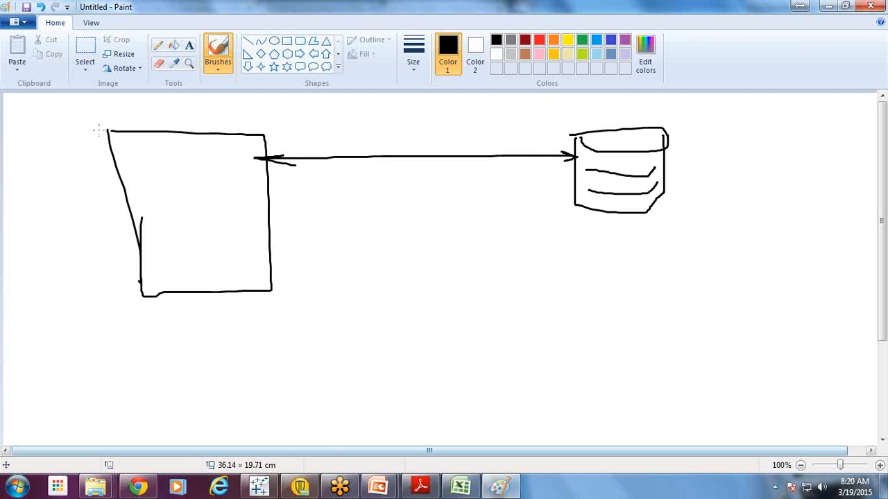
pyautogui.moveTo(290, 489)
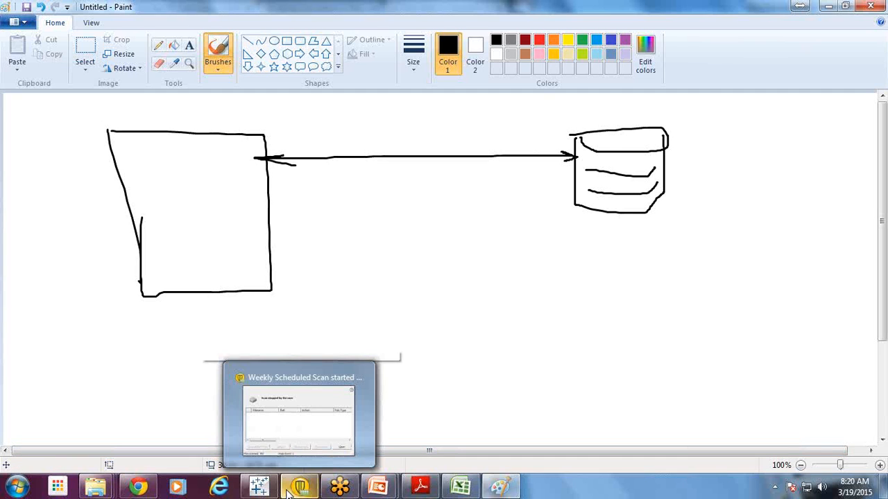
# Draw a small rectangle holding two ovals on the arrow, and outline it together with the large box
pyautogui.moveTo(339, 182)
pyautogui.mouseDown()
pyautogui.moveTo(340, 142)
pyautogui.moveTo(463, 173)
pyautogui.moveTo(319, 175)
pyautogui.mouseUp()
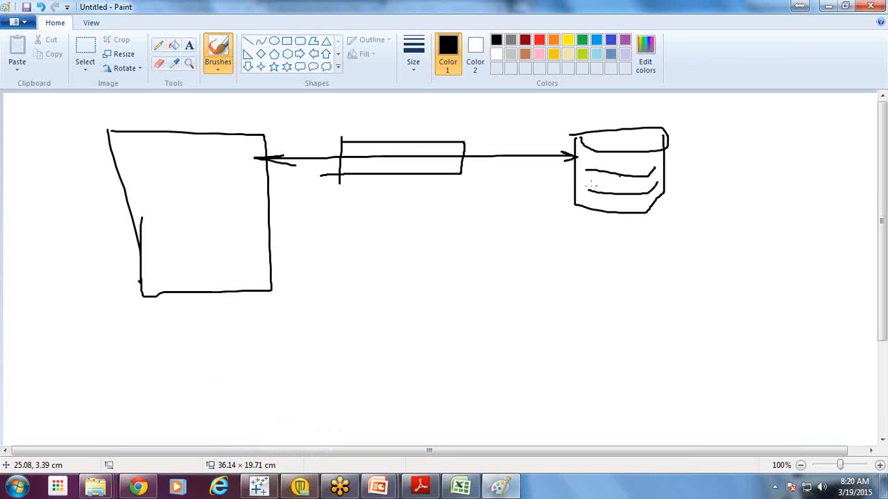
pyautogui.moveTo(363, 150); pyautogui.dragTo(444, 153)
pyautogui.moveTo(80, 111)
pyautogui.mouseDown()
pyautogui.moveTo(201, 111)
pyautogui.moveTo(484, 177)
pyautogui.mouseUp()
pyautogui.moveTo(481, 237)
pyautogui.mouseDown()
pyautogui.moveTo(201, 308)
pyautogui.moveTo(102, 118)
pyautogui.mouseUp()
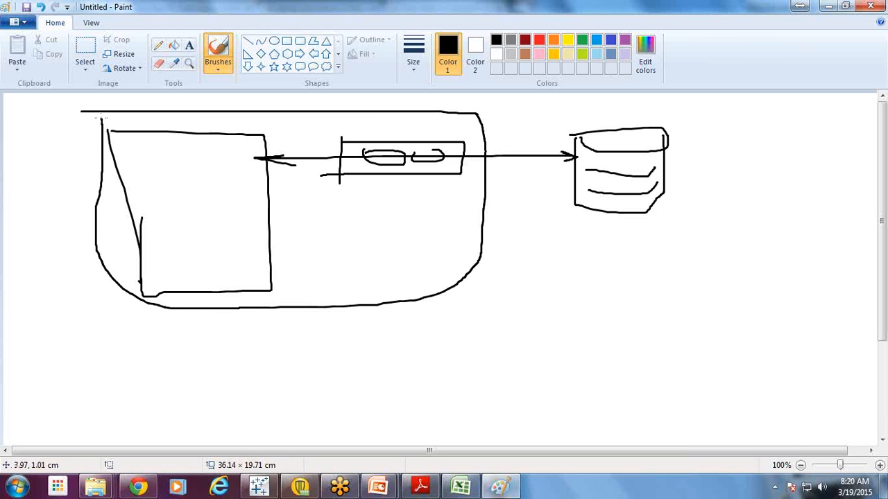
# Handwrite the label "twb" beneath the outlined area, striking out the misspelled first attempt
pyautogui.moveTo(276, 332); pyautogui.dragTo(277, 343)
pyautogui.moveTo(275, 333); pyautogui.dragTo(280, 354)
pyautogui.moveTo(272, 319)
pyautogui.mouseDown()
pyautogui.moveTo(284, 352)
pyautogui.moveTo(301, 337)
pyautogui.moveTo(327, 348)
pyautogui.moveTo(354, 344)
pyautogui.moveTo(309, 347)
pyautogui.mouseUp()
pyautogui.click(387, 343)
pyautogui.moveTo(401, 323)
pyautogui.mouseDown()
pyautogui.moveTo(410, 345)
pyautogui.moveTo(415, 338)
pyautogui.mouseUp()
pyautogui.moveTo(416, 331)
pyautogui.mouseDown()
pyautogui.moveTo(434, 331)
pyautogui.moveTo(433, 345)
pyautogui.mouseUp()
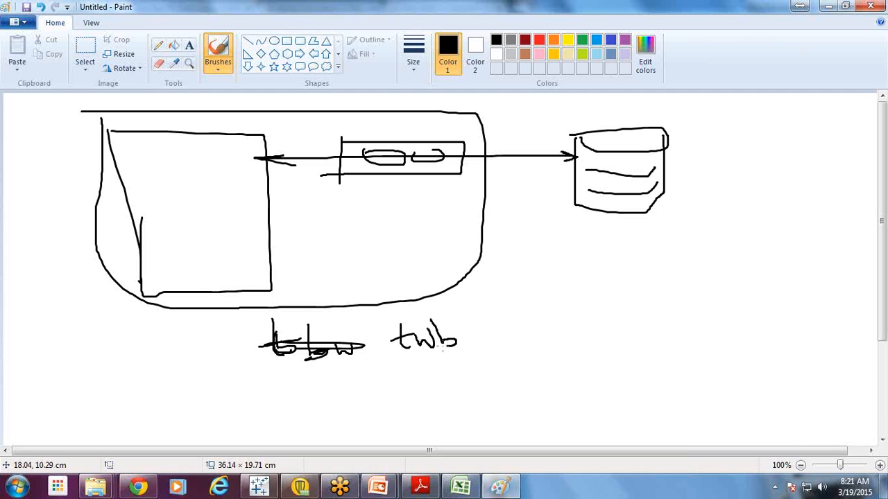
# Cross out the arrow section between the outlined area and the cylinder, and draw an arched double-headed arrow over the cross
pyautogui.moveTo(532, 142)
pyautogui.mouseDown()
pyautogui.moveTo(511, 170)
pyautogui.moveTo(536, 174)
pyautogui.mouseUp()
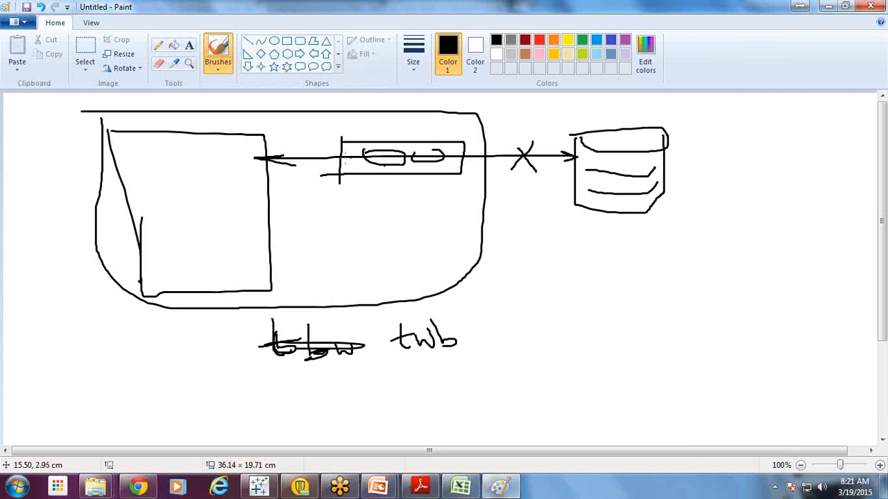
pyautogui.moveTo(341, 138); pyautogui.dragTo(458, 139)
pyautogui.moveTo(489, 154)
pyautogui.mouseDown()
pyautogui.moveTo(504, 142)
pyautogui.moveTo(548, 141)
pyautogui.moveTo(549, 151)
pyautogui.mouseUp()
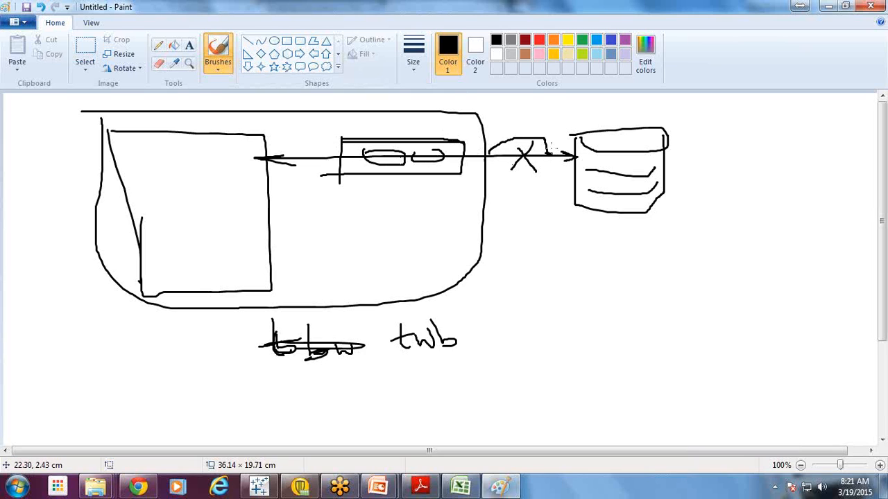
pyautogui.moveTo(488, 152); pyautogui.dragTo(501, 149)
# Handwrite an underlined, encircled "twbx" below "twb", and outline the whole diagram including the database cylinder
pyautogui.moveTo(407, 371); pyautogui.dragTo(421, 395)
pyautogui.moveTo(396, 382)
pyautogui.mouseDown()
pyautogui.moveTo(413, 379)
pyautogui.moveTo(424, 389)
pyautogui.moveTo(434, 369)
pyautogui.moveTo(444, 386)
pyautogui.moveTo(519, 393)
pyautogui.mouseUp()
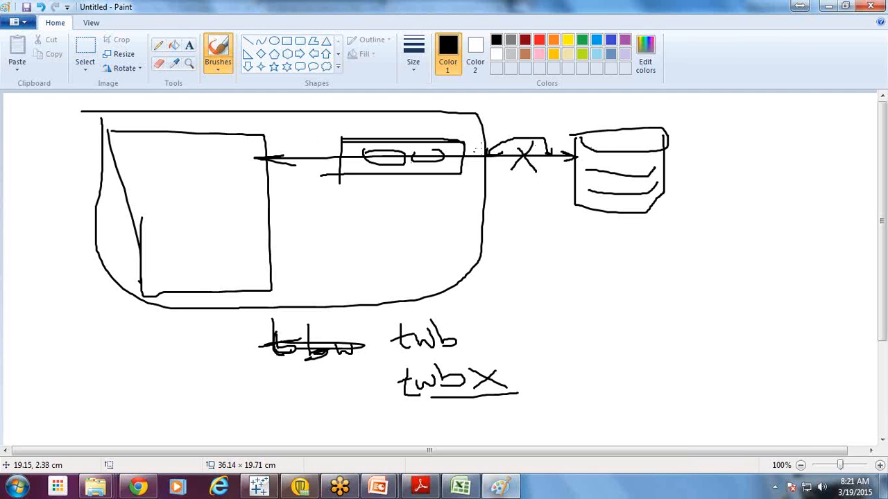
pyautogui.moveTo(490, 109)
pyautogui.mouseDown()
pyautogui.moveTo(689, 129)
pyautogui.moveTo(691, 186)
pyautogui.moveTo(391, 297)
pyautogui.moveTo(185, 302)
pyautogui.moveTo(97, 148)
pyautogui.moveTo(97, 108)
pyautogui.mouseUp()
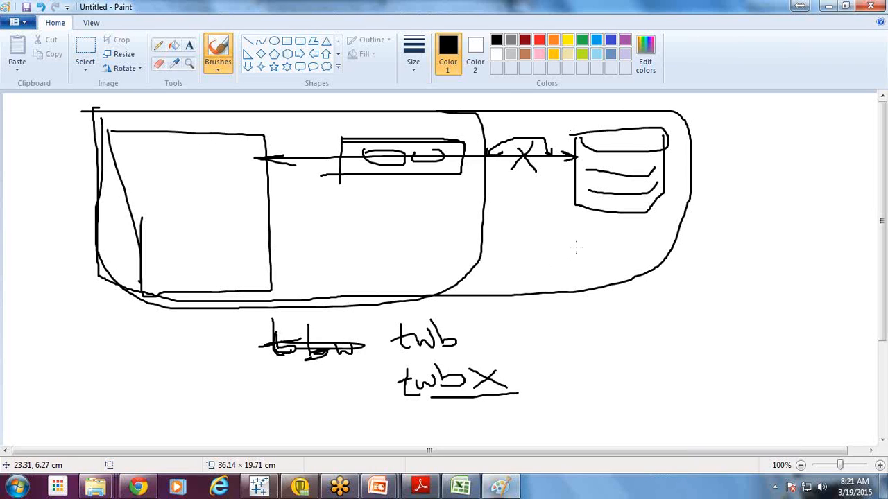
pyautogui.moveTo(392, 365)
pyautogui.mouseDown()
pyautogui.moveTo(375, 383)
pyautogui.moveTo(404, 414)
pyautogui.mouseUp()
pyautogui.moveTo(506, 356)
pyautogui.mouseDown()
pyautogui.moveTo(523, 375)
pyautogui.moveTo(509, 409)
pyautogui.mouseUp()
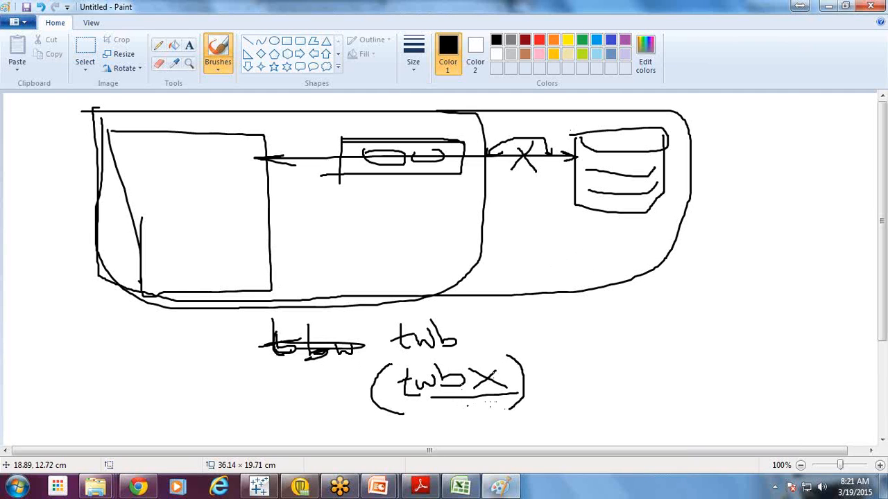
pyautogui.moveTo(390, 366); pyautogui.dragTo(459, 359)
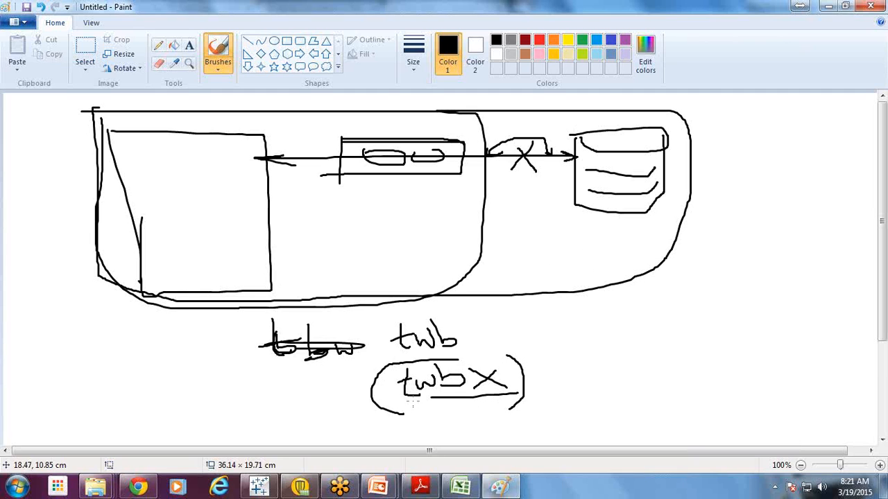
# Draw a small circled mark beside "twb" and a large open circle over the end of "twbx" in the Paint sketch
pyautogui.click(141, 489)
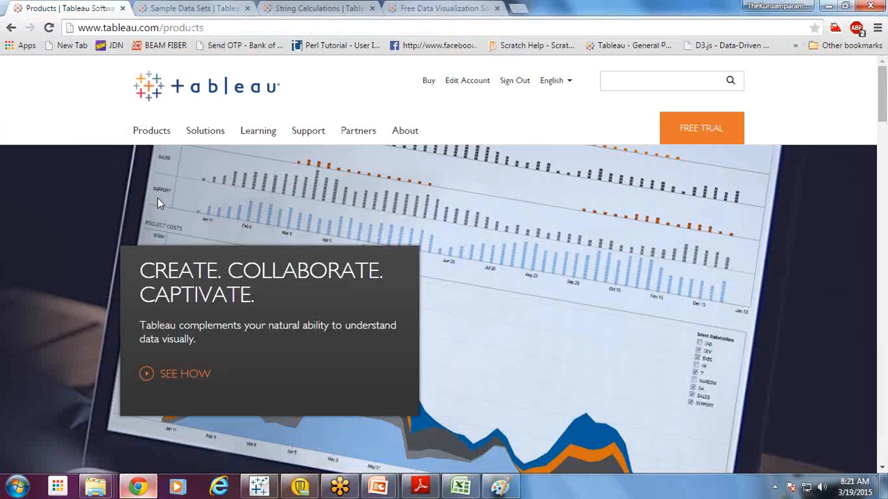
pyautogui.moveTo(457, 493)
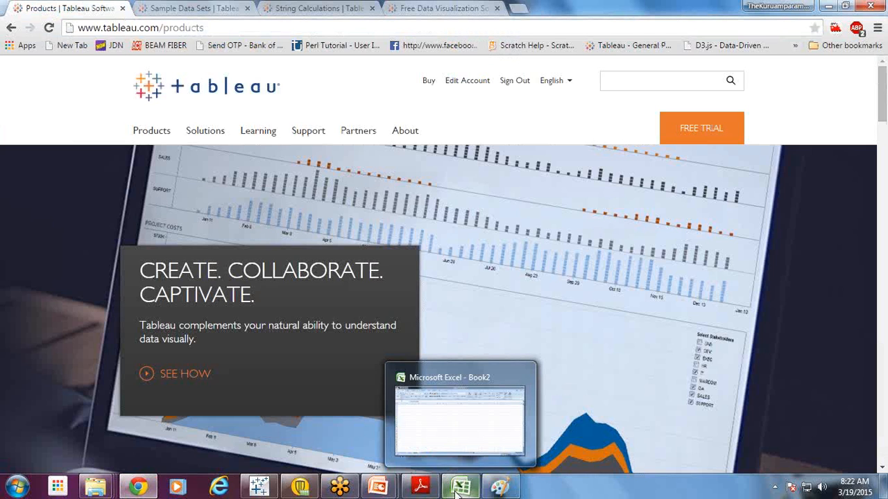
pyautogui.click(499, 487)
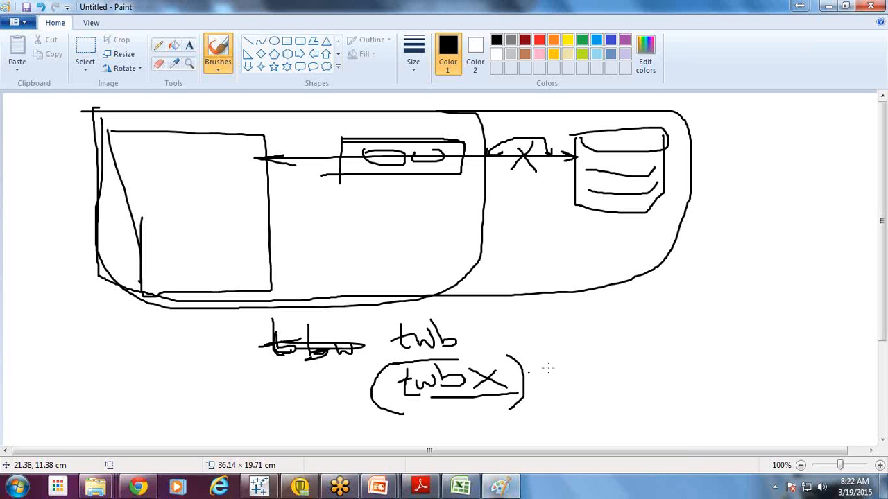
pyautogui.moveTo(480, 315)
pyautogui.mouseDown()
pyautogui.moveTo(470, 326)
pyautogui.moveTo(485, 318)
pyautogui.moveTo(470, 322)
pyautogui.moveTo(478, 313)
pyautogui.mouseUp()
pyautogui.moveTo(532, 359)
pyautogui.mouseDown()
pyautogui.moveTo(509, 416)
pyautogui.moveTo(558, 346)
pyautogui.mouseUp()
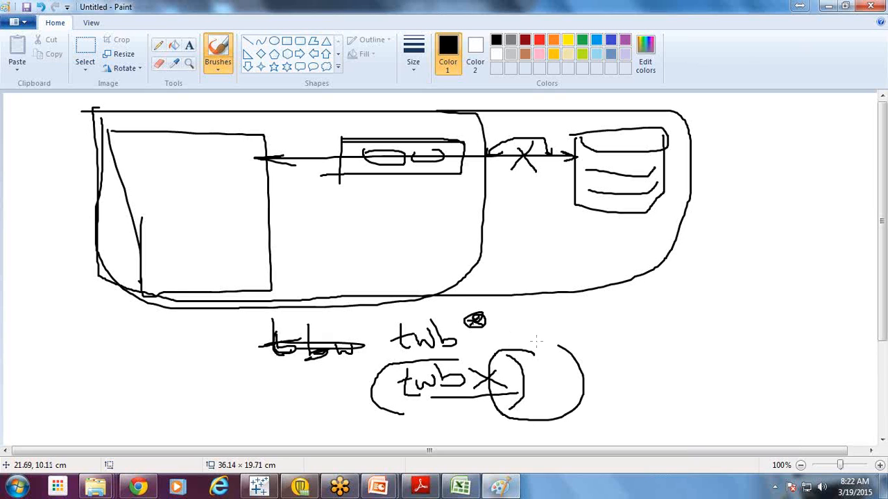
# Close the Paint sketch without saving it, and return from Workbooks to the My Tableau Repository folder
pyautogui.click(871, 7)
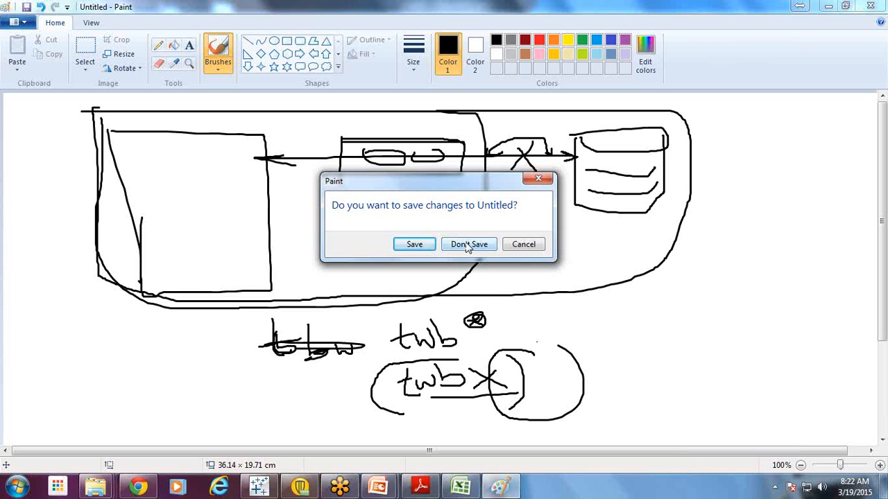
pyautogui.click(468, 244)
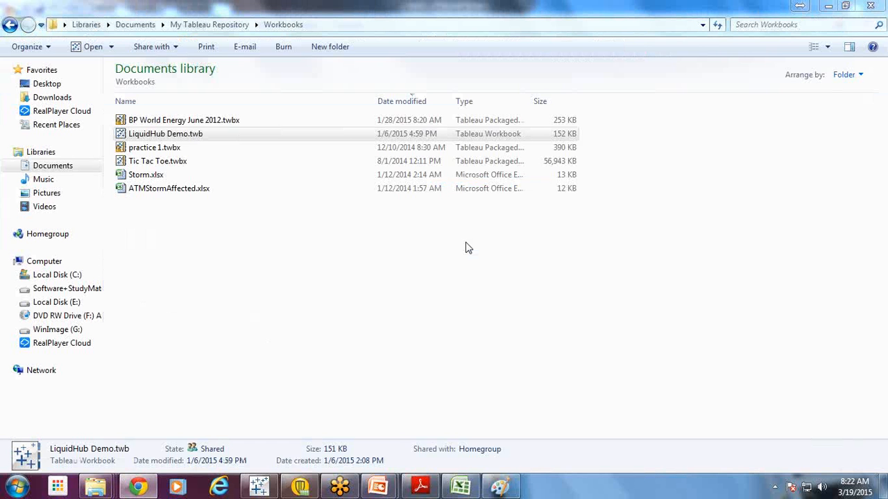
pyautogui.click(188, 272)
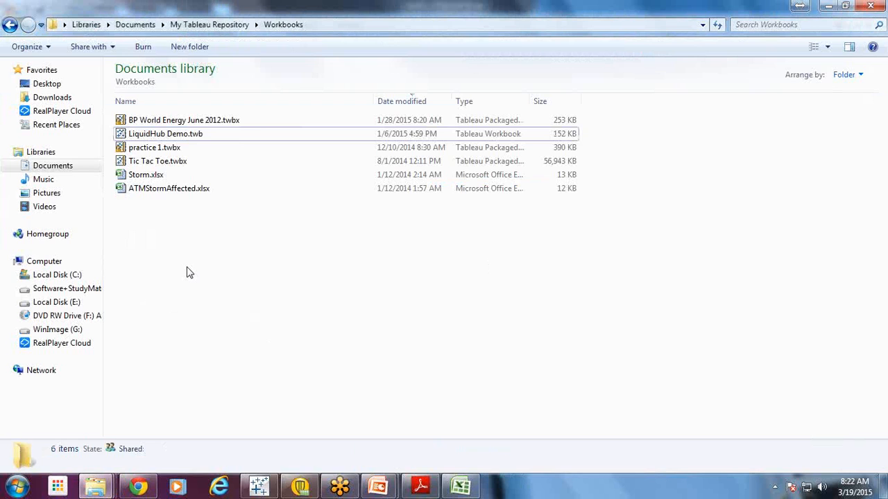
pyautogui.click(10, 25)
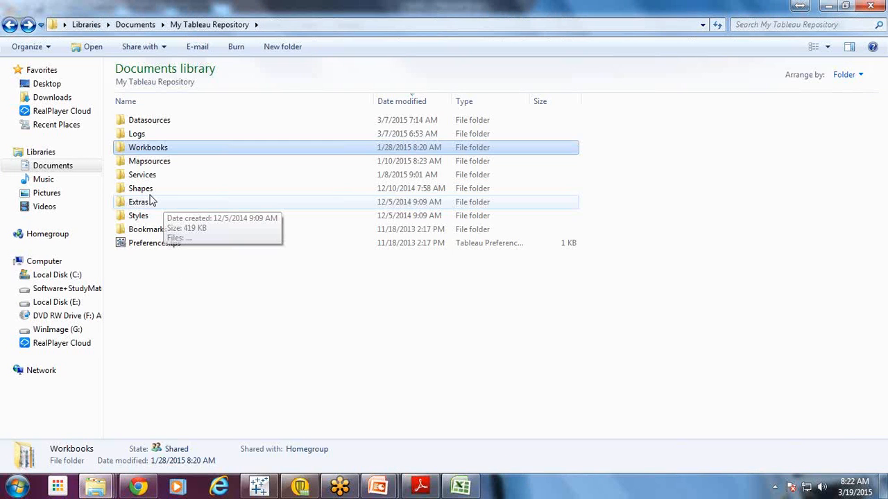
# Look through the Superstore sample data sources in the Extras folder, and return to the repository folder
pyautogui.doubleClick(152, 201)
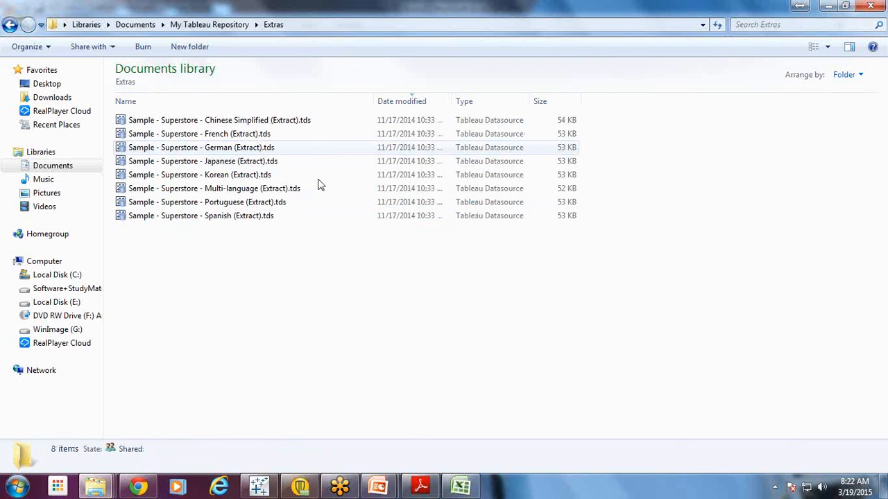
pyautogui.click(319, 186)
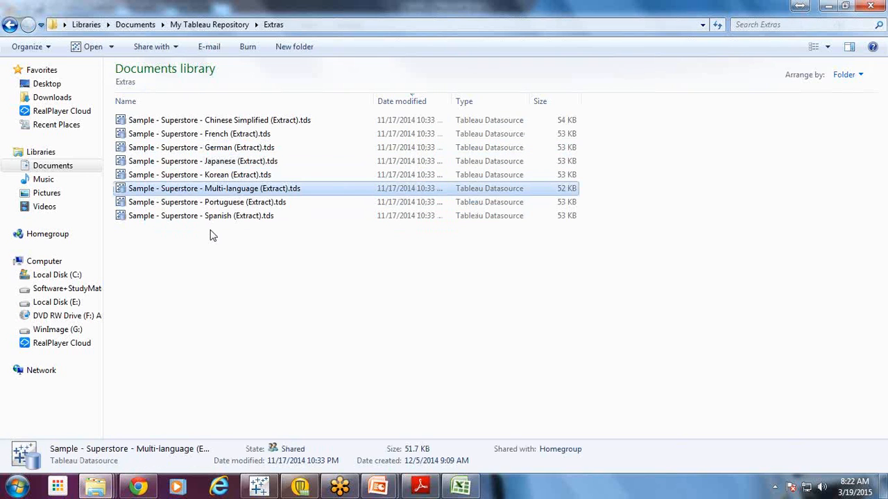
pyautogui.click(268, 165)
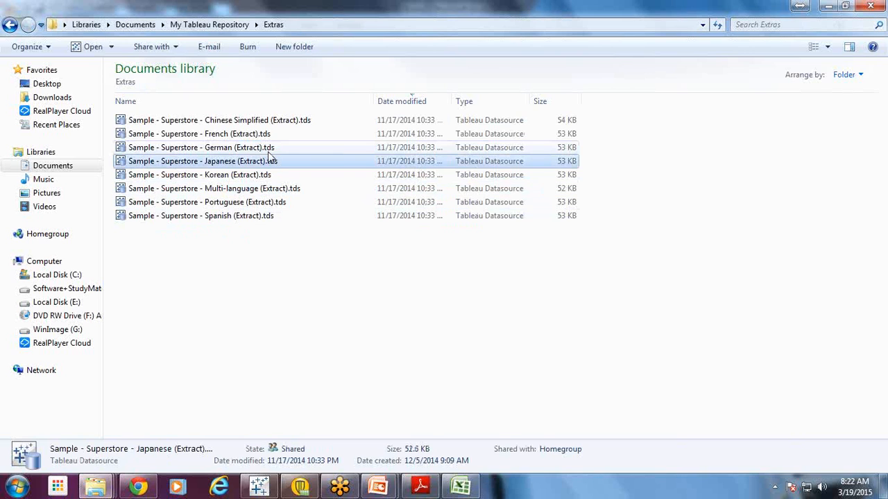
pyautogui.click(271, 134)
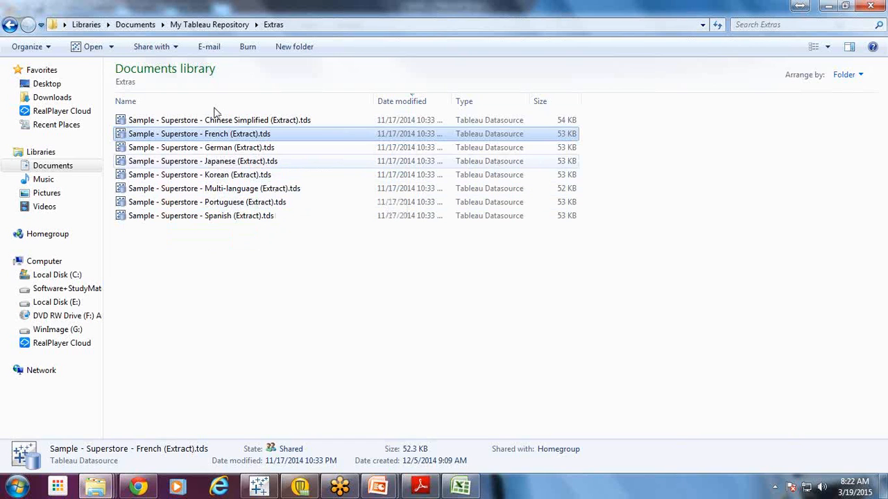
pyautogui.click(8, 25)
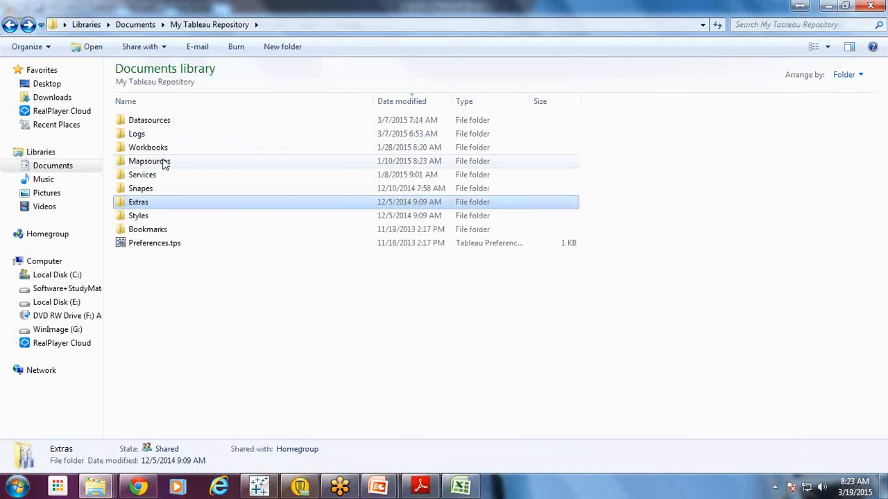
# Inspect the Logs and Datasources folders of the repository, and close the folder window
pyautogui.click(165, 163)
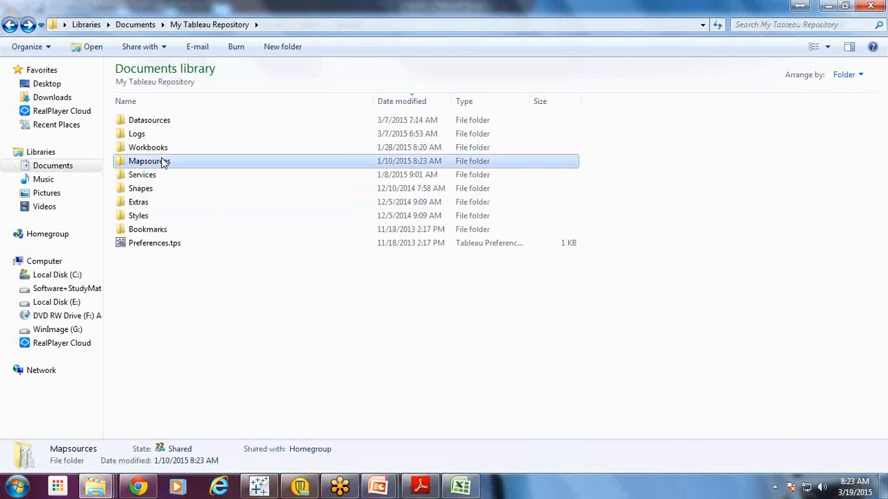
pyautogui.doubleClick(151, 138)
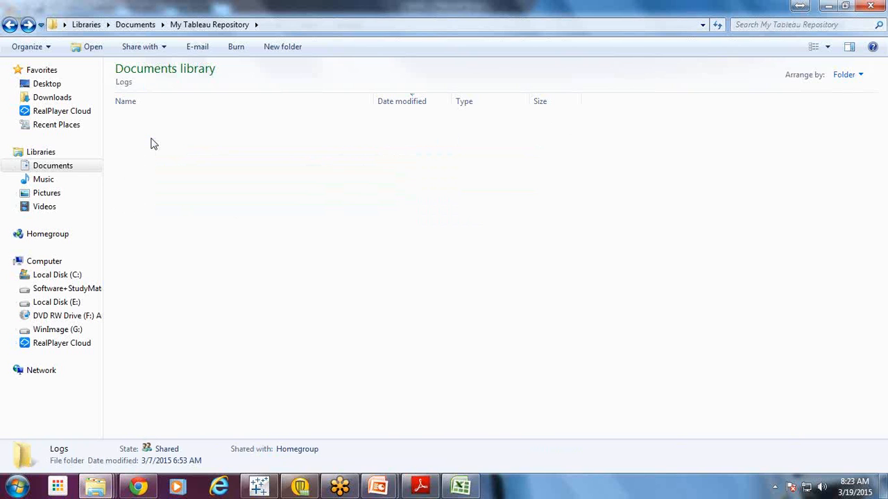
pyautogui.click(8, 25)
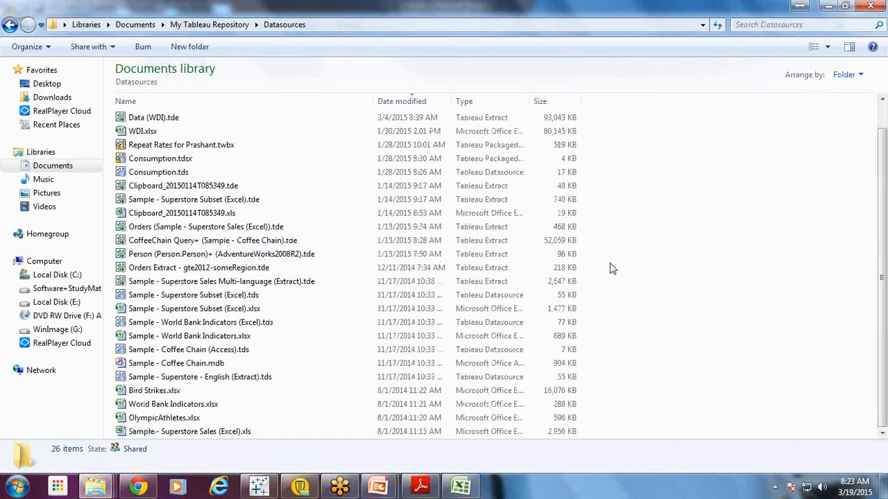
pyautogui.scroll(1, 613, 268)
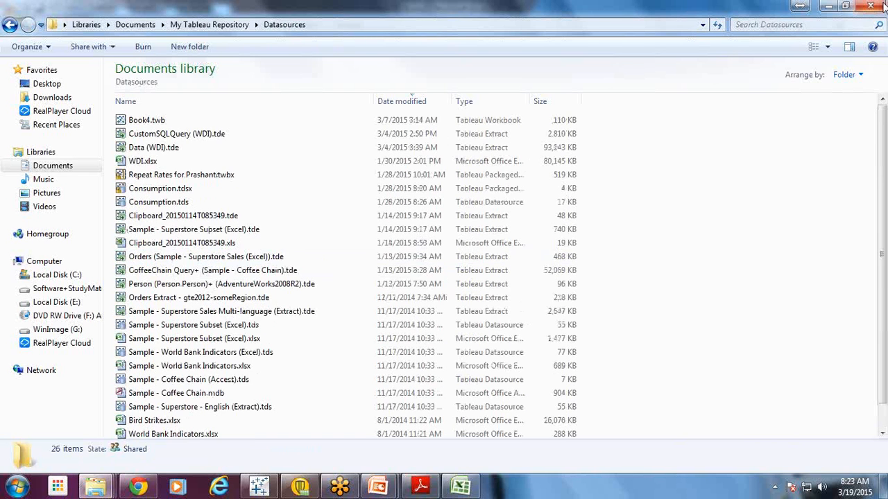
pyautogui.click(881, 5)
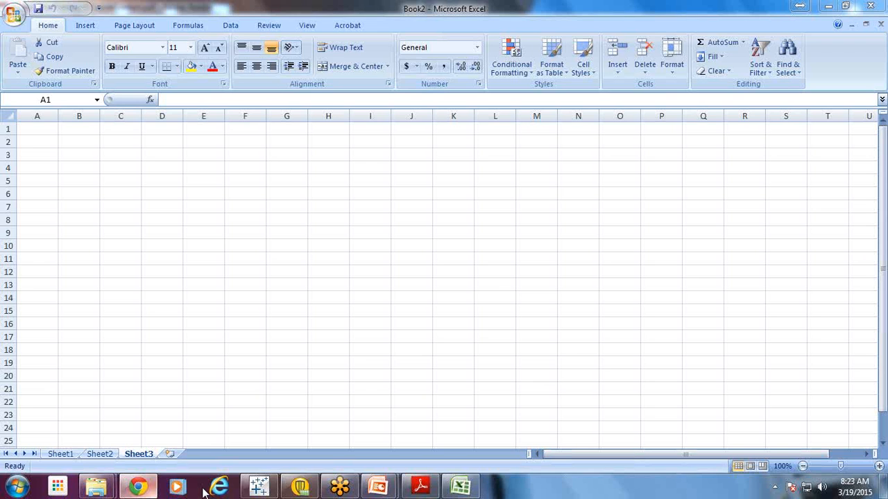
# Check the last slides of the Tableau Training with BI-DW Intro presentation, and minimize the open windows to reach the desktop
pyautogui.click(378, 487)
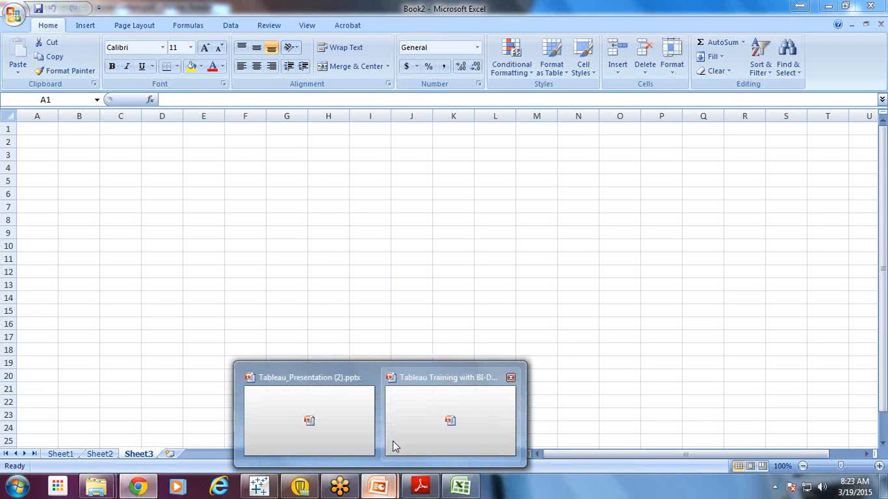
pyautogui.click(393, 441)
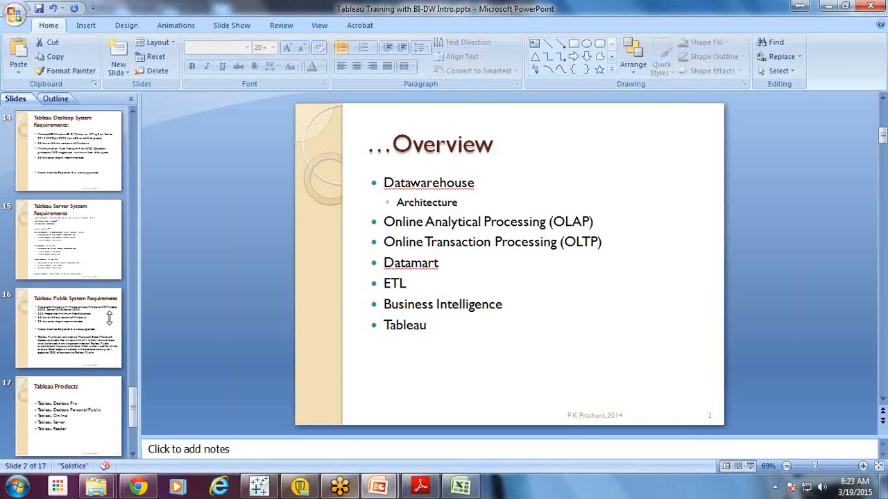
pyautogui.click(827, 6)
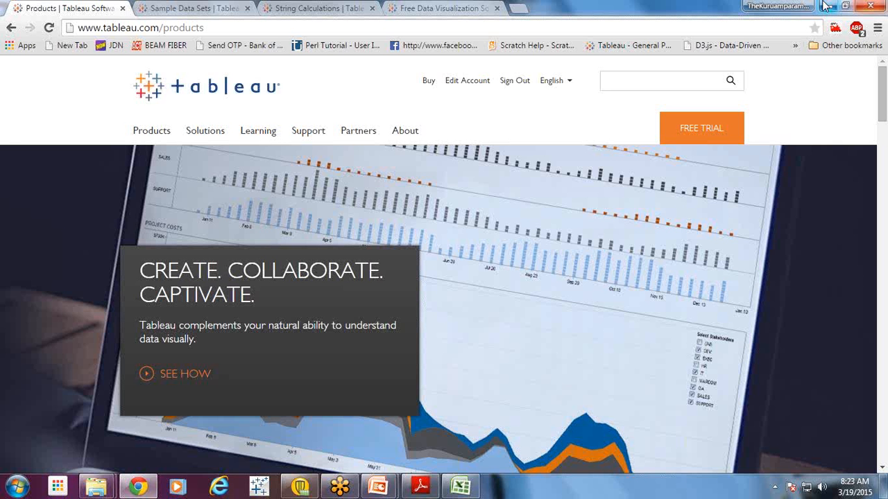
pyautogui.click(825, 5)
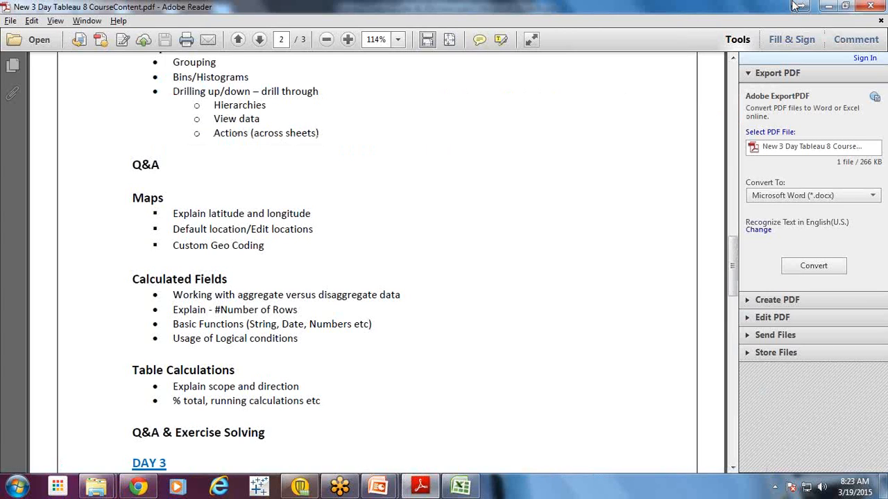
pyautogui.click(827, 6)
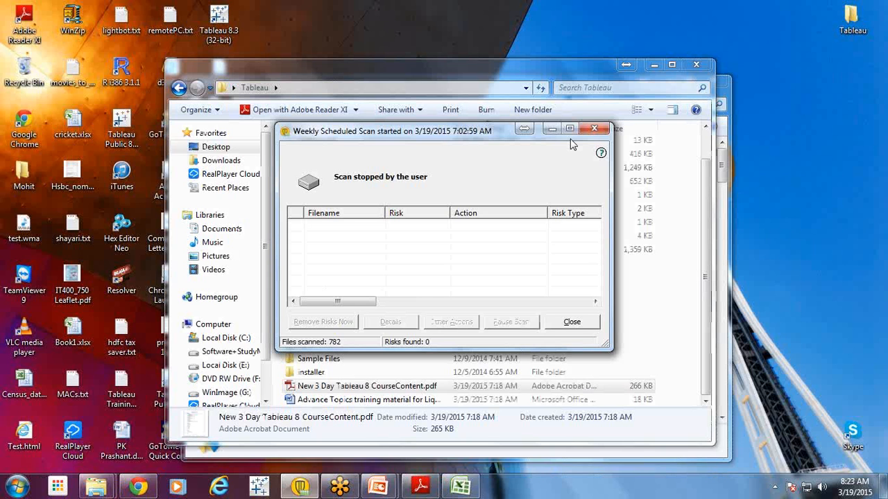
# In Chrome, start the free Tableau Desktop trial download, review the installation steps, and return to the Tableau Public page
pyautogui.hotkey('alt', 'Tab')
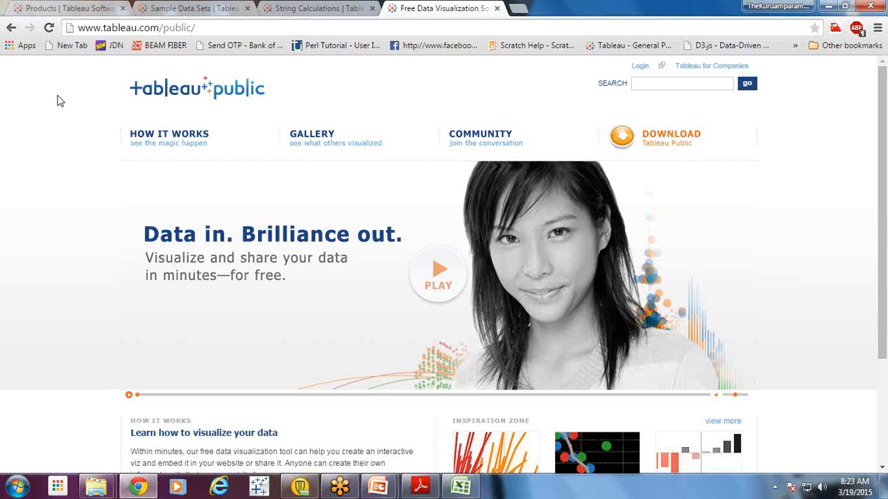
pyautogui.hotkey('ctrl', '1')
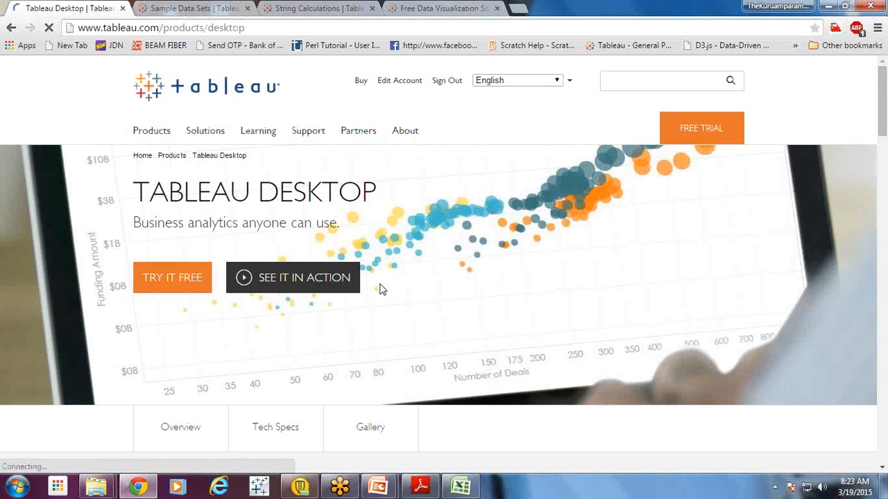
pyautogui.scroll(-1, 380, 288)
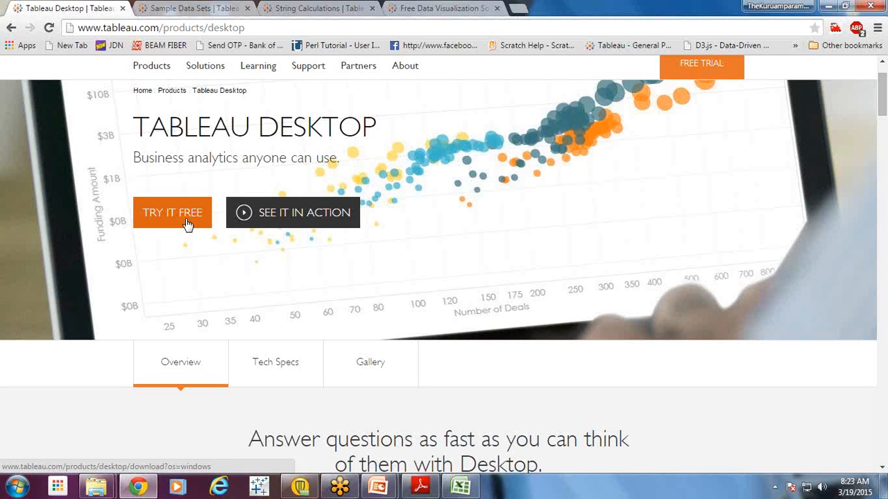
pyautogui.click(185, 220)
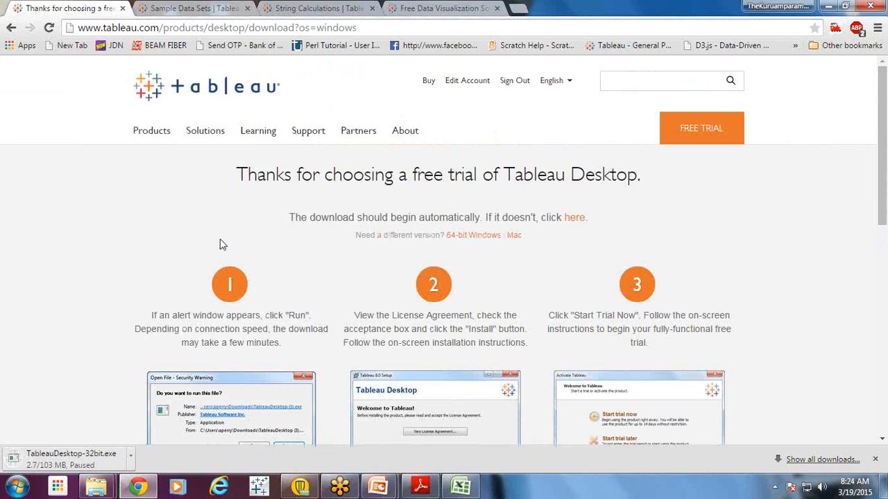
pyautogui.scroll(-3, 222, 244)
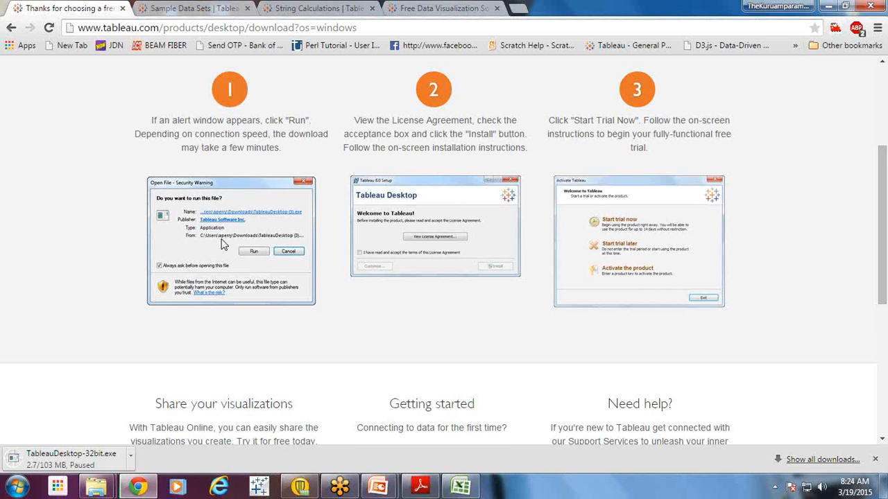
pyautogui.click(444, 8)
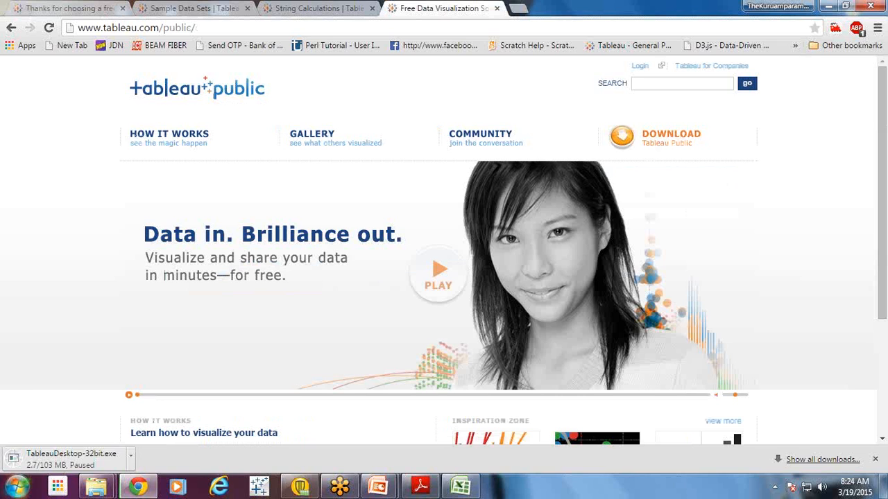
# Switch to Tableau Desktop and look at its Help options, including Manage Product Keys and Settings and Performance
pyautogui.press('super')
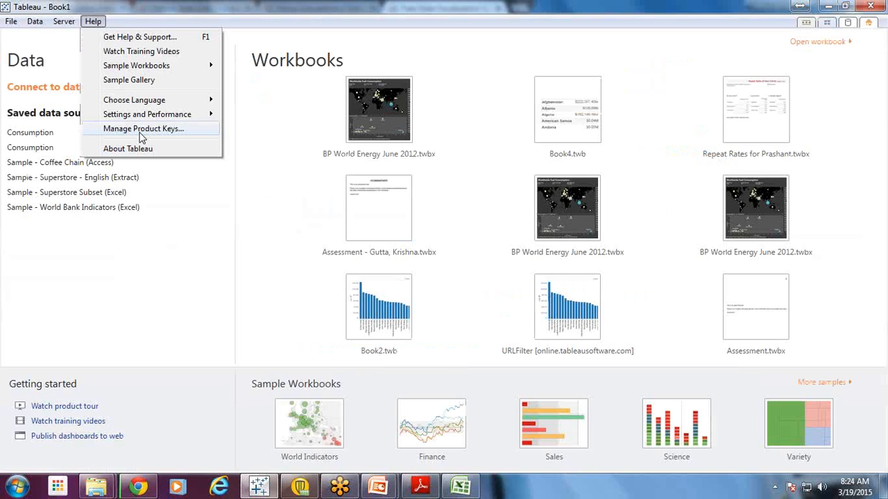
pyautogui.click(140, 130)
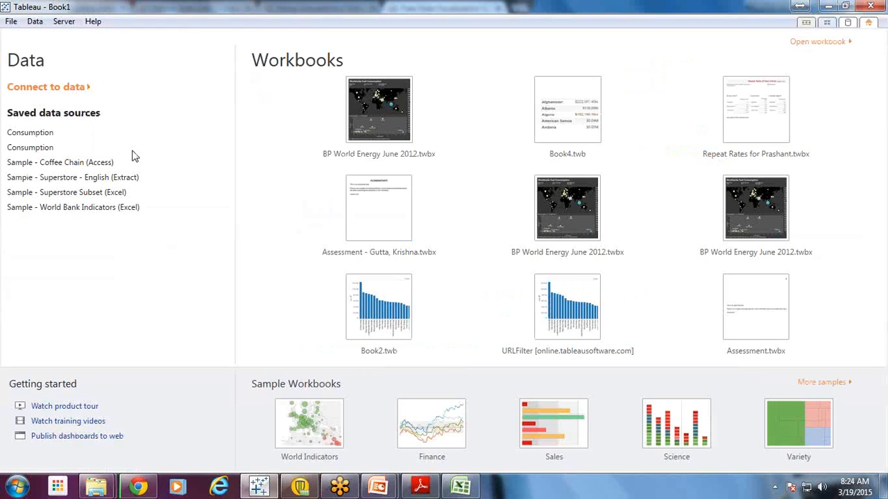
pyautogui.click(93, 21)
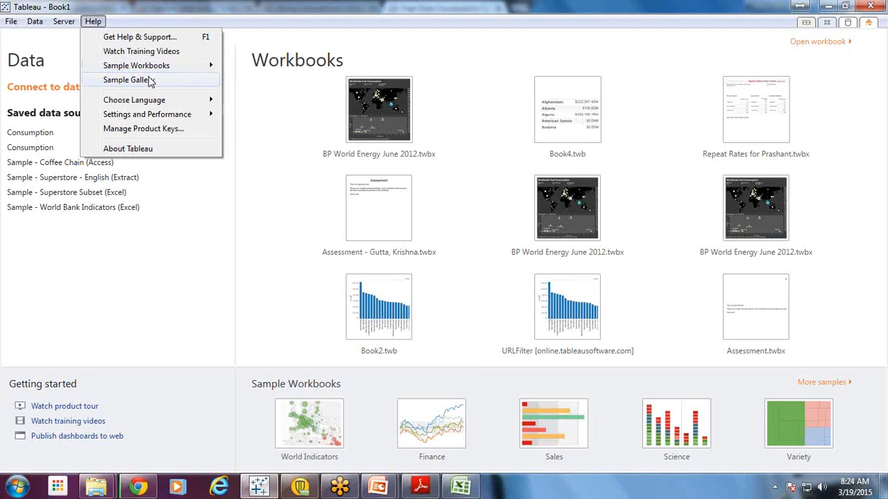
pyautogui.moveTo(158, 101)
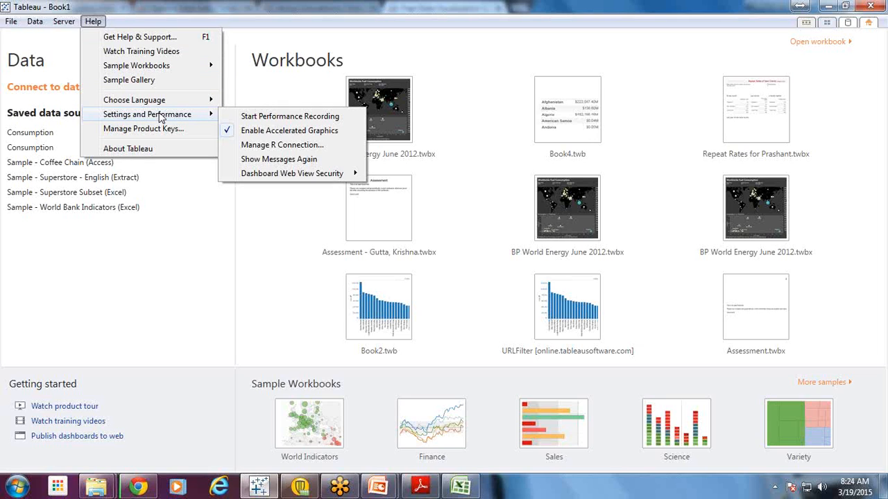
pyautogui.click(197, 284)
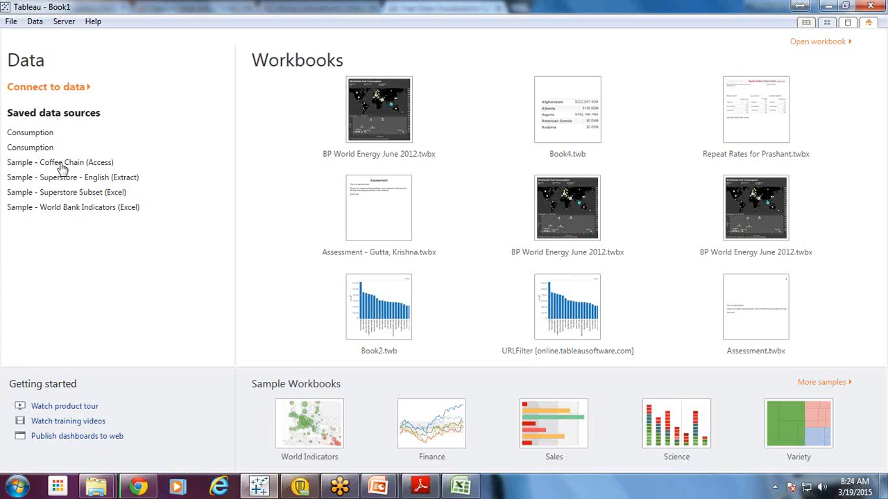
pyautogui.moveTo(712, 287)
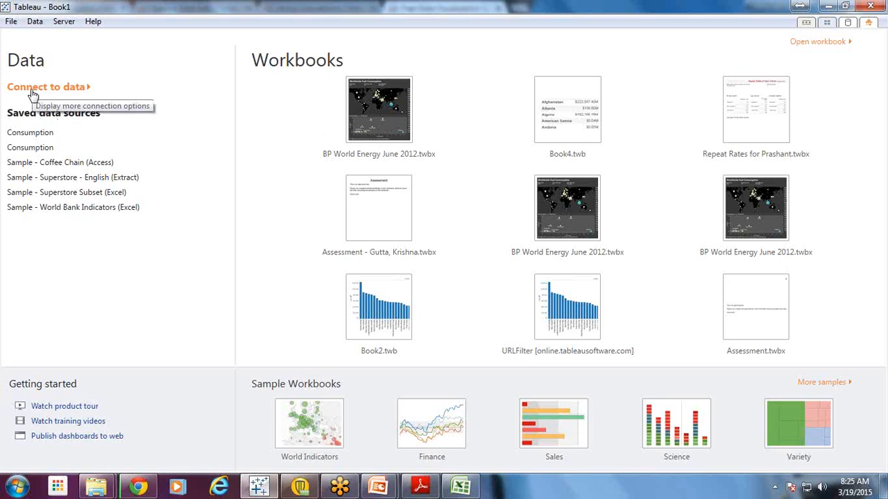
pyautogui.click(33, 22)
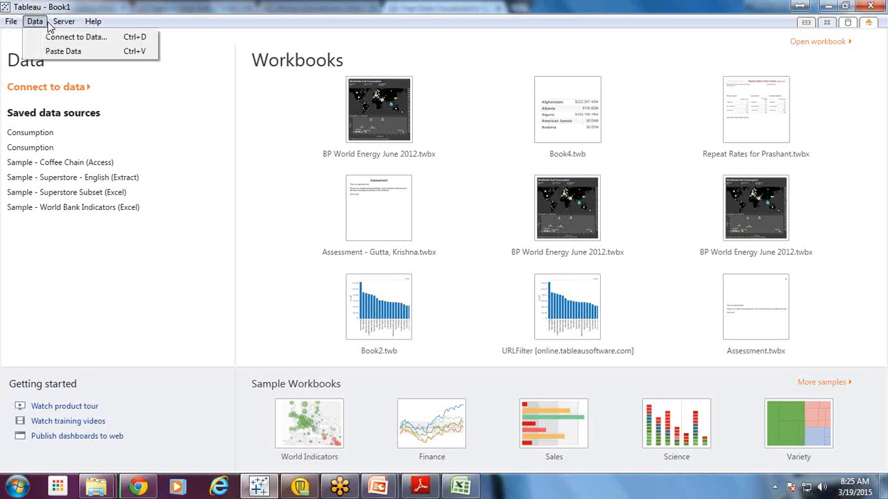
# View the folders in the My Tableau Repository location and close the folder selection without changing it
pyautogui.click(11, 22)
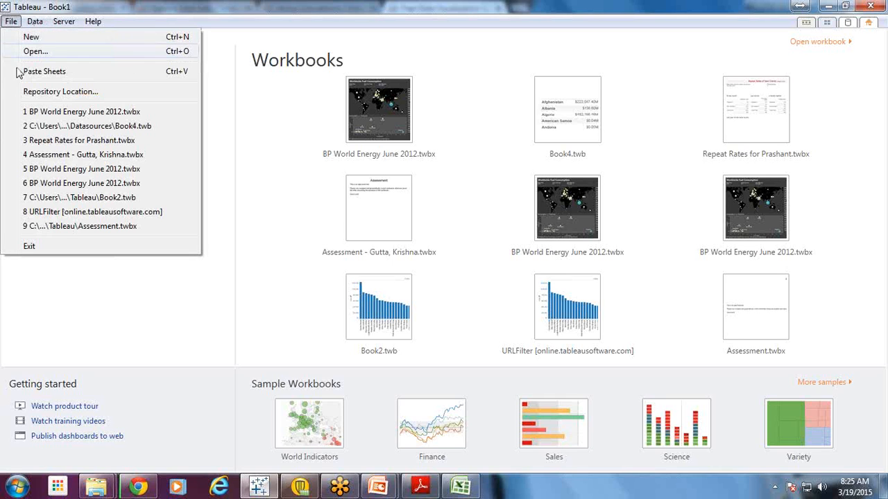
pyautogui.click(31, 91)
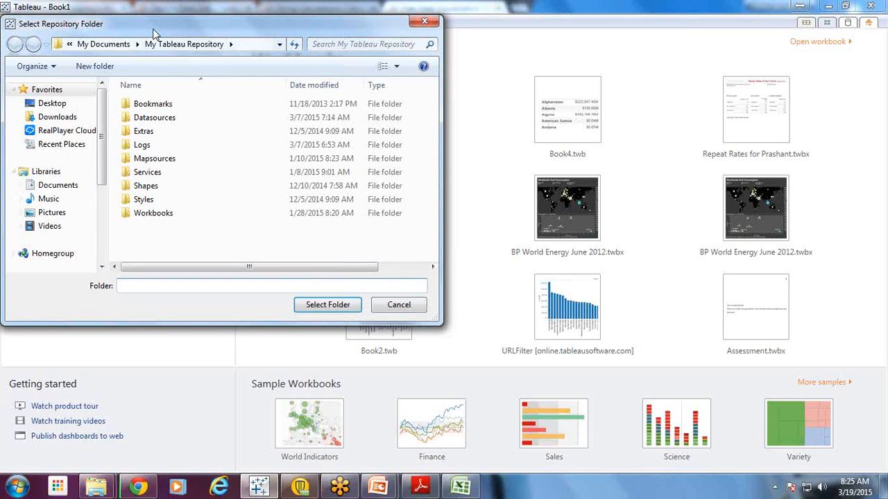
pyautogui.moveTo(154, 33); pyautogui.dragTo(325, 49)
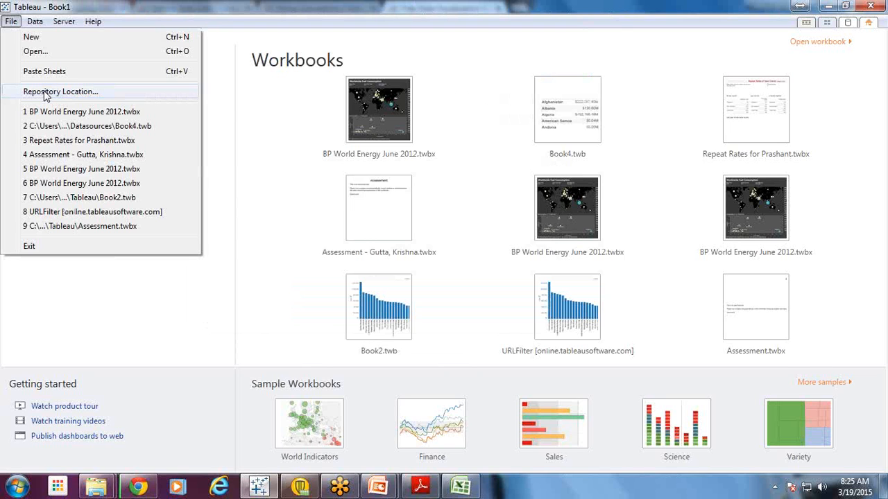
pyautogui.click(45, 92)
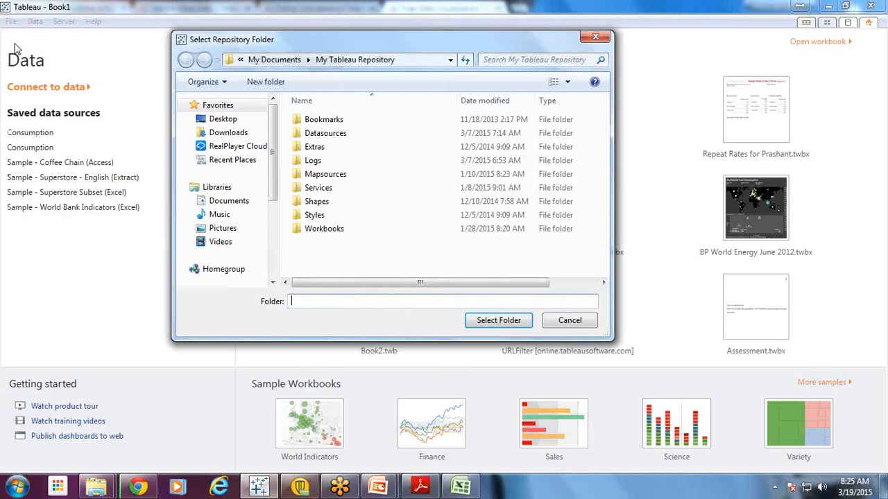
pyautogui.click(595, 40)
pyautogui.click(11, 22)
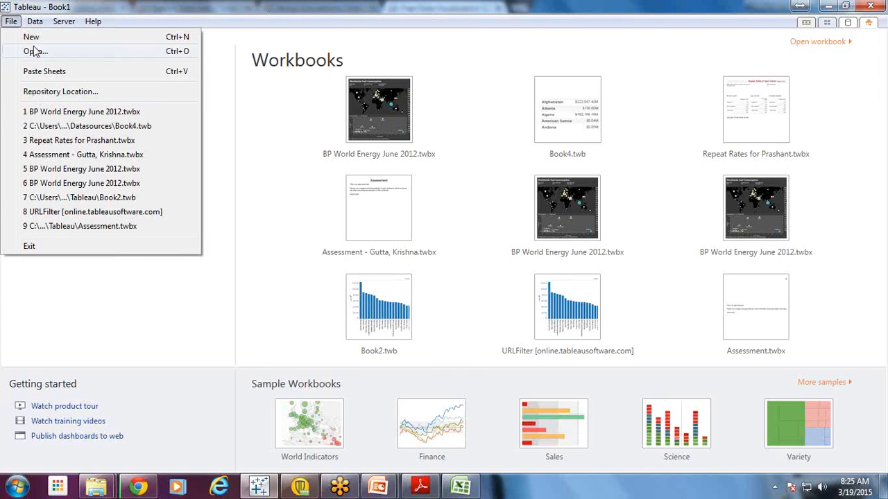
pyautogui.click(38, 22)
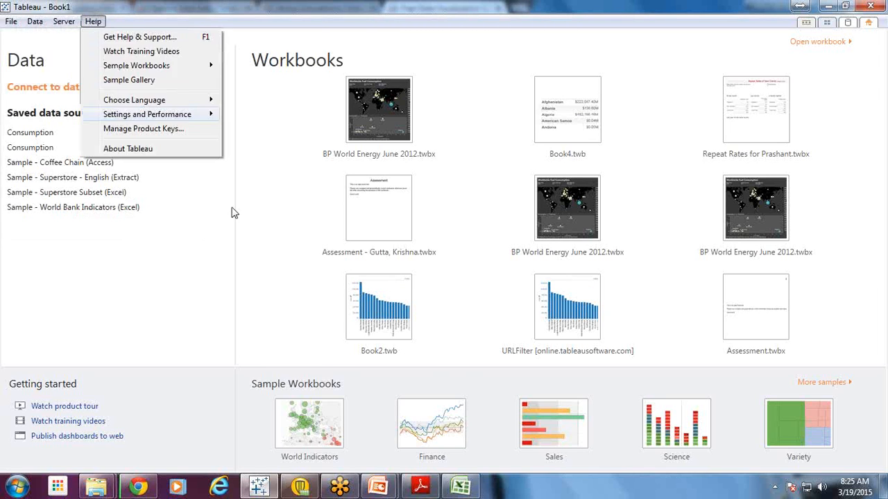
pyautogui.click(143, 317)
# Open the list of data connections and start connecting to a Tableau Data Extract file
pyautogui.click(52, 91)
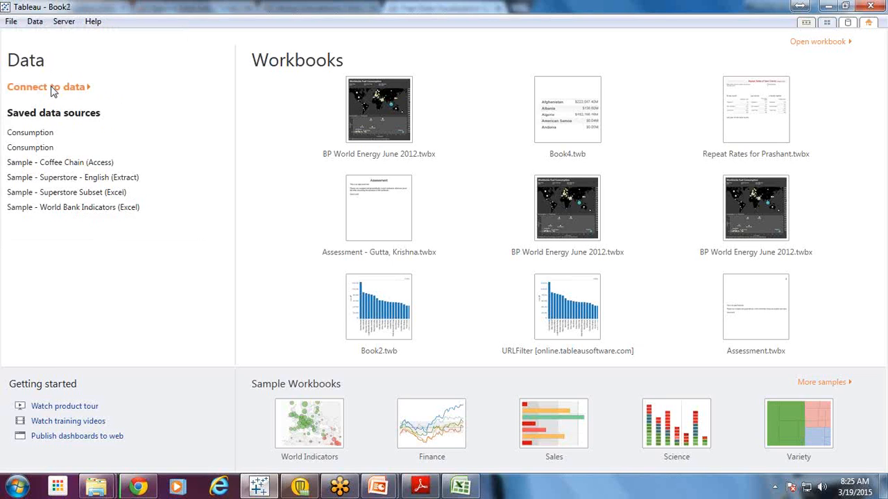
pyautogui.click(51, 87)
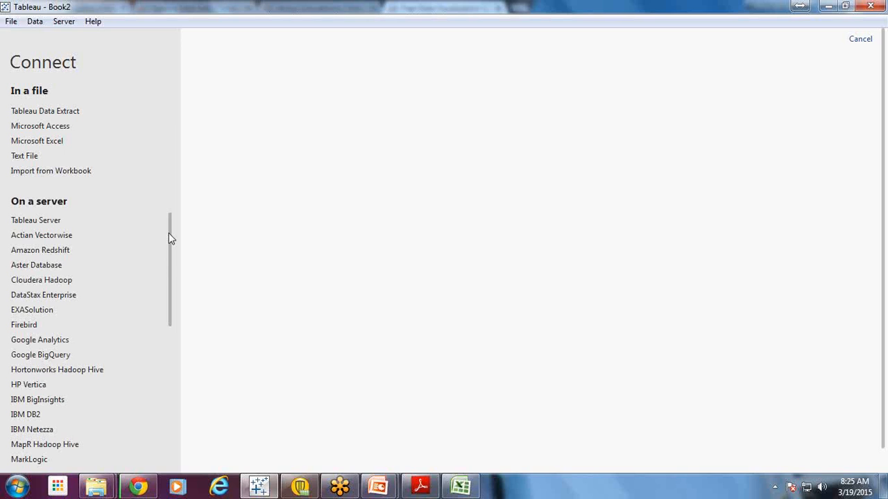
pyautogui.scroll(-1, 172, 259)
pyautogui.scroll(1, 172, 262)
pyautogui.click(73, 112)
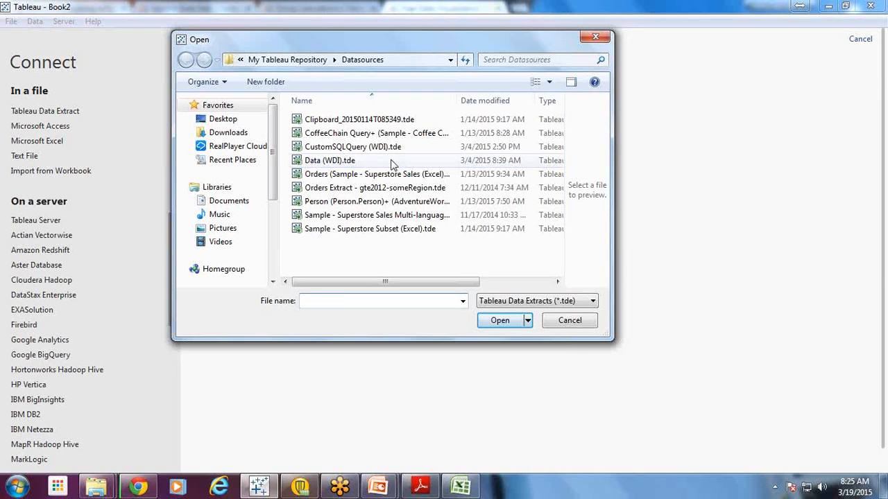
# Look through the My Tableau Repository folders, including Extras, in the file chooser
pyautogui.click(451, 61)
pyautogui.click(451, 61)
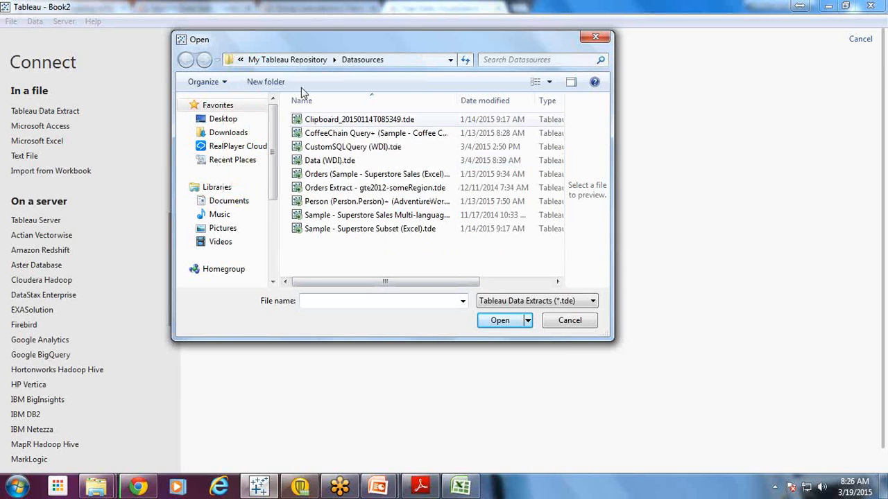
pyautogui.click(294, 63)
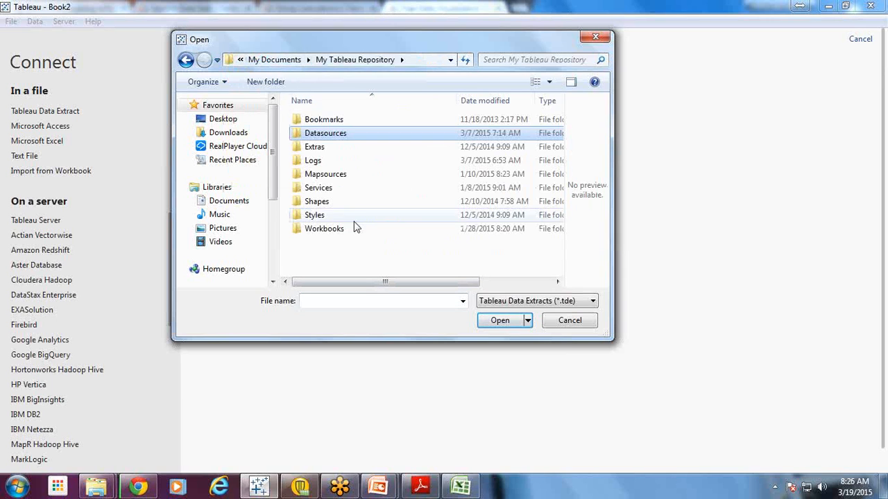
pyautogui.doubleClick(333, 147)
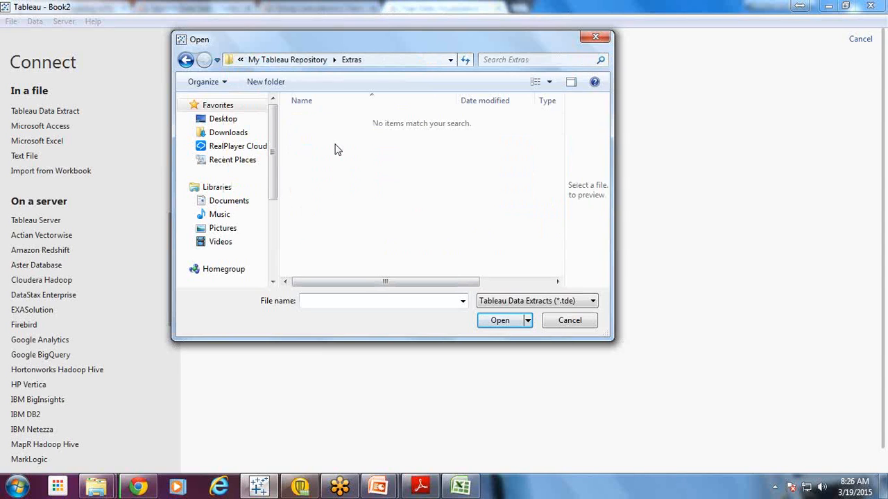
pyautogui.click(303, 63)
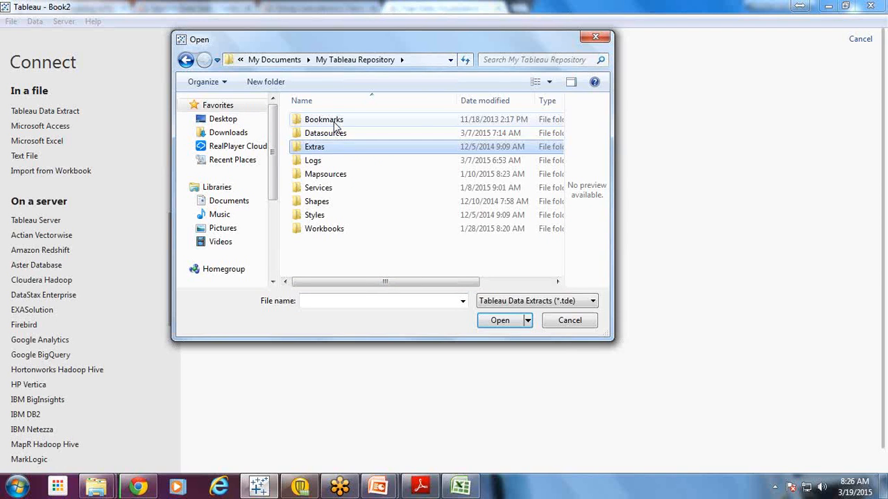
# Connect to the extract Data (WDI).tde in the repository's Datasources folder
pyautogui.doubleClick(339, 132)
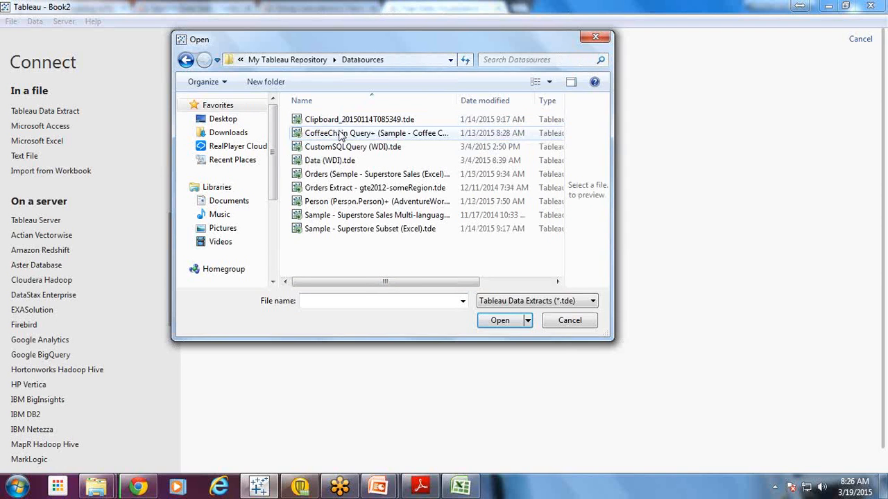
pyautogui.click(329, 160)
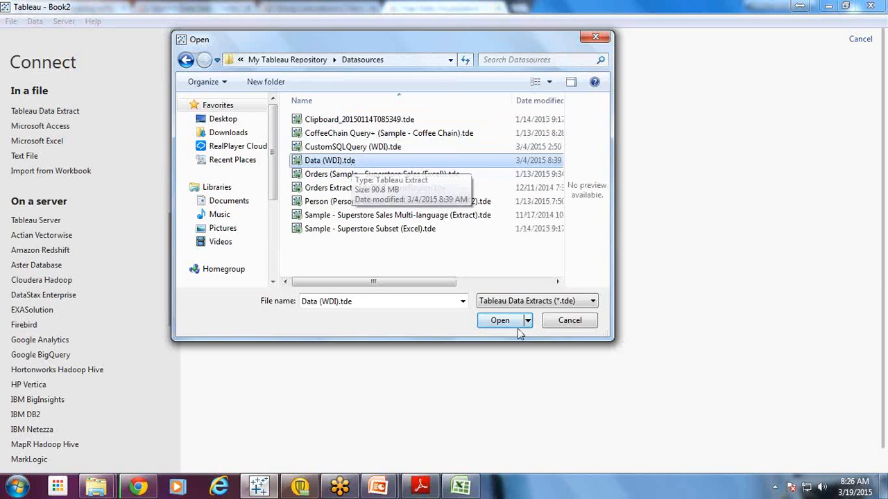
pyautogui.doubleClick(330, 161)
pyautogui.click(486, 278)
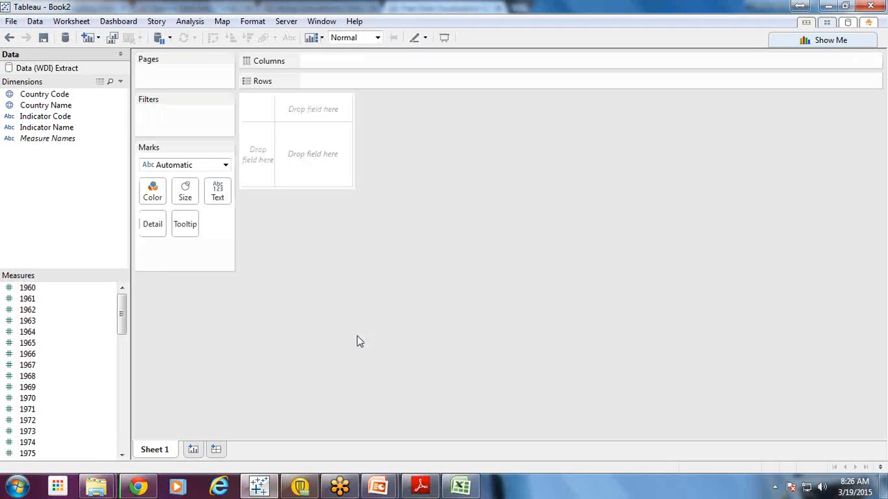
# Try Country Code on Rows, remove it, and place Country Name on Rows instead
pyautogui.moveTo(254, 167); pyautogui.dragTo(257, 165)
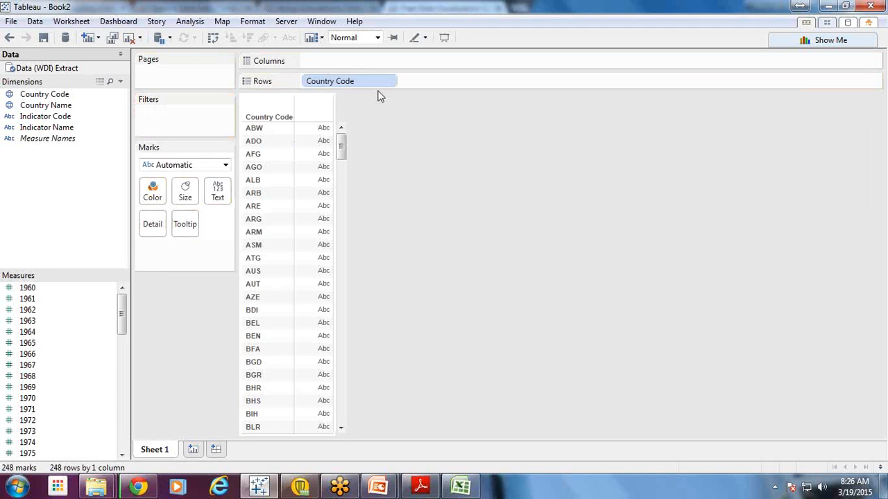
pyautogui.moveTo(375, 82); pyautogui.dragTo(360, 100)
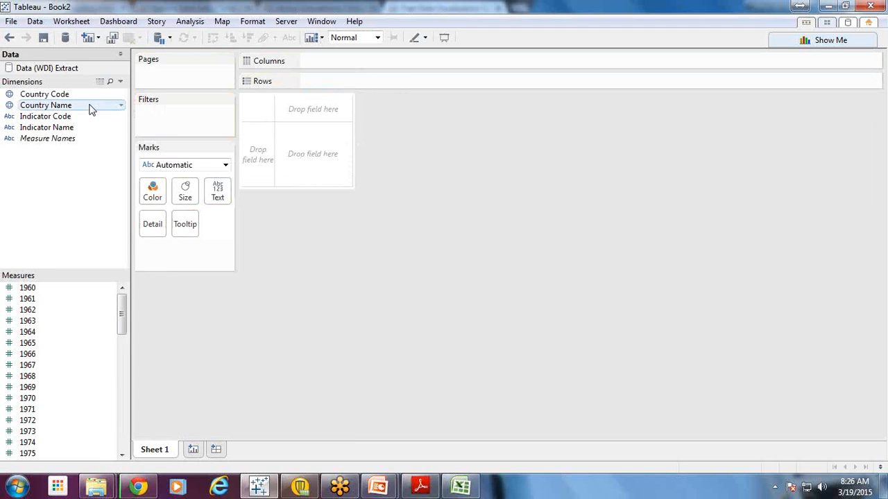
pyautogui.moveTo(91, 111); pyautogui.dragTo(319, 81)
# Add the 1960 measure to Columns and convert it to a discrete field
pyautogui.moveTo(31, 288); pyautogui.dragTo(339, 62)
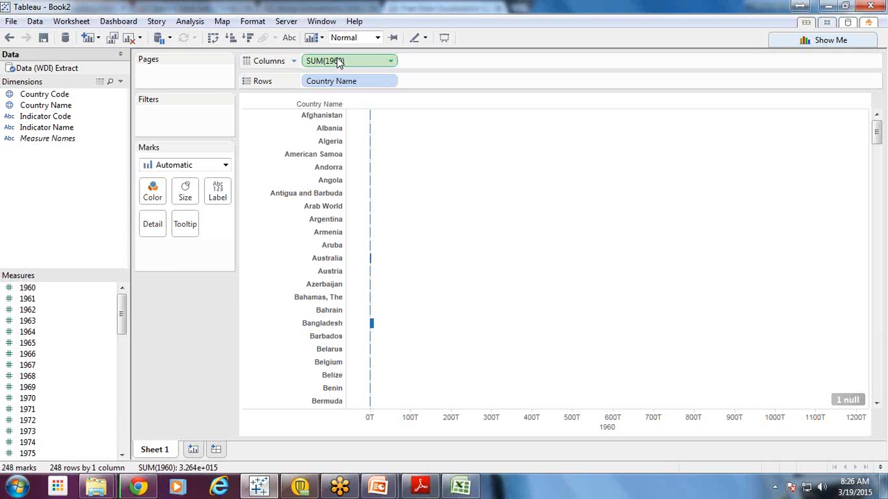
pyautogui.rightClick(339, 63)
pyautogui.click(352, 217)
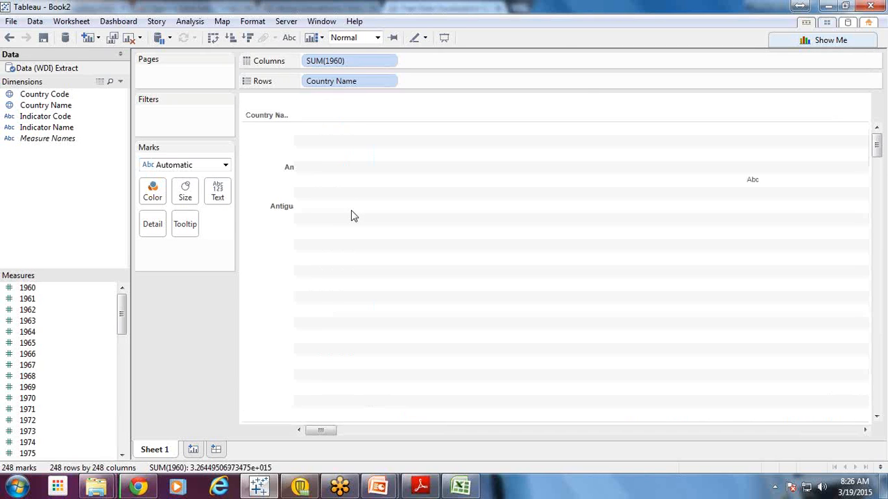
# Close the workbook without saving its changes
pyautogui.click(12, 21)
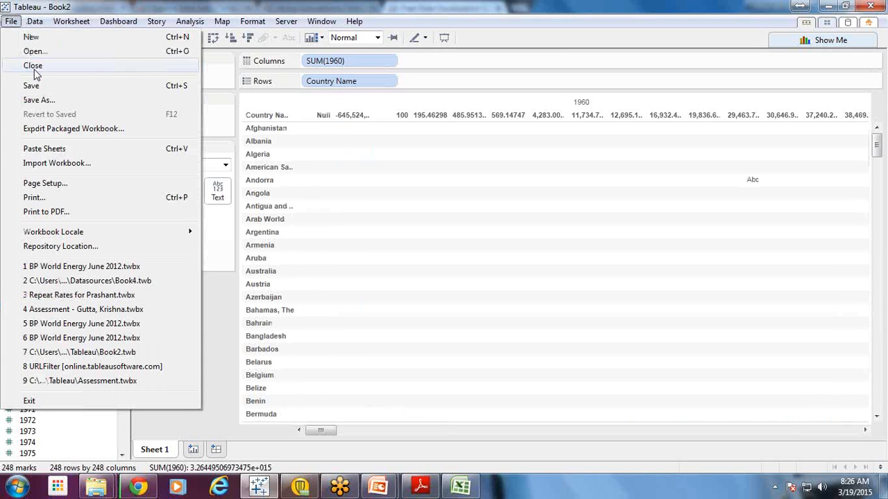
pyautogui.click(34, 66)
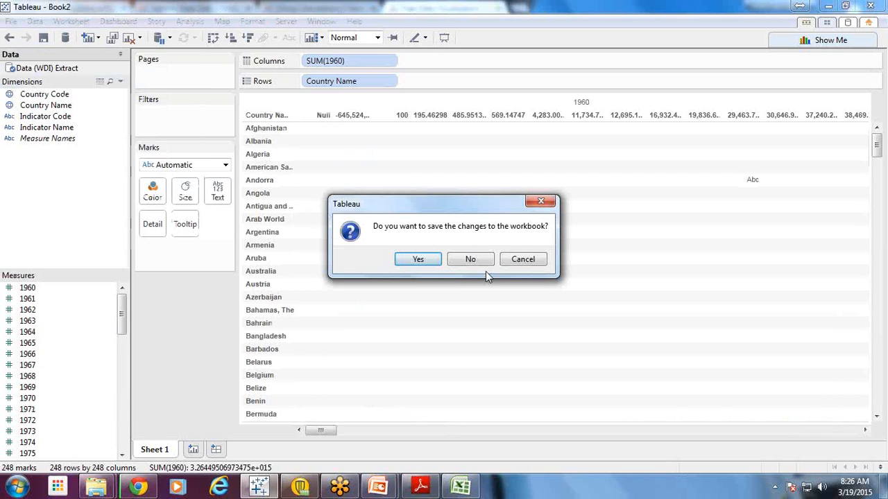
pyautogui.click(482, 264)
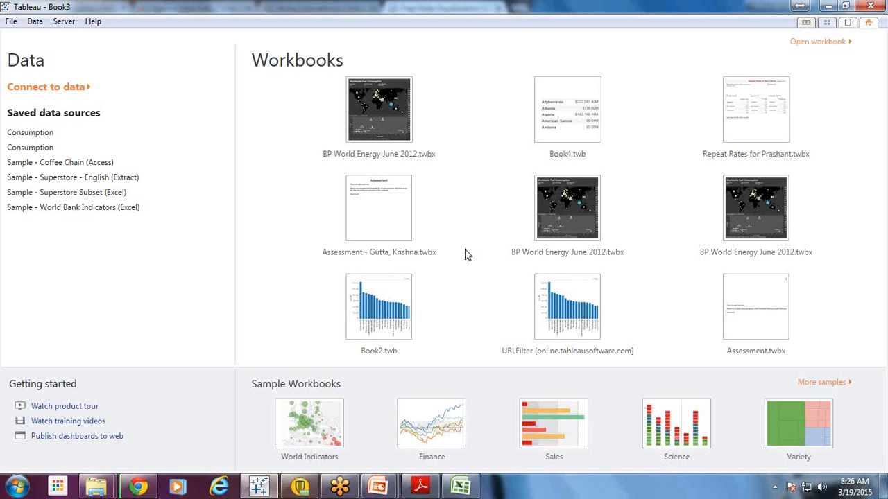
# Connect to the Excel workbook Sample - Superstore Sales (Excel).xls and add its Orders sheet to the data source
pyautogui.click(77, 90)
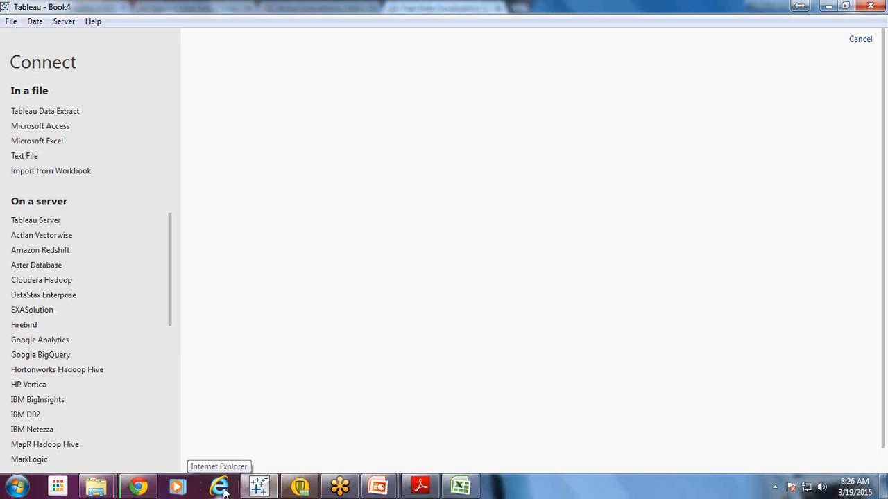
pyautogui.click(46, 143)
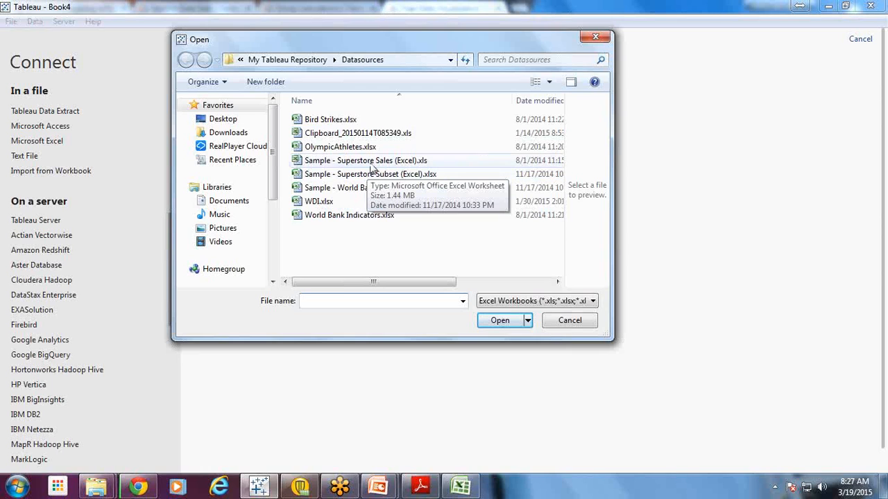
pyautogui.click(374, 162)
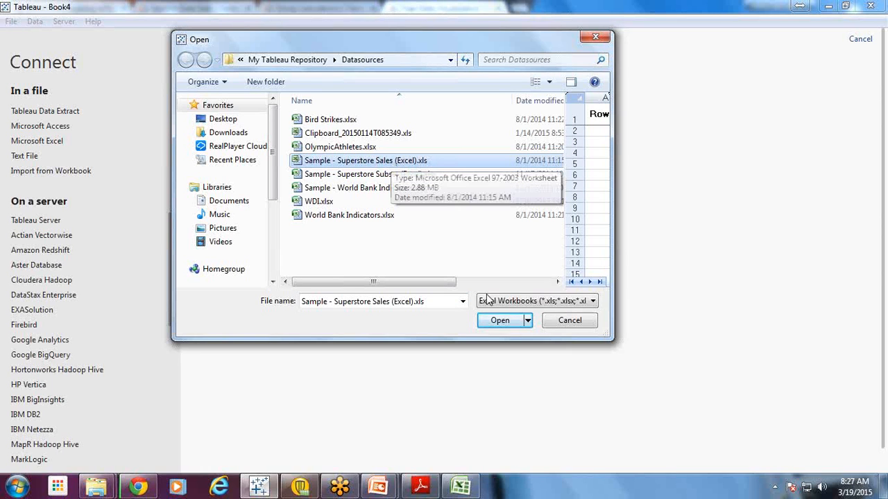
pyautogui.click(488, 320)
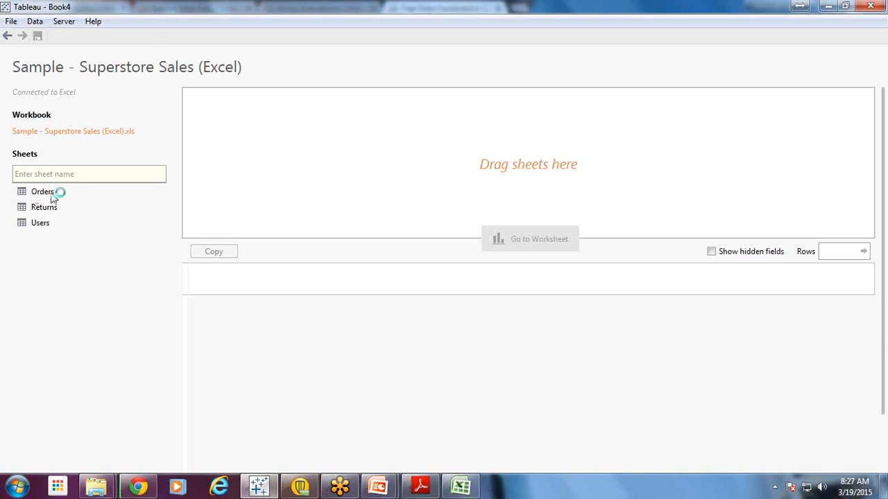
pyautogui.moveTo(42, 191); pyautogui.dragTo(261, 142)
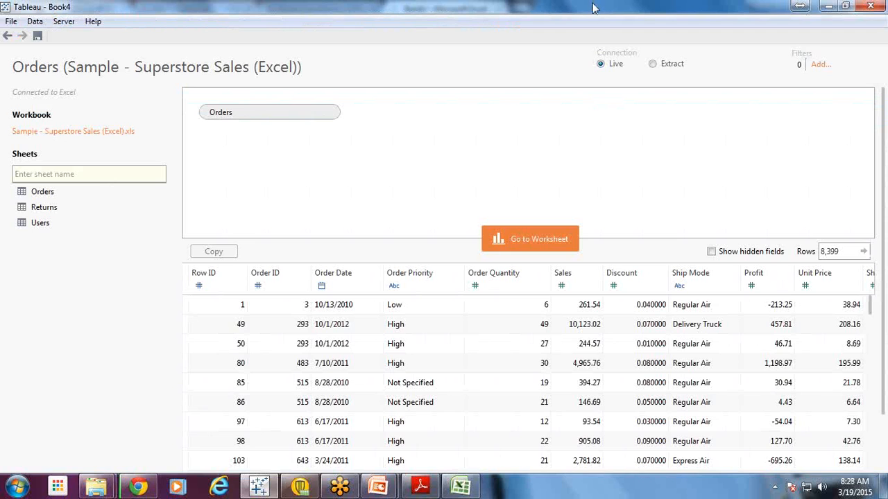
# Try the Extract connection with a refresh for the Orders data and switch the connection back to Live
pyautogui.click(653, 63)
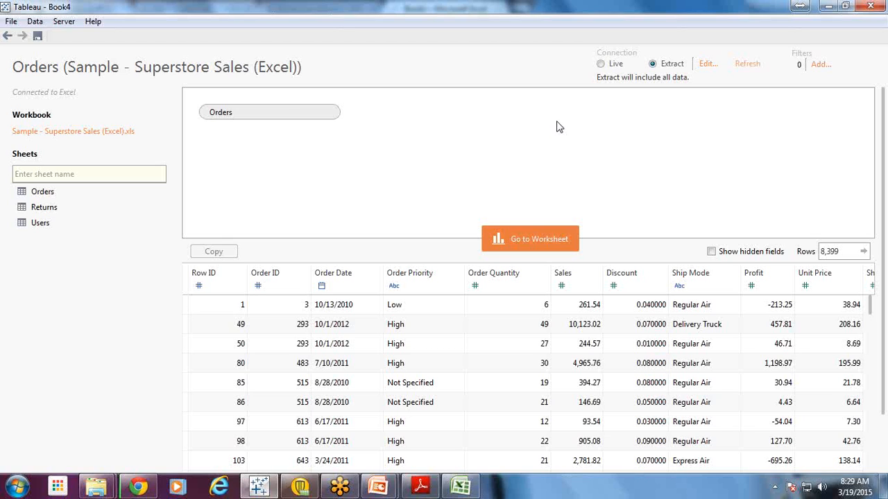
pyautogui.click(752, 63)
pyautogui.click(601, 65)
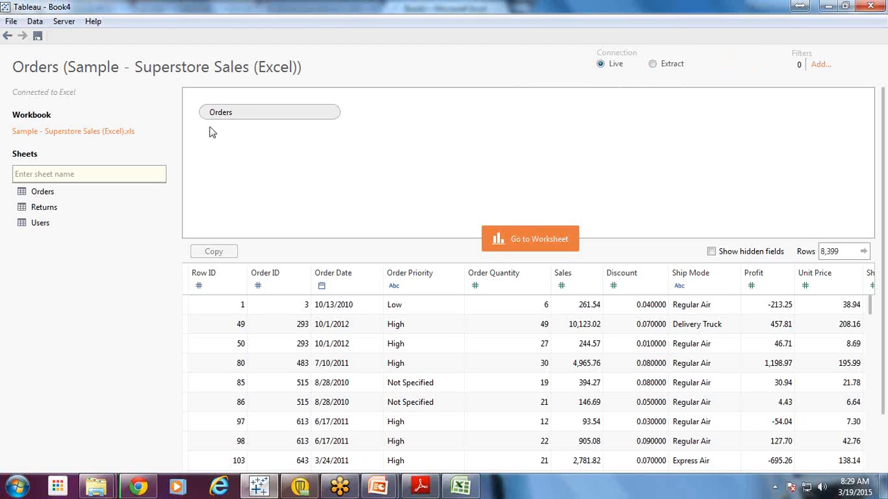
# Switch the Orders connection to Extract and open the field list for adding an extract filter
pyautogui.click(653, 65)
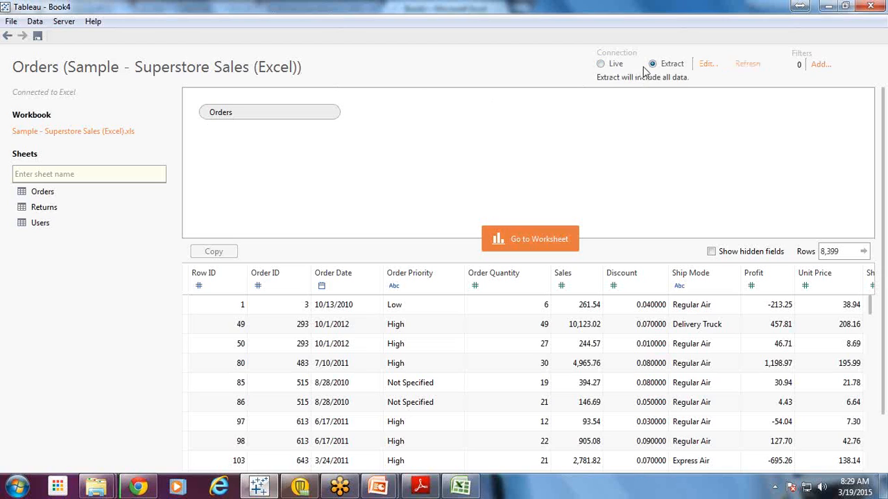
pyautogui.click(706, 65)
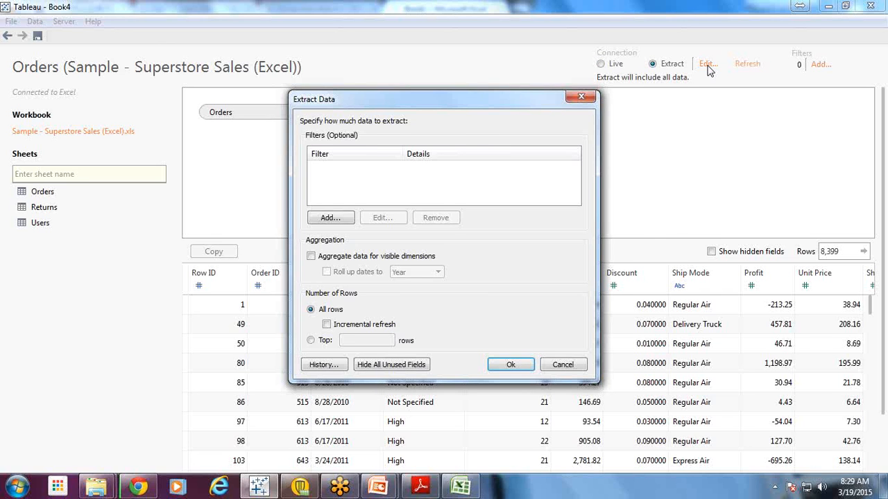
pyautogui.moveTo(389, 100); pyautogui.dragTo(467, 90)
pyautogui.click(409, 208)
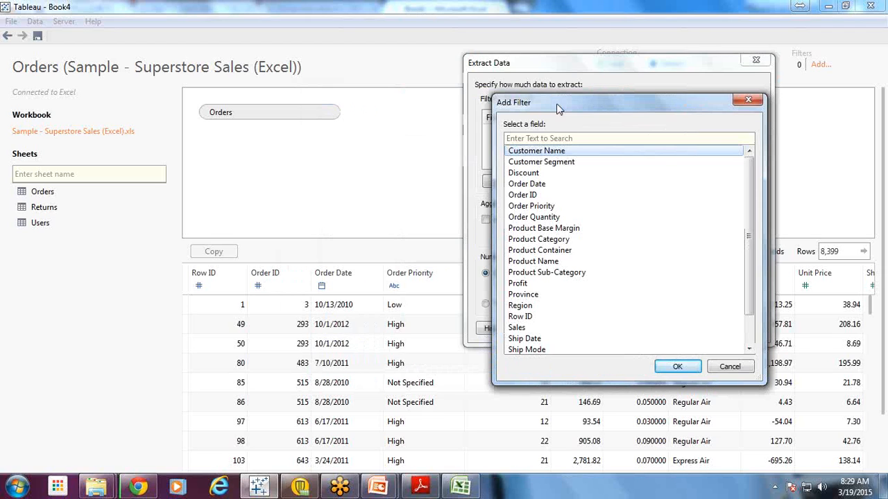
# Choose Sales as the field for the extract filter
pyautogui.moveTo(559, 109); pyautogui.dragTo(488, 71)
pyautogui.click(455, 146)
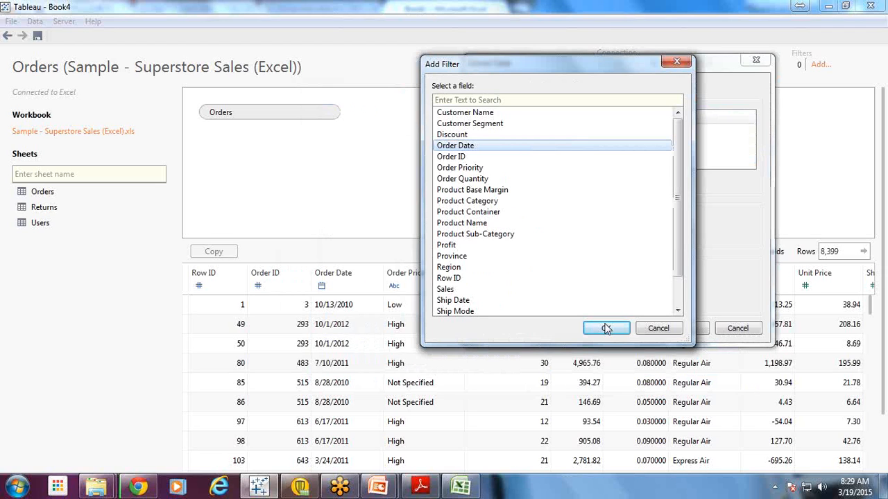
pyautogui.click(667, 256)
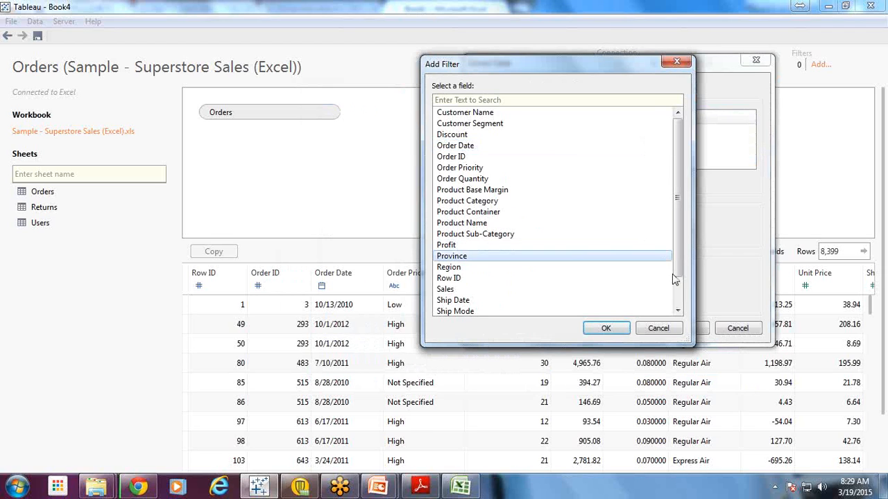
pyautogui.moveTo(673, 279); pyautogui.dragTo(680, 298)
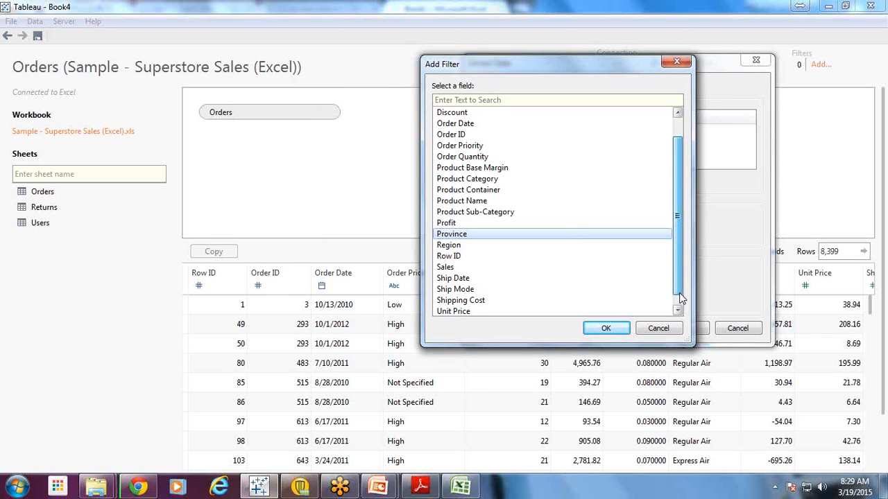
pyautogui.scroll(-1, 679, 264)
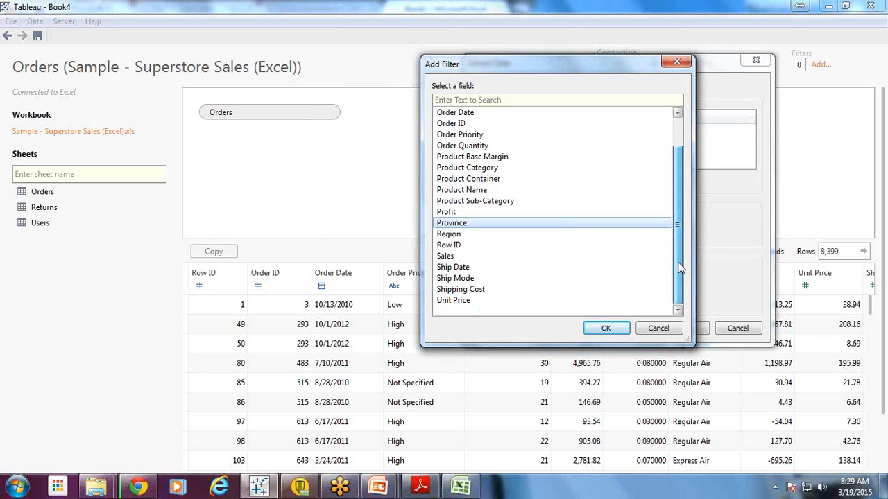
pyautogui.click(466, 258)
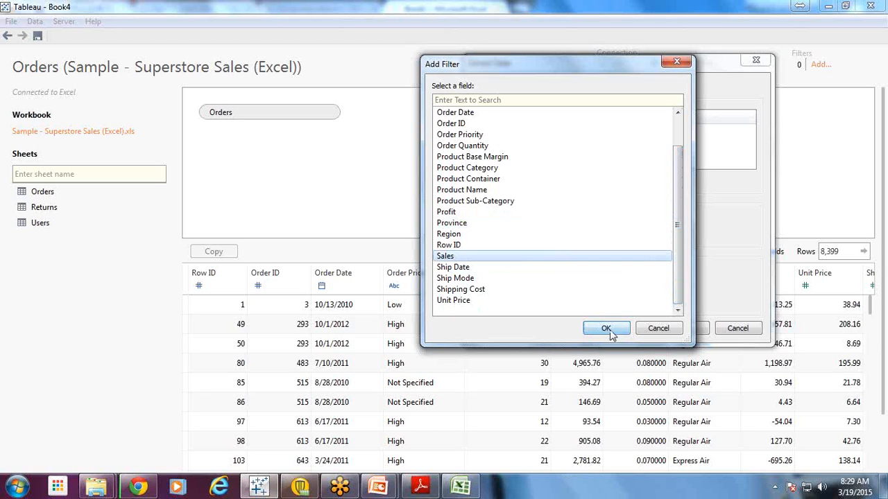
pyautogui.click(609, 333)
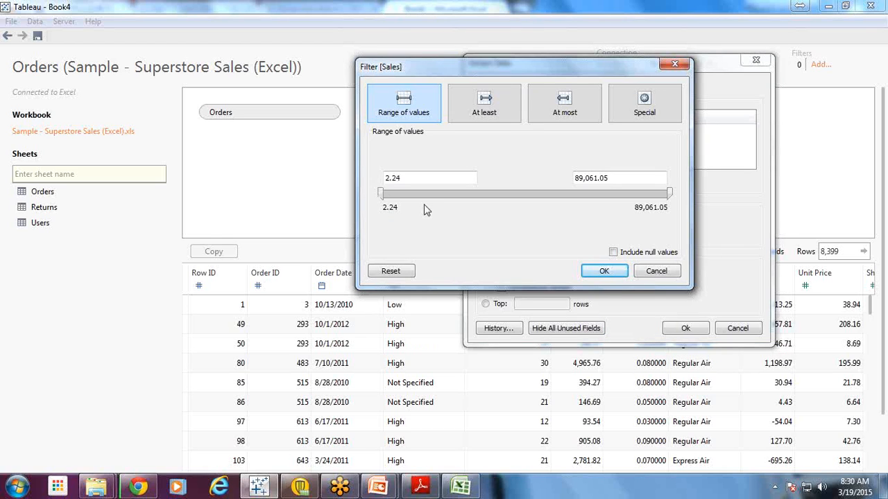
# Try a Sales range-of-values filter with a minimum of 50,000, and cancel the filter
pyautogui.click(380, 199)
pyautogui.moveTo(380, 200)
pyautogui.mouseDown()
pyautogui.moveTo(553, 195)
pyautogui.moveTo(540, 194)
pyautogui.mouseUp()
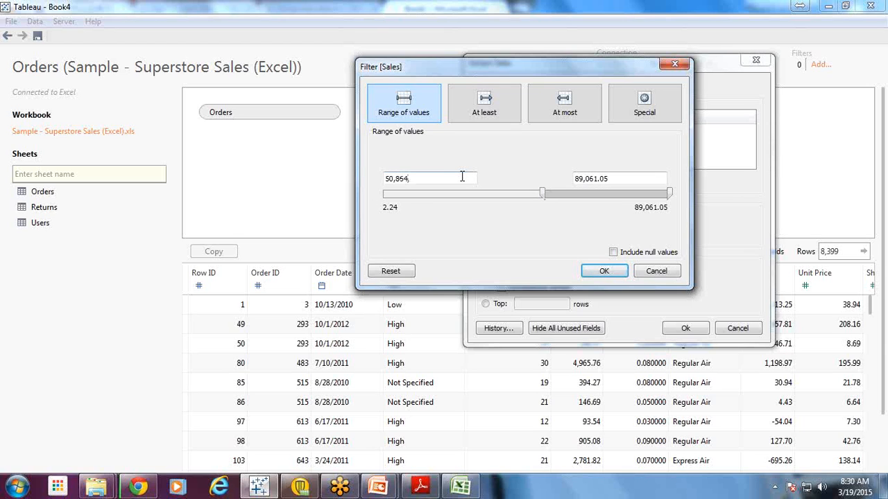
pyautogui.press('BackSpace')
pyautogui.press('BackSpace')
pyautogui.press('BackSpace')
pyautogui.write('000')
pyautogui.click(657, 271)
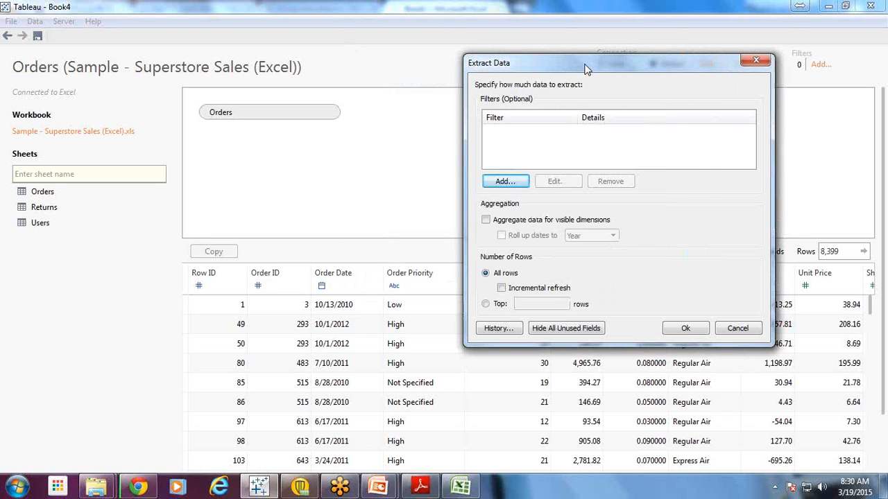
# Start another extract filter on Order Date using the Relative date option
pyautogui.moveTo(500, 64); pyautogui.dragTo(488, 63)
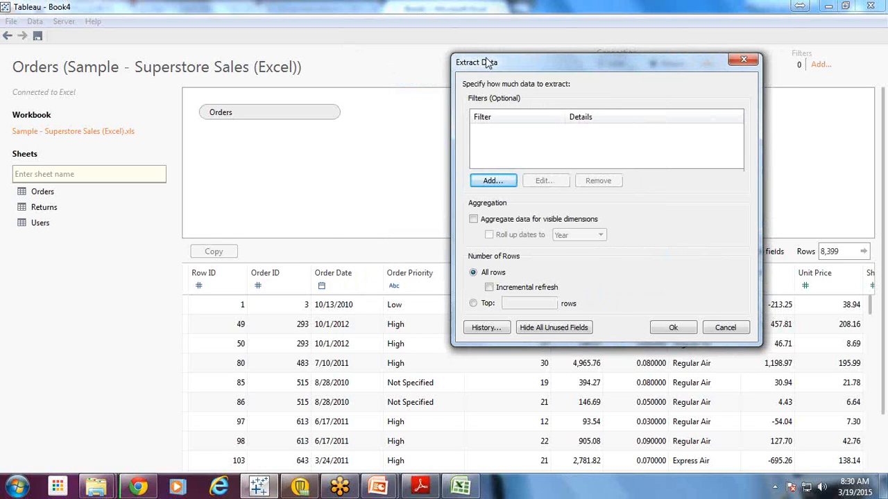
pyautogui.moveTo(487, 63); pyautogui.dragTo(390, 57)
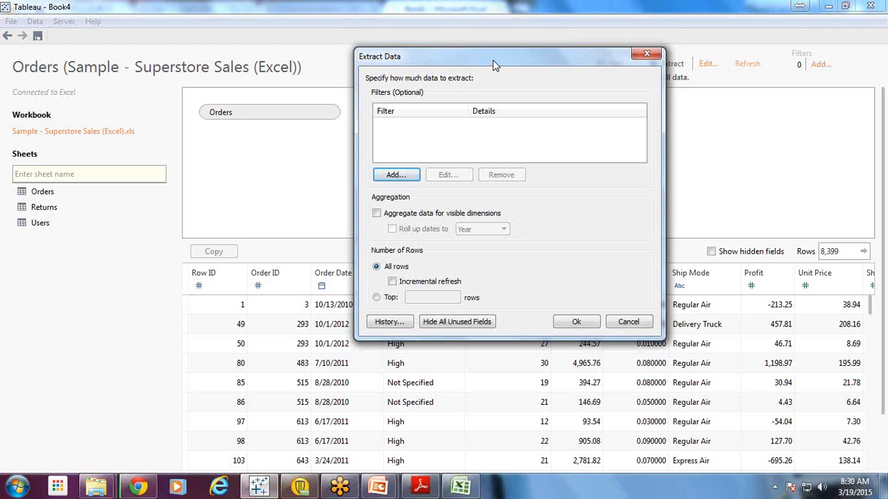
pyautogui.click(415, 174)
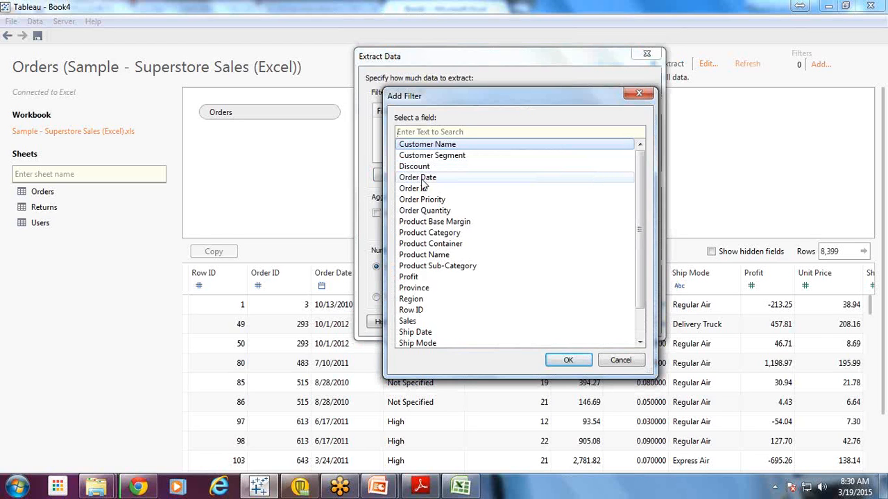
pyautogui.click(418, 178)
pyautogui.click(562, 365)
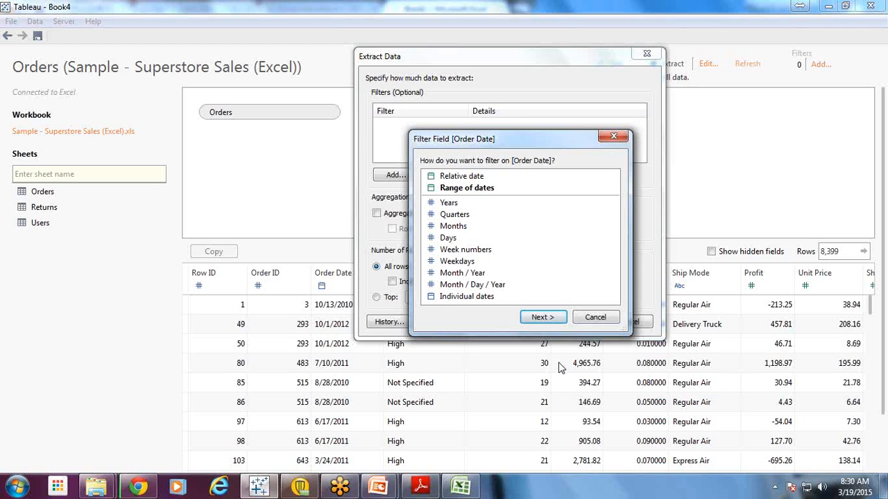
pyautogui.click(462, 177)
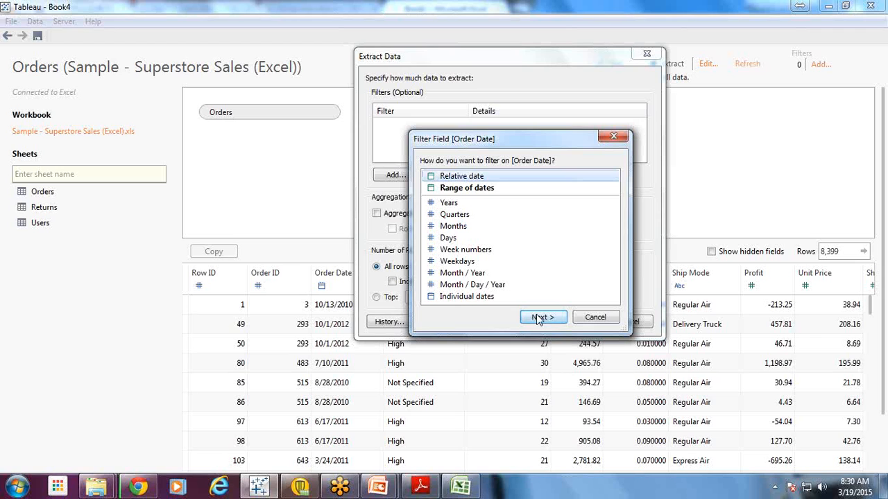
pyautogui.click(541, 318)
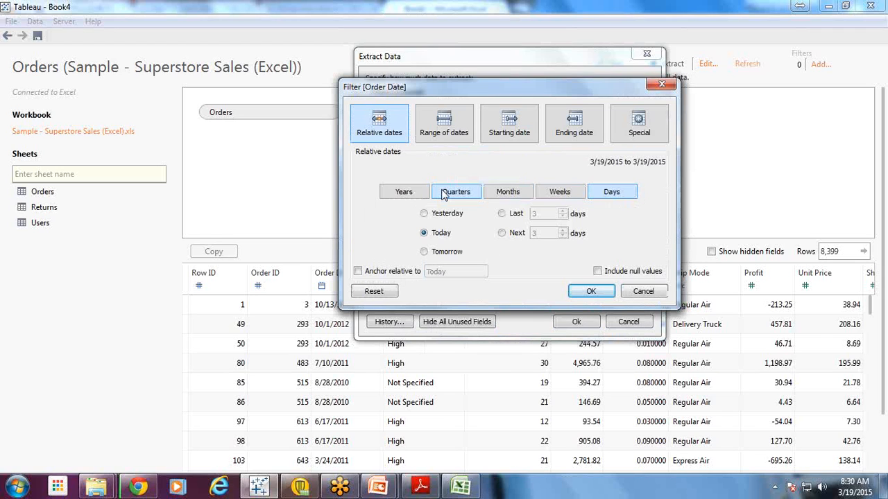
# Try limiting Order Date to the last 3 months, and dismiss both the filter and the extract settings
pyautogui.click(508, 192)
pyautogui.click(501, 214)
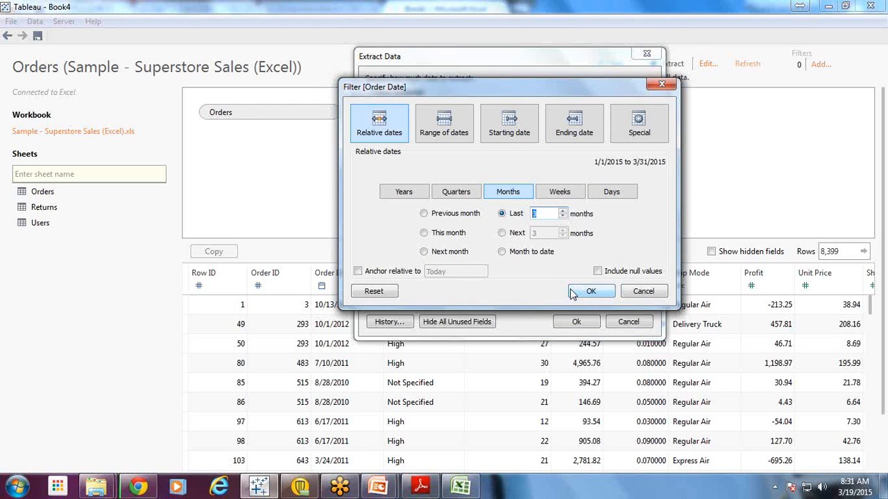
pyautogui.click(643, 292)
pyautogui.click(643, 292)
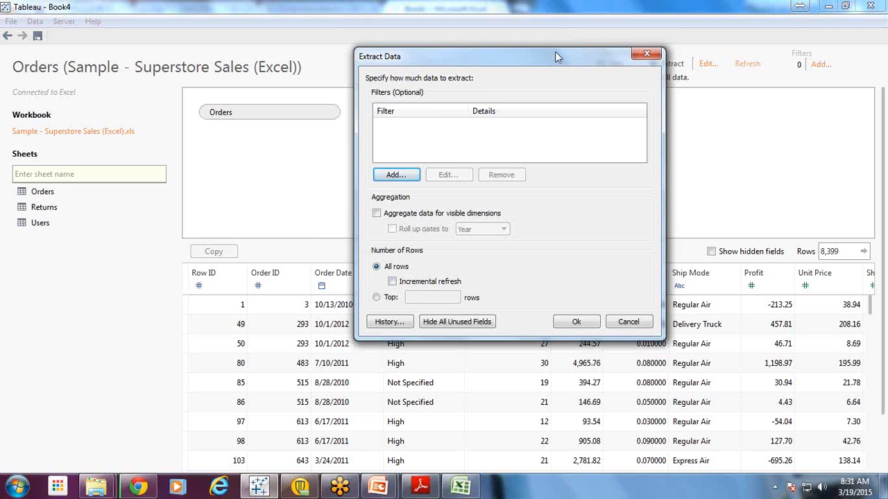
pyautogui.moveTo(555, 51); pyautogui.dragTo(522, 52)
pyautogui.click(621, 52)
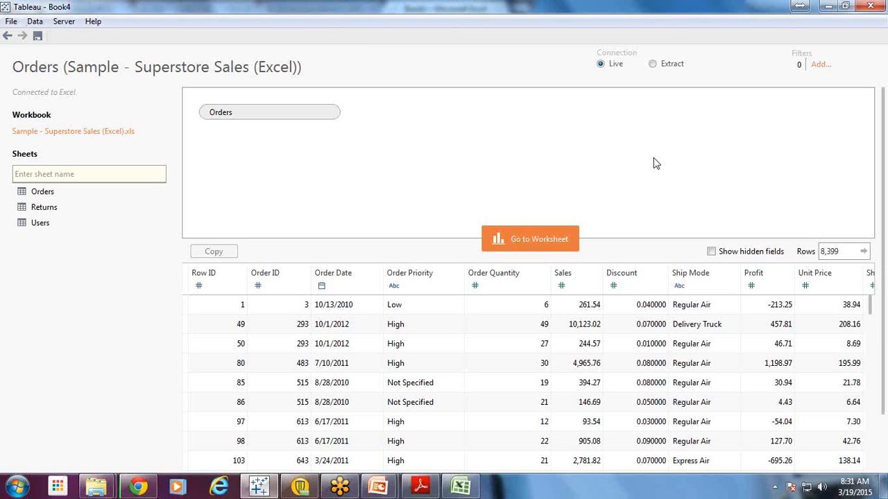
# Start a new workbook and show its data connection options
pyautogui.click(12, 22)
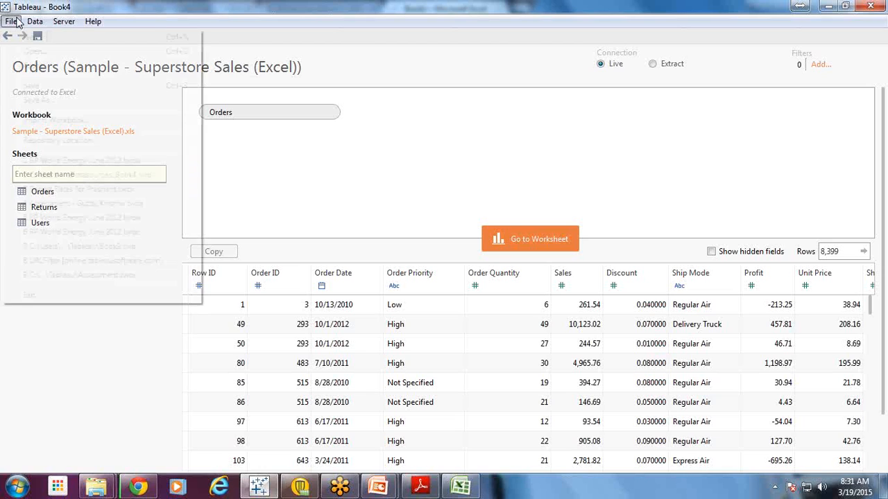
pyautogui.click(180, 172)
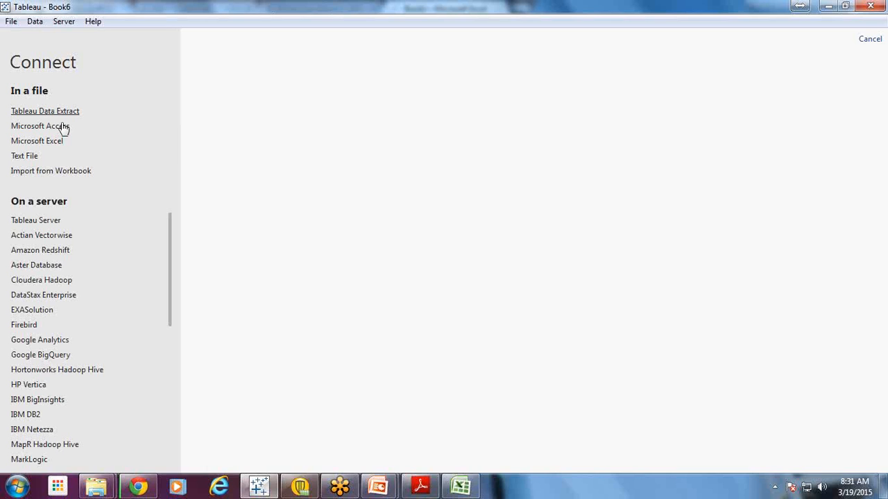
# Launch SQL Server Management Studio from the Microsoft SQL Server 2008 R2 program group
pyautogui.click(17, 487)
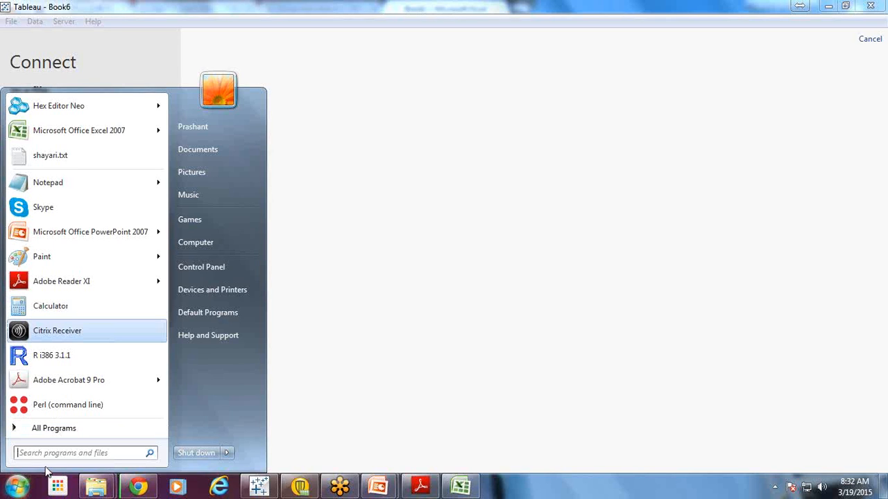
pyautogui.click(54, 428)
pyautogui.scroll(-5, 50, 191)
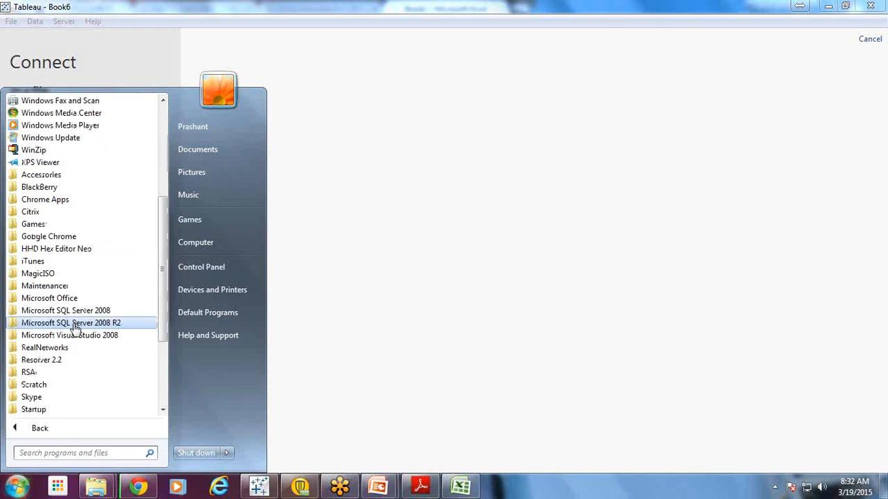
pyautogui.click(69, 322)
pyautogui.moveTo(59, 336); pyautogui.dragTo(63, 348)
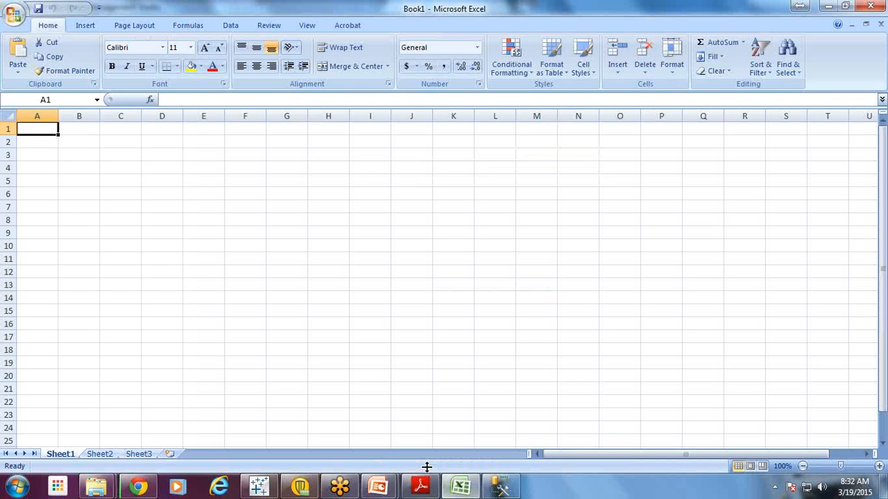
# In Excel's blank Book1, examine how far Sheet1's rows extend by going to the end of column A
pyautogui.hotkey('ctrl', 'Down')
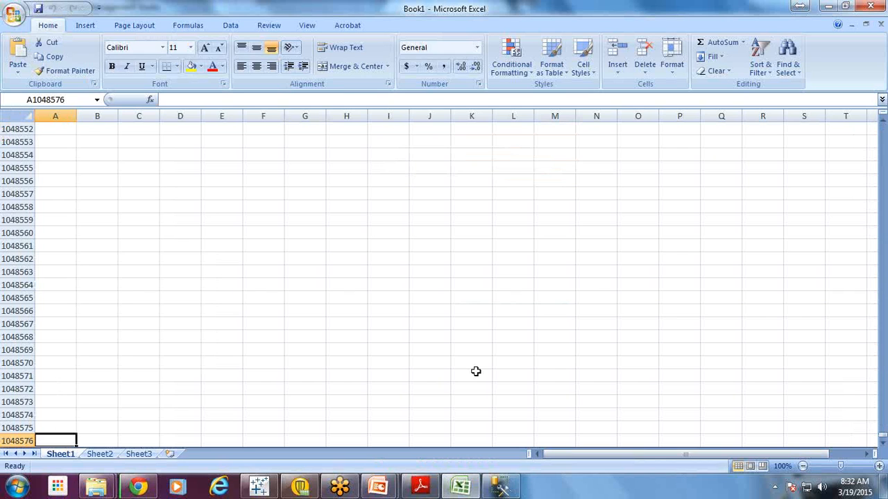
pyautogui.hotkey('ctrl', 'Home')
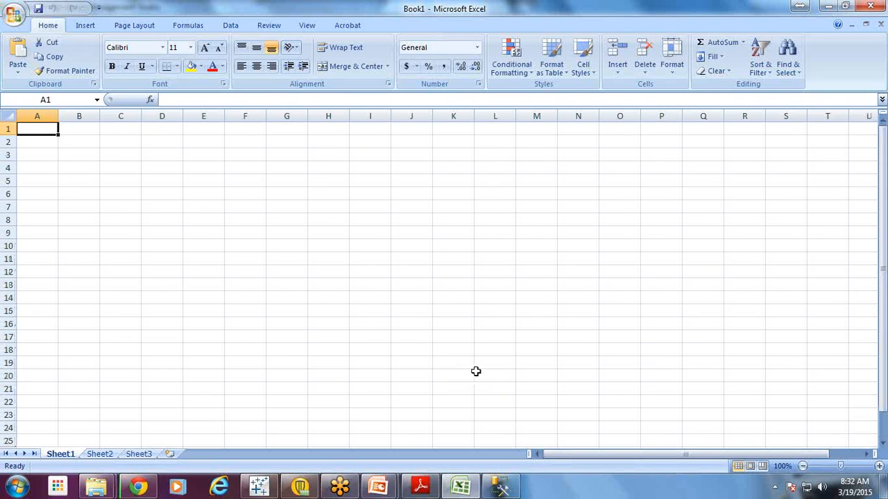
pyautogui.hotkey('ctrl', 'space')
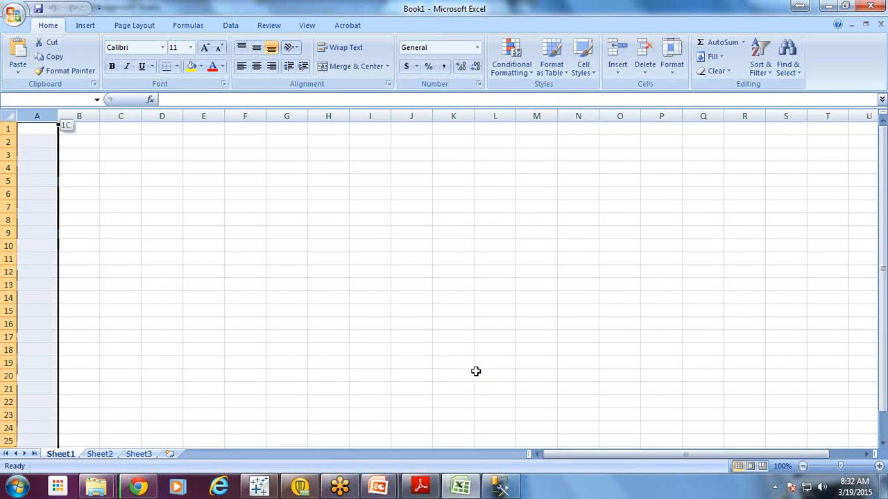
pyautogui.hotkey('ctrl', 'shift', 'Down')
pyautogui.hotkey('ctrl', 'shift', 'Up')
pyautogui.hotkey('ctrl', 'shift', 'Down')
pyautogui.hotkey('shift', 'Up')
pyautogui.hotkey('shift', 'Up')
pyautogui.hotkey('shift', 'Up')
pyautogui.hotkey('shift', 'Up')
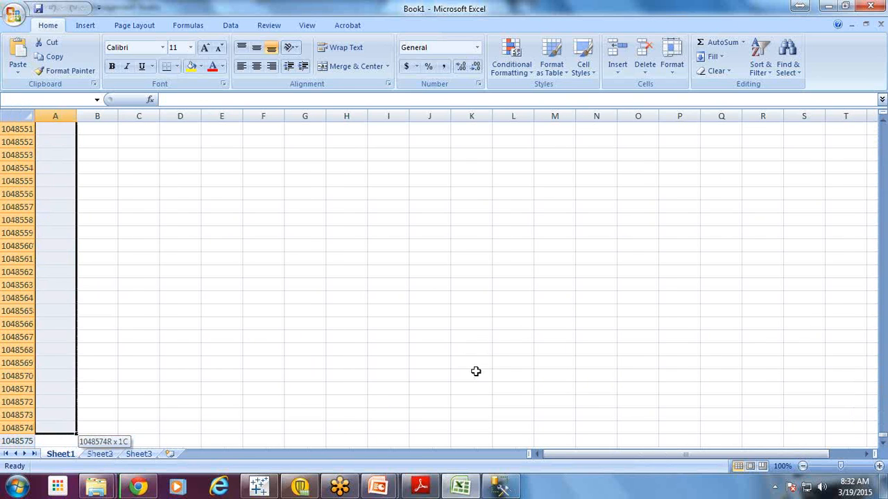
pyautogui.hotkey('shift', 'Right')
pyautogui.hotkey('shift', 'Right')
pyautogui.hotkey('shift', 'Right')
pyautogui.hotkey('shift', 'Right')
pyautogui.hotkey('shift', 'Right')
pyautogui.hotkey('shift', 'Right')
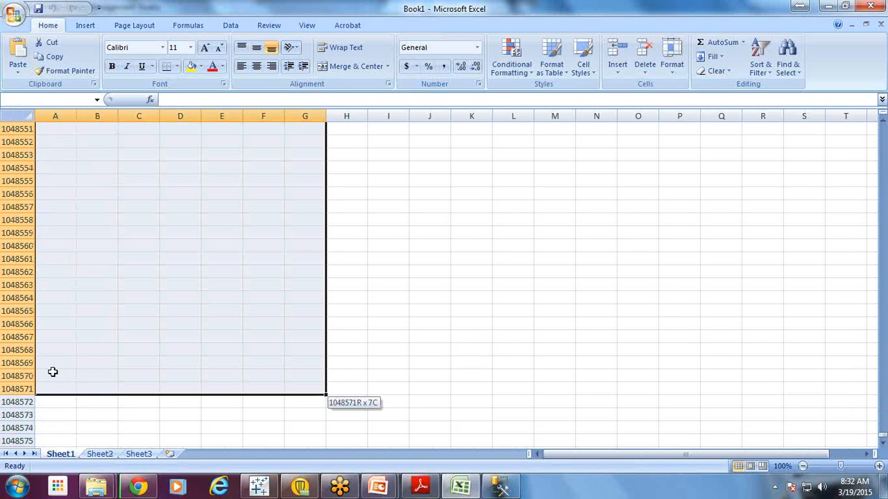
pyautogui.hotkey('shift', 'Up')
pyautogui.hotkey('shift', 'Up')
pyautogui.hotkey('shift', 'Up')
pyautogui.hotkey('shift', 'Left')
pyautogui.hotkey('shift', 'Left')
pyautogui.hotkey('shift', 'Left')
pyautogui.hotkey('shift', 'Left')
pyautogui.hotkey('shift', 'Left')
pyautogui.hotkey('shift', 'Left')
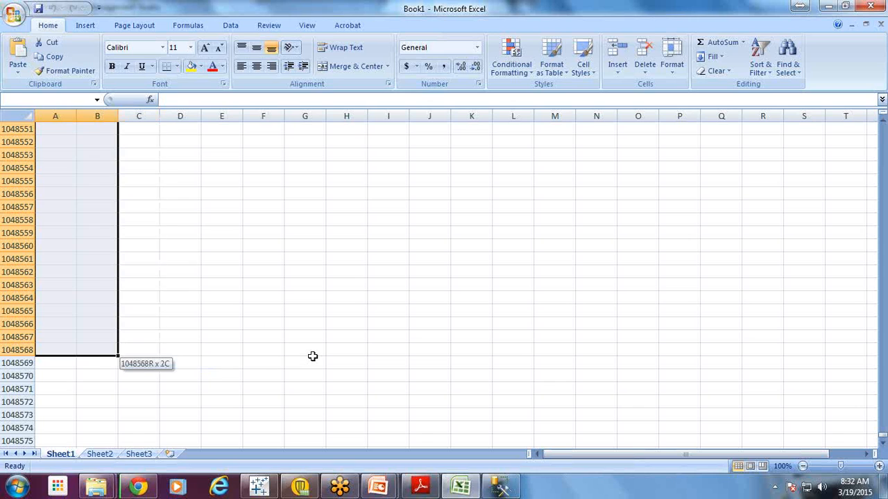
pyautogui.hotkey('shift', 'Up')
pyautogui.hotkey('shift', 'Up')
pyautogui.hotkey('shift', 'Down')
pyautogui.hotkey('shift', 'Down')
pyautogui.hotkey('shift', 'Down')
pyautogui.hotkey('shift', 'Down')
pyautogui.hotkey('shift', 'Right')
pyautogui.hotkey('shift', 'Right')
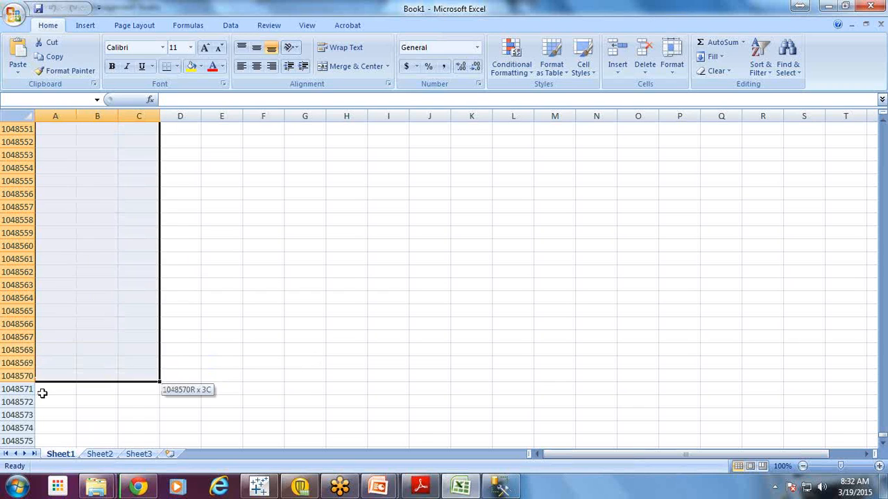
pyautogui.hotkey('shift', 'Left')
pyautogui.hotkey('shift', 'Left')
pyautogui.hotkey('shift', 'Down')
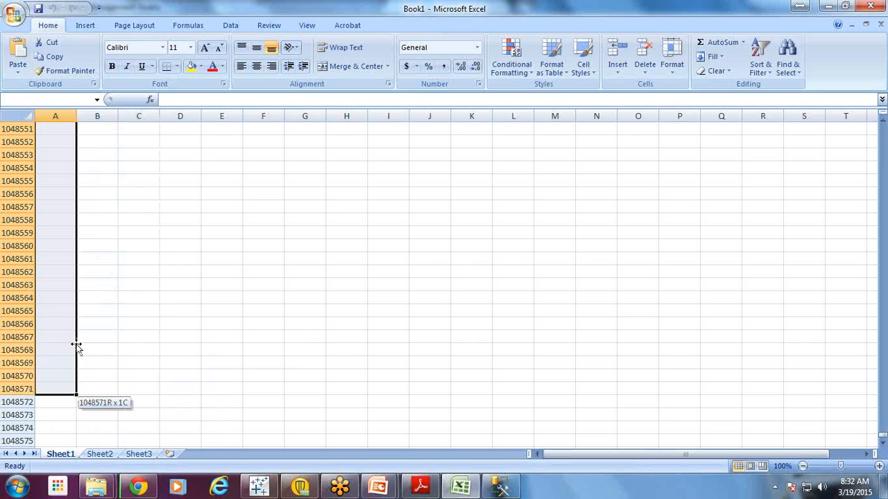
pyautogui.hotkey('shift', 'Up')
pyautogui.hotkey('shift', 'Up')
pyautogui.hotkey('shift', 'Up')
pyautogui.hotkey('shift', 'Up')
pyautogui.hotkey('shift', 'Up')
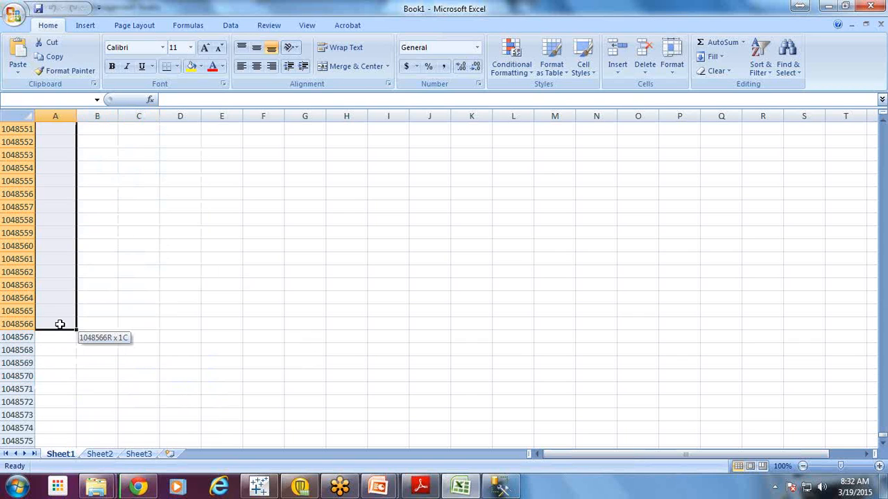
pyautogui.moveTo(67, 328)
pyautogui.mouseDown()
pyautogui.moveTo(89, 331)
pyautogui.moveTo(82, 323)
pyautogui.mouseUp()
pyautogui.click(78, 323)
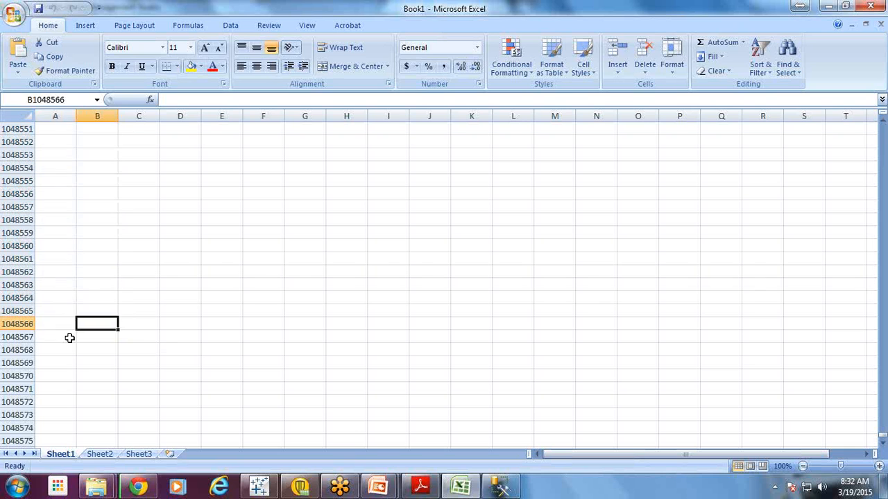
# Examine the last row of Sheet1 from column A, and return to the first cell
pyautogui.click(70, 337)
pyautogui.press('Up')
pyautogui.hotkey('ctrl', 'Home')
pyautogui.press('Down')
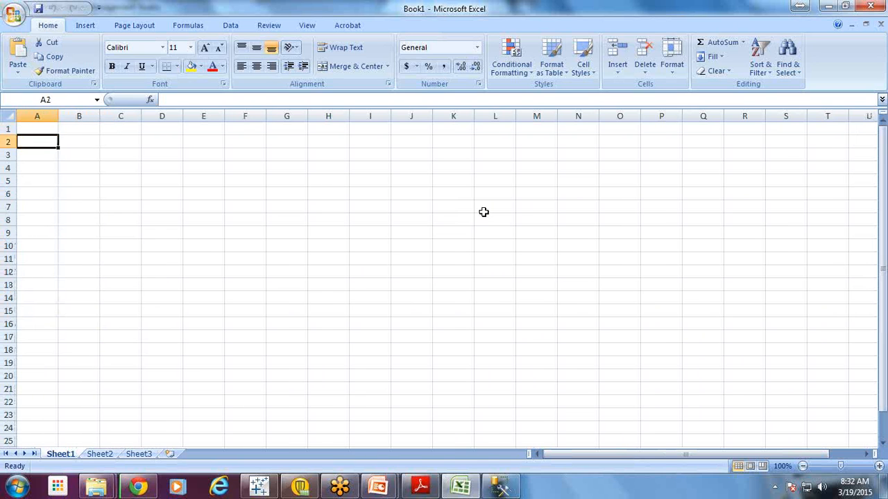
pyautogui.hotkey('ctrl', 'Down')
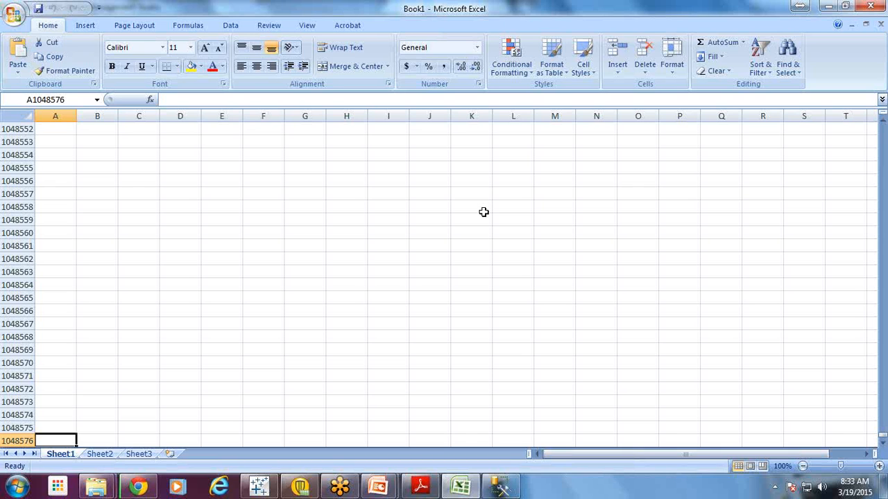
pyautogui.hotkey('ctrl', 'Home')
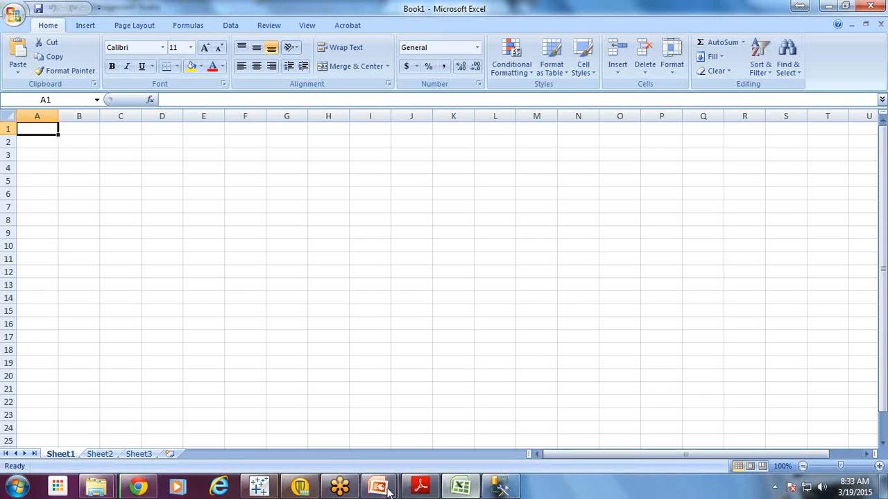
# In SQL Server Management Studio, copy the server name and connect to the Database Engine with Windows Authentication
pyautogui.click(498, 490)
pyautogui.click(477, 167)
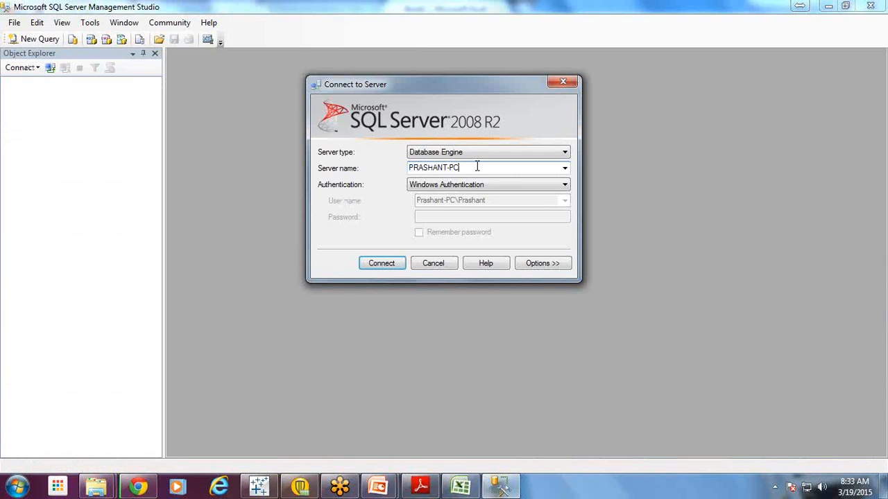
pyautogui.doubleClick(477, 167)
pyautogui.hotkey('ctrl', 'c')
pyautogui.click(381, 263)
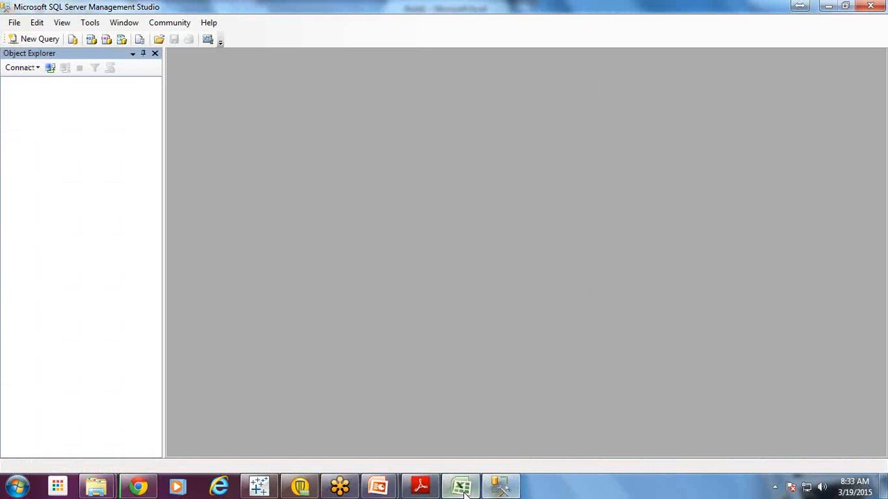
# In Tableau, connect to Microsoft SQL Server using the copied server name and Windows Authentication
pyautogui.click(462, 489)
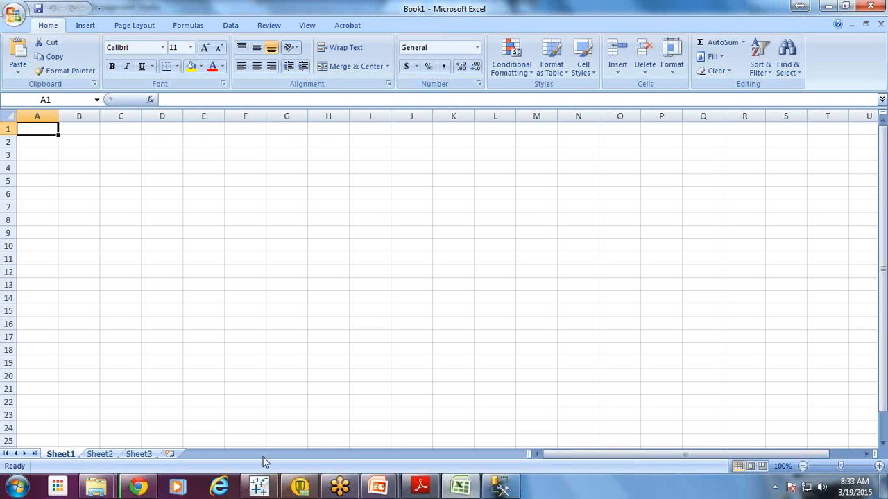
pyautogui.click(255, 488)
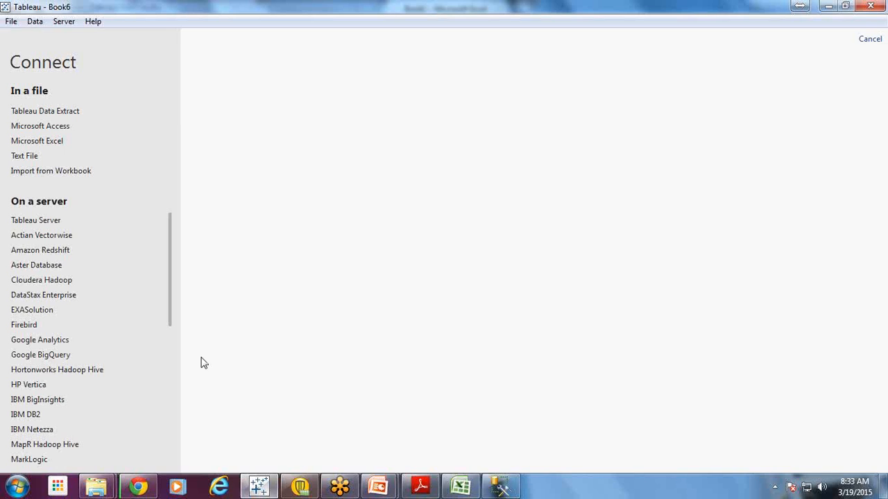
pyautogui.scroll(-1, 61, 360)
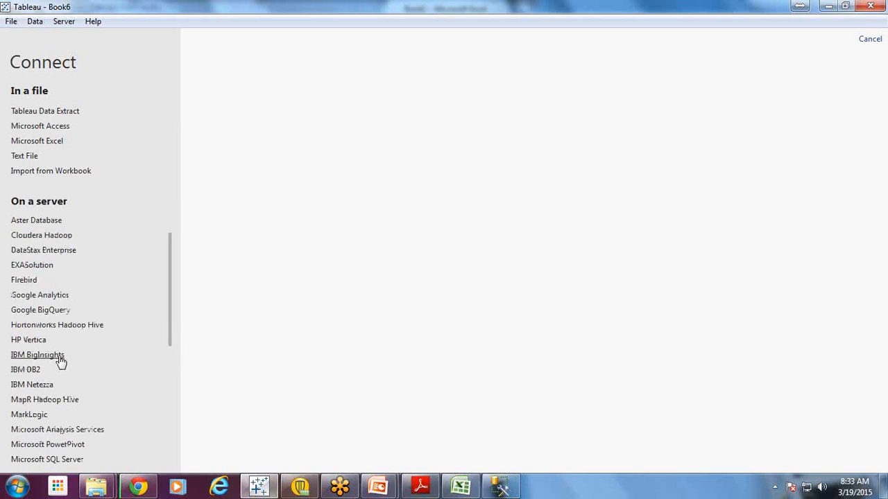
pyautogui.scroll(-1, 61, 361)
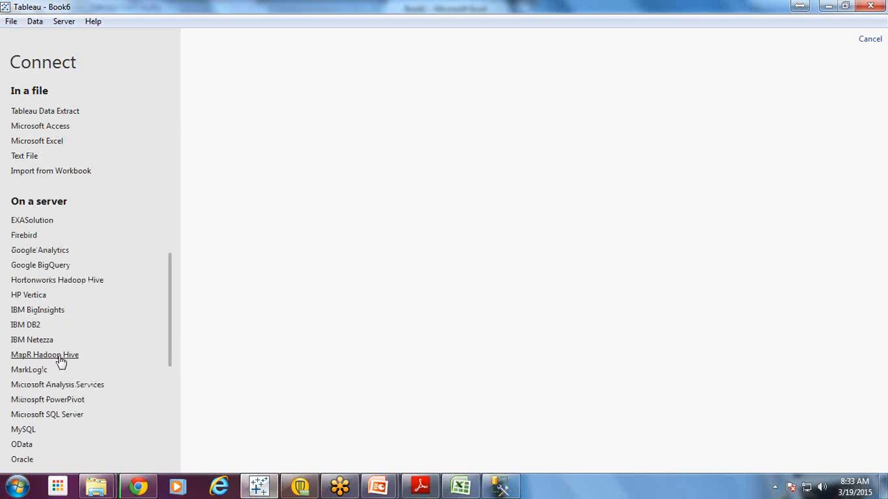
pyautogui.click(72, 422)
pyautogui.hotkey('ctrl', 'v')
pyautogui.hotkey('ctrl', 'a')
pyautogui.hotkey('ctrl', 'c')
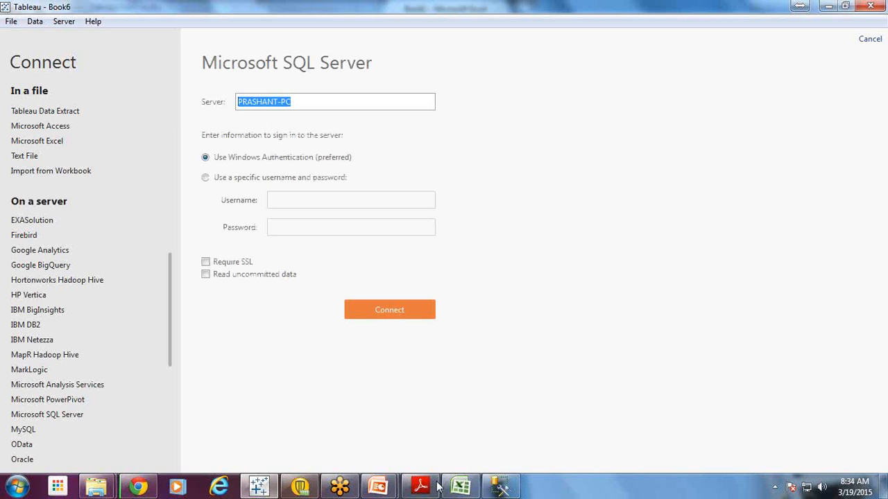
pyautogui.click(501, 489)
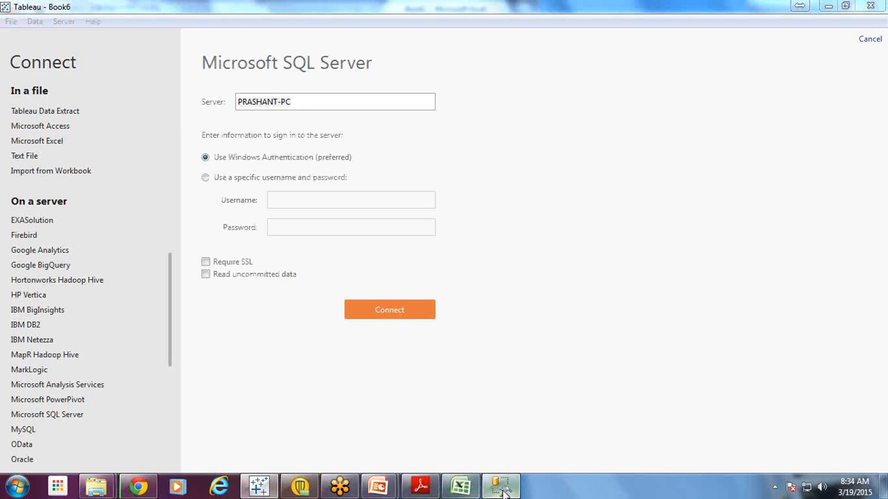
pyautogui.click(500, 489)
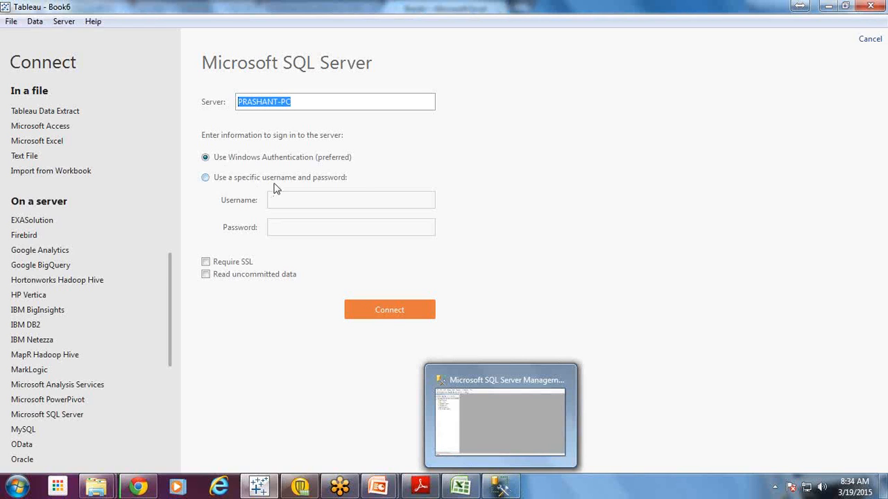
pyautogui.click(390, 312)
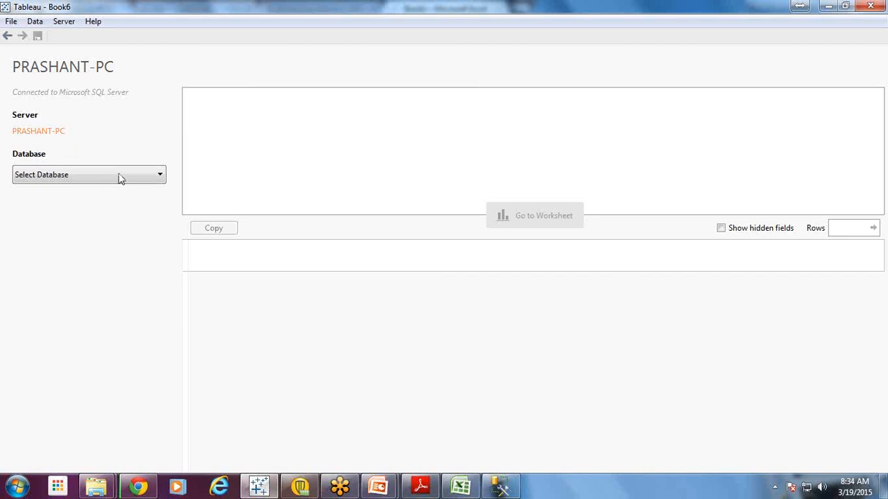
# Go back to the connection options and reconnect to Microsoft SQL Server with the same server name
pyautogui.click(7, 36)
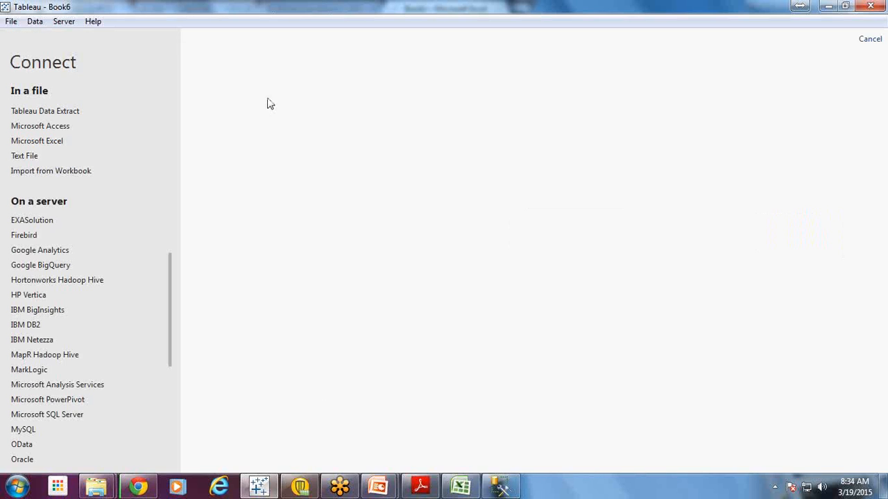
pyautogui.click(80, 415)
pyautogui.hotkey('ctrl', 'v')
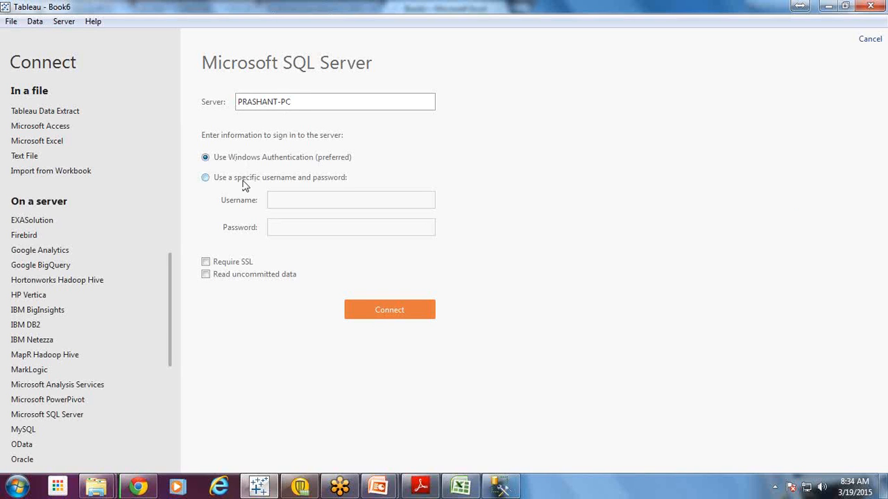
pyautogui.click(400, 315)
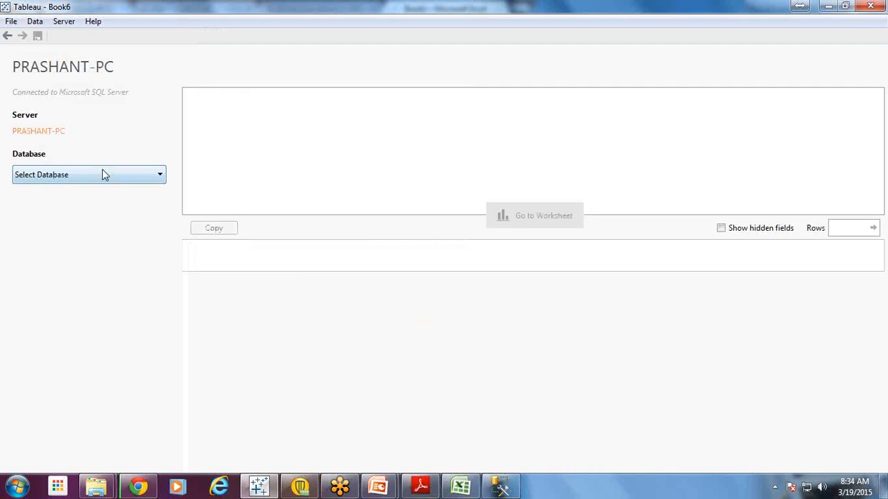
# Compare Tableau's database list with the databases in SQL Server Management Studio, including AdventureWorks2008R2
pyautogui.click(102, 171)
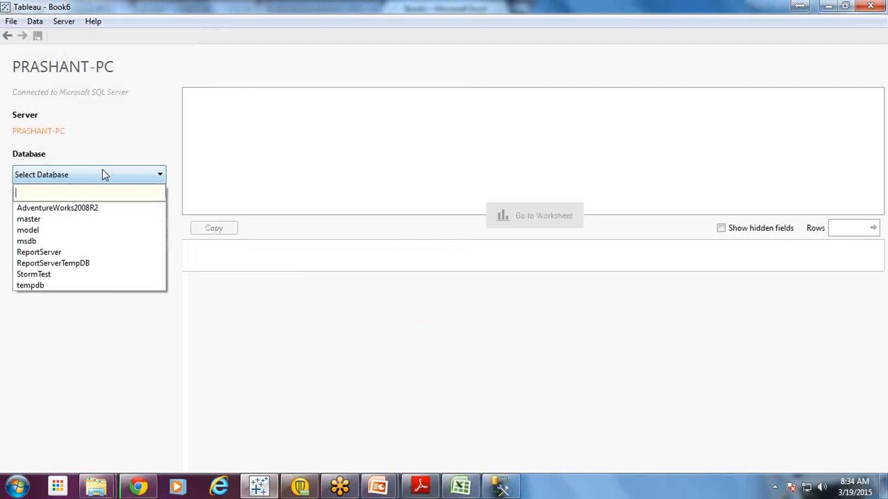
pyautogui.click(500, 487)
pyautogui.click(21, 96)
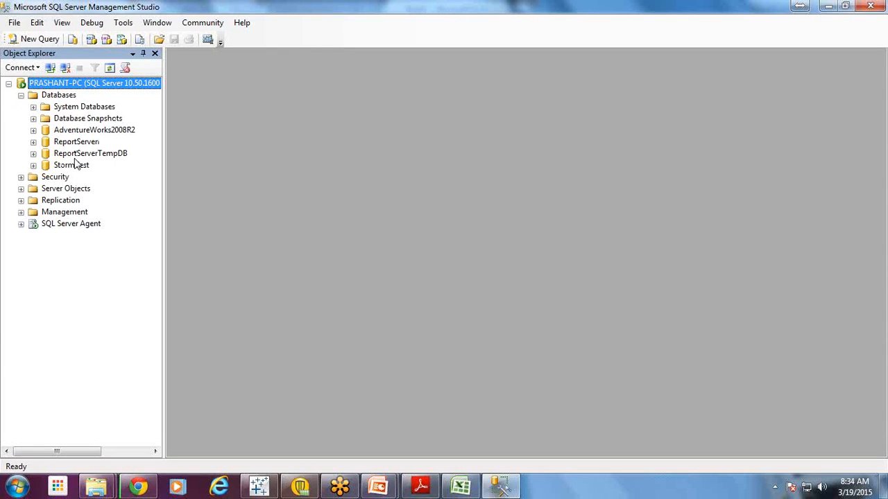
pyautogui.click(82, 130)
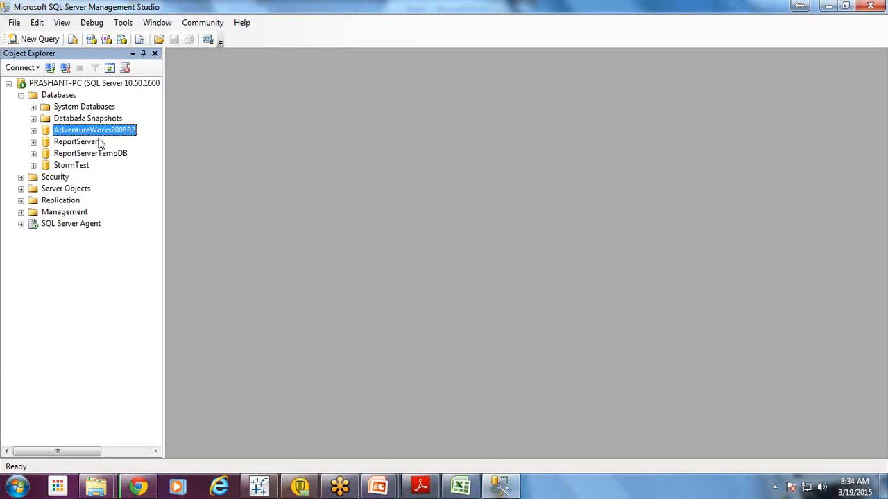
pyautogui.hotkey('alt', 'Tab')
# In Tableau, select the AdventureWorks2008R2 database and load its Person (Person.Person) table into the data source with a preview
pyautogui.click(68, 176)
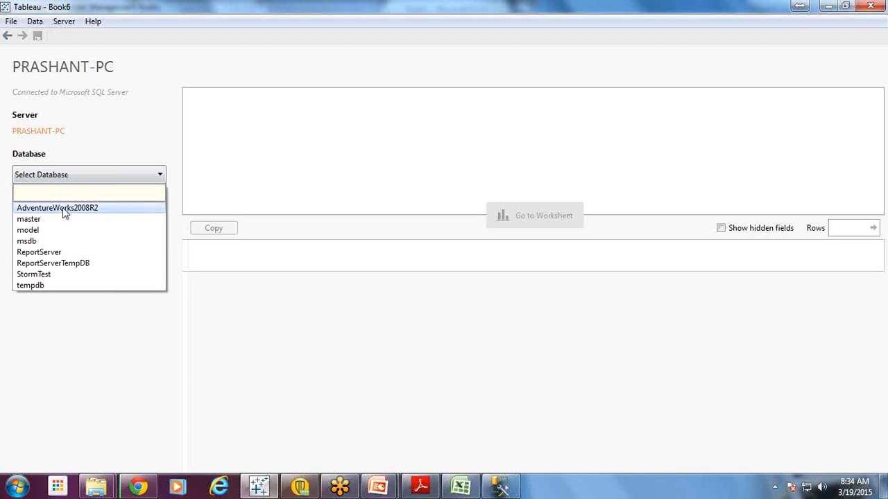
pyautogui.click(64, 209)
pyautogui.moveTo(151, 242)
pyautogui.mouseDown()
pyautogui.moveTo(154, 271)
pyautogui.moveTo(154, 241)
pyautogui.moveTo(154, 254)
pyautogui.mouseUp()
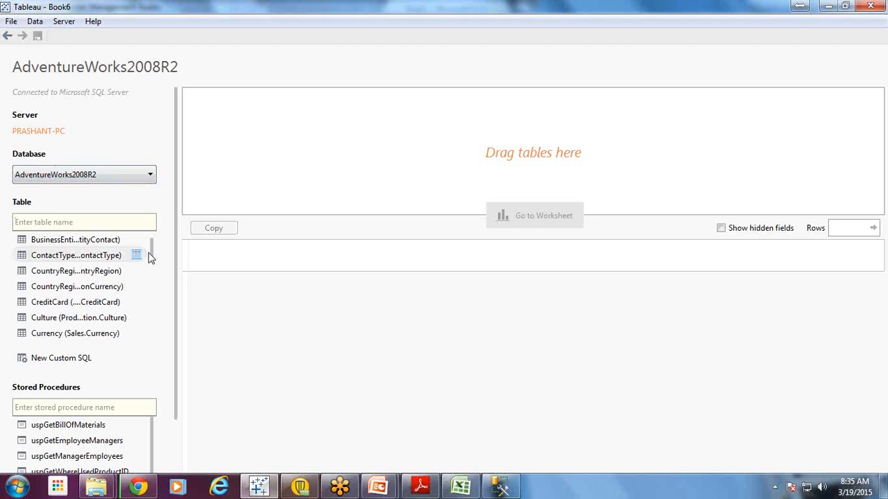
pyautogui.scroll(2, 151, 246)
pyautogui.scroll(-6, 152, 255)
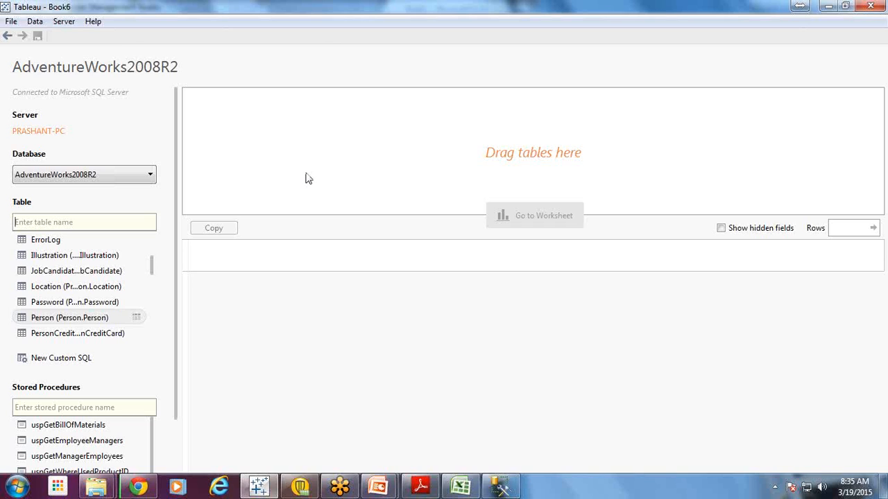
pyautogui.moveTo(309, 179); pyautogui.dragTo(300, 179)
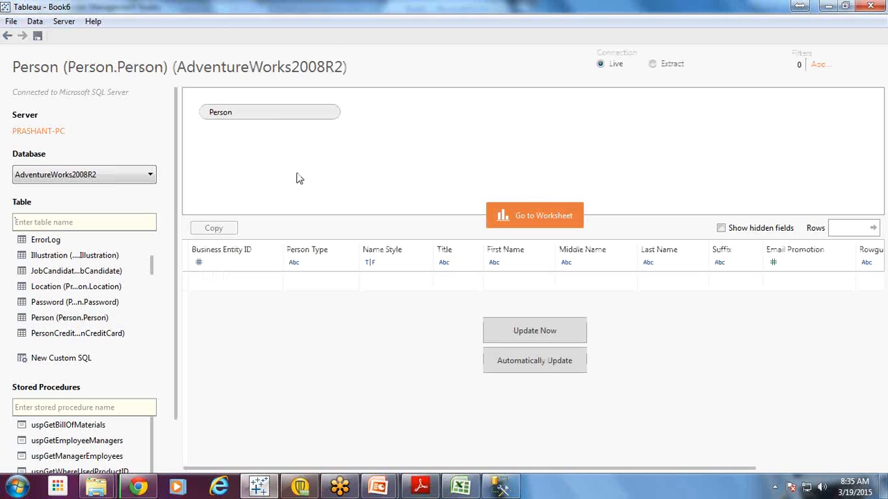
pyautogui.click(546, 333)
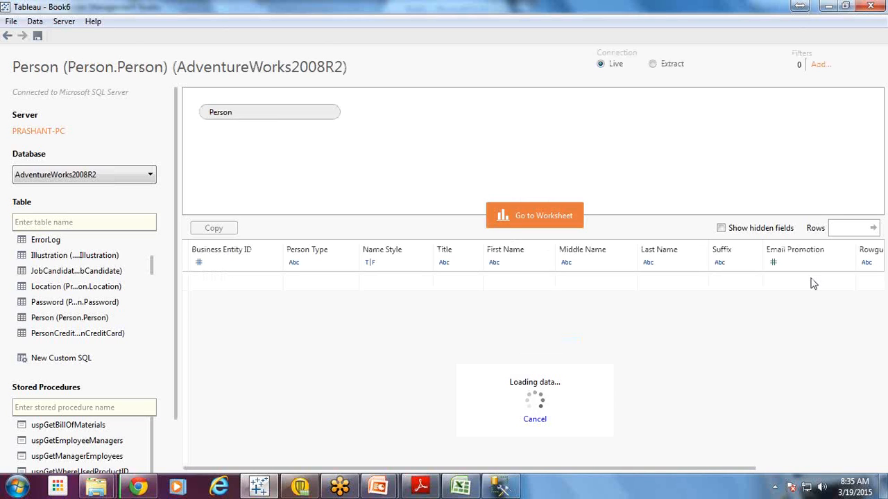
# Examine the columns and rows of the Person table preview and look over the database's table list
pyautogui.click(520, 285)
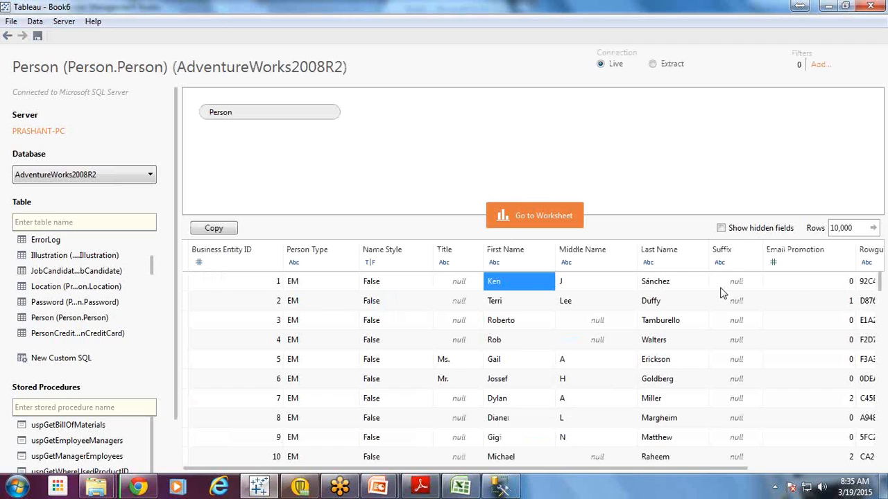
pyautogui.click(701, 301)
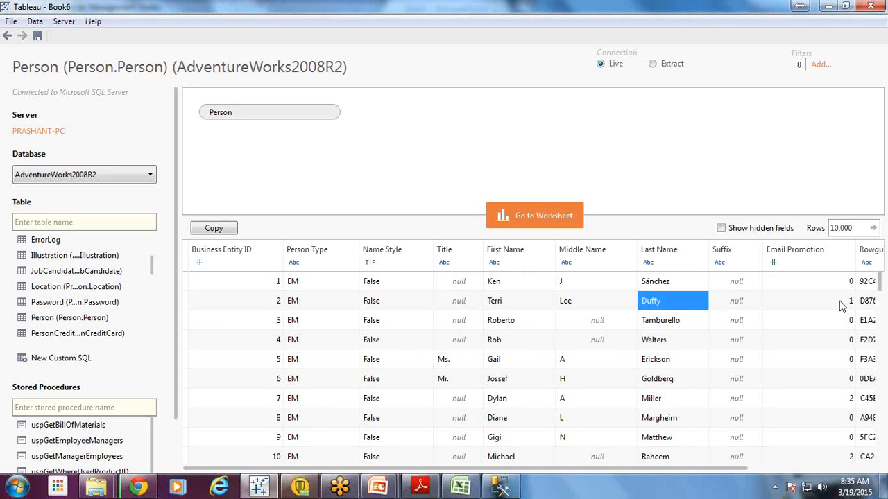
pyautogui.click(845, 281)
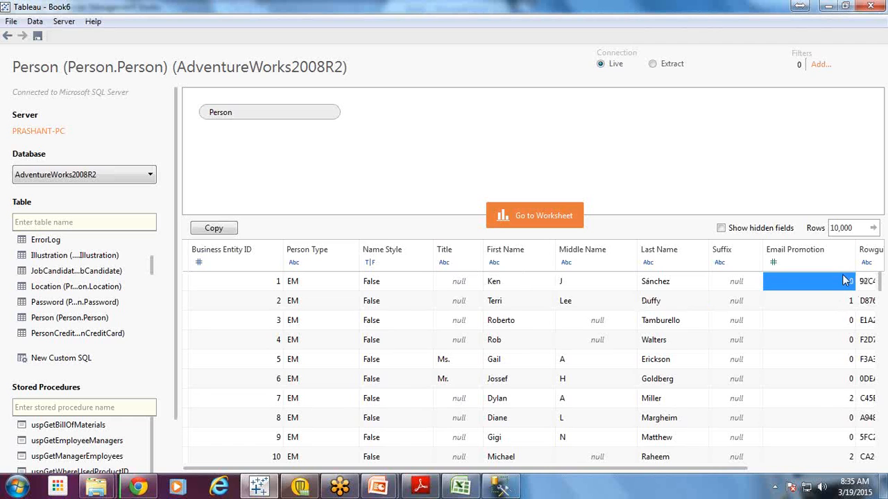
pyautogui.press('Right')
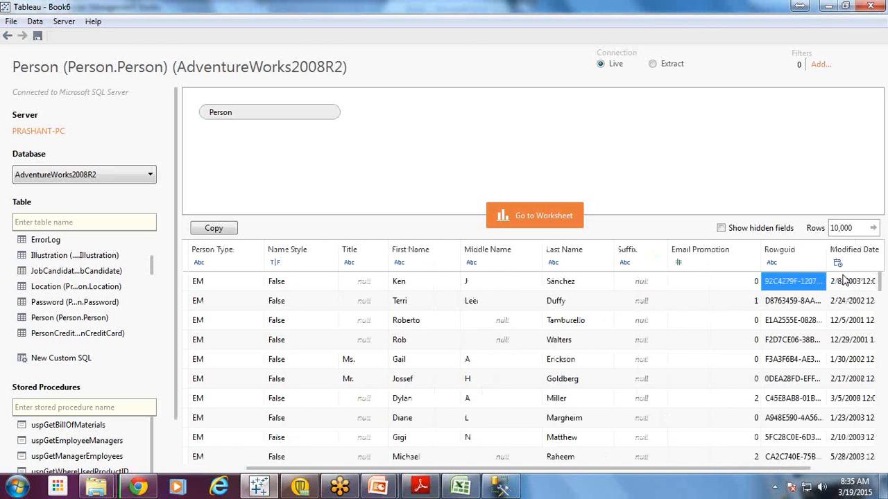
pyautogui.press('Left')
pyautogui.press('Left')
pyautogui.press('Left')
pyautogui.press('Left')
pyautogui.press('Left')
pyautogui.press('Left')
pyautogui.press('Left')
pyautogui.press('Left')
pyautogui.press('Down')
pyautogui.press('Down')
pyautogui.press('Down')
pyautogui.press('Down')
pyautogui.press('Down')
pyautogui.press('Down')
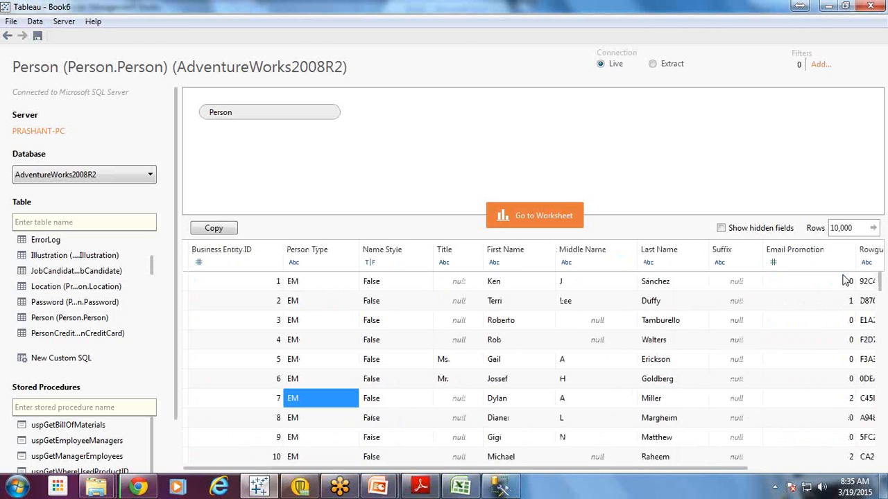
pyautogui.press('Down')
pyautogui.press('Down')
pyautogui.press('Down')
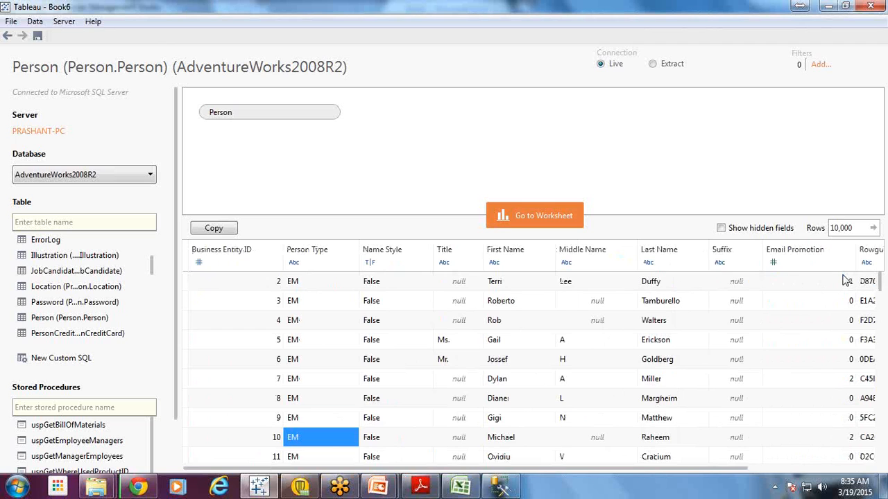
pyautogui.press('Down')
pyautogui.press('Down')
pyautogui.press('Down')
pyautogui.press('Down')
pyautogui.press('Down')
pyautogui.press('Down')
pyautogui.press('Down')
pyautogui.press('Down')
pyautogui.press('Down')
pyautogui.press('Down')
pyautogui.press('Down')
pyautogui.press('Down')
pyautogui.press('Down')
pyautogui.press('Down')
pyautogui.press('Down')
pyautogui.press('Down')
pyautogui.press('Down')
pyautogui.moveTo(153, 268); pyautogui.dragTo(153, 250)
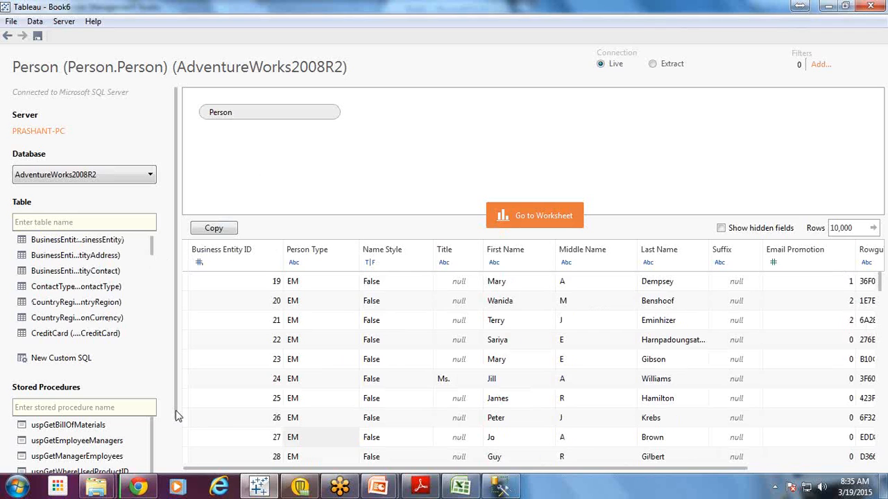
# Switch the connection to Extract and add an extract filter on First Name that keeps a single selected name
pyautogui.moveTo(176, 415); pyautogui.dragTo(654, 62)
pyautogui.click(653, 64)
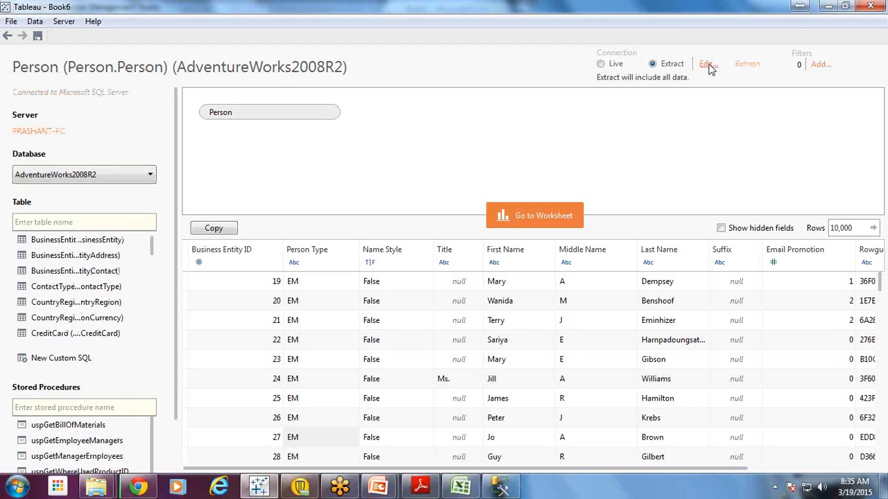
pyautogui.click(705, 65)
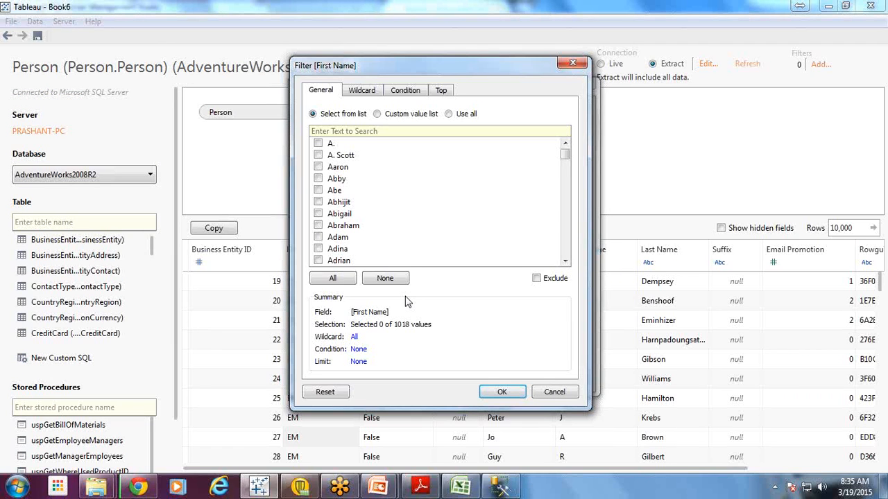
pyautogui.moveTo(563, 153); pyautogui.dragTo(560, 153)
pyautogui.moveTo(563, 158); pyautogui.dragTo(565, 147)
pyautogui.click(565, 144)
pyautogui.click(317, 214)
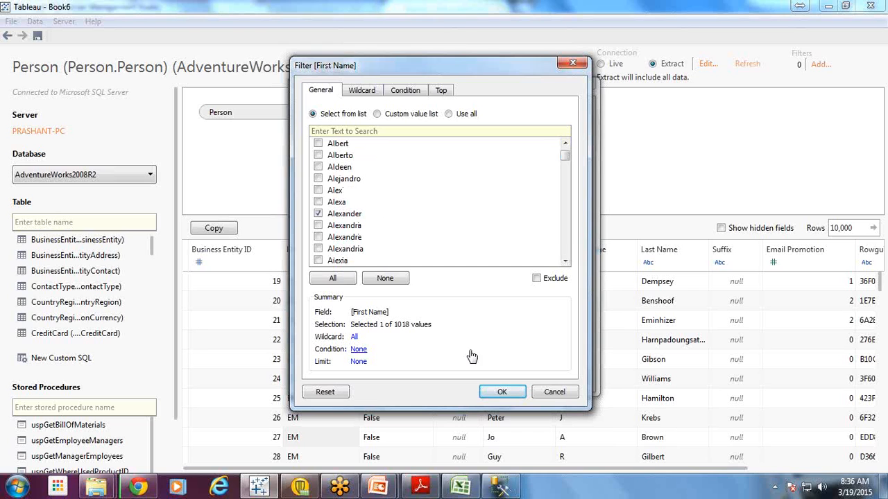
pyautogui.click(501, 392)
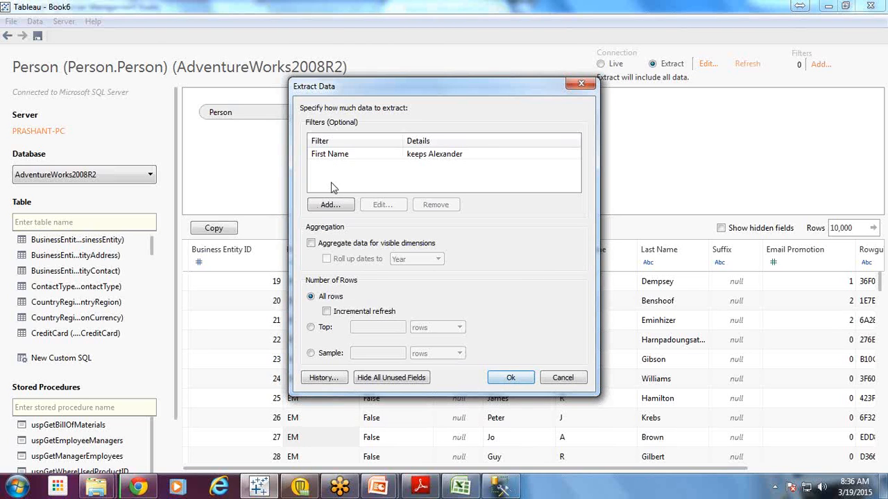
# Confirm the filtered extract and save it as Person (Person.Person) (AdventureWorks2008R2).tde in the Datasources folder while going to the worksheet
pyautogui.click(507, 375)
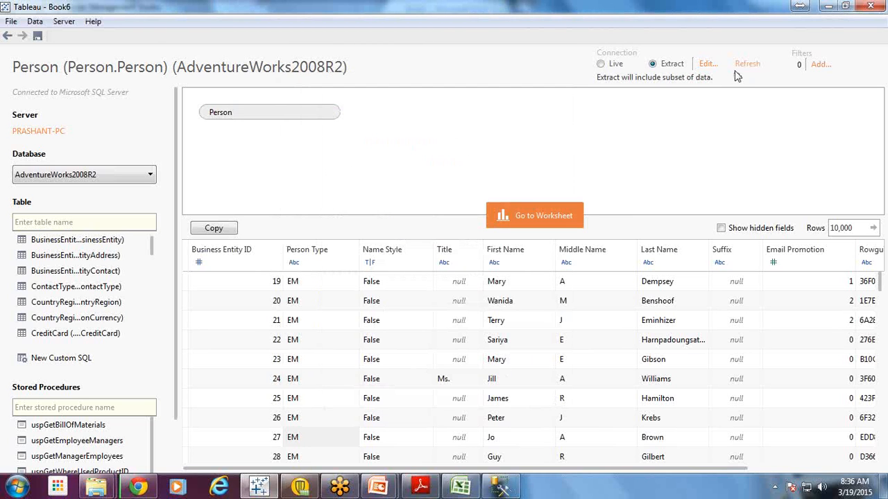
pyautogui.click(578, 218)
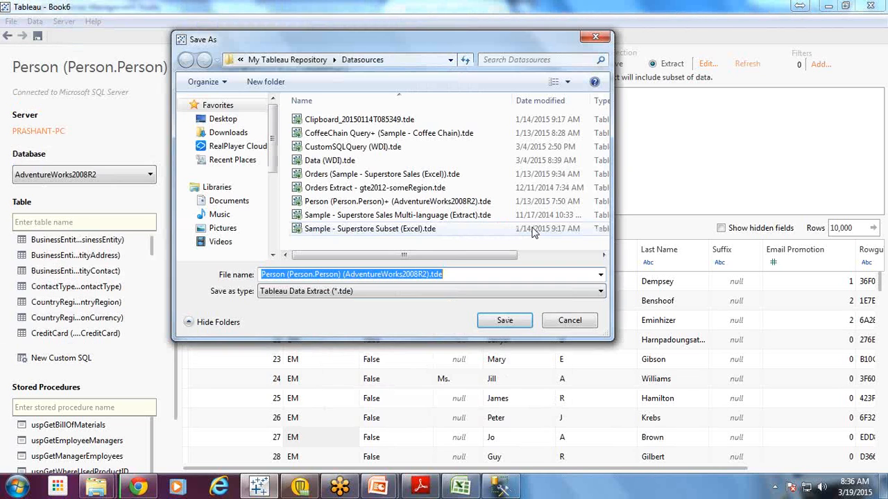
pyautogui.click(402, 275)
pyautogui.moveTo(403, 275); pyautogui.dragTo(320, 297)
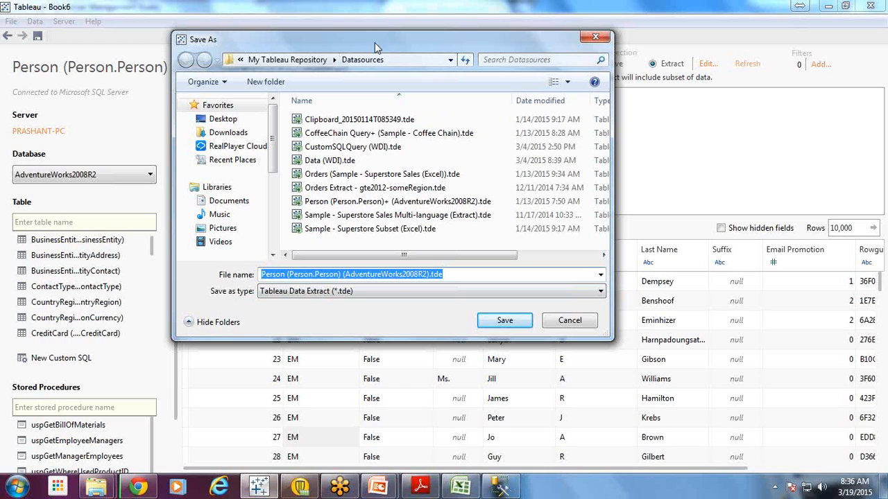
pyautogui.click(504, 320)
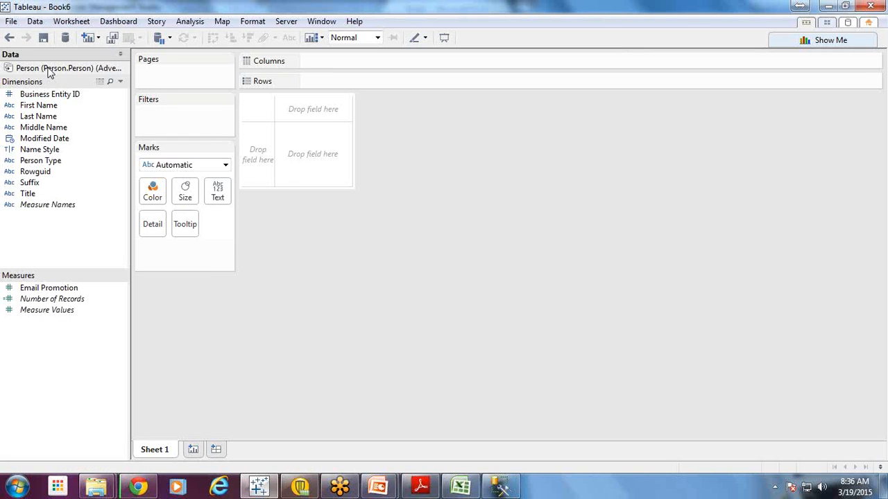
# Examine the commands available for the Person data source, including Rename and Use Extract, without changing anything
pyautogui.rightClick(52, 70)
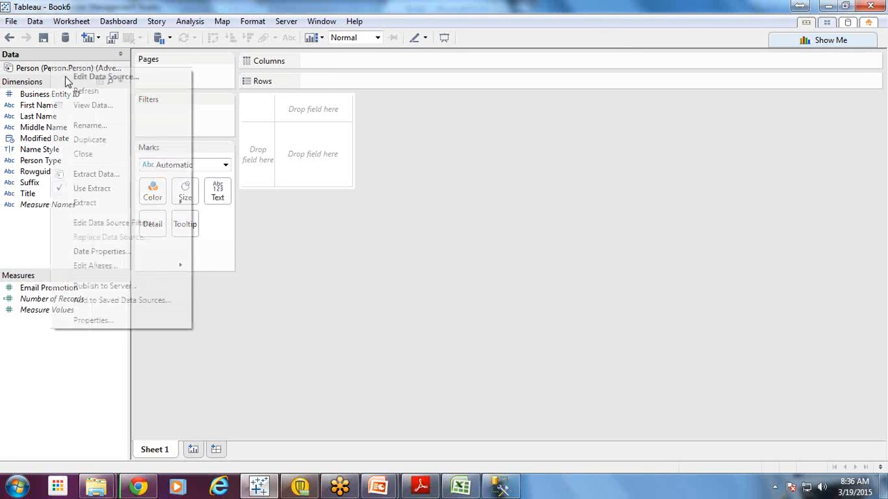
pyautogui.click(91, 128)
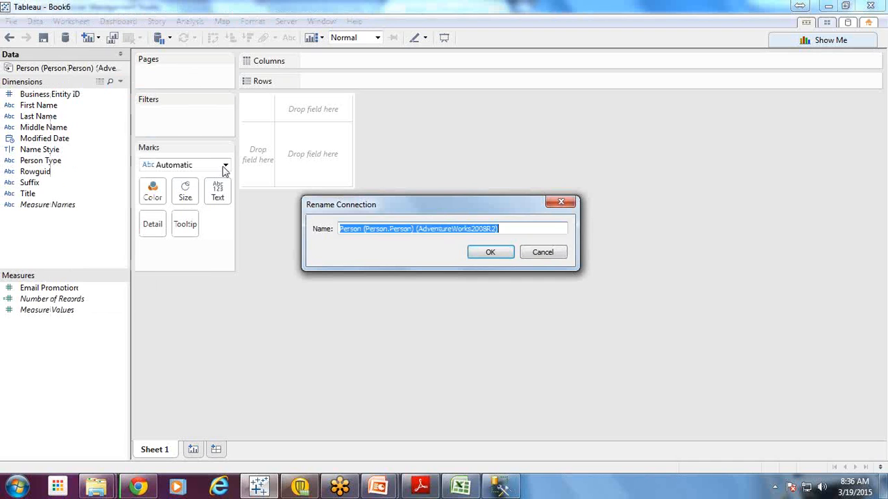
pyautogui.click(540, 254)
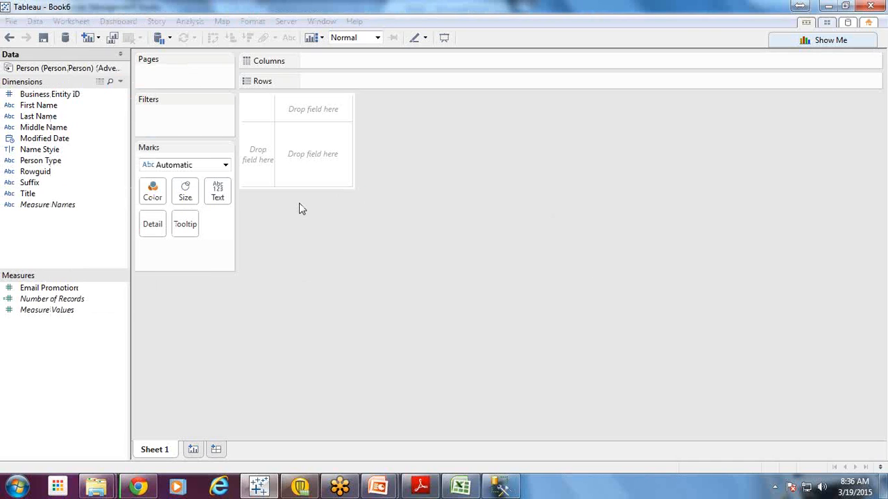
pyautogui.rightClick(58, 68)
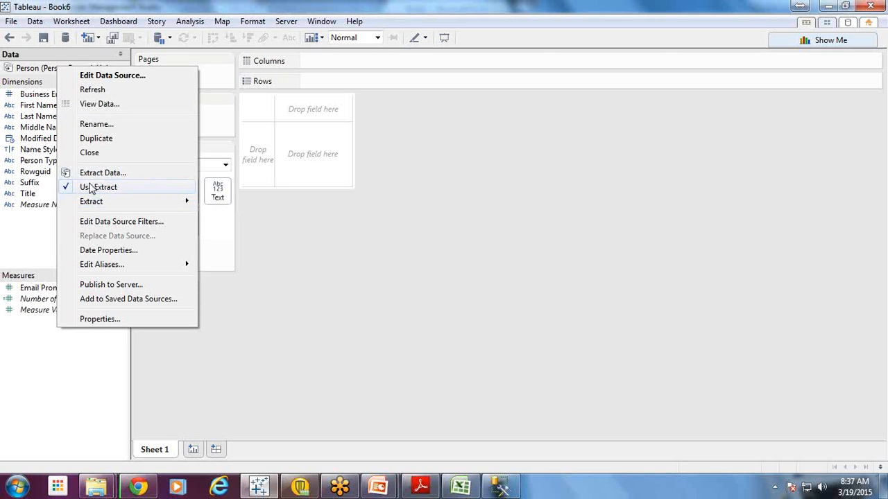
pyautogui.click(222, 217)
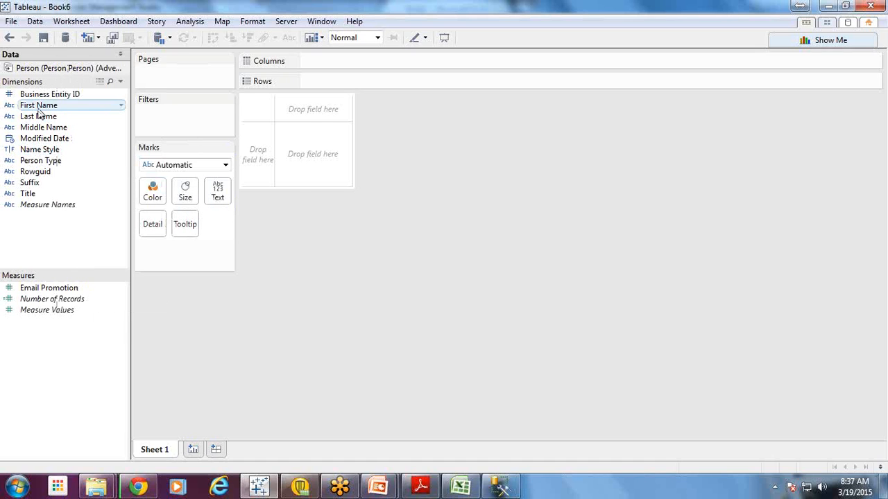
# Place First Name and Last Name on the Rows shelf of Sheet 1
pyautogui.moveTo(38, 111); pyautogui.dragTo(308, 81)
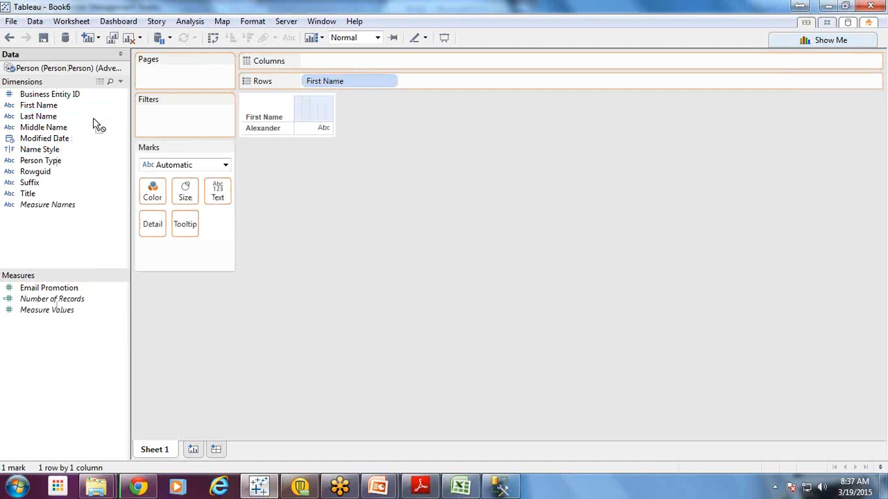
pyautogui.moveTo(97, 124); pyautogui.dragTo(435, 93)
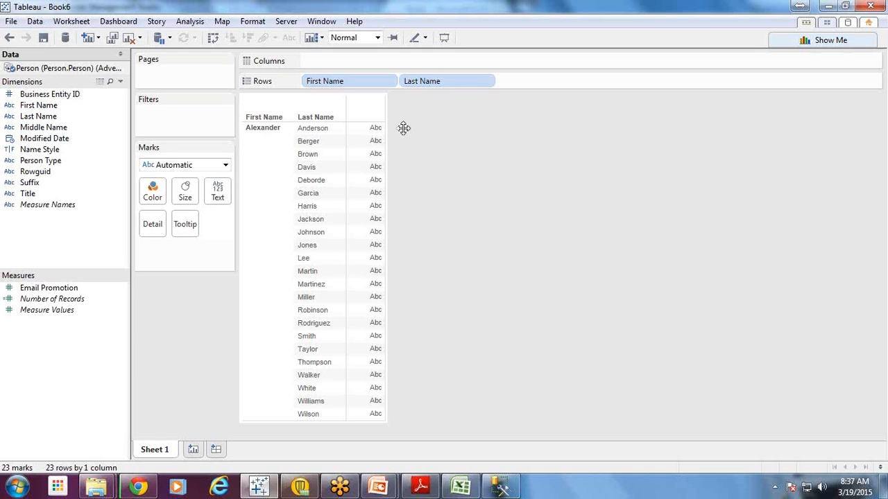
# Close the current workbook and start a Microsoft Excel connection, selecting the file Sample - Superstore Sales (Excel).xls
pyautogui.click(12, 21)
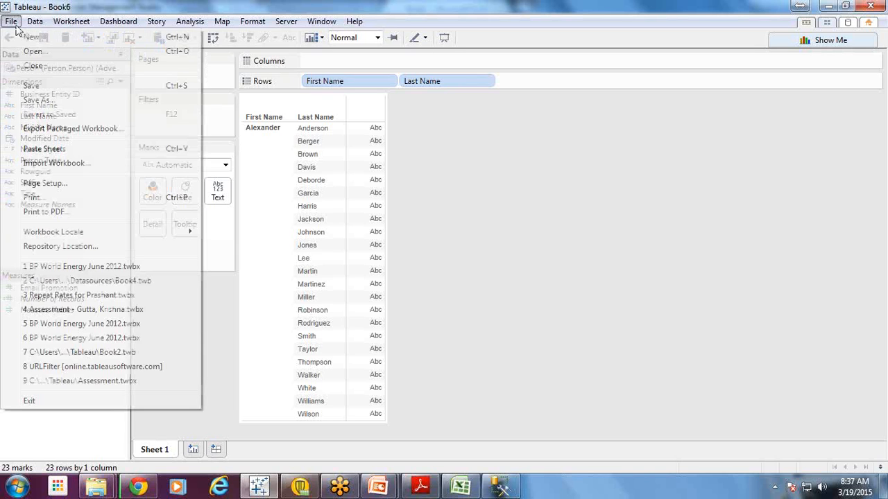
pyautogui.click(32, 66)
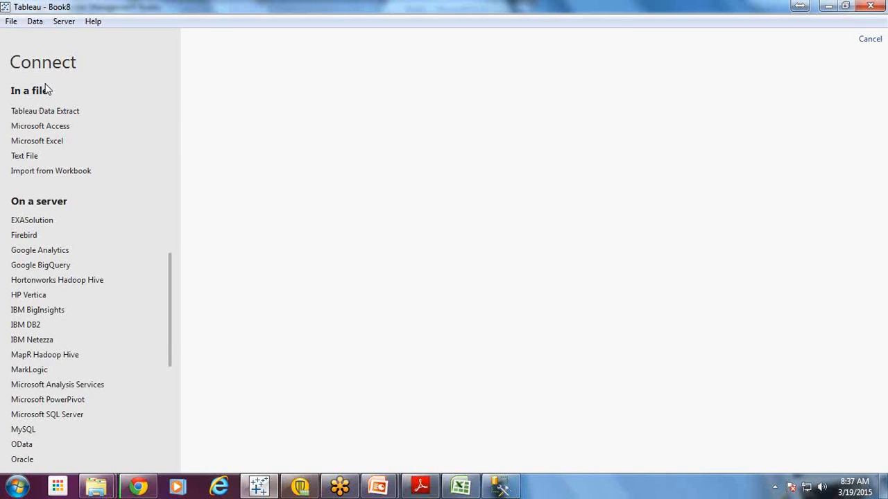
pyautogui.click(37, 141)
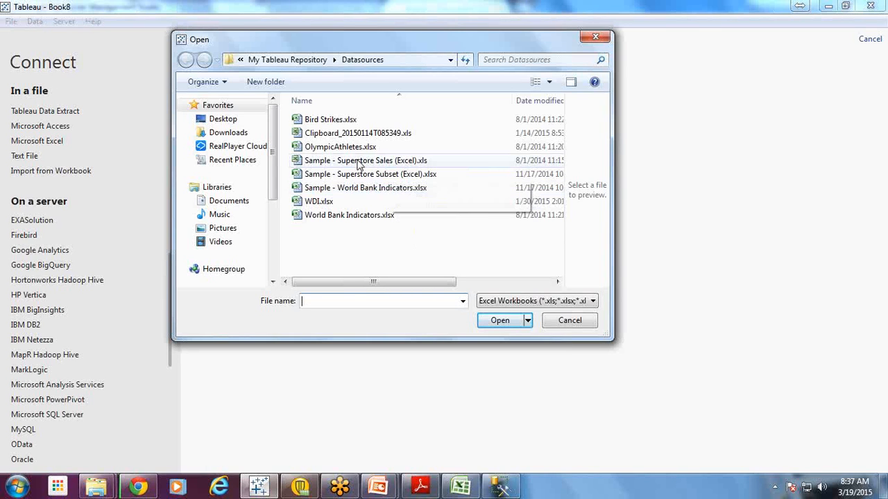
pyautogui.click(381, 163)
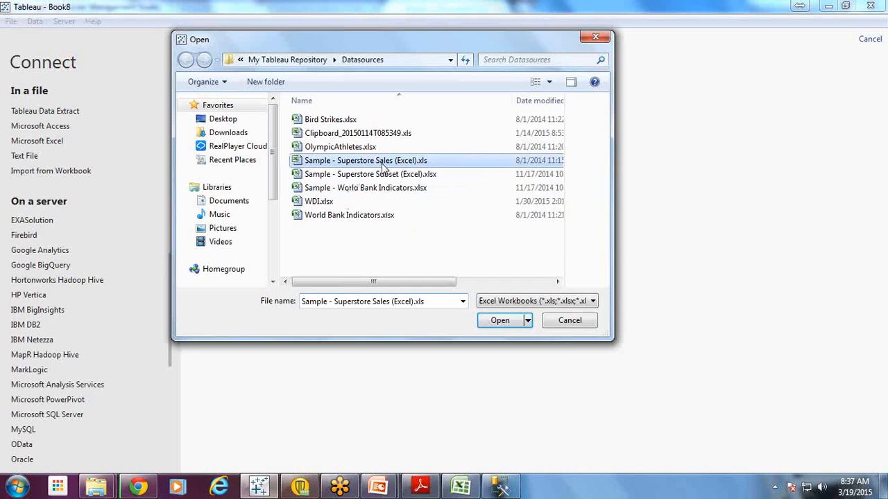
# Switch to Microsoft Excel and SQL Server Management Studio and close both applications
pyautogui.click(460, 485)
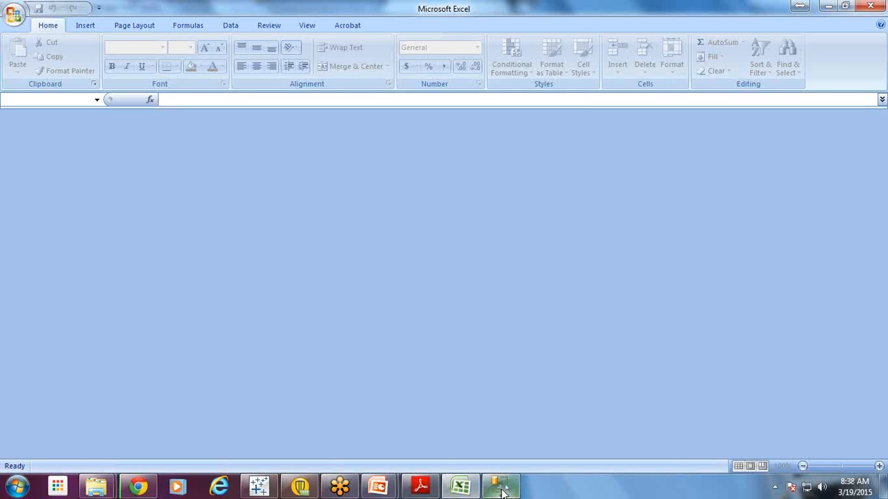
pyautogui.moveTo(502, 491)
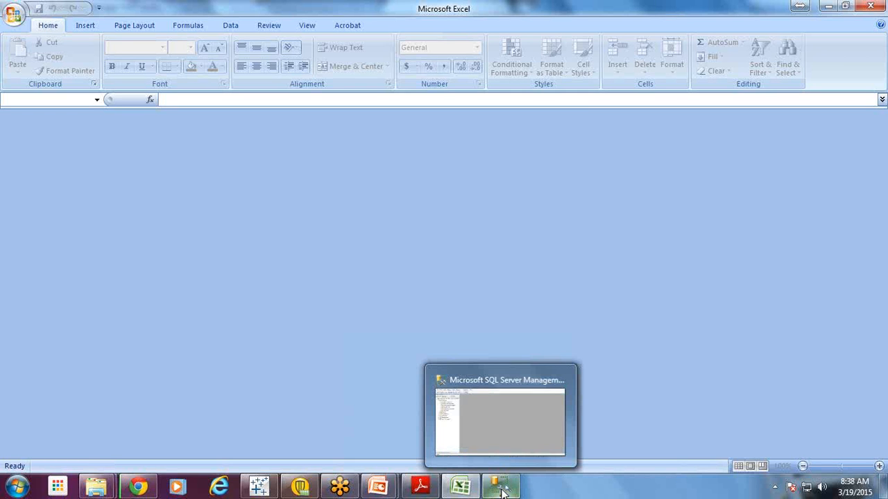
pyautogui.click(502, 489)
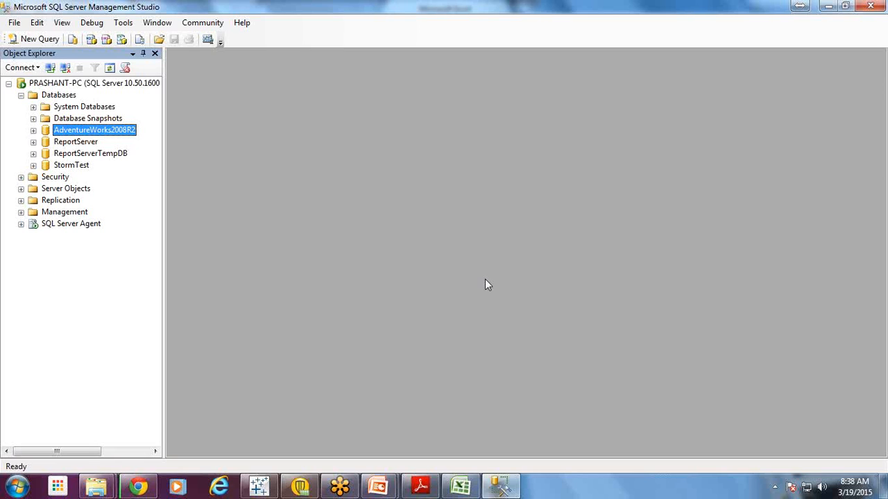
pyautogui.hotkey('alt', 'F4')
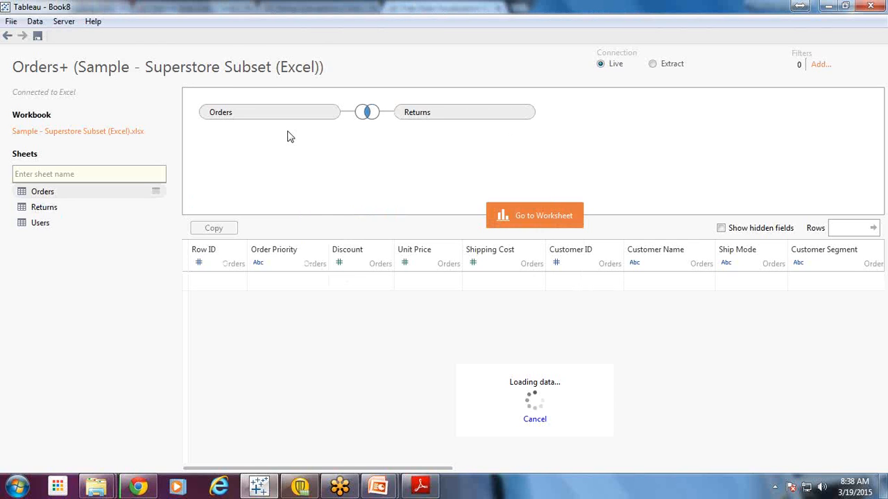
# In Tableau, remove the Returns table from the Superstore Subset join, keeping only Orders with a live connection, and go to the worksheet
pyautogui.click(367, 111)
pyautogui.click(451, 116)
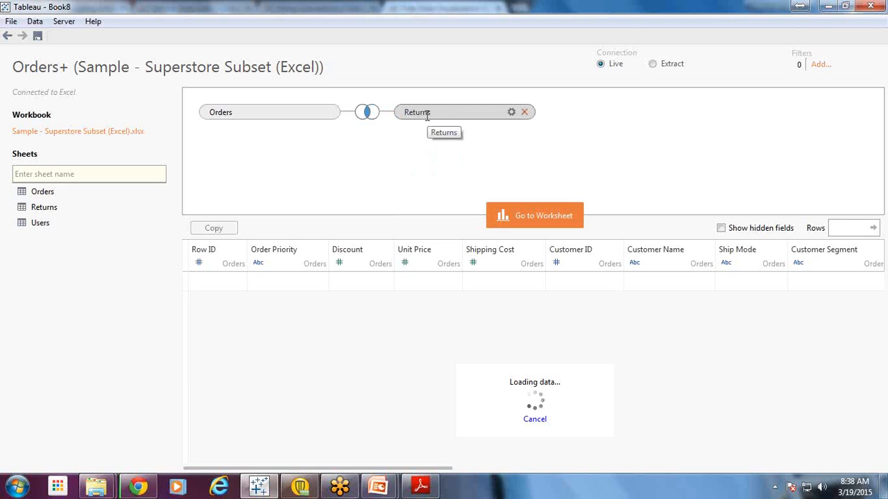
pyautogui.click(525, 112)
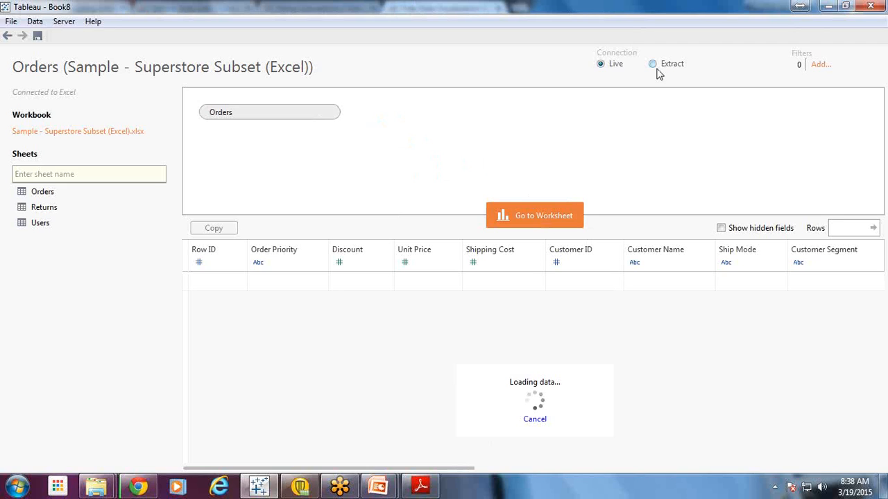
pyautogui.click(540, 215)
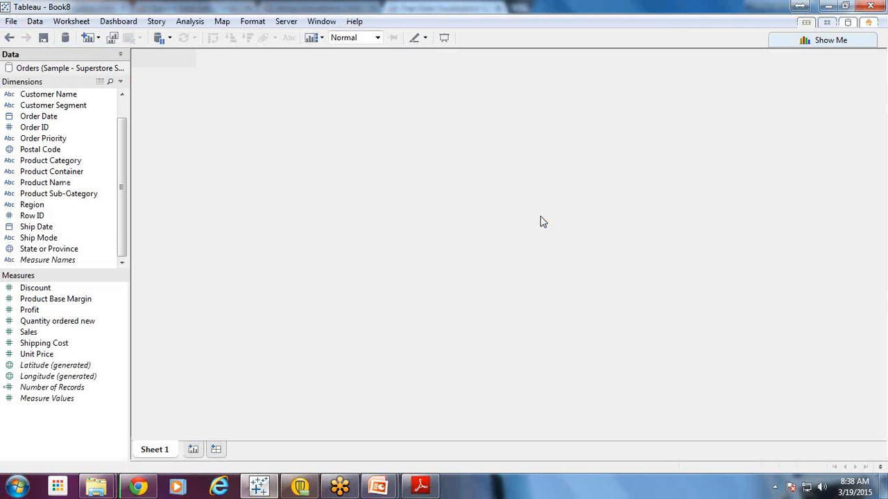
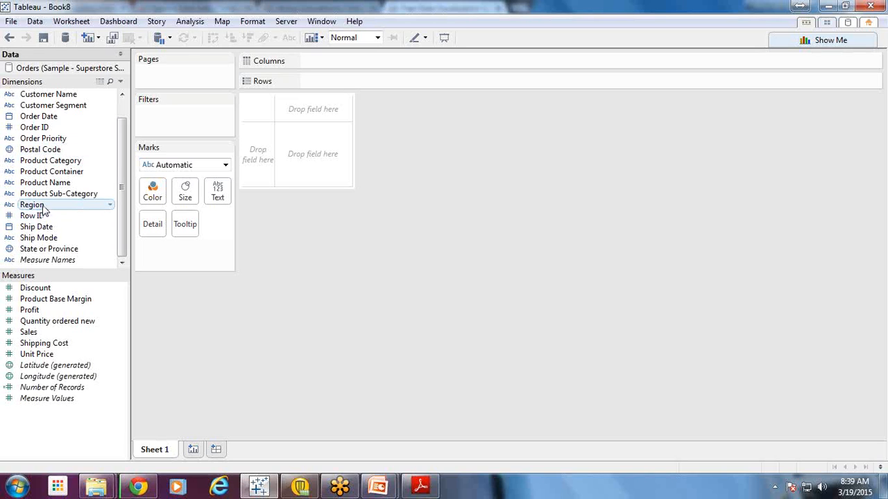
# Assign the Country/Region geographic role to the Region dimension
pyautogui.click(42, 208)
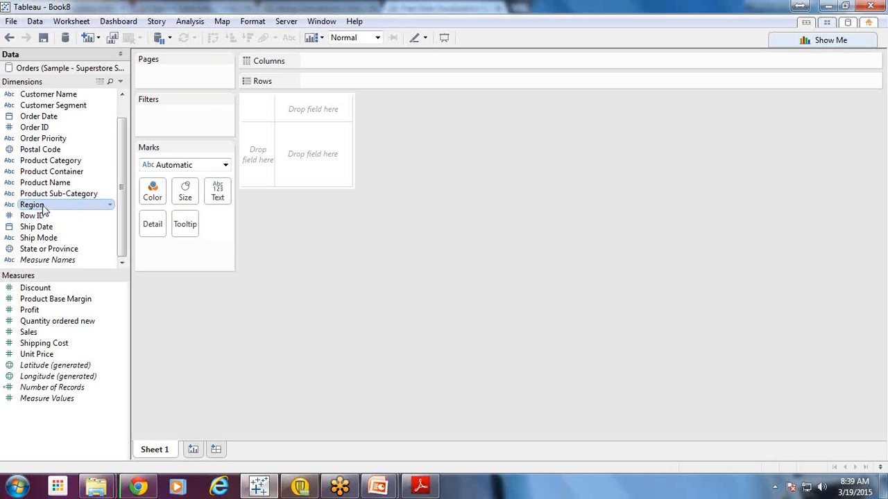
pyautogui.rightClick(42, 210)
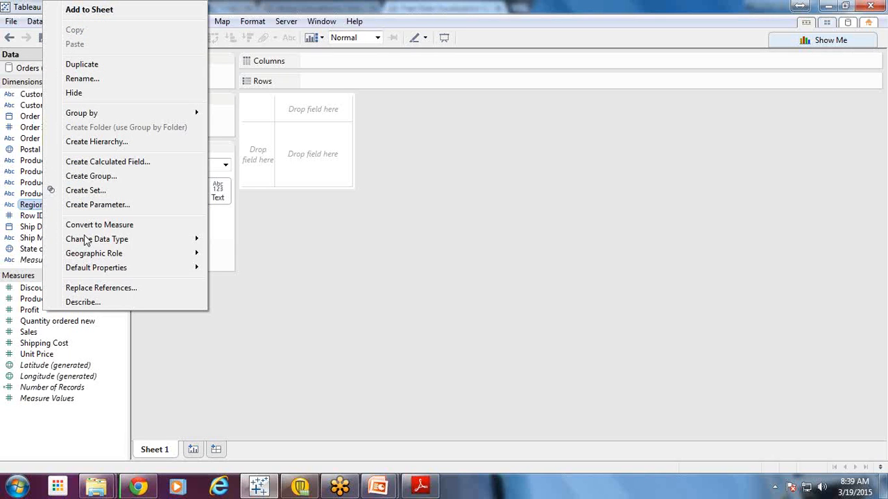
pyautogui.moveTo(138, 254)
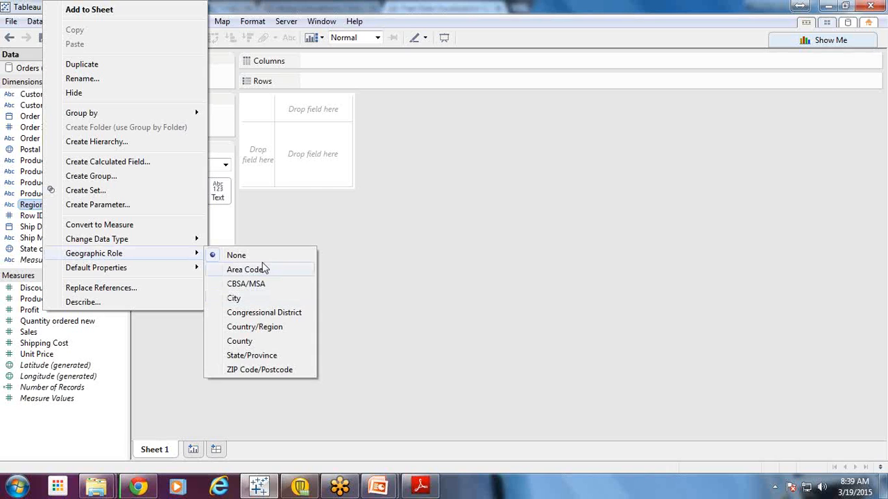
pyautogui.click(255, 327)
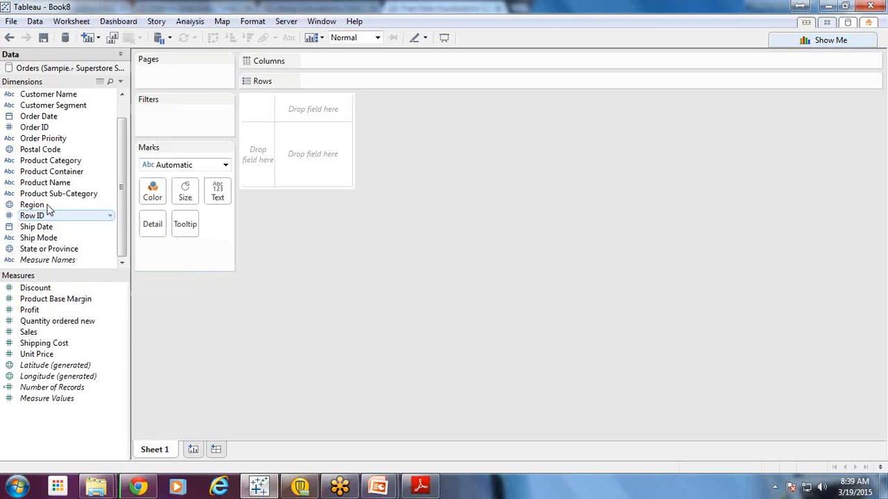
# Try to place the Region field on the Rows shelf
pyautogui.moveTo(47, 206); pyautogui.dragTo(234, 179)
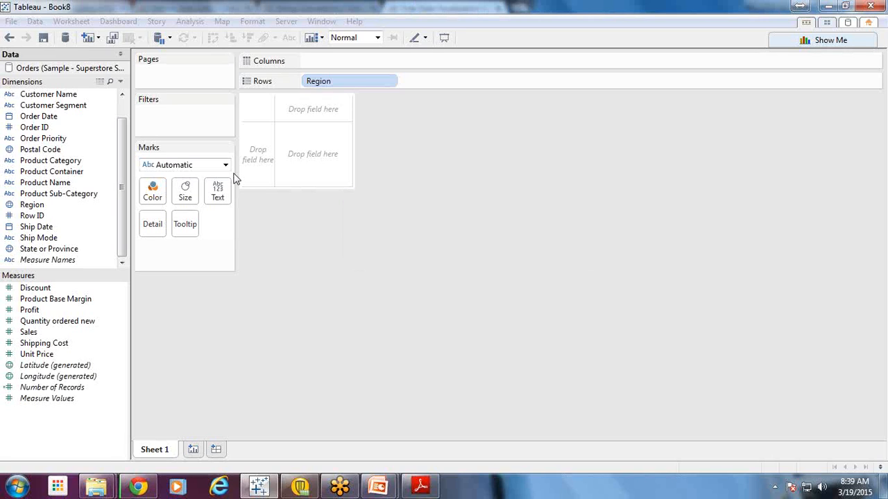
pyautogui.click(391, 81)
pyautogui.click(375, 265)
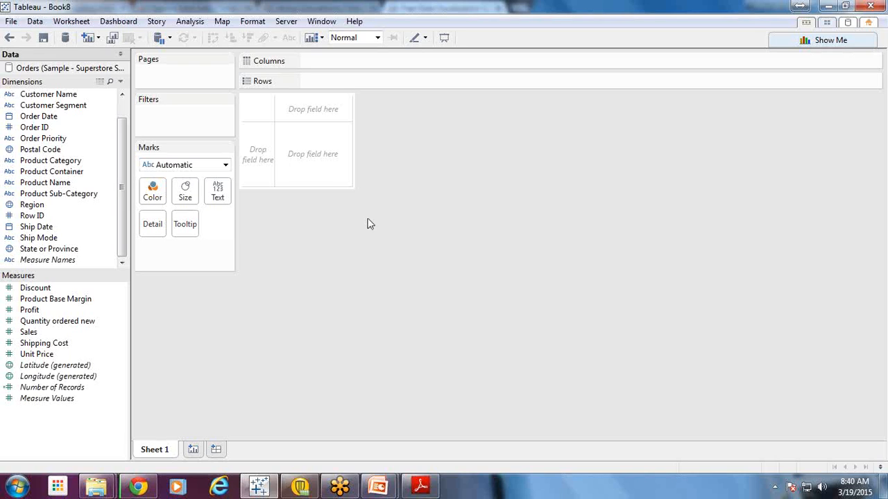
# Review the Orders data source's connection page and data preview, and return to the worksheet
pyautogui.rightClick(71, 73)
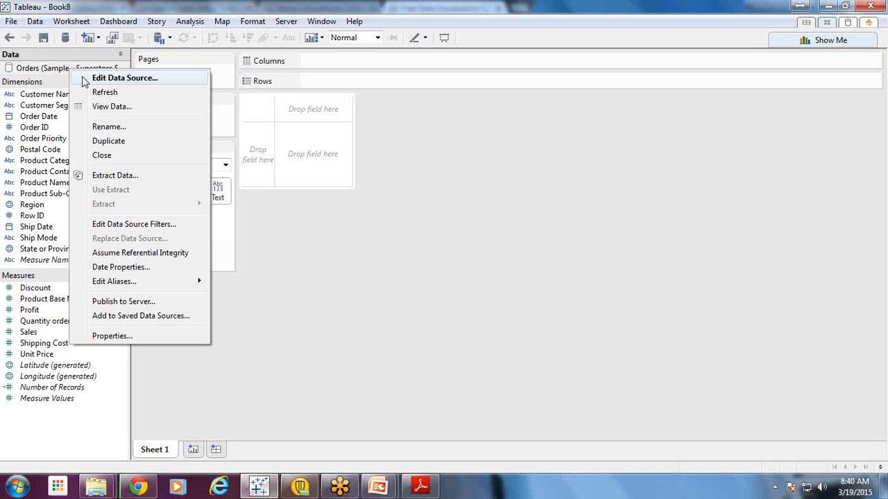
pyautogui.click(104, 77)
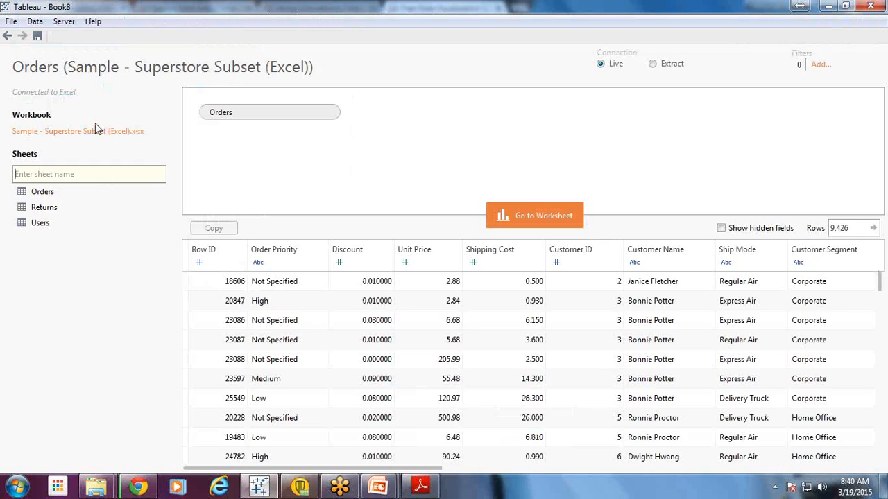
pyautogui.click(534, 215)
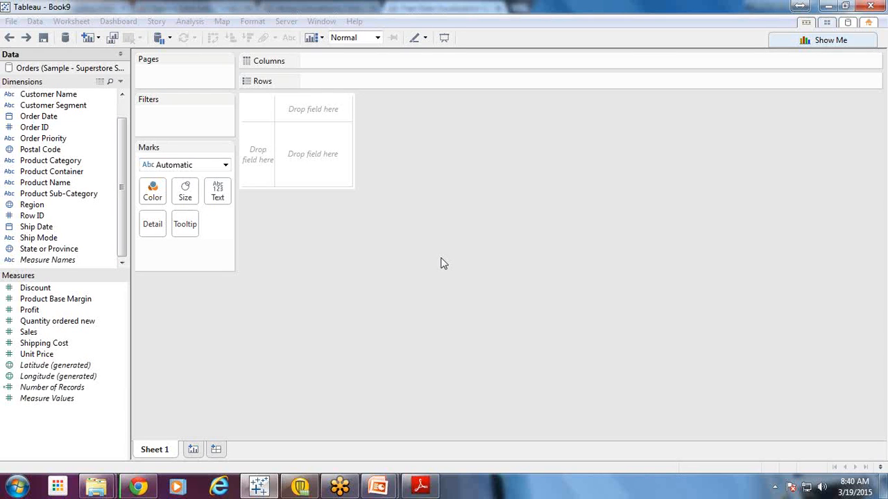
# In a new workbook, connect to the Excel file Sample - Superstore Subset (Excel).xlsx using a legacy connection
pyautogui.hotkey('ctrl', '1')
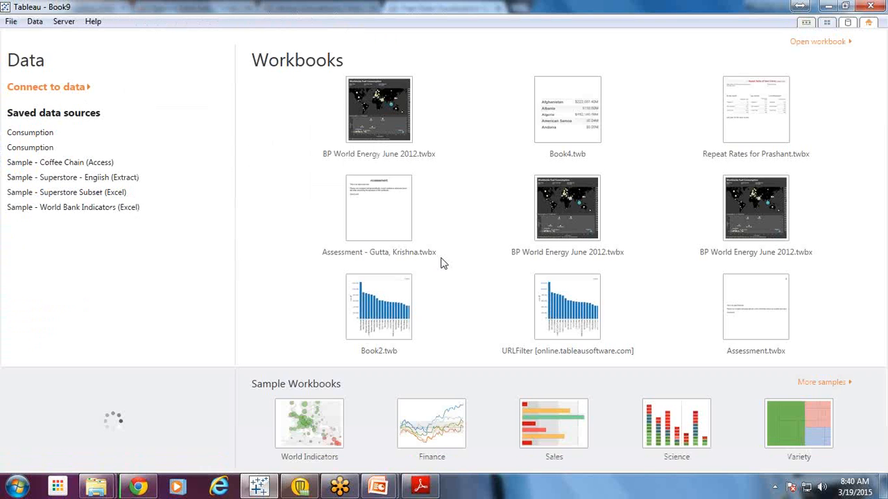
pyautogui.click(34, 88)
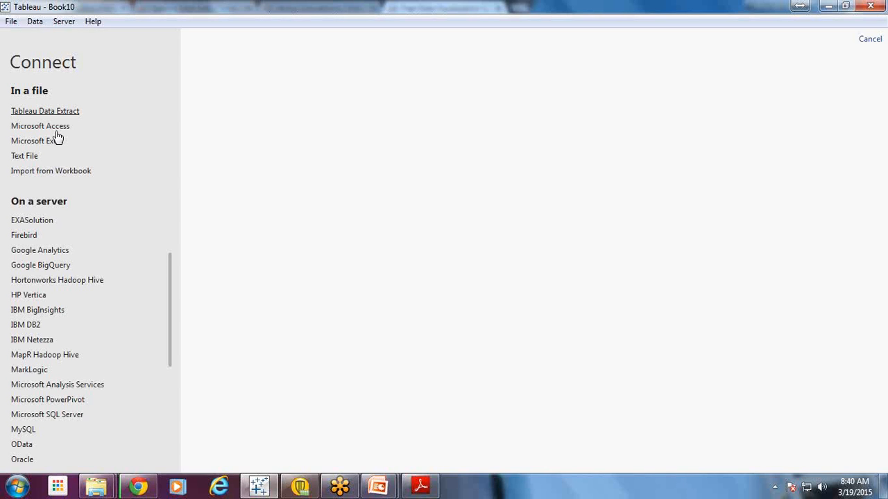
pyautogui.click(38, 141)
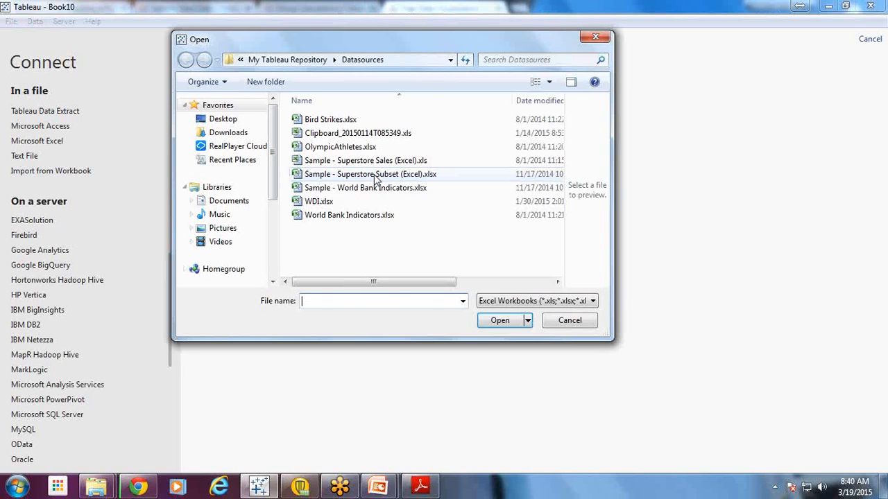
pyautogui.click(376, 179)
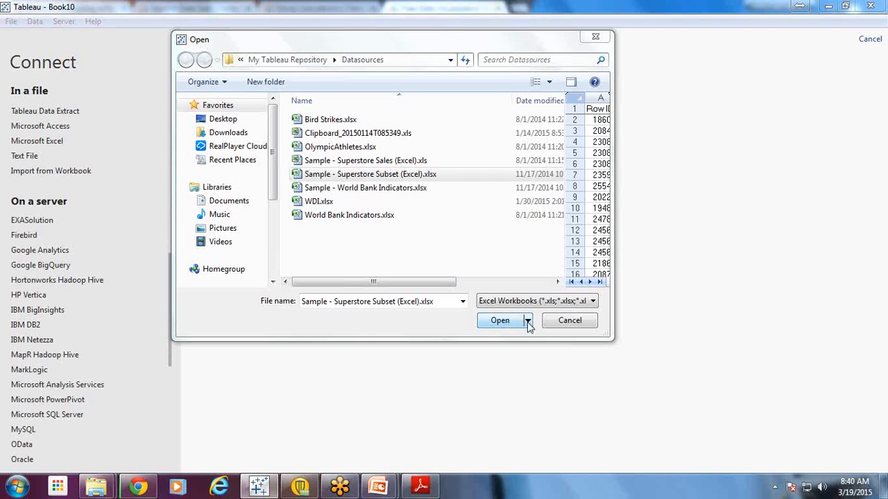
pyautogui.click(528, 321)
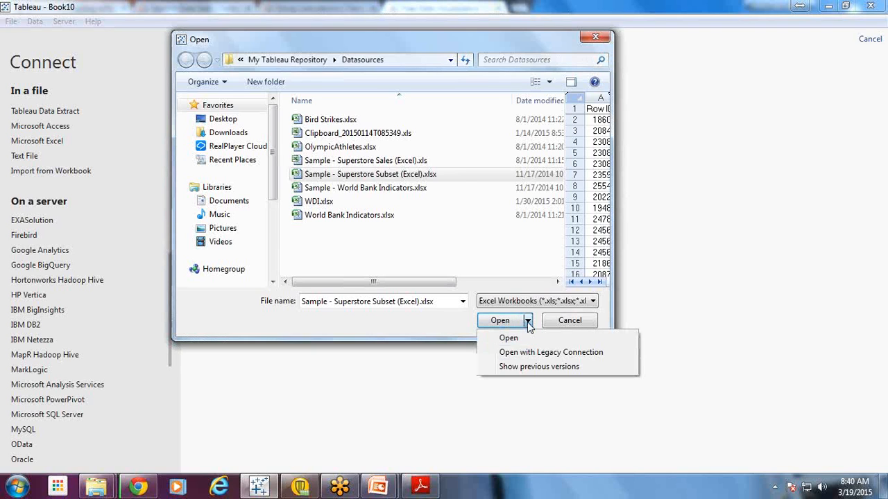
pyautogui.click(566, 354)
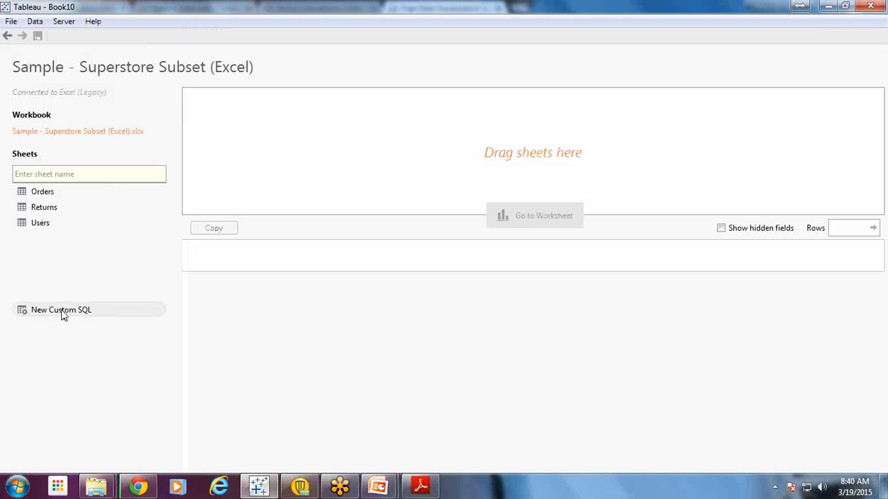
# Write the new custom SQL query select * from [Orders$] and preview its results
pyautogui.doubleClick(61, 310)
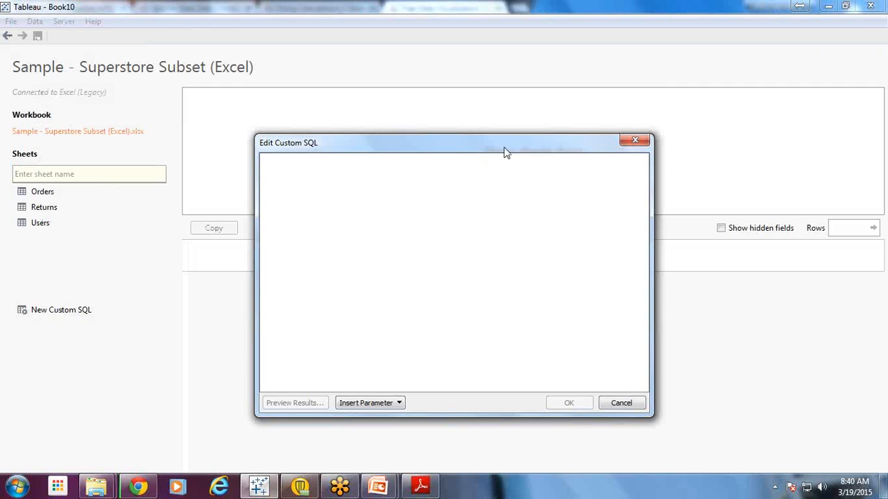
pyautogui.write('select ')
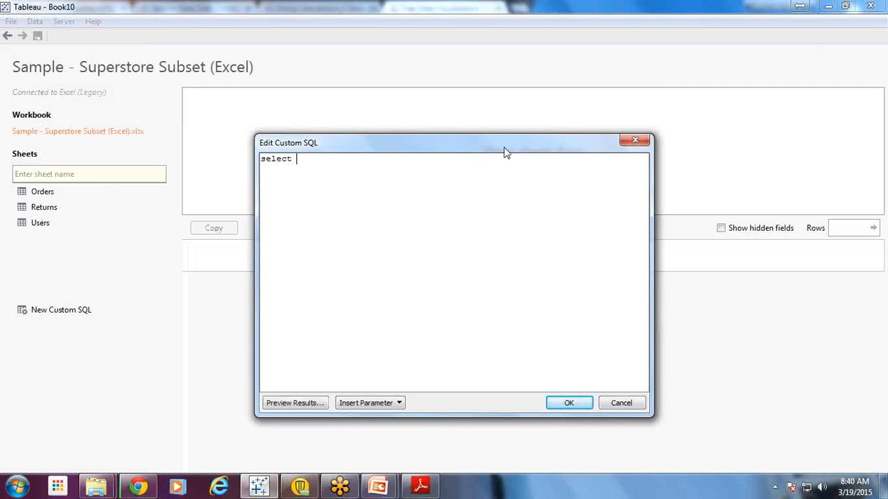
pyautogui.write('* from [Orders$]')
pyautogui.click(293, 405)
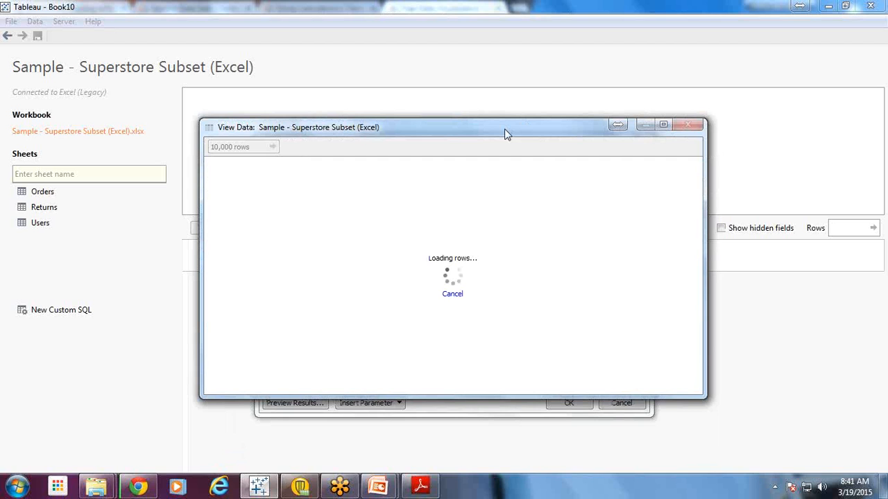
pyautogui.click(688, 125)
pyautogui.click(441, 229)
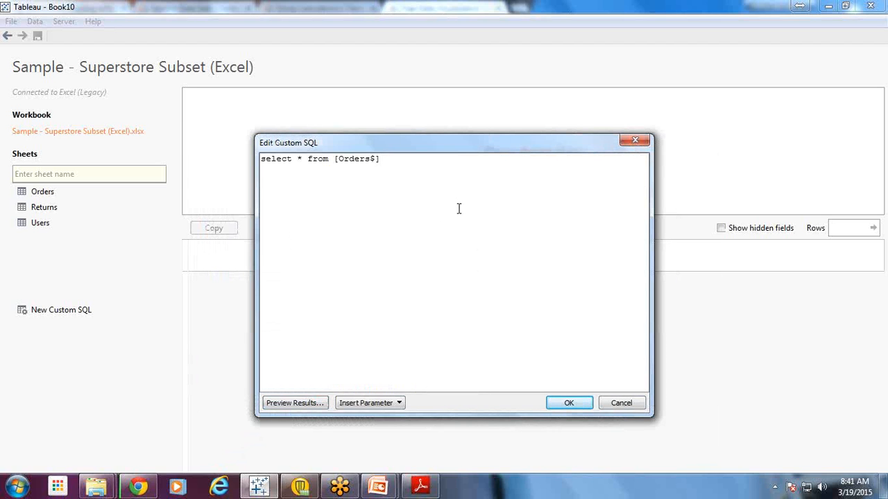
# Preview the unfiltered Orders query again to examine the City values for a filter condition
pyautogui.write('where')
pyautogui.press('BackSpace')
pyautogui.press('BackSpace')
pyautogui.press('BackSpace')
pyautogui.press('BackSpace')
pyautogui.press('BackSpace')
pyautogui.press('BackSpace')
pyautogui.click(296, 403)
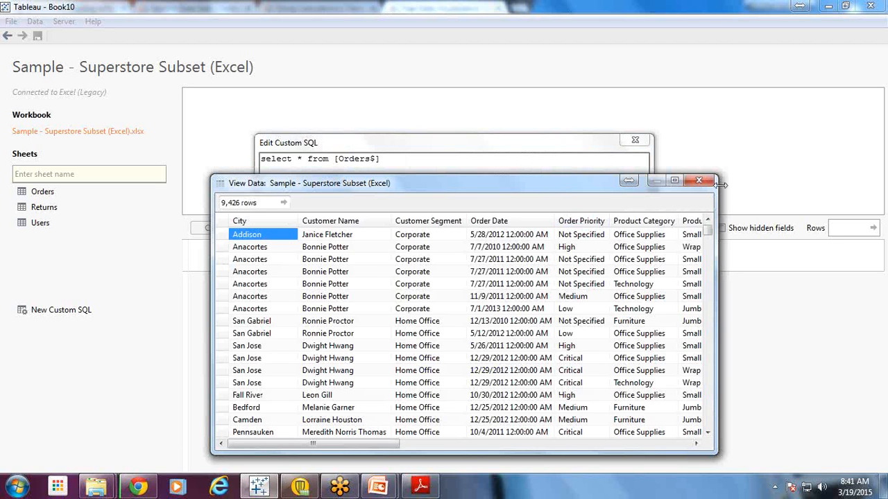
pyautogui.click(699, 181)
# Preview the custom query extended with where City ='Addison', and close the SQL editor without saving it
pyautogui.write('where City ')
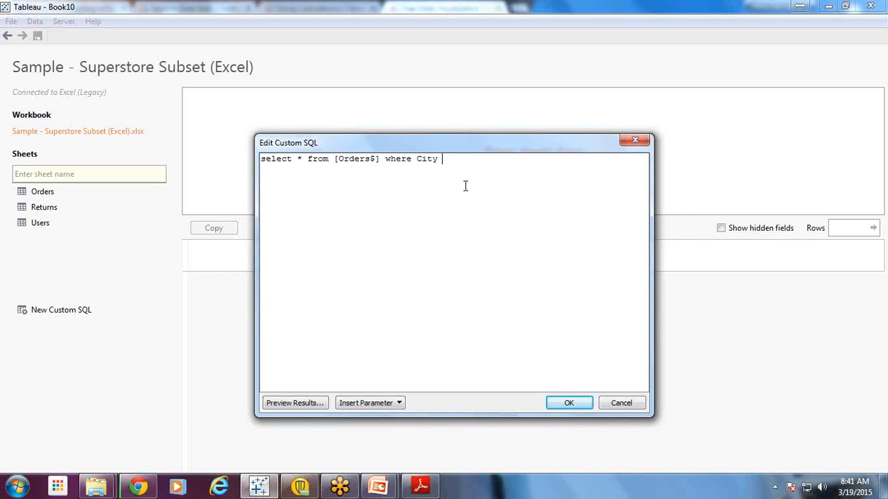
pyautogui.write("='Addison'")
pyautogui.click(305, 404)
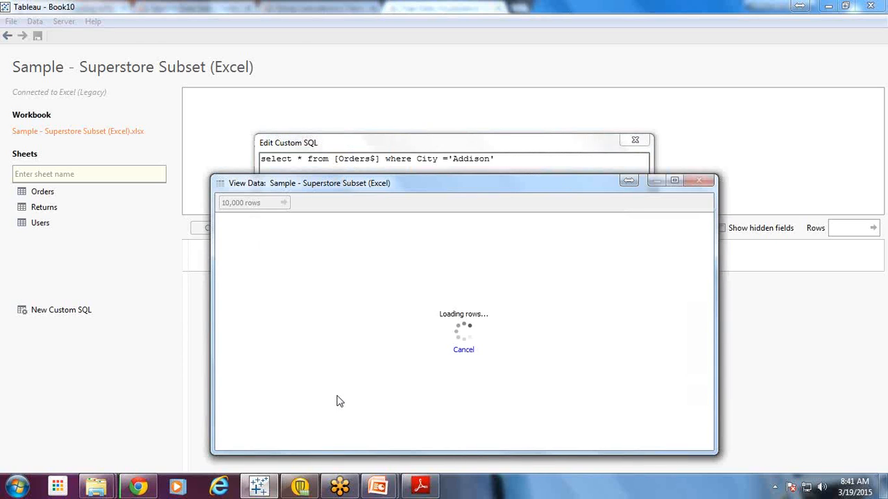
pyautogui.click(246, 271)
pyautogui.click(247, 247)
pyautogui.click(246, 272)
pyautogui.click(246, 247)
pyautogui.click(251, 260)
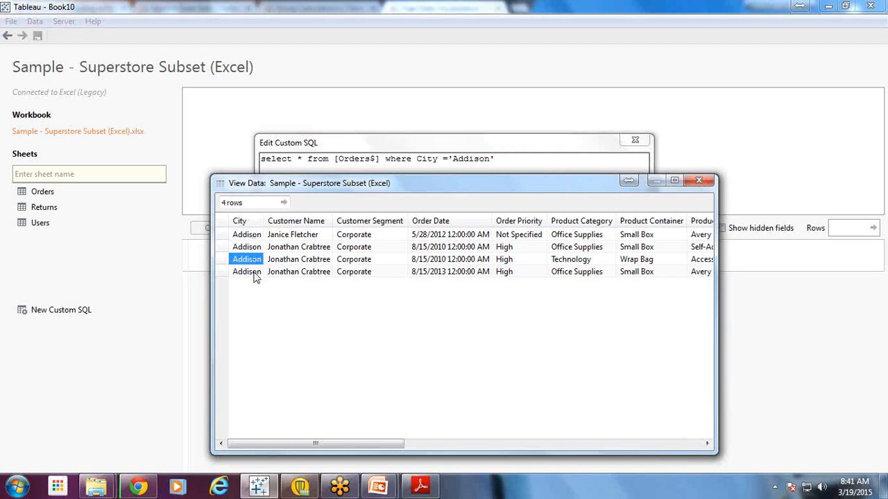
pyautogui.click(251, 247)
pyautogui.click(251, 236)
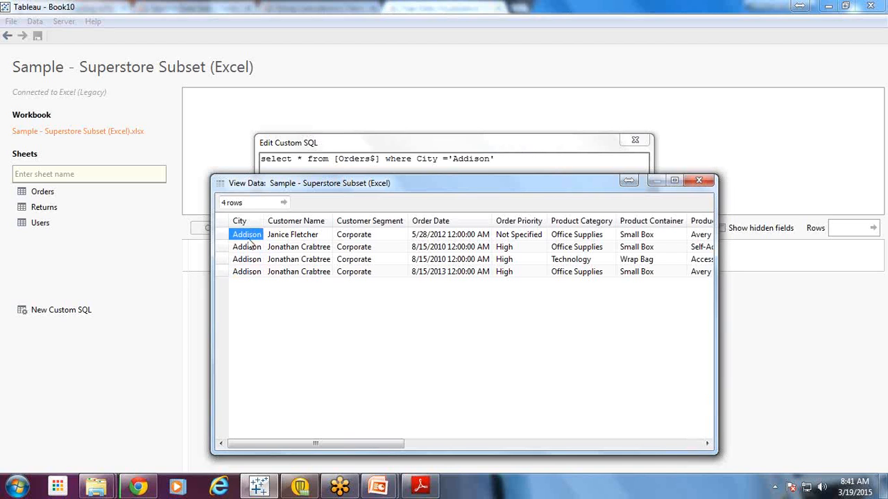
pyautogui.click(699, 180)
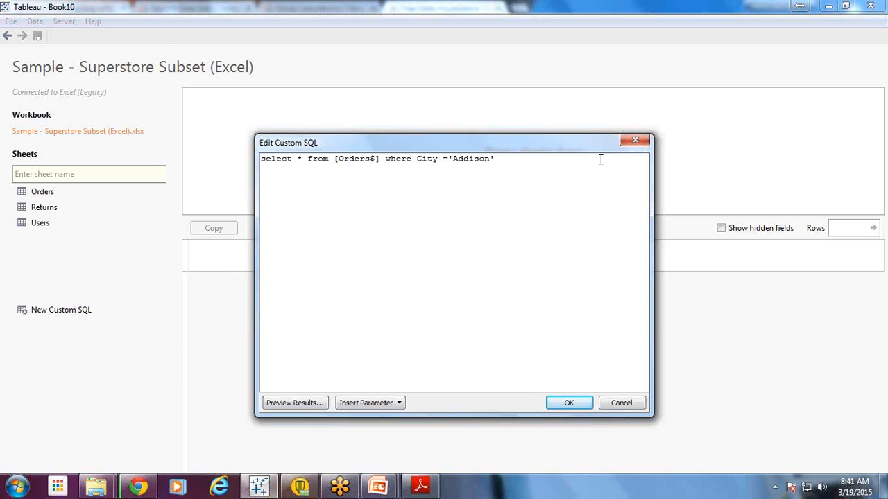
pyautogui.hotkey('ctrl', 'a')
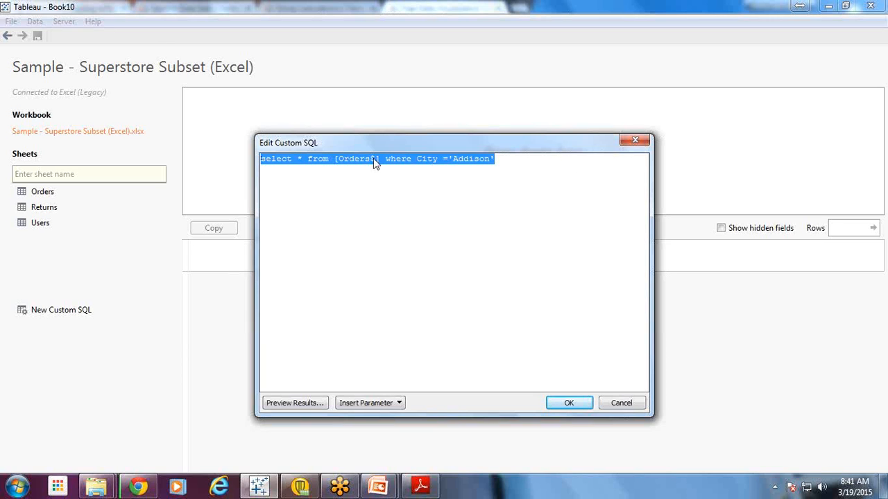
pyautogui.click(632, 145)
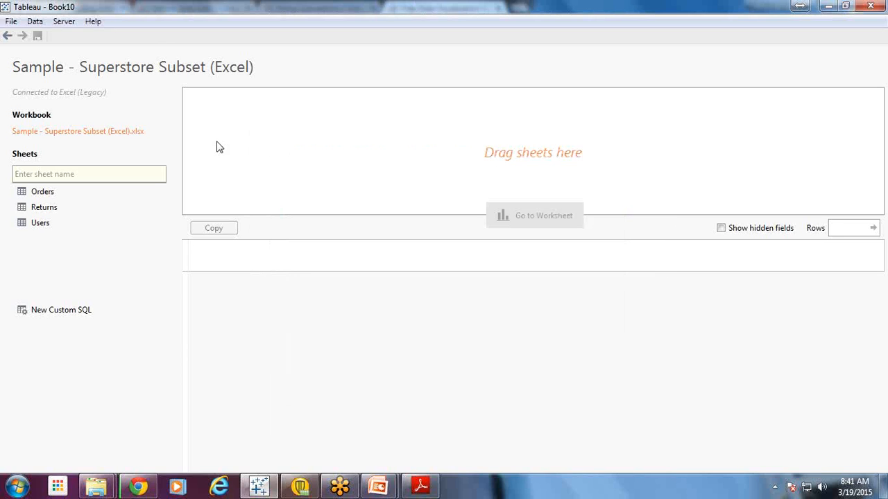
# In a new workbook, connect to Microsoft SQL Server with Windows Authentication, entering the PC's server name
pyautogui.click(11, 21)
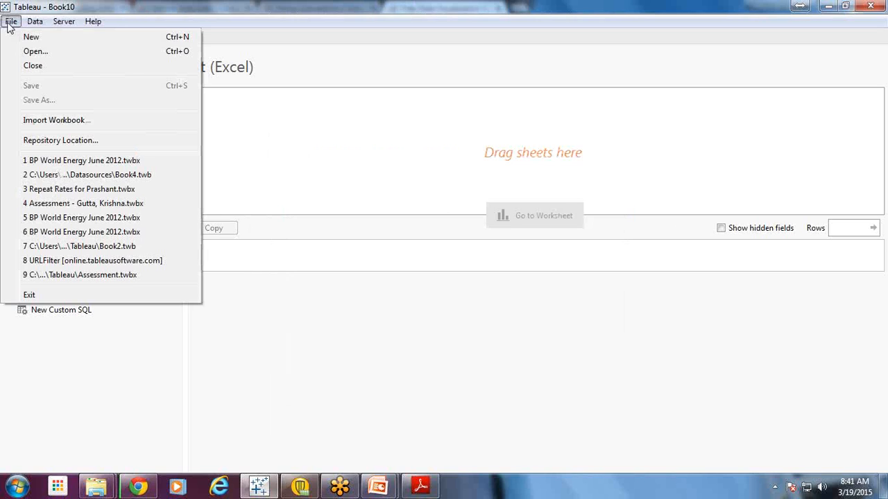
pyautogui.click(31, 36)
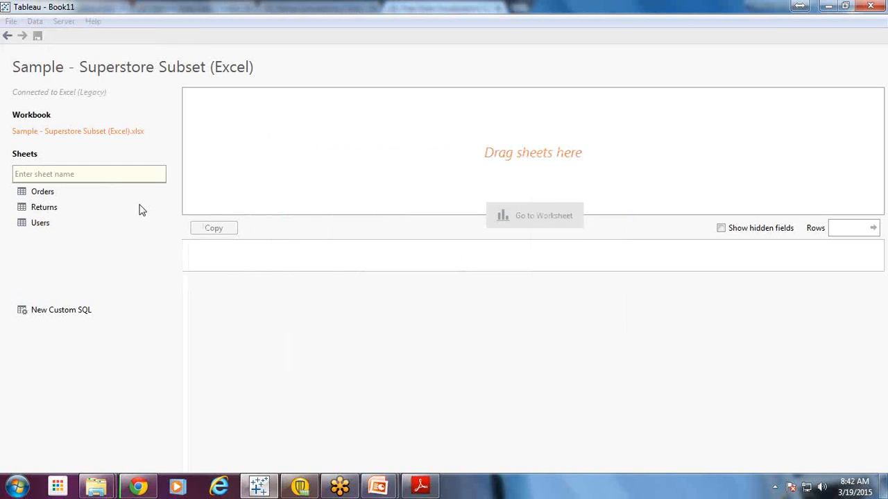
pyautogui.click(28, 88)
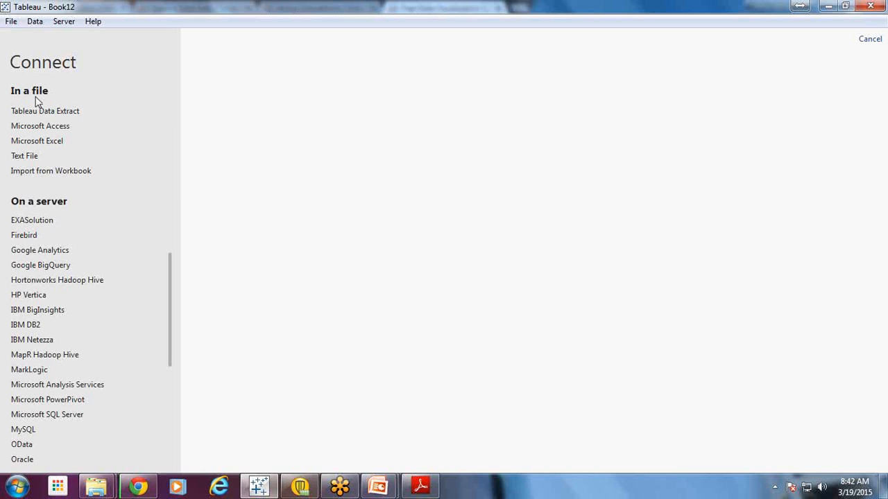
pyautogui.click(76, 415)
pyautogui.click(287, 104)
pyautogui.write("select * from [Orders$] where City = 'Addison'")
pyautogui.hotkey('ctrl', 'z')
pyautogui.write('Prashant-PC')
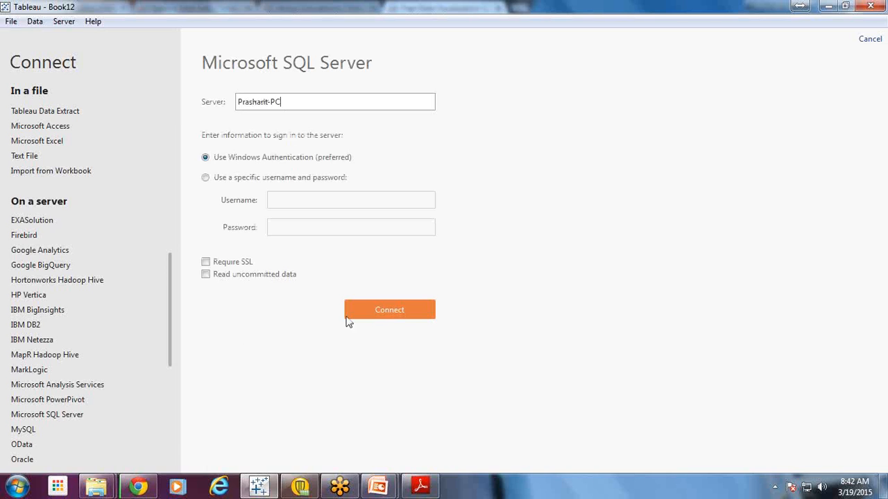
pyautogui.click(371, 303)
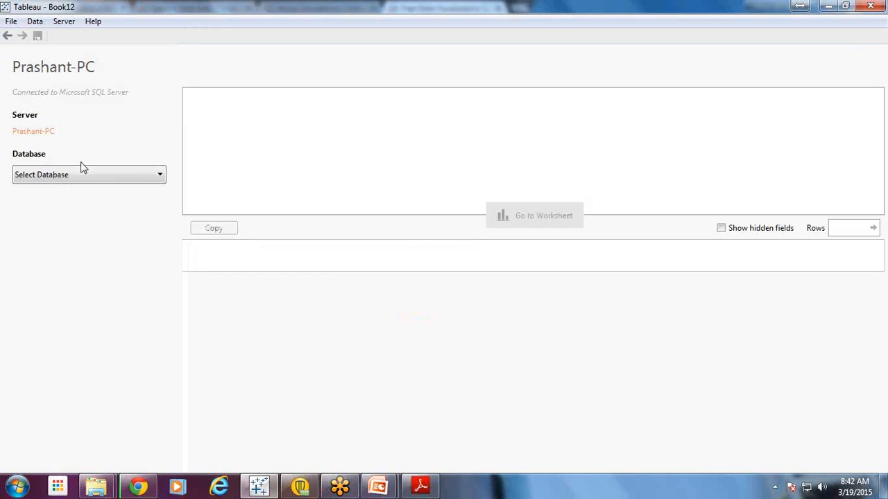
# Select the AdventureWorks2008R2 database, and view its blank custom SQL editor without entering a query
pyautogui.click(83, 177)
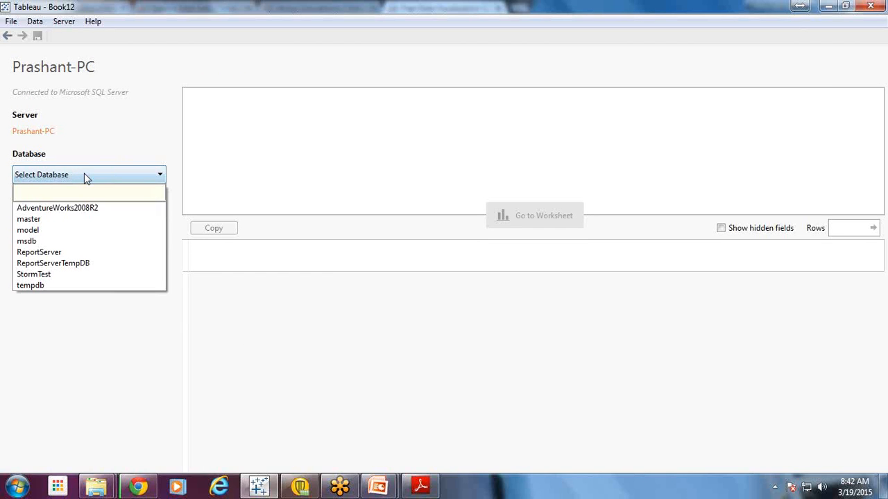
pyautogui.click(114, 162)
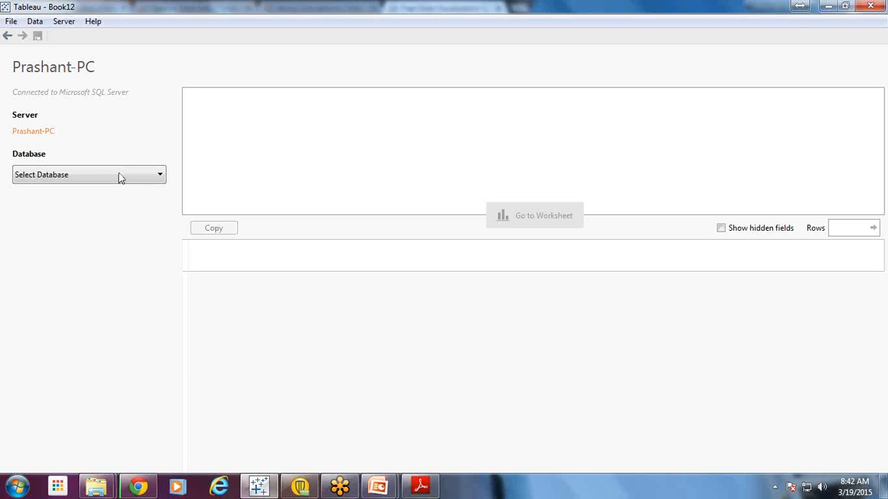
pyautogui.click(118, 174)
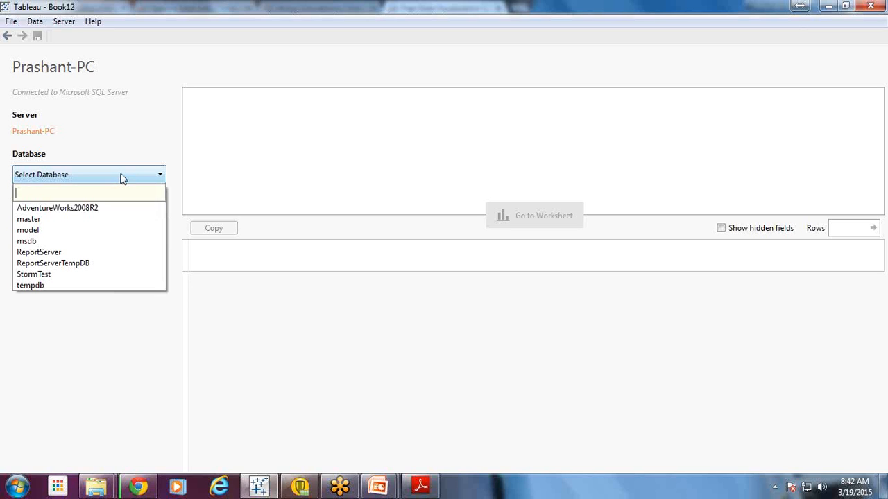
pyautogui.click(88, 208)
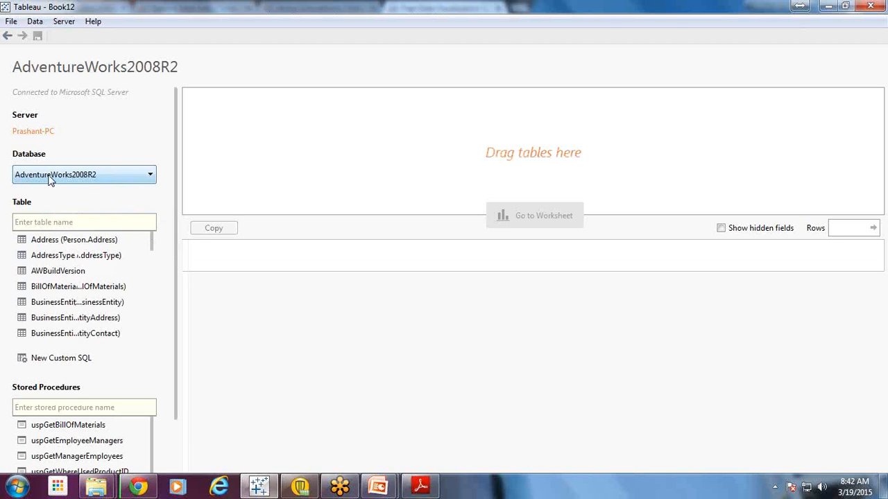
pyautogui.click(52, 362)
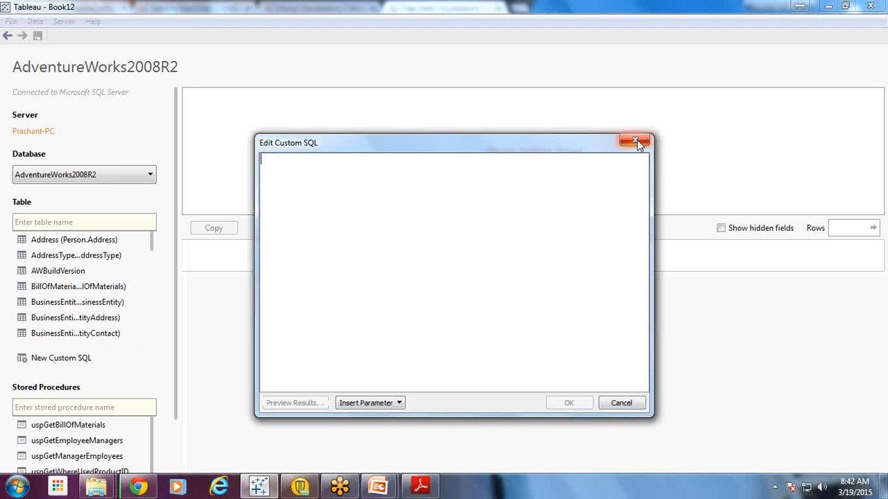
pyautogui.click(631, 142)
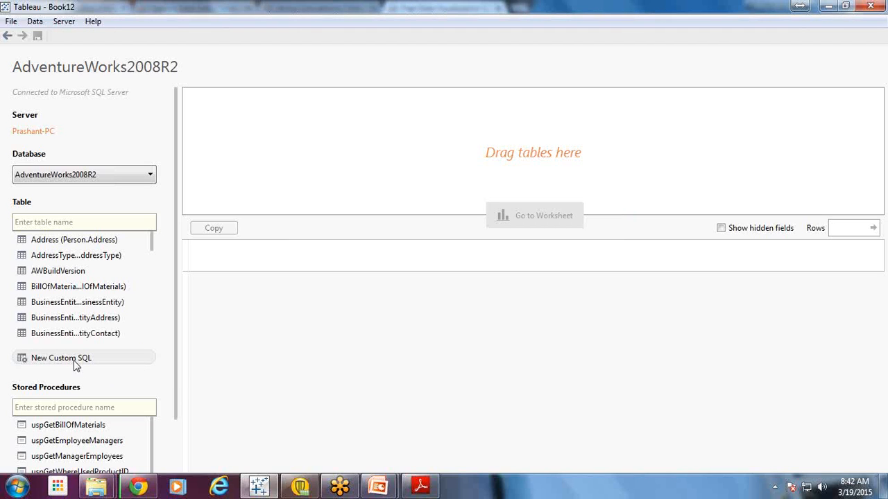
# Close the workbook connected to AdventureWorks2008R2 and discard its changes
pyautogui.click(9, 24)
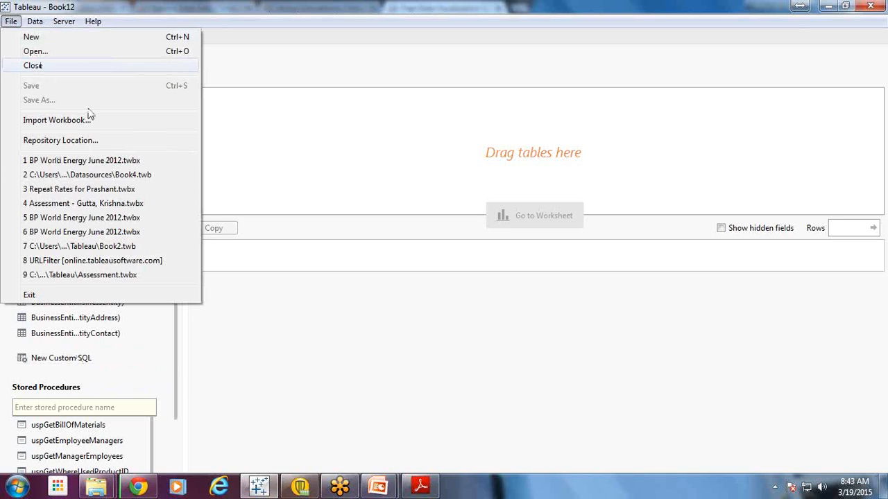
pyautogui.press('Escape')
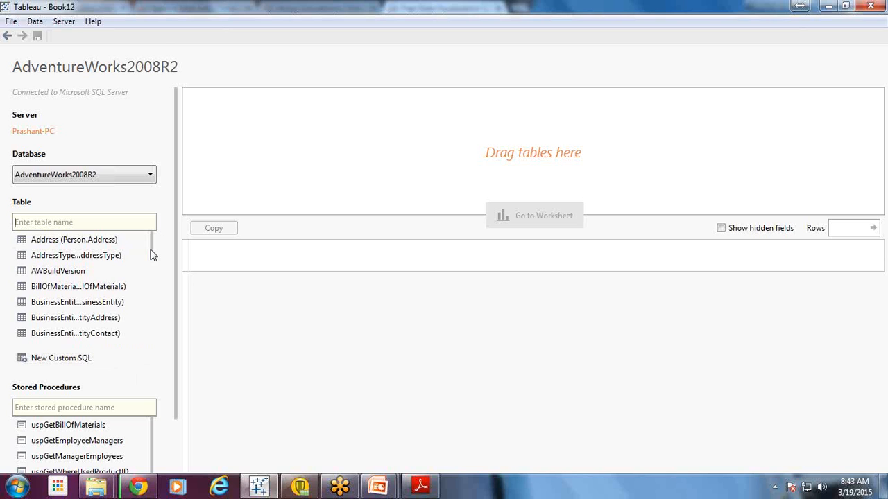
pyautogui.scroll(-1, 153, 257)
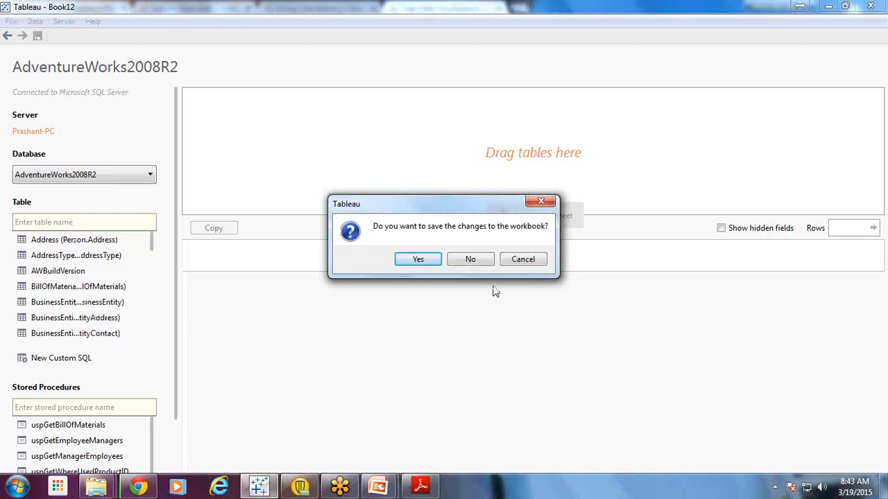
pyautogui.click(484, 264)
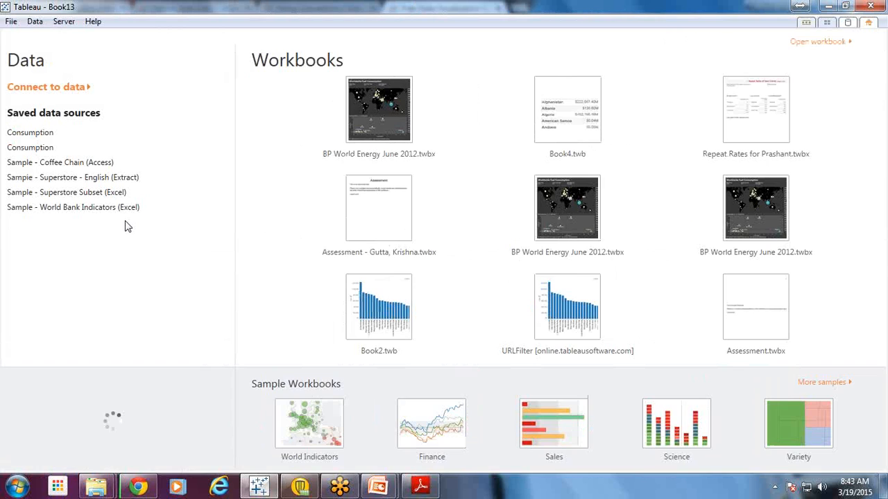
# Connect to the Excel file Sample - Superstore Subset (Excel).xlsx, and open a worksheet based on its Orders sheet
pyautogui.click(59, 93)
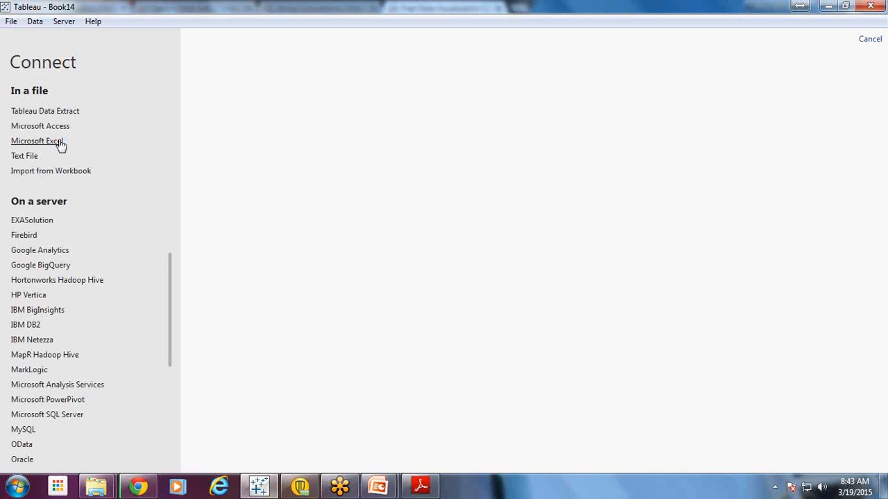
pyautogui.click(59, 142)
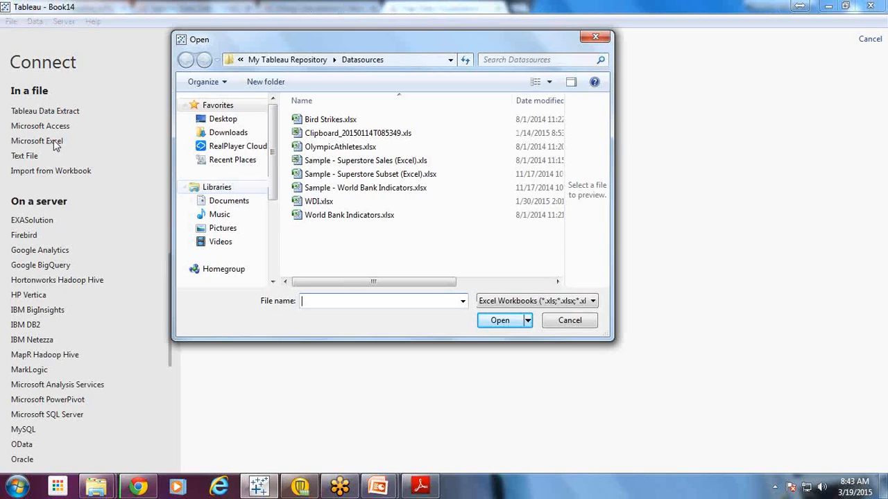
pyautogui.click(360, 175)
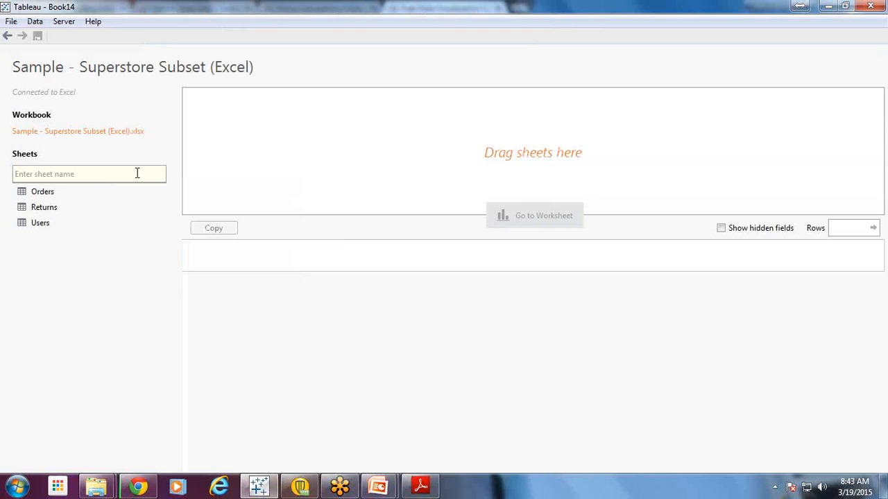
pyautogui.click(58, 192)
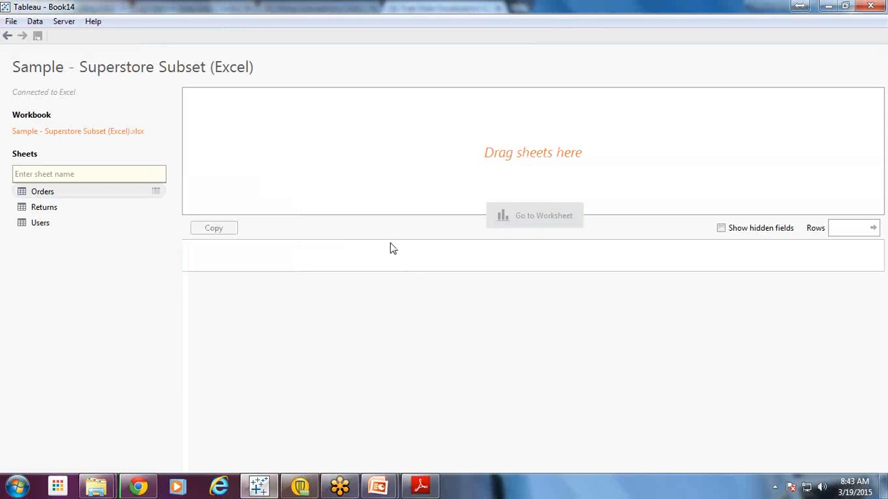
pyautogui.click(526, 216)
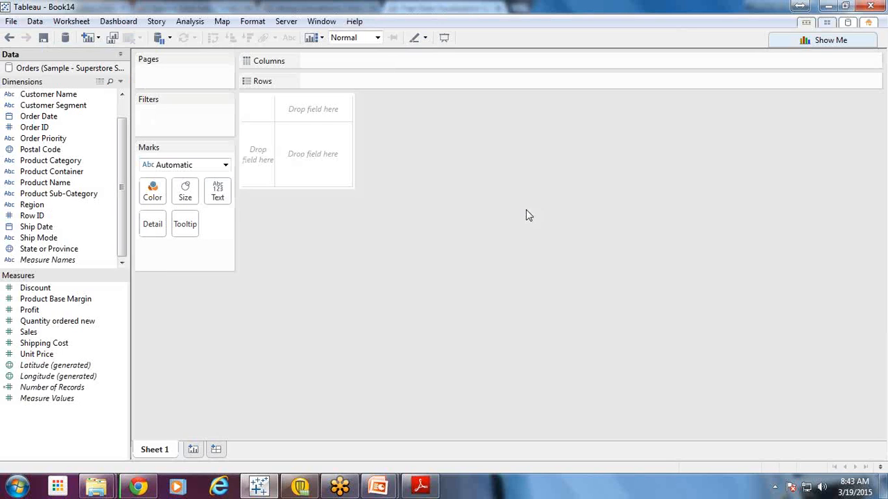
# Switch to Adobe Reader to check the Day 1 topics at the start of the Tableau course content PDF, and return to Tableau
pyautogui.click(421, 488)
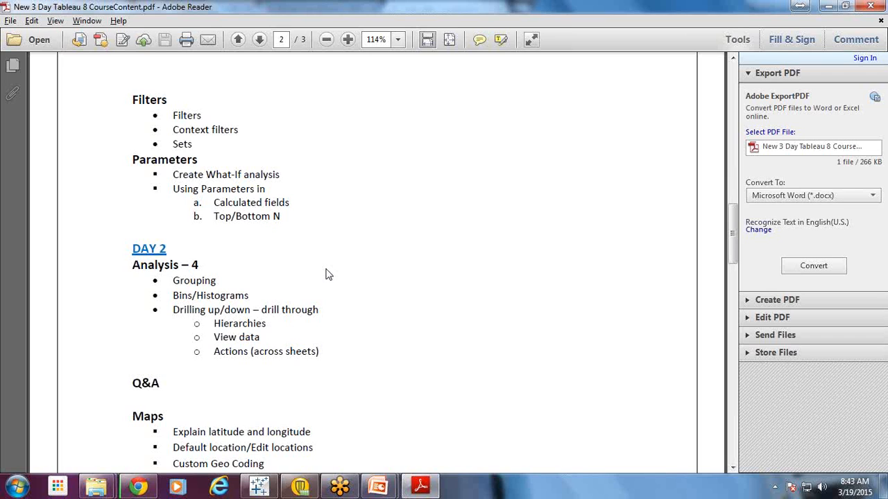
pyautogui.press('Home')
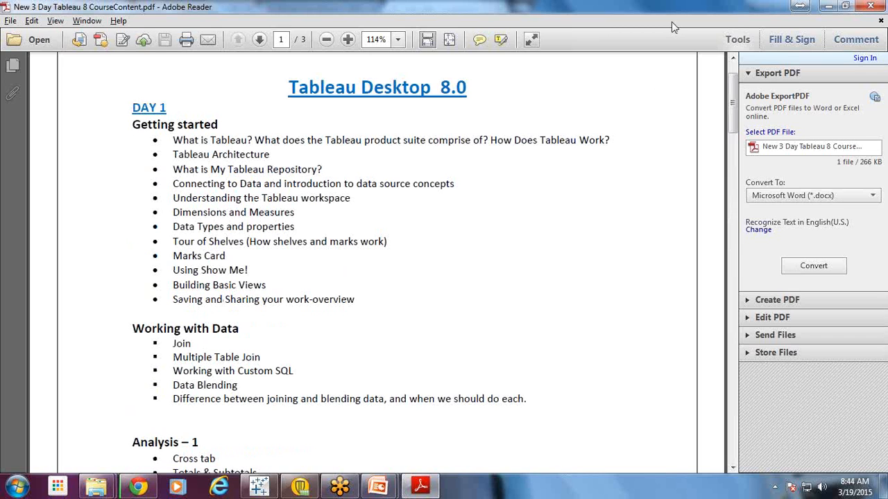
pyautogui.click(822, 6)
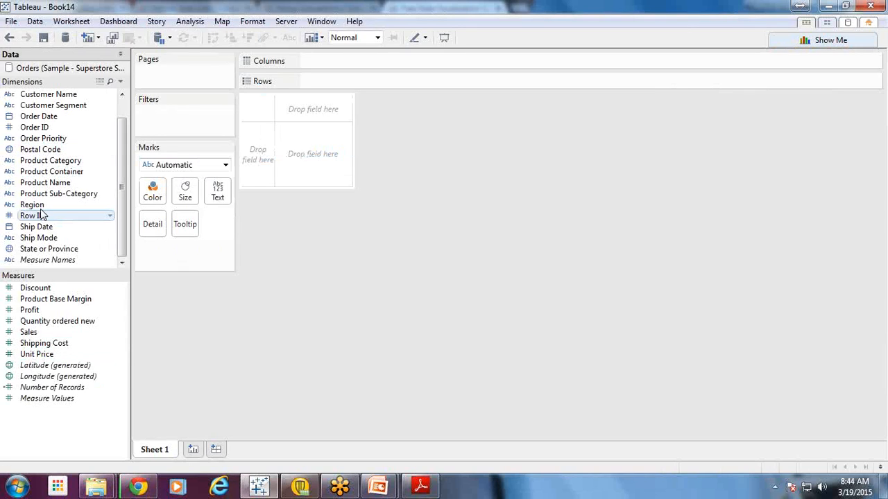
# Place the Region dimension on the Rows shelf of Sheet 1
pyautogui.moveTo(39, 208); pyautogui.dragTo(258, 147)
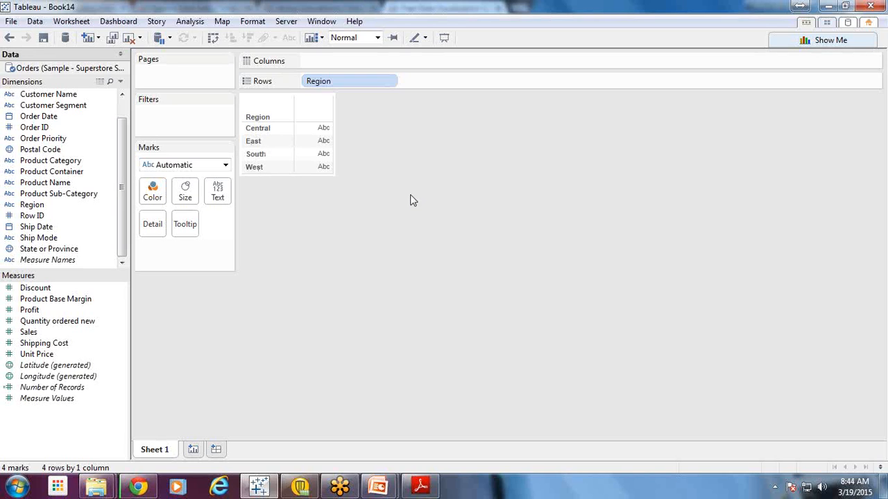
pyautogui.click(52, 333)
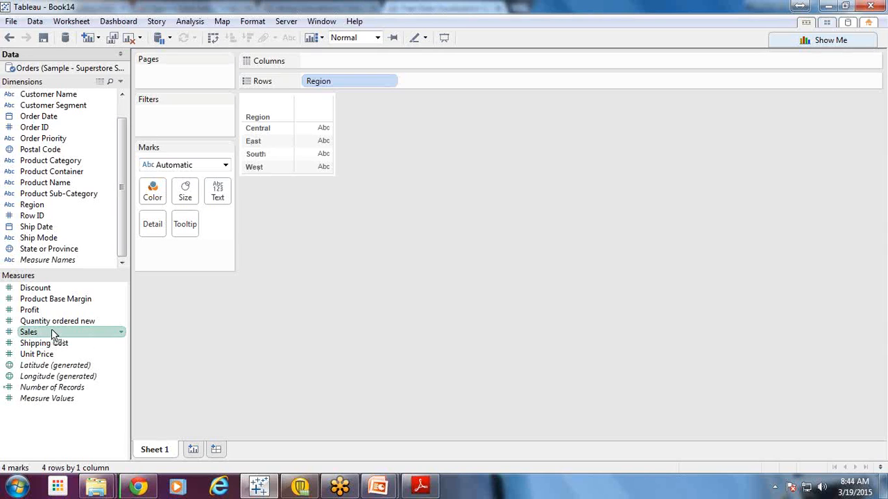
pyautogui.moveTo(51, 333); pyautogui.dragTo(352, 189)
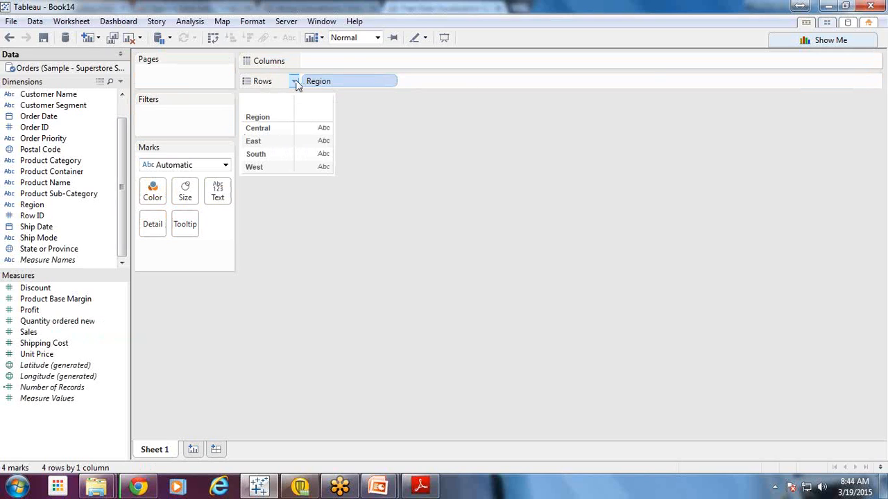
# Examine the Rows, Filters and Marks areas and the list of cards and shelves that the worksheet can show
pyautogui.click(295, 82)
pyautogui.click(257, 113)
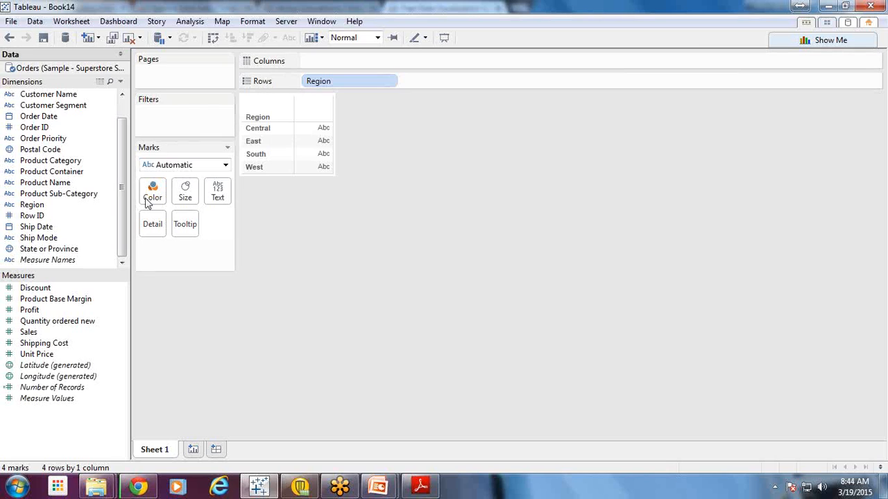
pyautogui.click(227, 147)
pyautogui.click(208, 111)
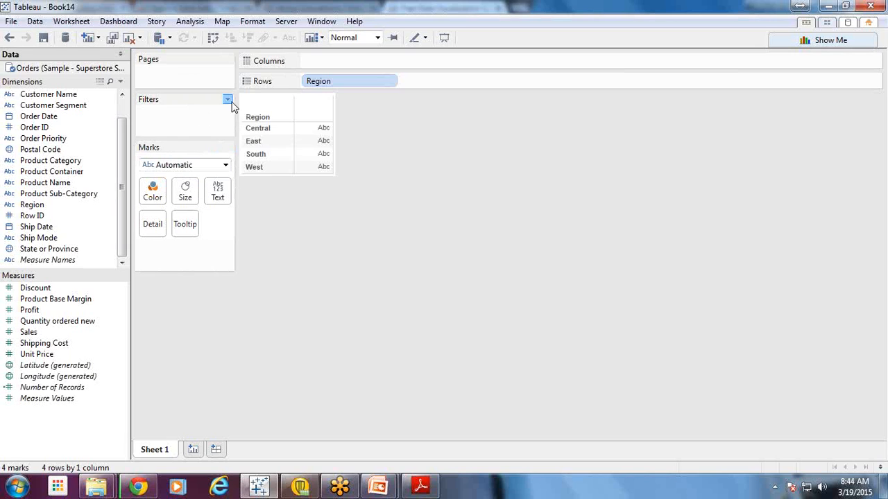
pyautogui.click(228, 99)
pyautogui.click(319, 38)
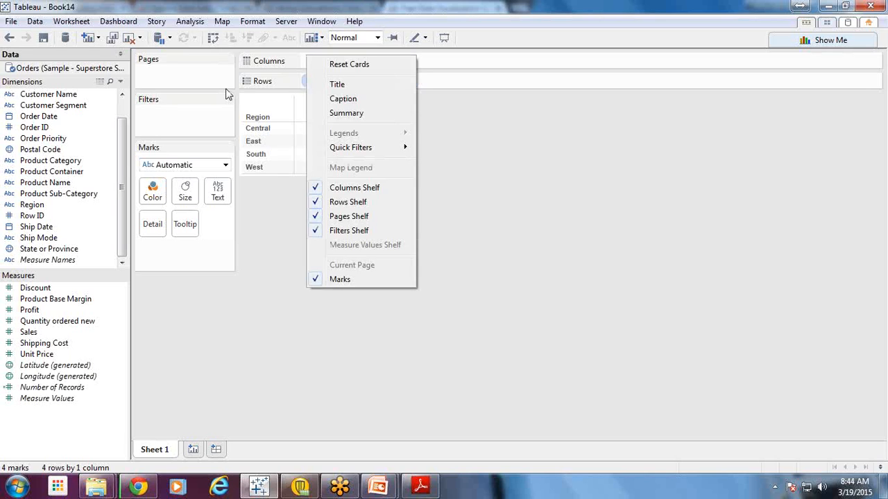
pyautogui.click(227, 95)
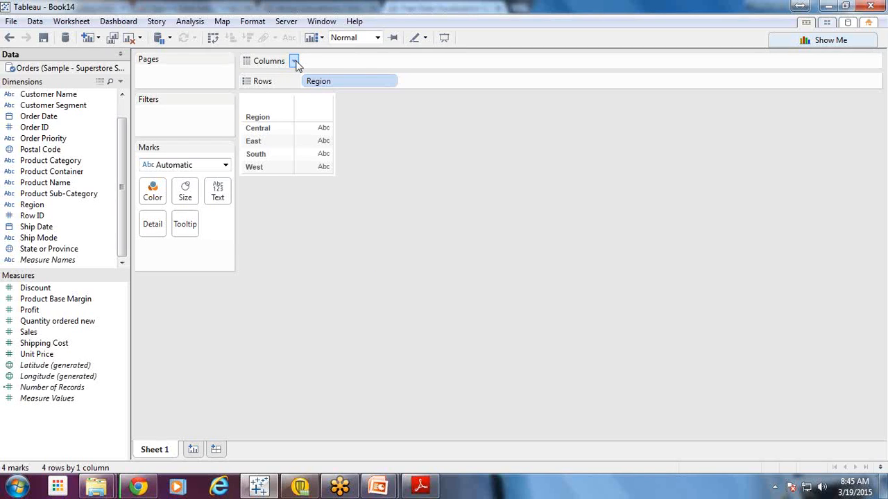
# Add Product Category to the Rows shelf after Region to break each region down by category
pyautogui.click(359, 80)
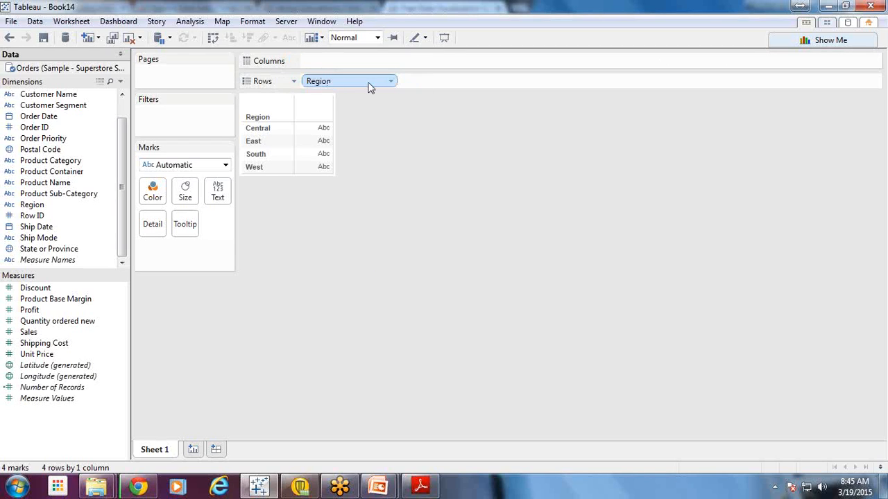
pyautogui.click(43, 138)
pyautogui.click(54, 172)
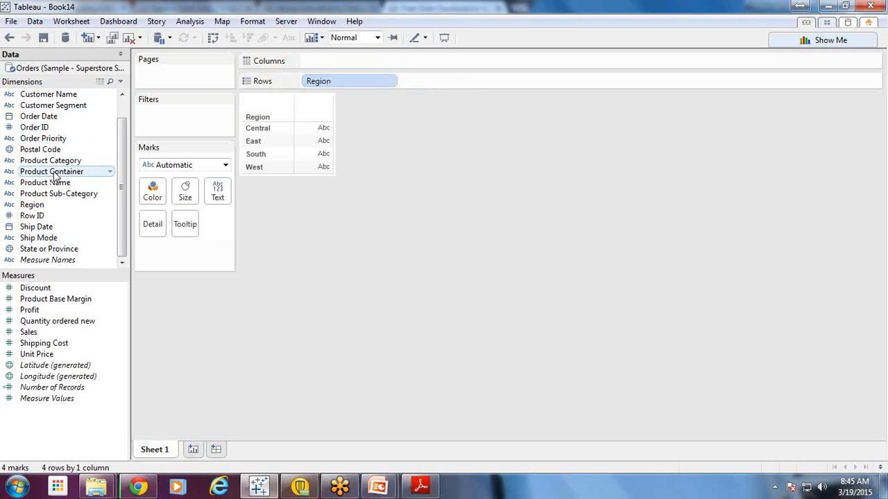
pyautogui.click(353, 81)
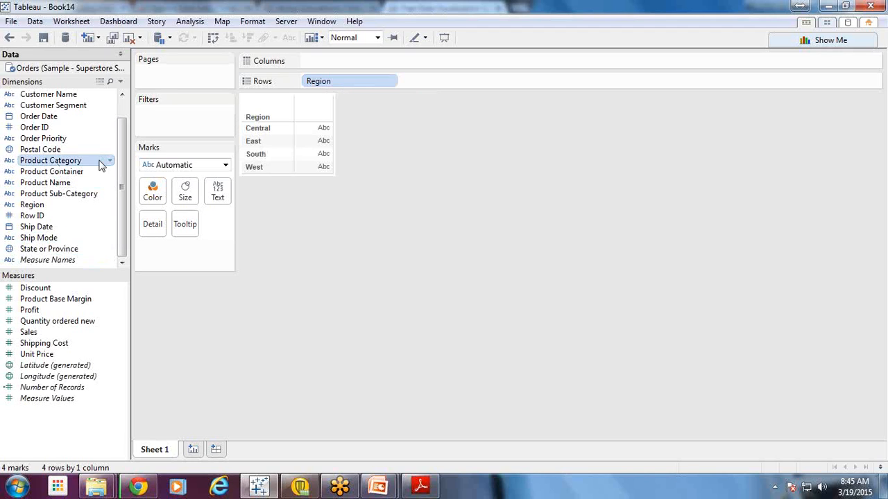
pyautogui.moveTo(101, 164); pyautogui.dragTo(430, 84)
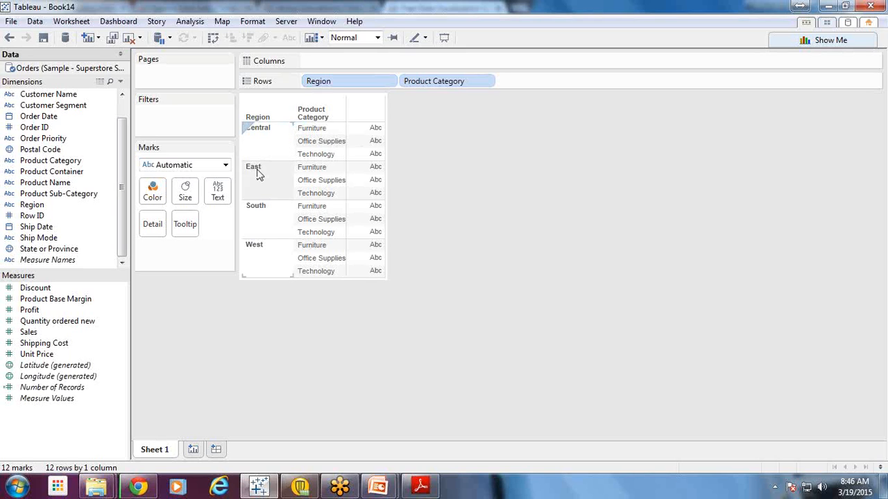
pyautogui.click(312, 169)
pyautogui.click(312, 170)
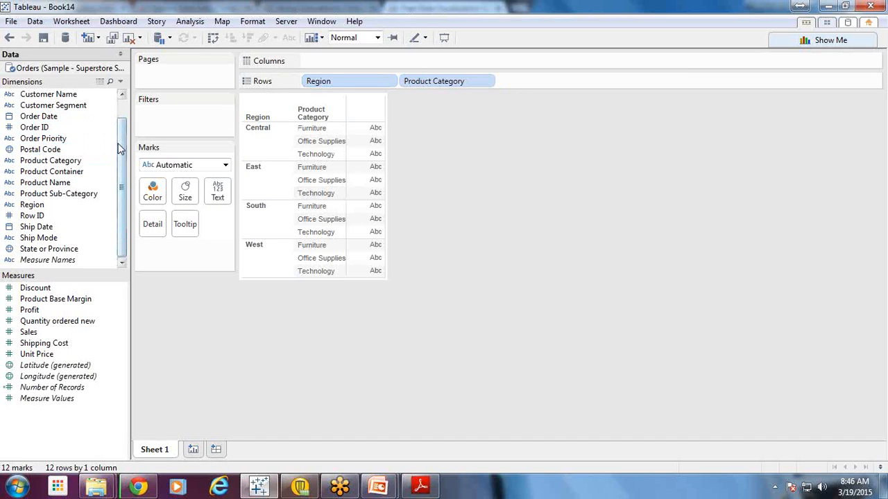
# Insert State or Province on the Rows shelf between Region and Product Category
pyautogui.scroll(2, 119, 153)
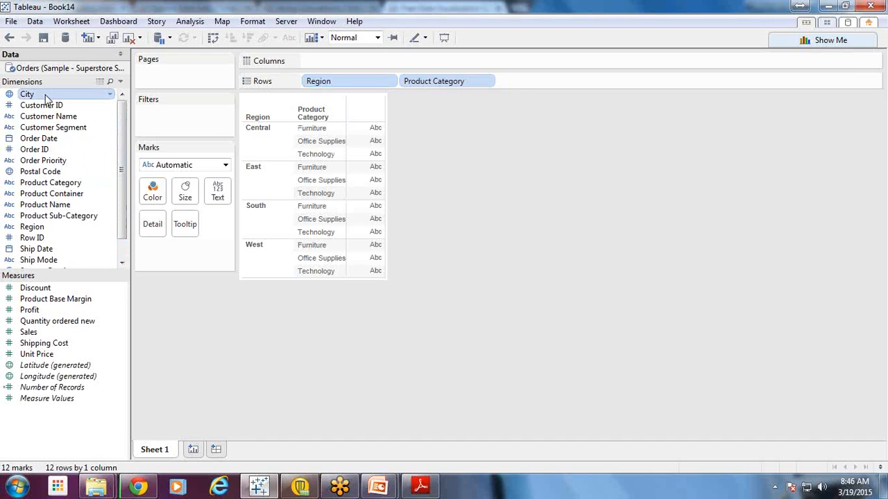
pyautogui.scroll(-2, 124, 163)
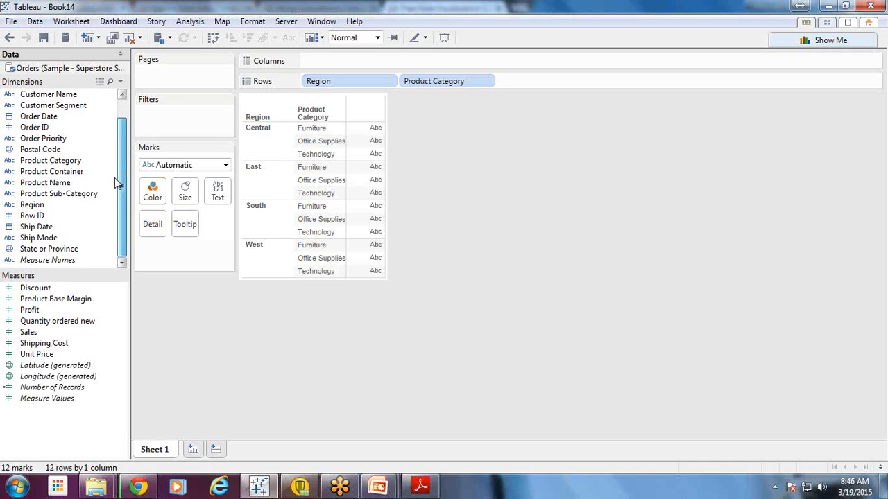
pyautogui.click(52, 250)
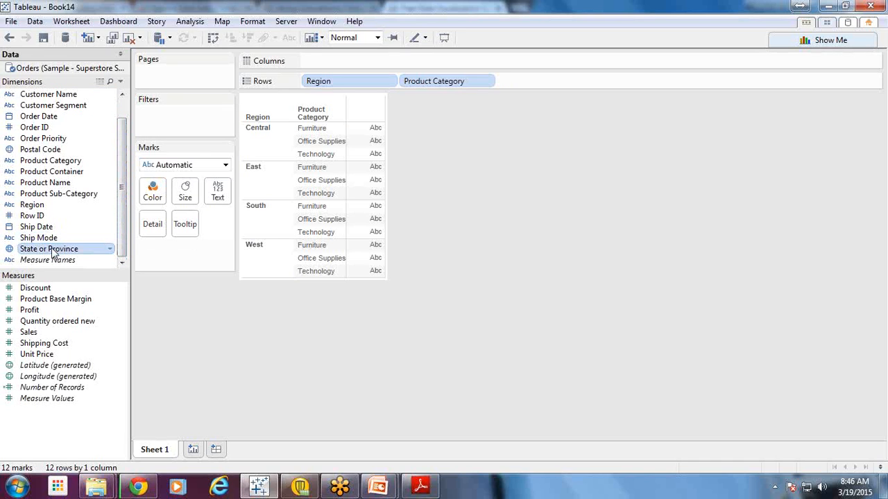
pyautogui.moveTo(63, 249); pyautogui.dragTo(392, 87)
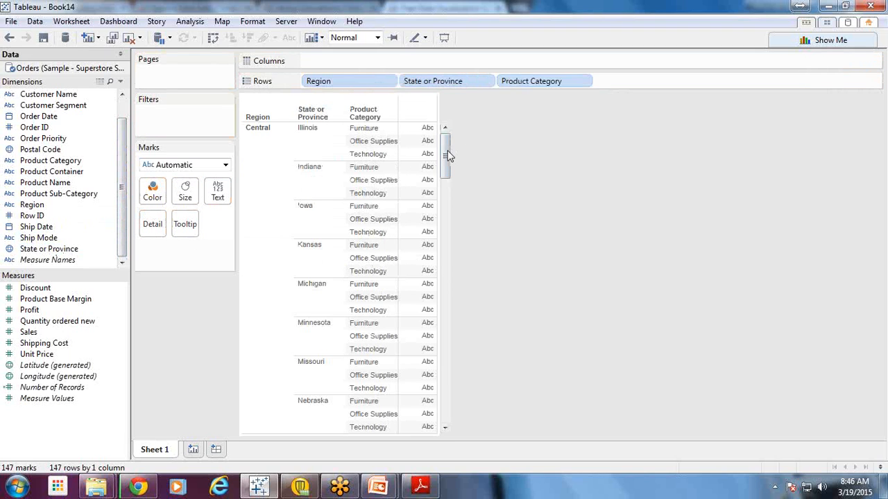
pyautogui.moveTo(444, 157)
pyautogui.mouseDown()
pyautogui.moveTo(439, 417)
pyautogui.moveTo(443, 142)
pyautogui.mouseUp()
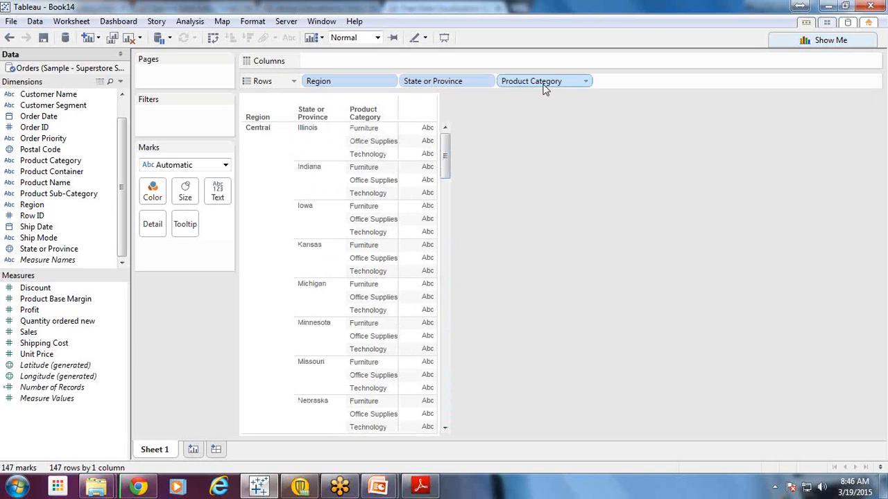
# Replace Product Category with Customer Segment after State or Province on the Rows shelf, and look through the resulting table
pyautogui.moveTo(542, 83); pyautogui.dragTo(118, 138)
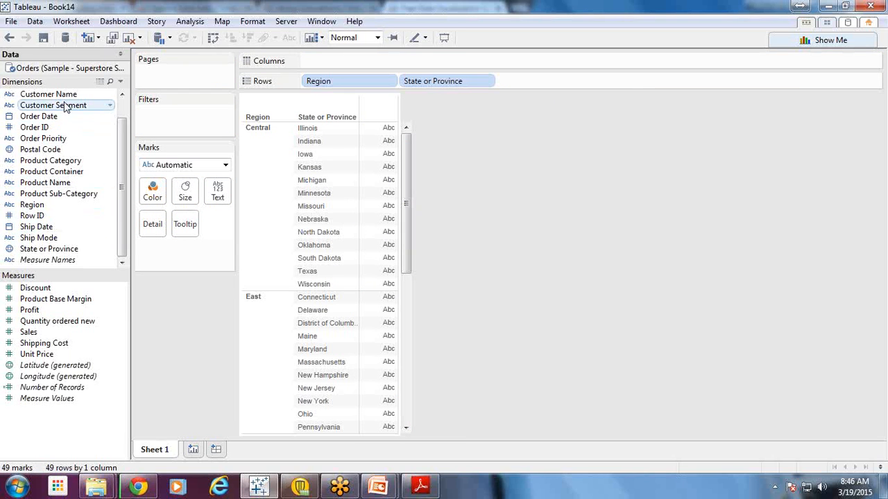
pyautogui.moveTo(93, 104); pyautogui.dragTo(545, 103)
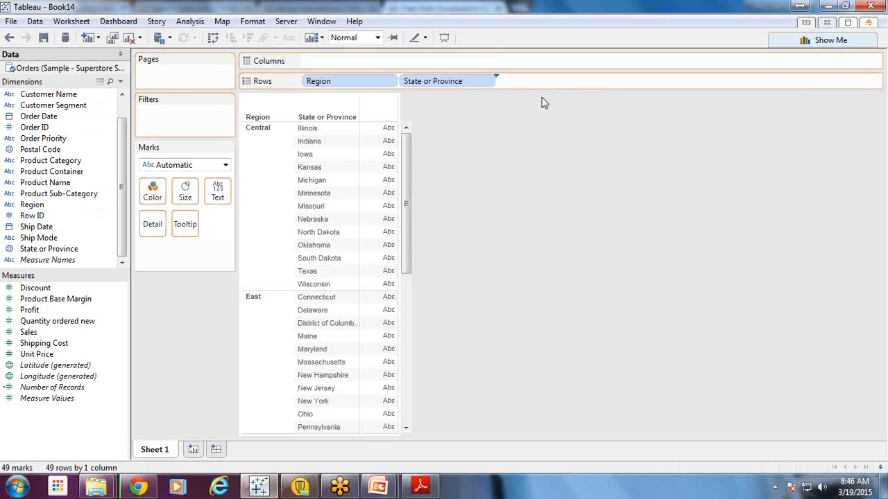
pyautogui.moveTo(545, 103); pyautogui.dragTo(544, 102)
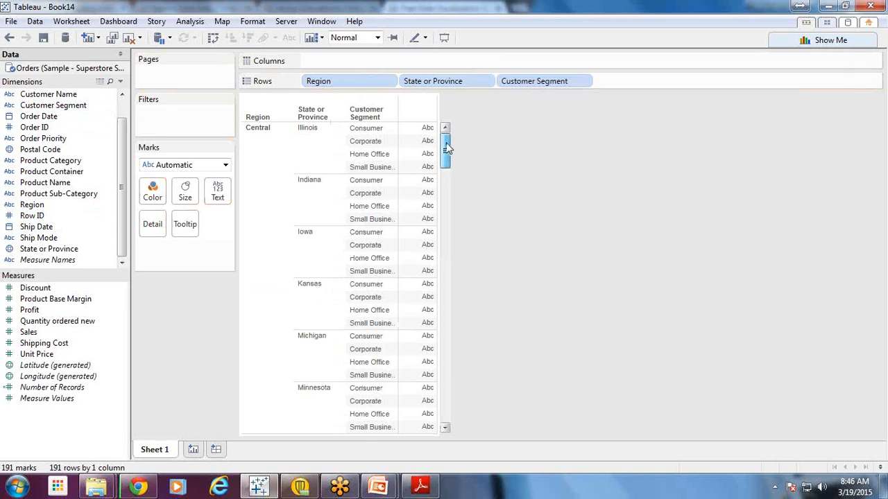
pyautogui.scroll(-1, 448, 148)
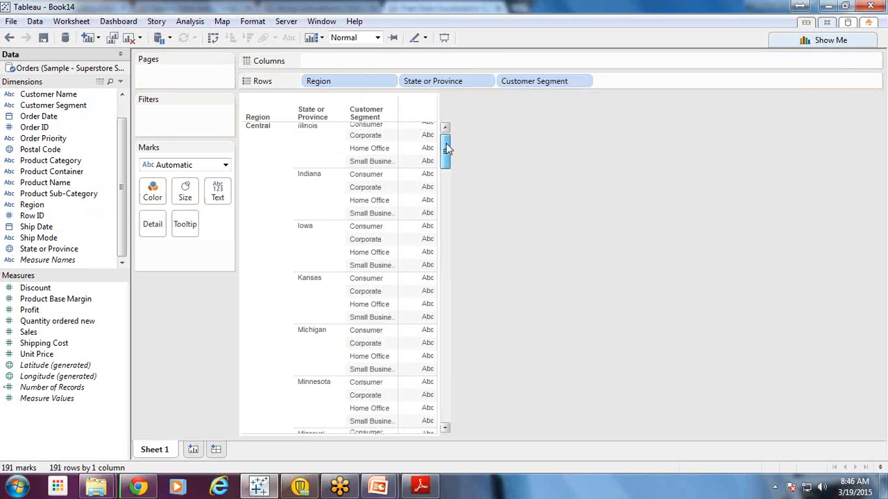
pyautogui.moveTo(447, 148); pyautogui.dragTo(454, 309)
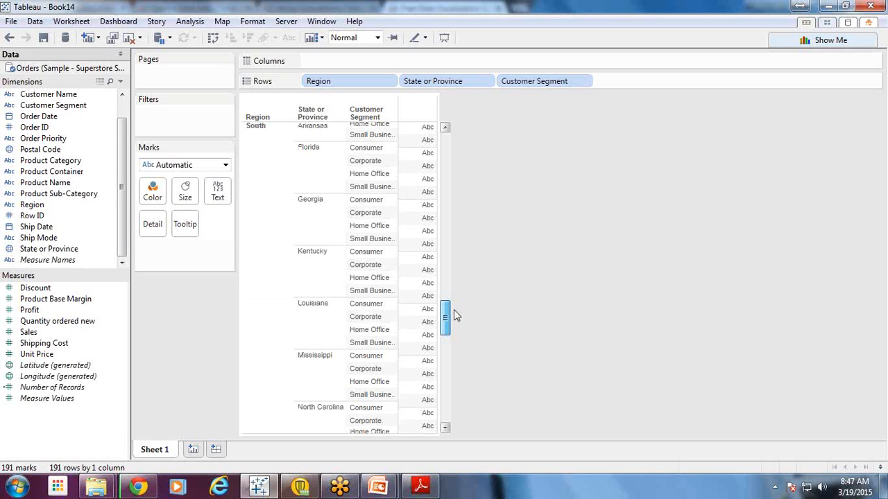
pyautogui.moveTo(455, 316); pyautogui.dragTo(448, 234)
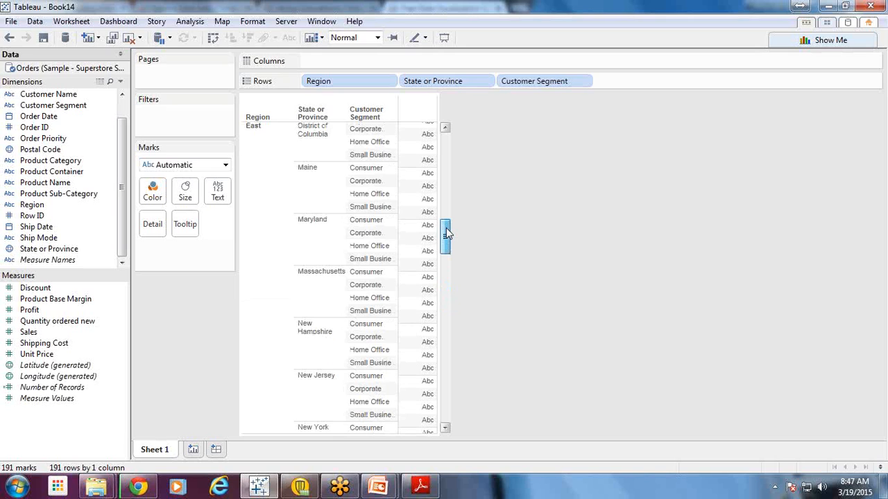
# Place Sales in the body of the table to show sales for every region, state and customer segment
pyautogui.moveTo(448, 234); pyautogui.dragTo(447, 220)
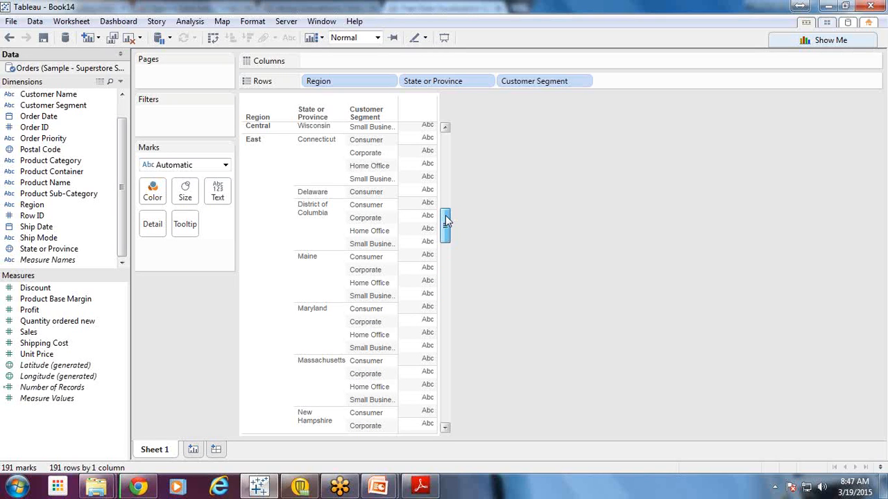
pyautogui.moveTo(448, 220); pyautogui.dragTo(448, 211)
pyautogui.click(313, 281)
pyautogui.click(365, 280)
pyautogui.click(507, 218)
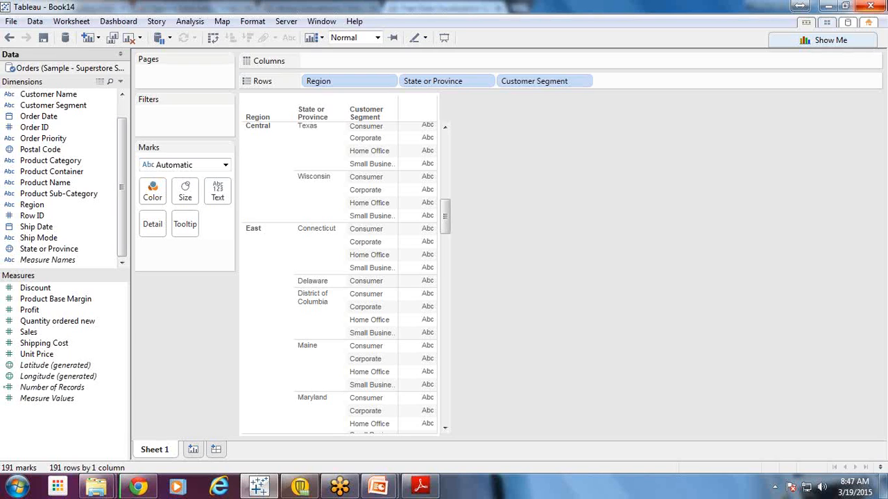
pyautogui.click(41, 334)
pyautogui.moveTo(43, 335); pyautogui.dragTo(430, 158)
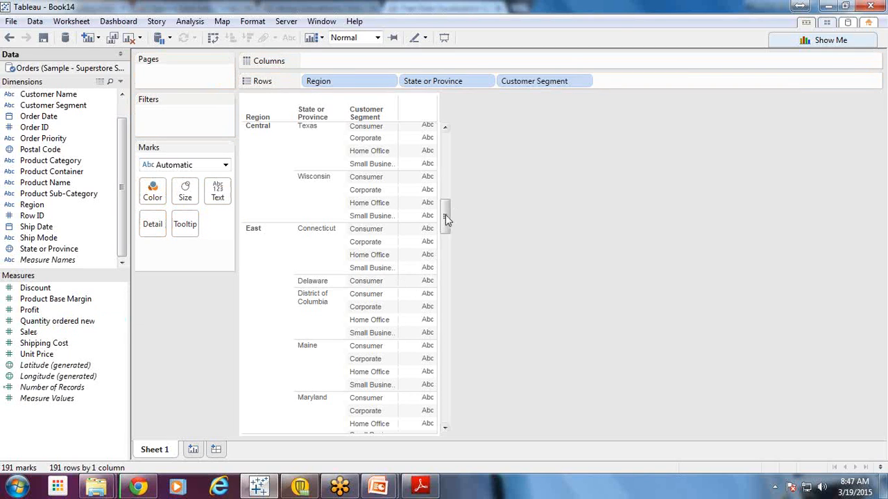
pyautogui.moveTo(446, 219); pyautogui.dragTo(424, 170)
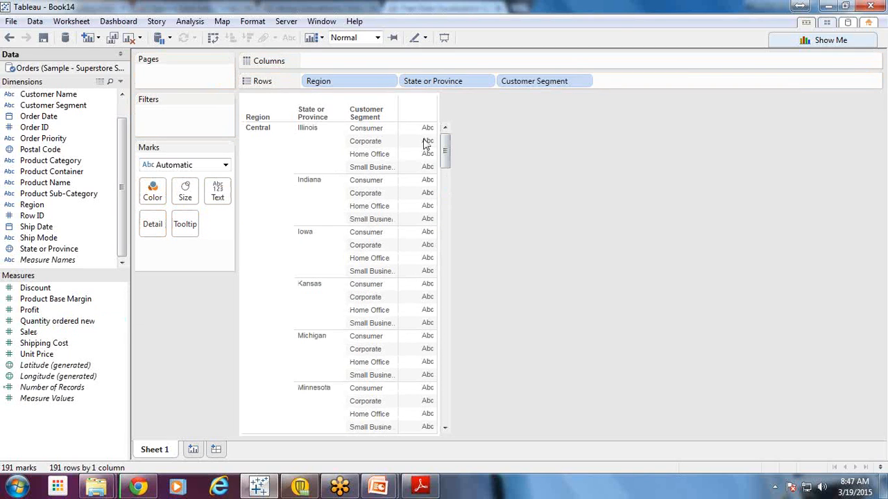
pyautogui.moveTo(446, 162); pyautogui.dragTo(442, 128)
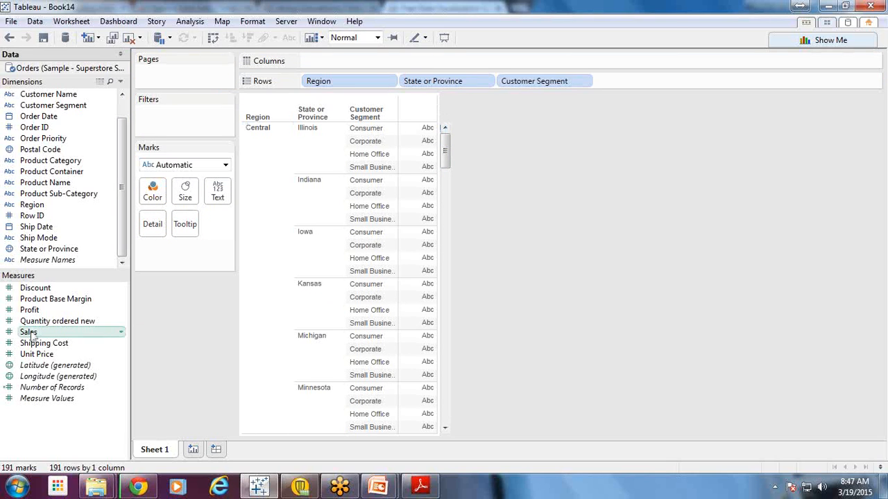
pyautogui.moveTo(28, 333); pyautogui.dragTo(427, 296)
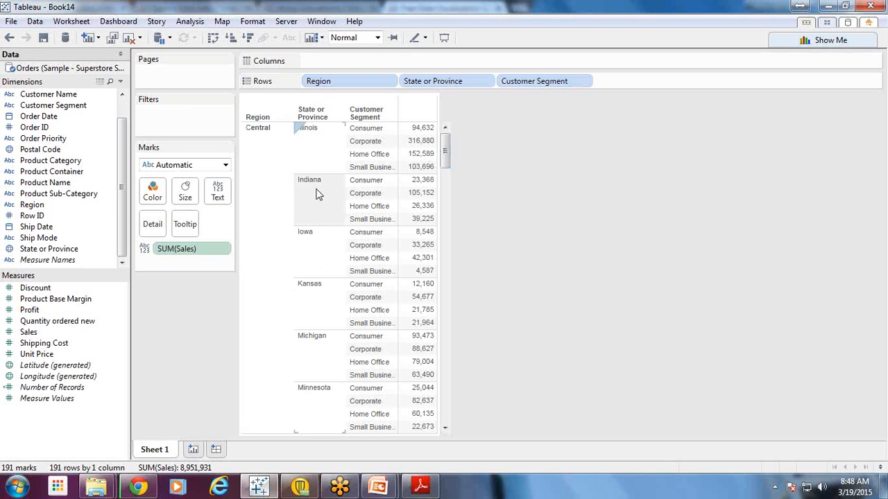
# Highlight the Consumer sales value for Indiana in the table, and clear the selection
pyautogui.click(373, 182)
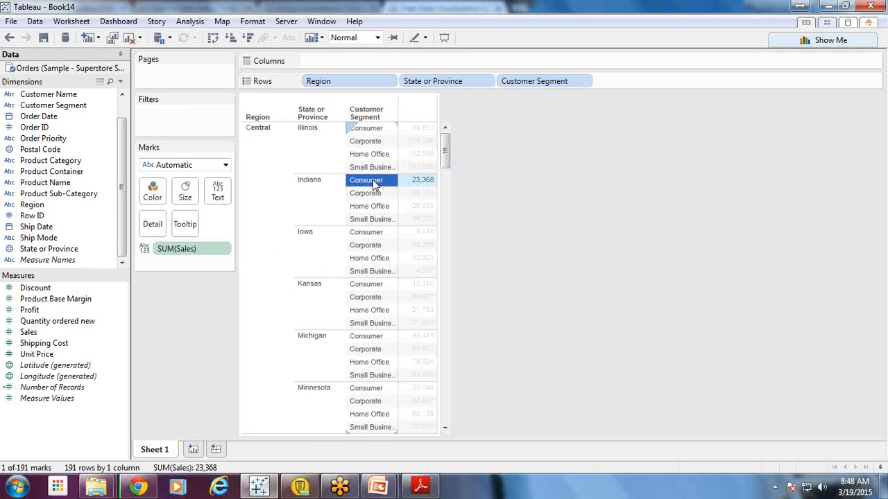
pyautogui.click(423, 180)
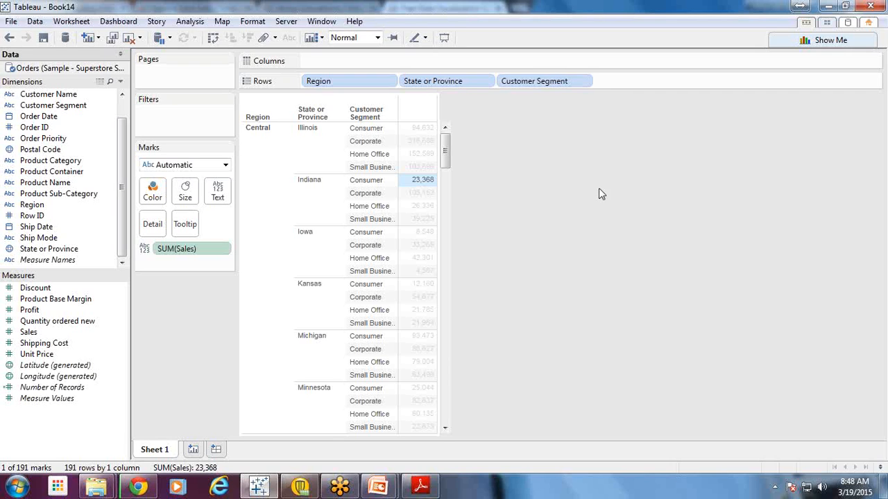
pyautogui.click(599, 189)
# Remove Customer Segment from the Rows shelf and look through the sales by state
pyautogui.click(533, 83)
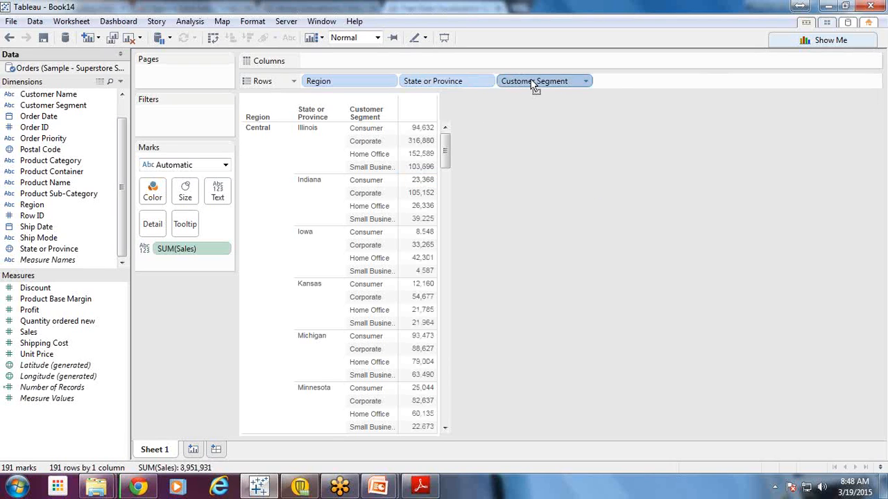
pyautogui.moveTo(534, 85); pyautogui.dragTo(856, 224)
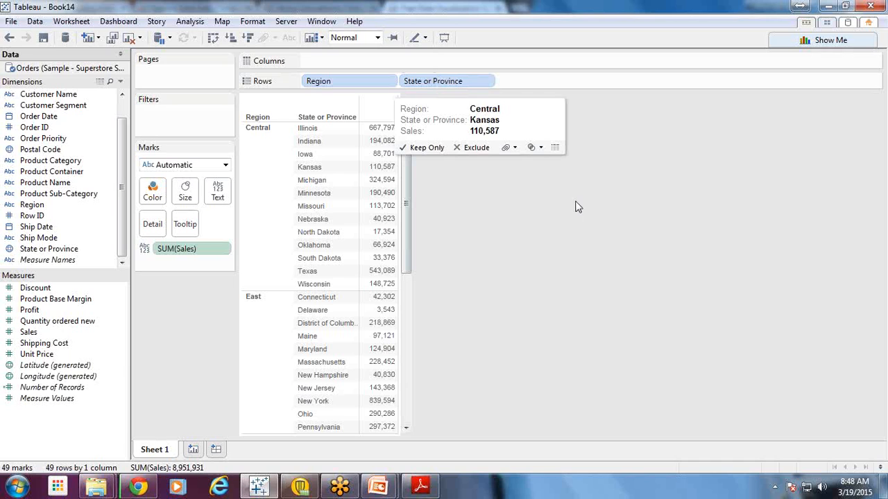
pyautogui.scroll(-5, 409, 213)
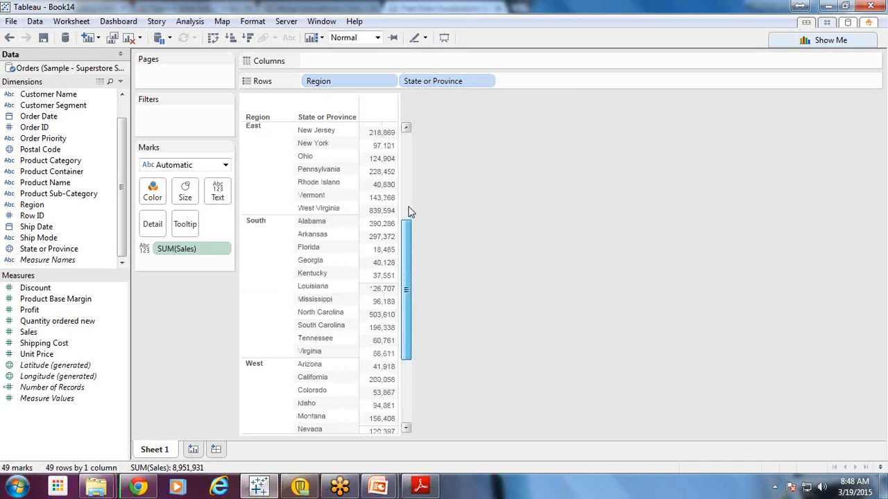
pyautogui.scroll(5, 409, 212)
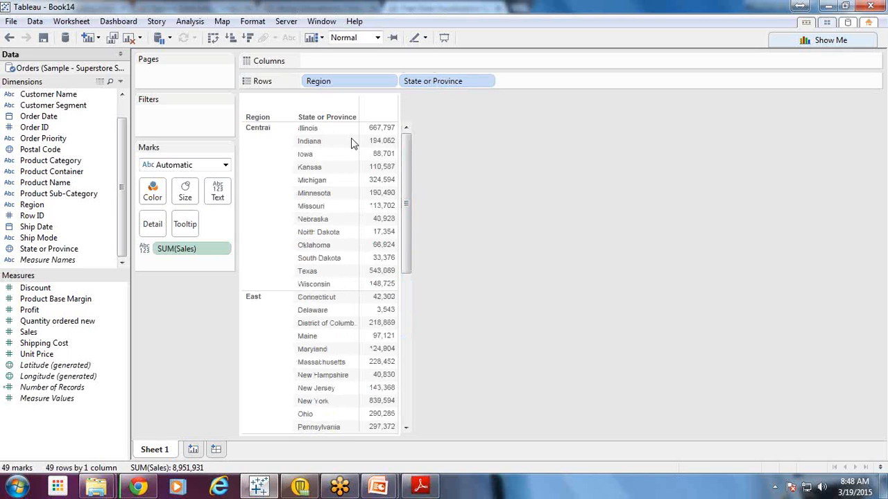
# Add Product Category to the Columns shelf and widen the columns until the category names are fully readable
pyautogui.click(49, 161)
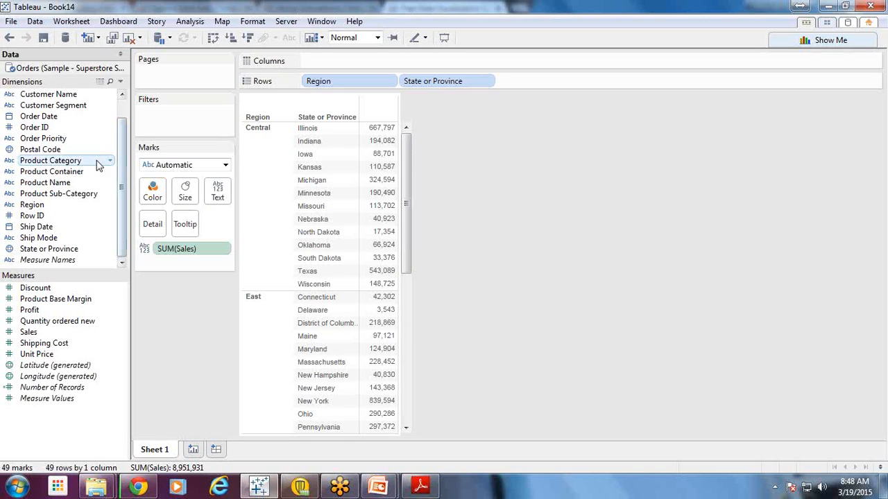
pyautogui.moveTo(149, 132); pyautogui.dragTo(330, 63)
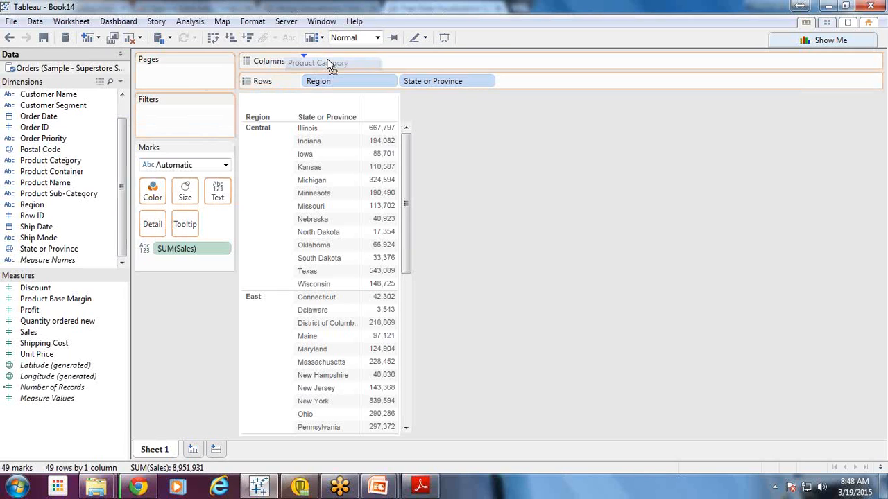
pyautogui.moveTo(330, 64); pyautogui.dragTo(331, 63)
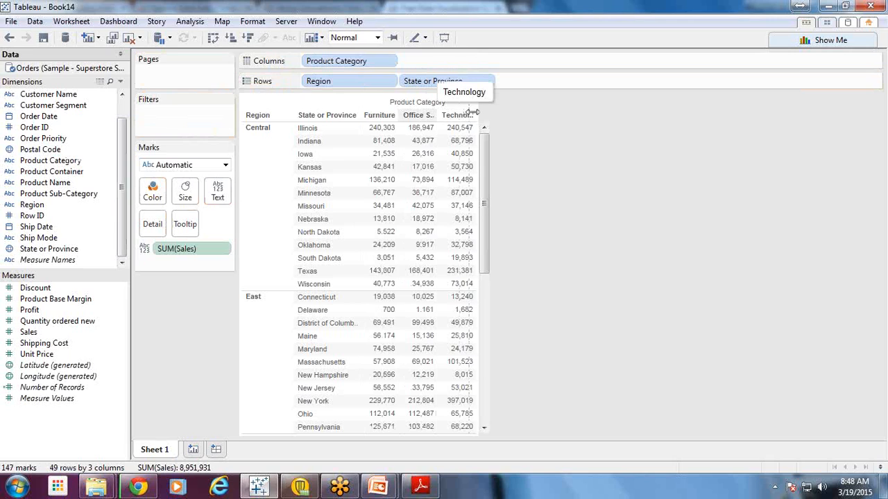
pyautogui.moveTo(473, 112); pyautogui.dragTo(589, 119)
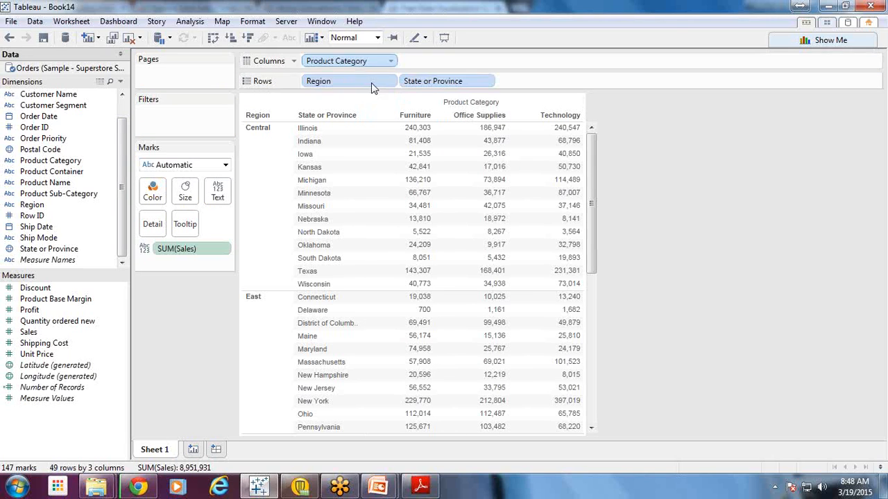
# Highlight the Central region and the Office Supplies sales value for Missouri, and clear the selection
pyautogui.click(263, 144)
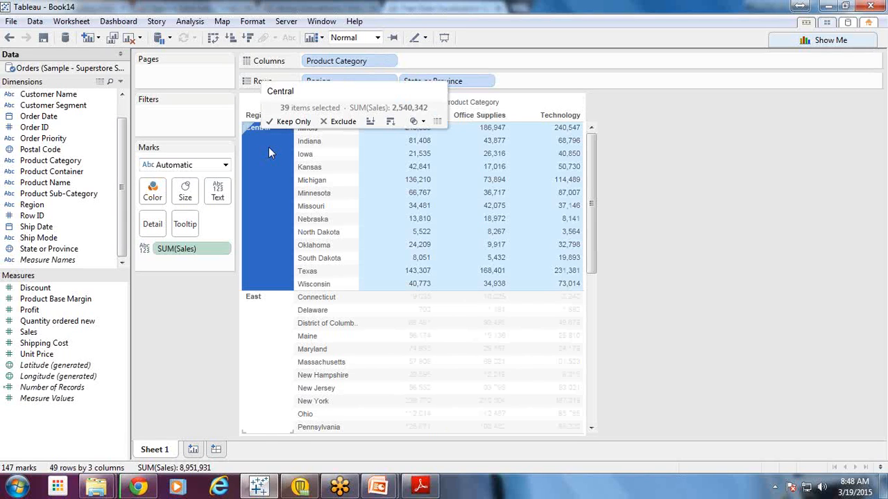
pyautogui.click(319, 206)
pyautogui.click(494, 205)
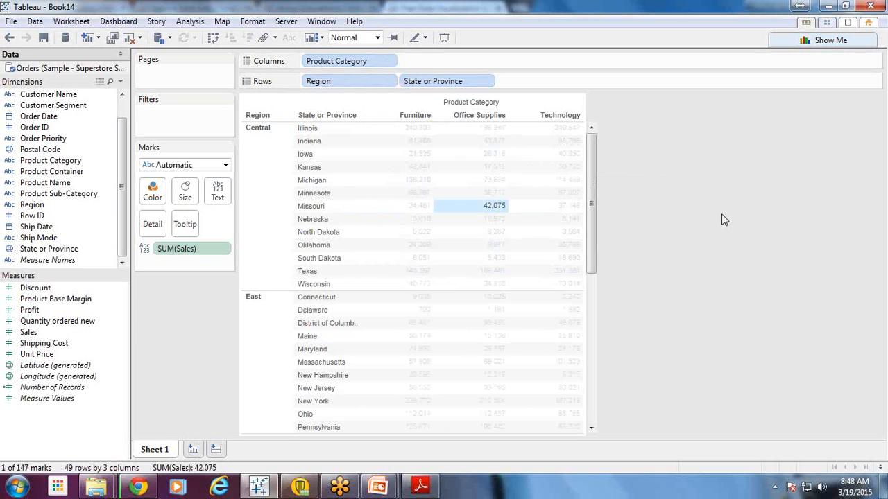
pyautogui.click(718, 221)
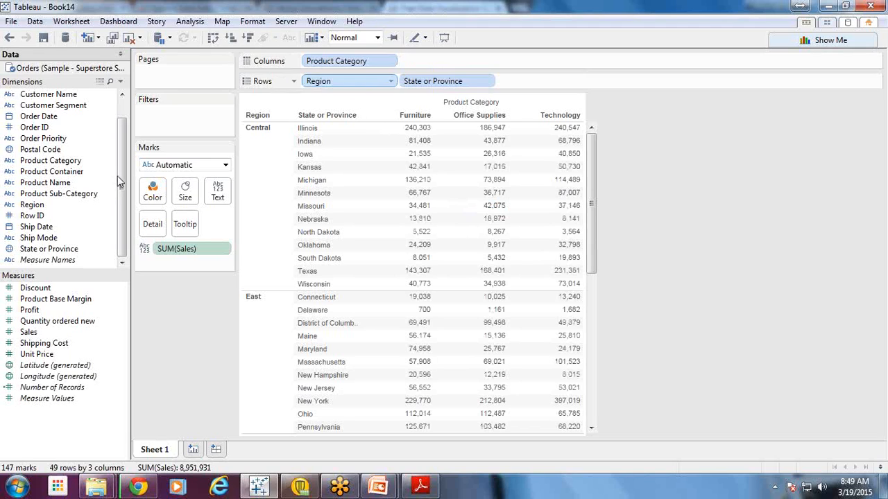
# Add Product Name after Product Category on the Columns shelf and look through the product columns
pyautogui.click(59, 184)
pyautogui.moveTo(222, 137)
pyautogui.mouseDown()
pyautogui.moveTo(222, 116)
pyautogui.moveTo(317, 68)
pyautogui.moveTo(407, 68)
pyautogui.moveTo(435, 97)
pyautogui.mouseUp()
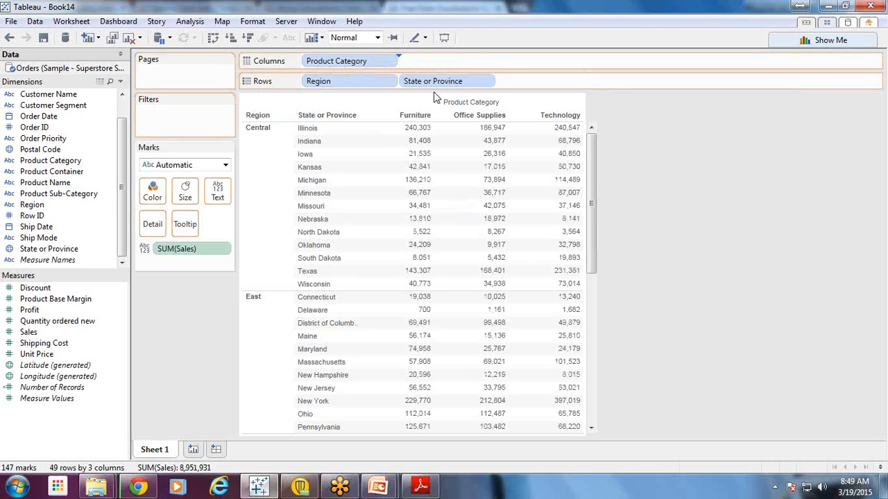
pyautogui.moveTo(435, 97); pyautogui.dragTo(435, 101)
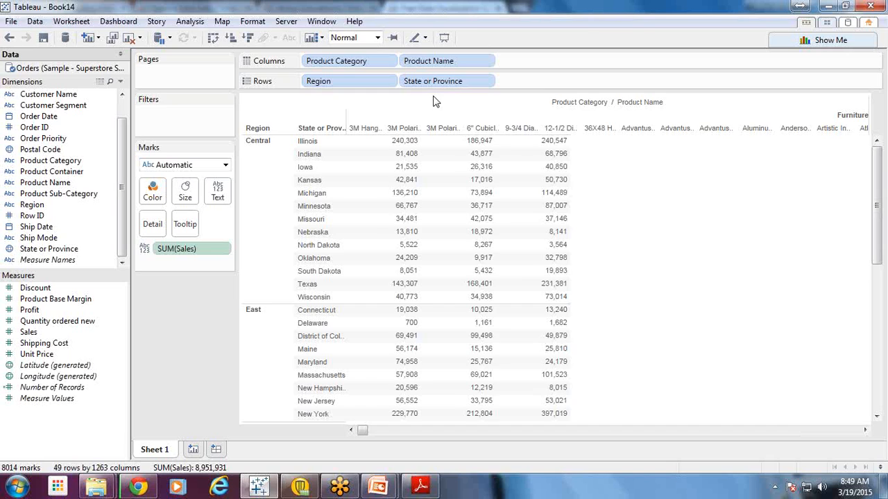
pyautogui.click(853, 115)
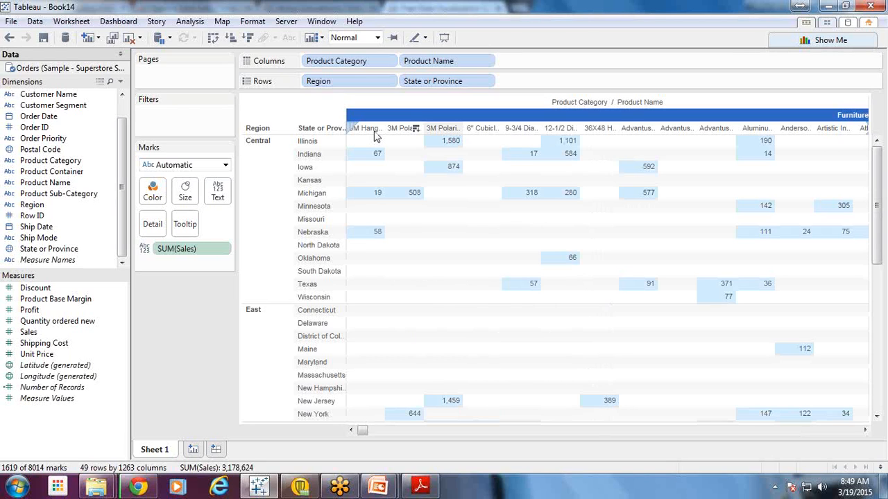
pyautogui.click(442, 129)
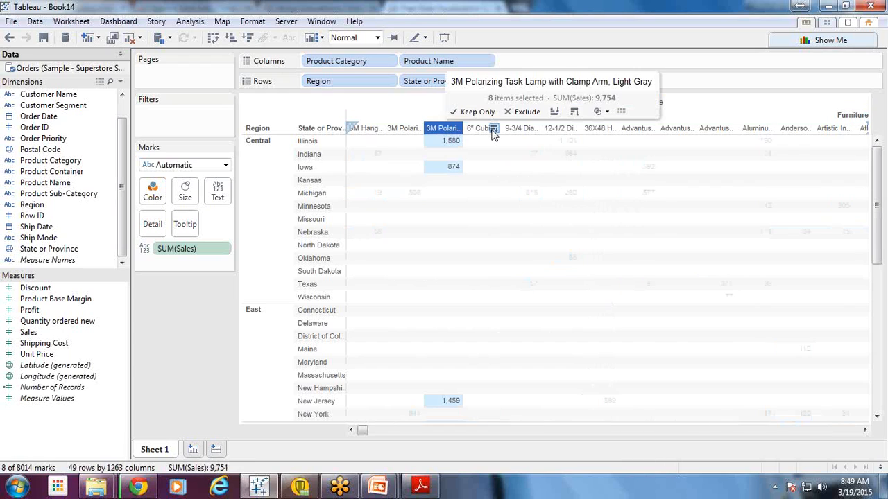
pyautogui.moveTo(367, 431); pyautogui.dragTo(502, 435)
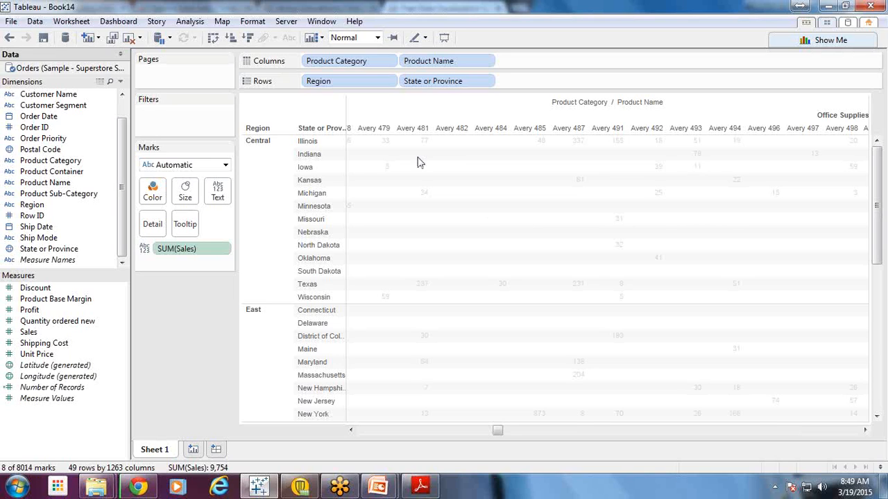
# Remove Product Name from the Columns shelf and look through the sales by state and product category
pyautogui.click(336, 85)
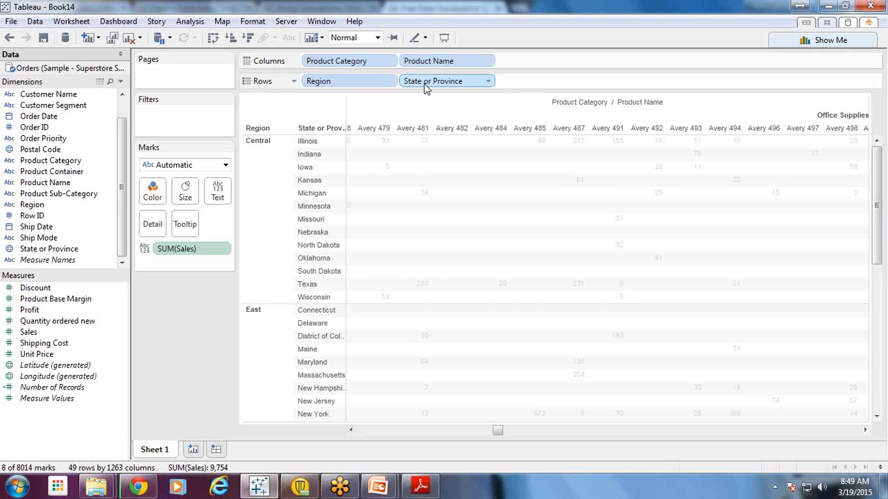
pyautogui.click(416, 83)
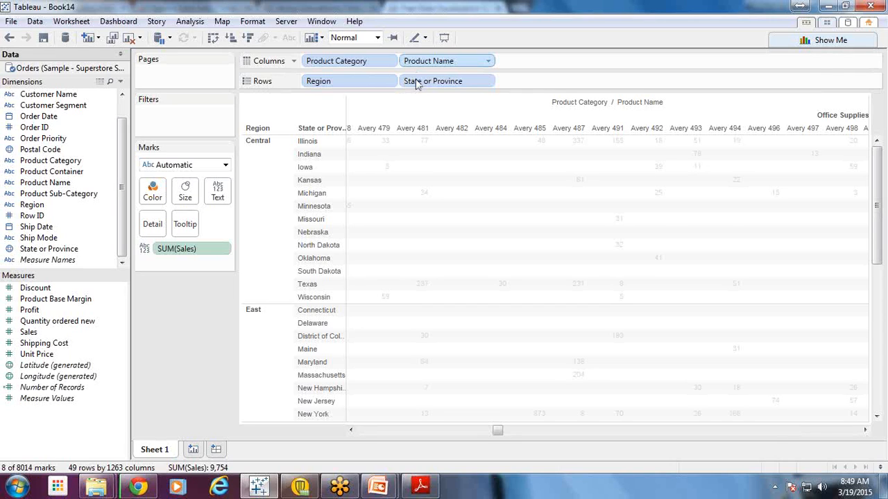
pyautogui.press('Delete')
pyautogui.moveTo(541, 181)
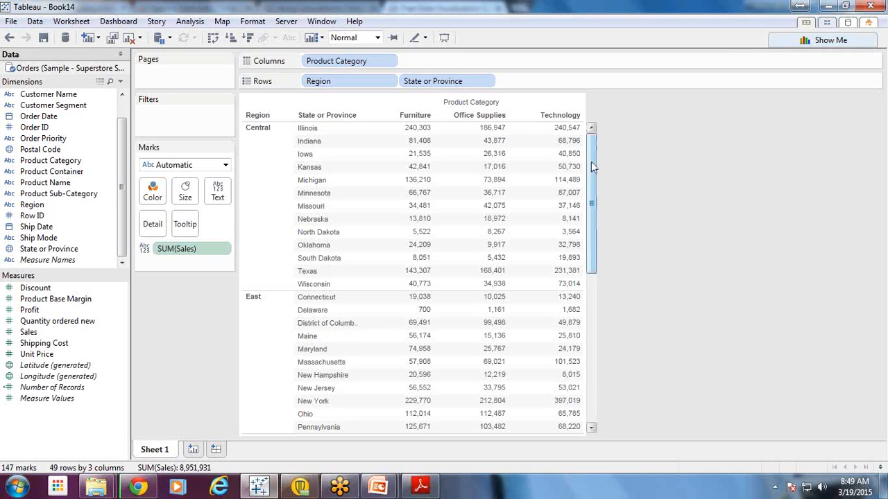
pyautogui.moveTo(593, 167); pyautogui.dragTo(594, 233)
pyautogui.scroll(-8, 594, 236)
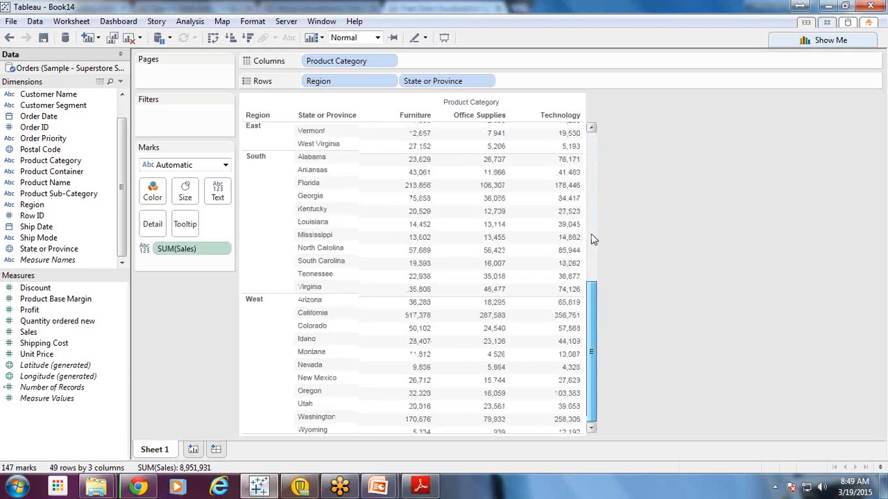
pyautogui.scroll(8, 593, 240)
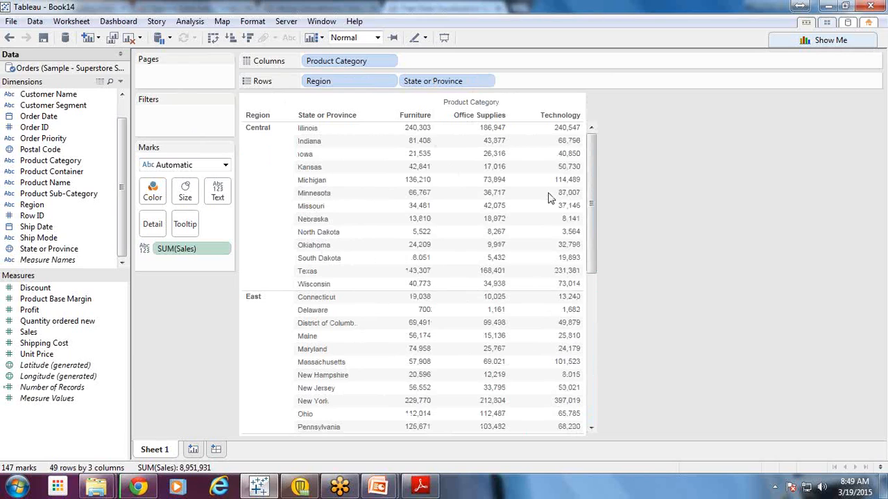
# Highlight the Furniture sales value for Texas, select the Order Date dimension, and clear the highlight in the table
pyautogui.moveTo(547, 199)
pyautogui.moveTo(418, 276)
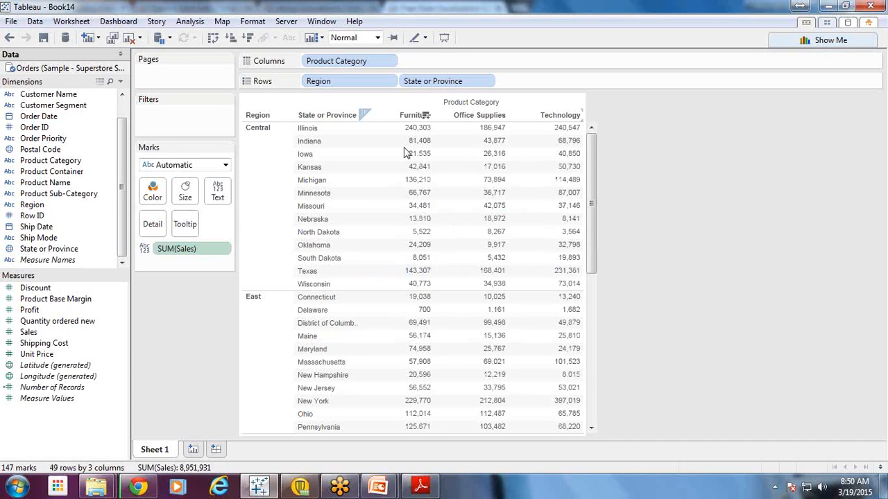
pyautogui.click(425, 275)
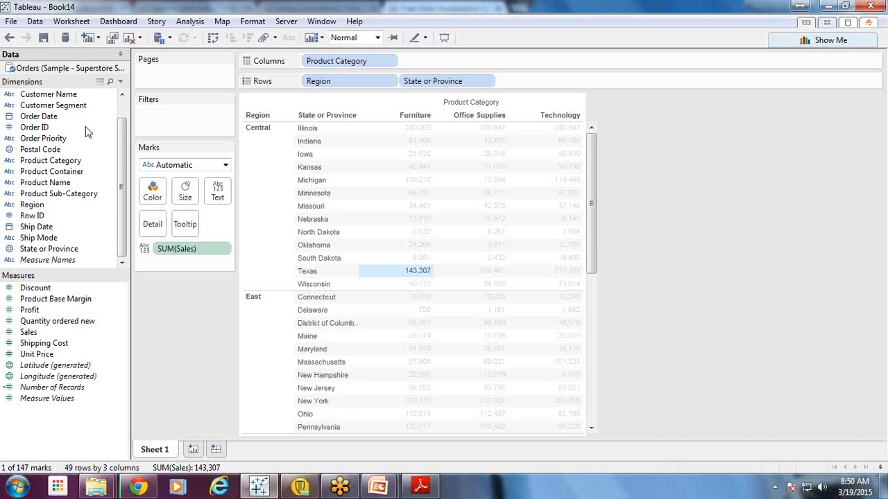
pyautogui.click(41, 116)
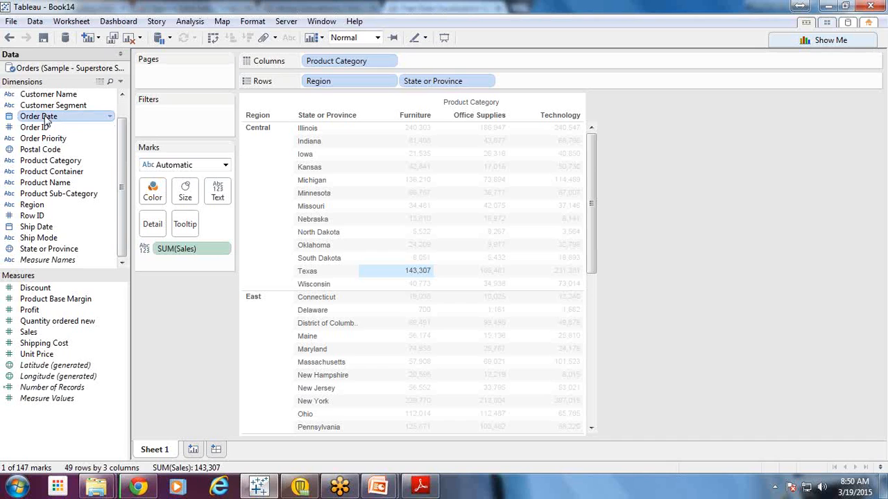
pyautogui.click(631, 159)
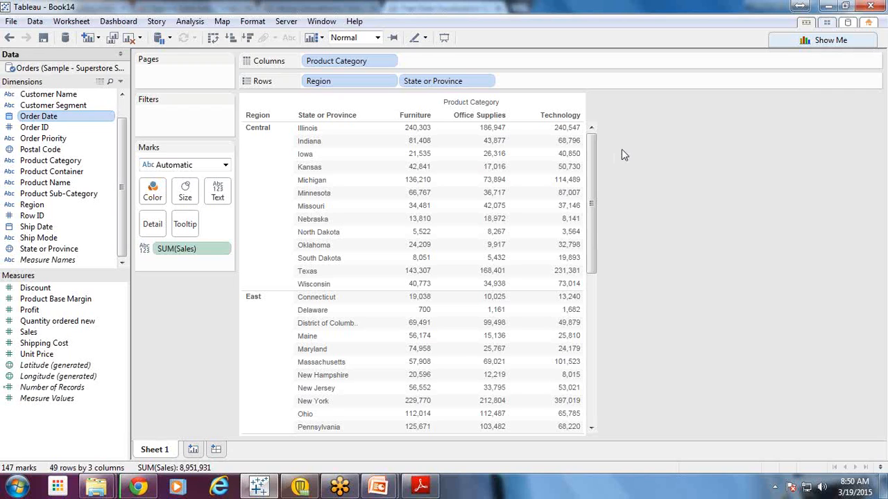
# Look at the options available for the SUM(Sales) field on the Marks card, and close them
pyautogui.click(224, 256)
pyautogui.click(224, 254)
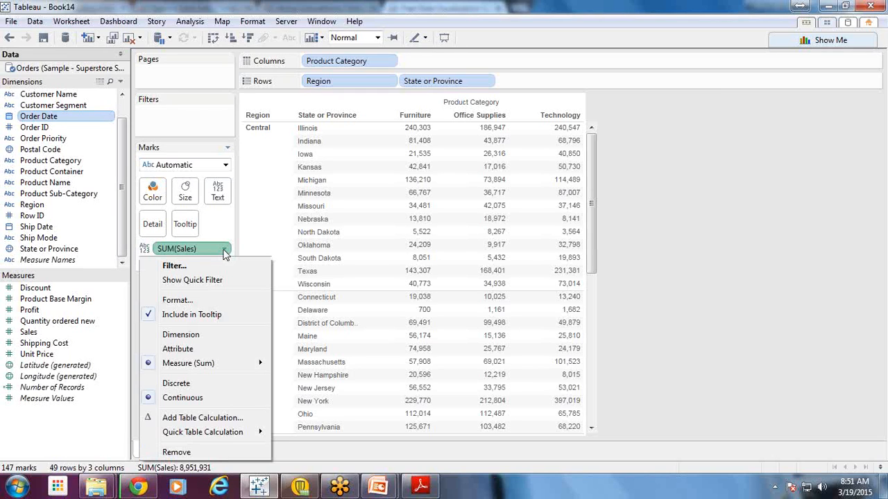
pyautogui.click(176, 122)
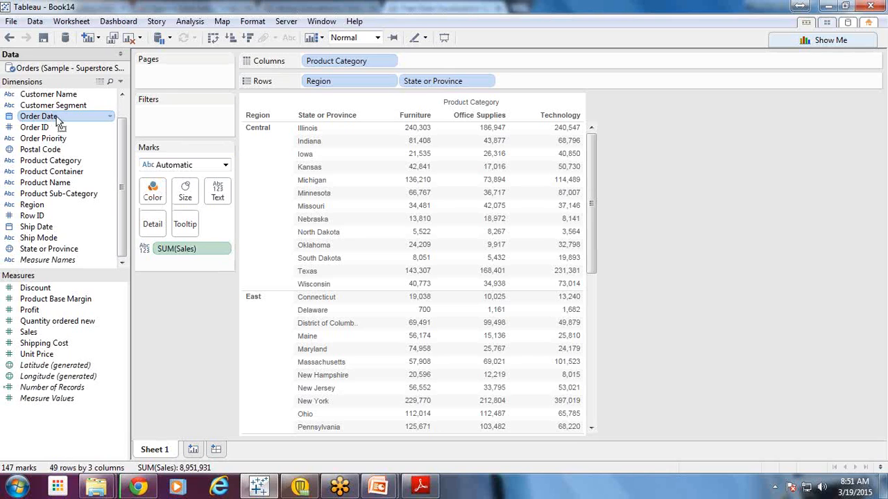
# Add Order Date to the Filters shelf by years and keep only 2013
pyautogui.moveTo(60, 123)
pyautogui.mouseDown()
pyautogui.moveTo(170, 123)
pyautogui.moveTo(43, 121)
pyautogui.mouseUp()
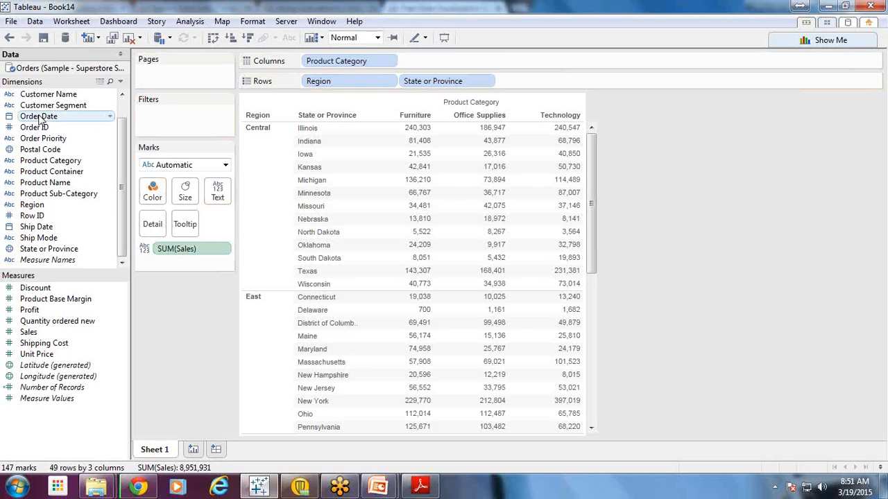
pyautogui.moveTo(41, 120); pyautogui.dragTo(174, 116)
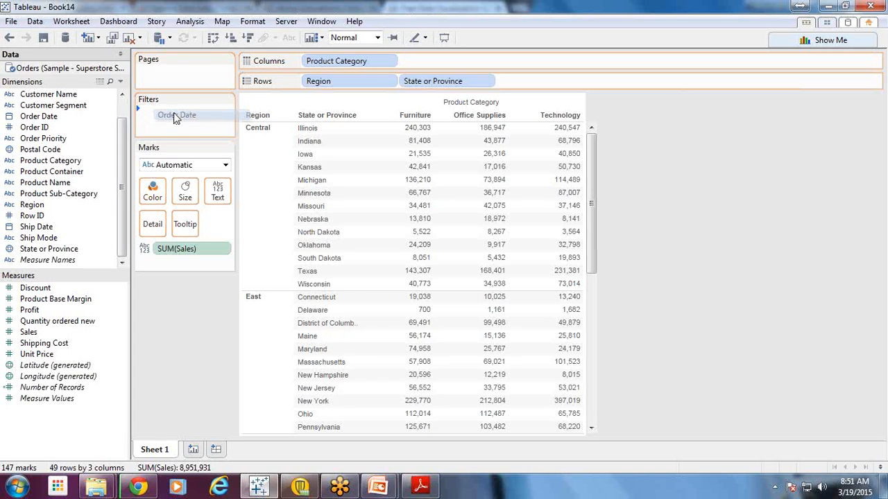
pyautogui.moveTo(174, 118); pyautogui.dragTo(171, 116)
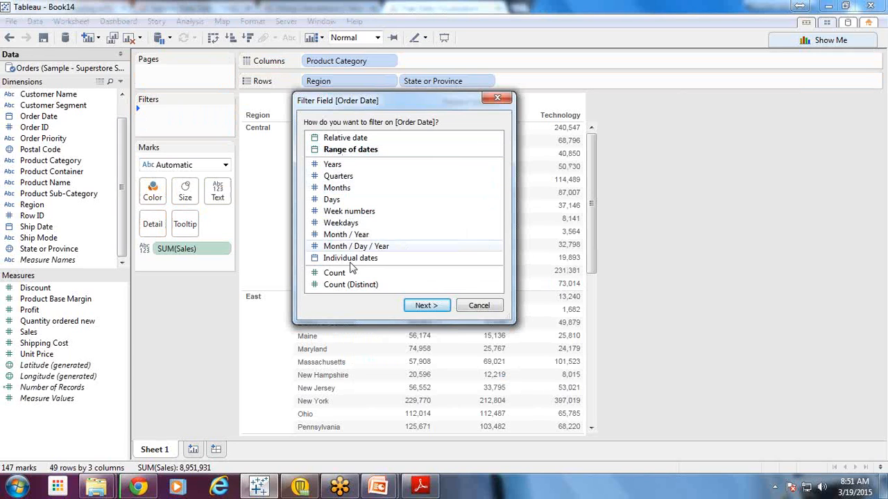
pyautogui.click(336, 166)
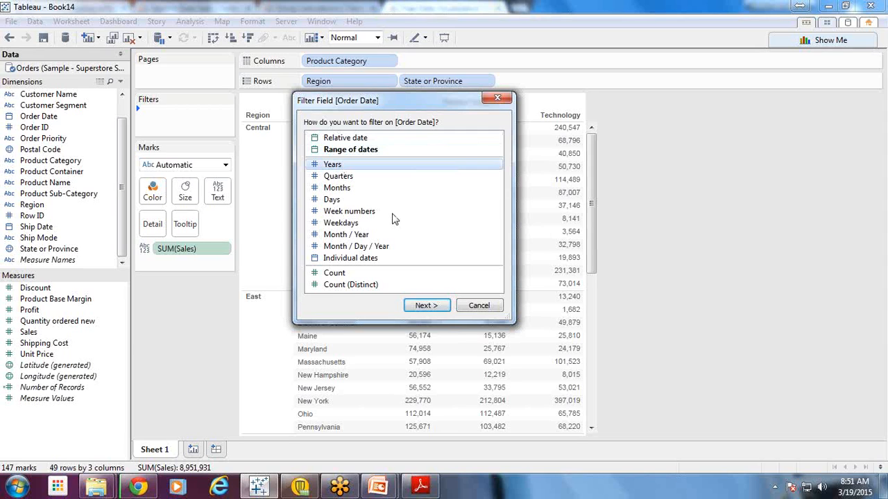
pyautogui.click(425, 306)
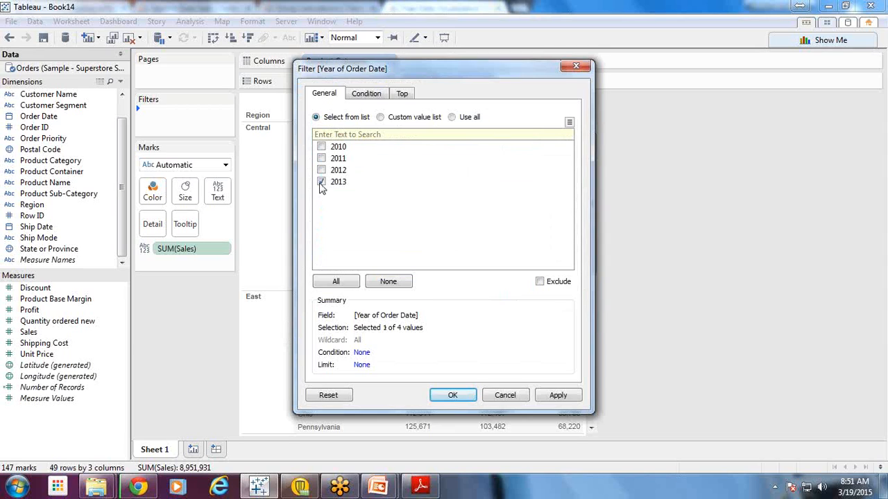
pyautogui.click(453, 395)
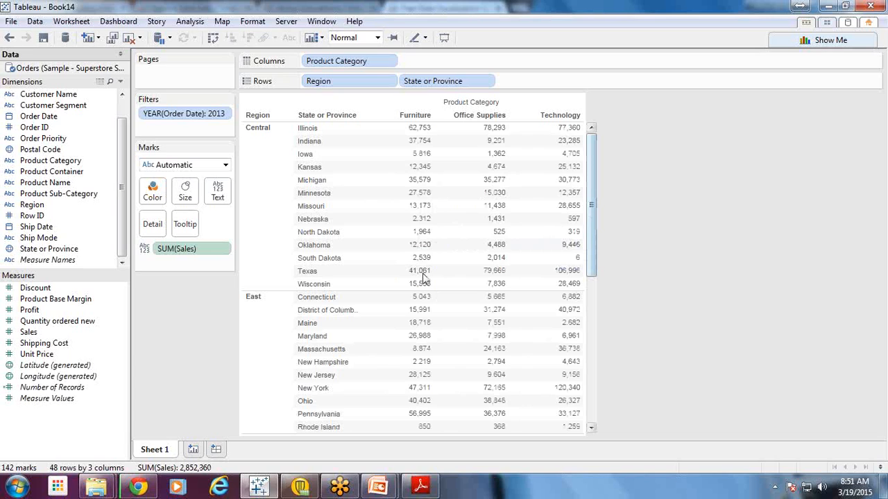
# Remove the year of Order Date filter from the Filters shelf
pyautogui.click(165, 112)
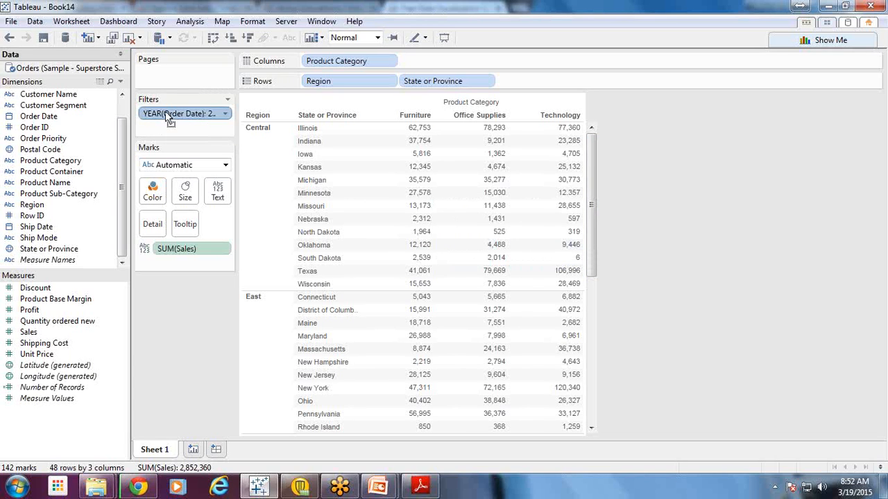
pyautogui.moveTo(165, 112); pyautogui.dragTo(756, 208)
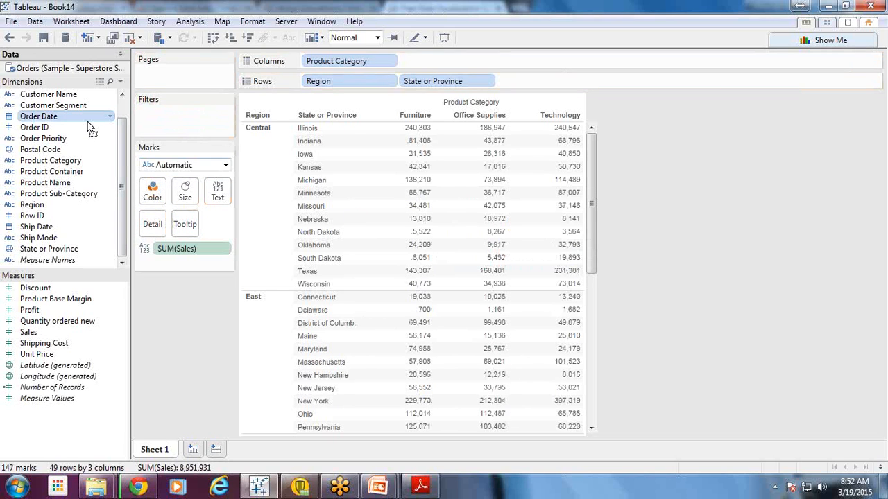
# Filter the cross-tab again on the years of Order Date, keeping only 2013
pyautogui.moveTo(88, 122); pyautogui.dragTo(54, 122)
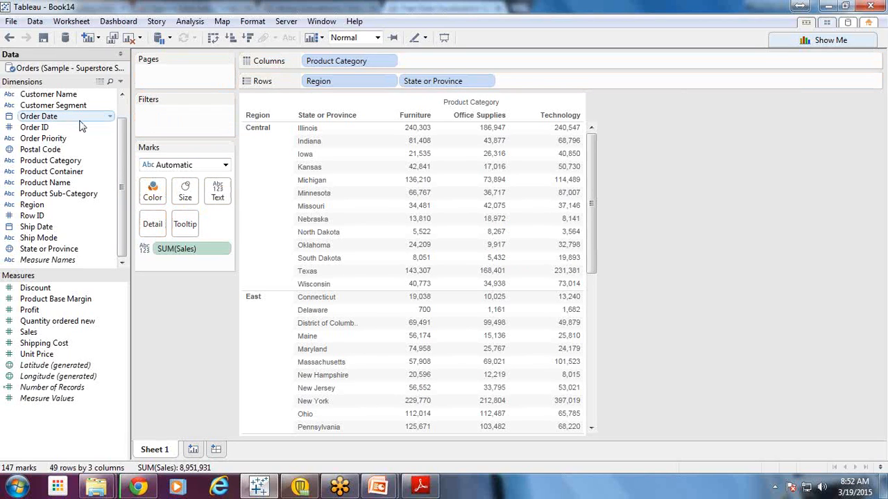
pyautogui.moveTo(56, 123); pyautogui.dragTo(172, 124)
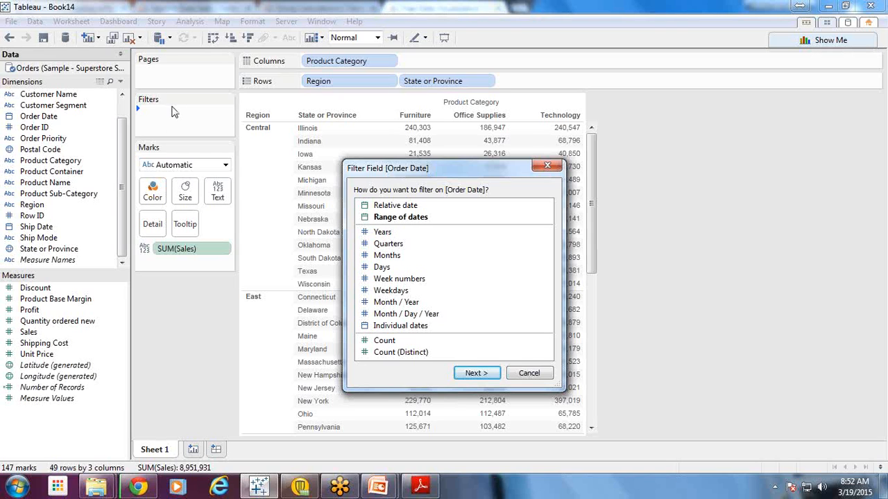
pyautogui.click(382, 232)
pyautogui.click(476, 373)
pyautogui.click(280, 180)
pyautogui.click(458, 394)
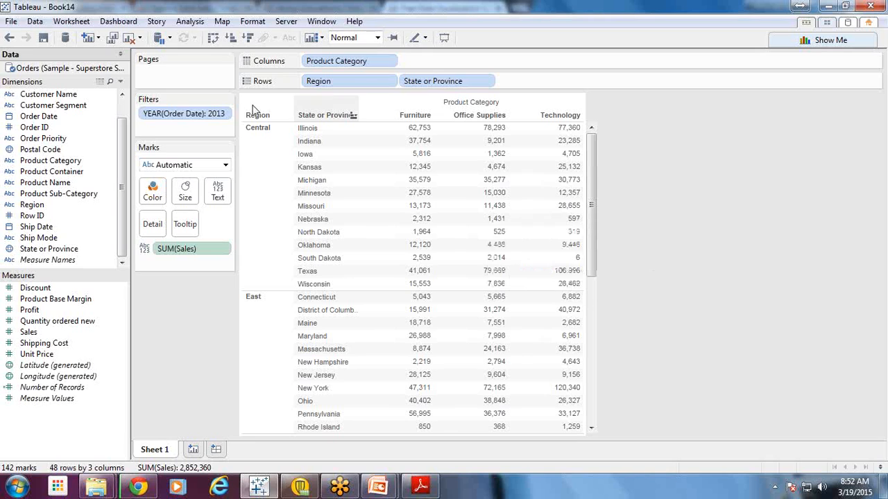
# Show a quick filter for the year of Order Date beside the cross-tab
pyautogui.click(206, 118)
pyautogui.rightClick(205, 118)
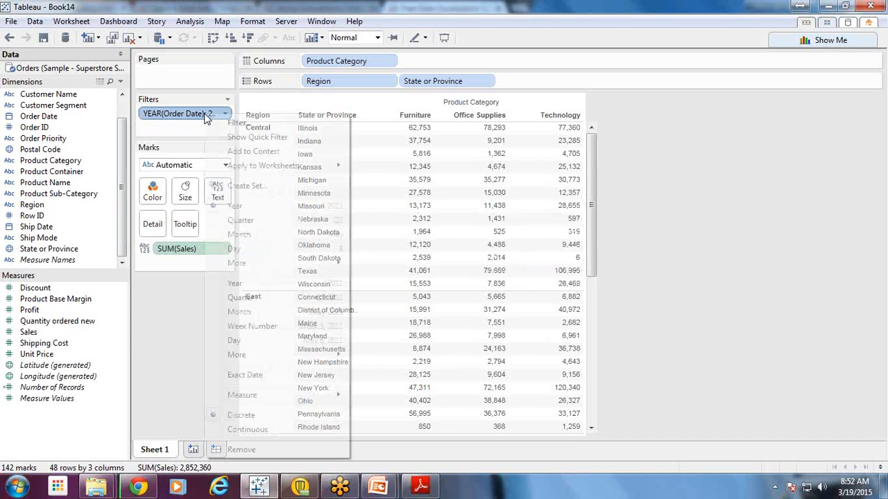
pyautogui.click(178, 117)
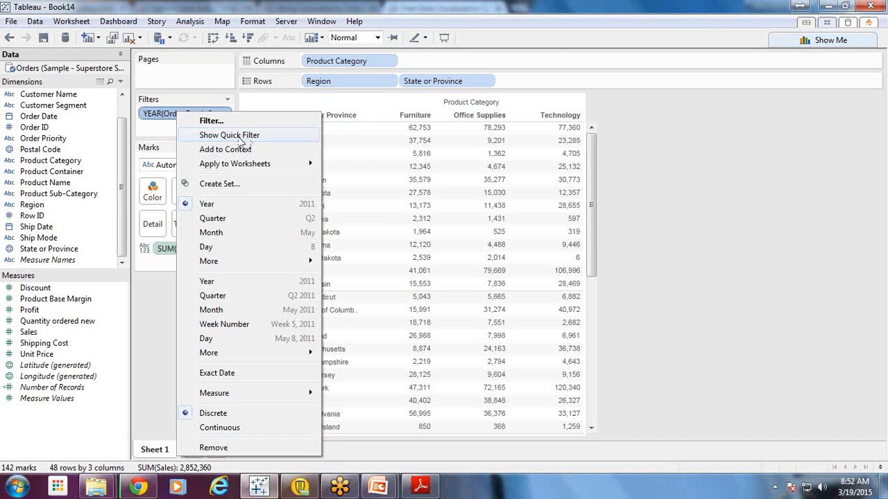
pyautogui.click(240, 137)
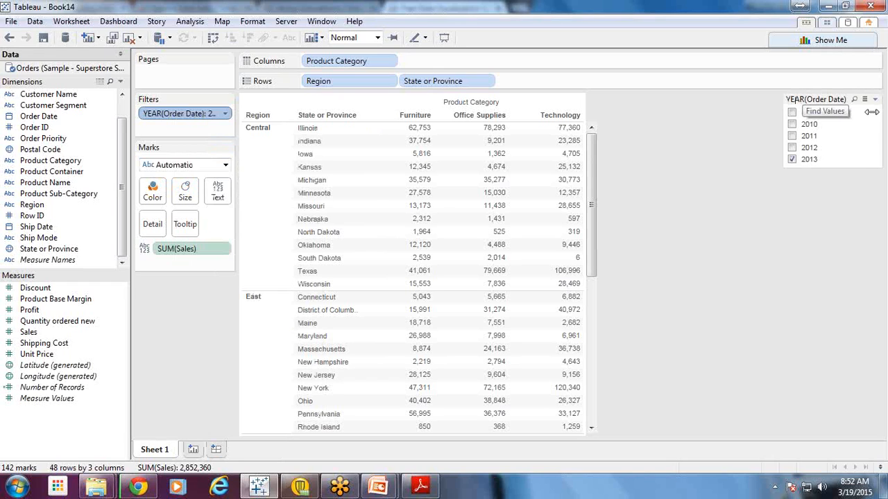
# Switch the year quick filter to 2011, add 2010 to the selection, and select all years
pyautogui.click(792, 159)
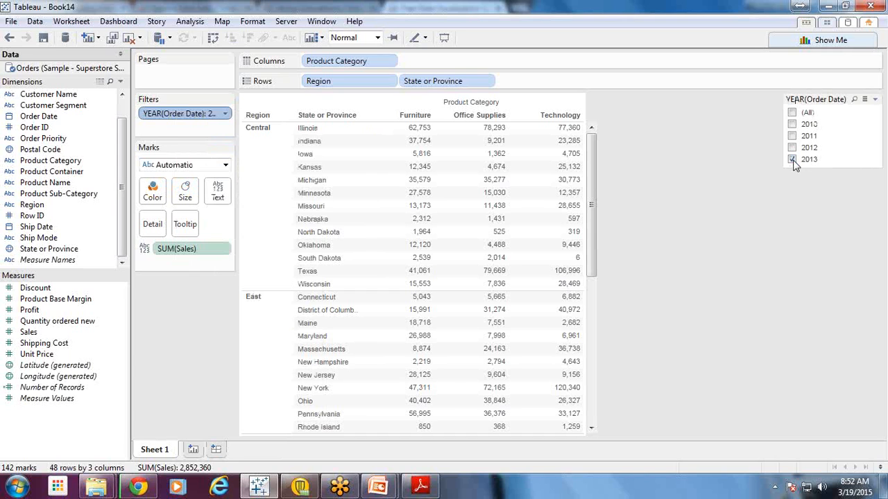
pyautogui.click(794, 160)
pyautogui.click(792, 137)
pyautogui.click(792, 137)
pyautogui.click(792, 137)
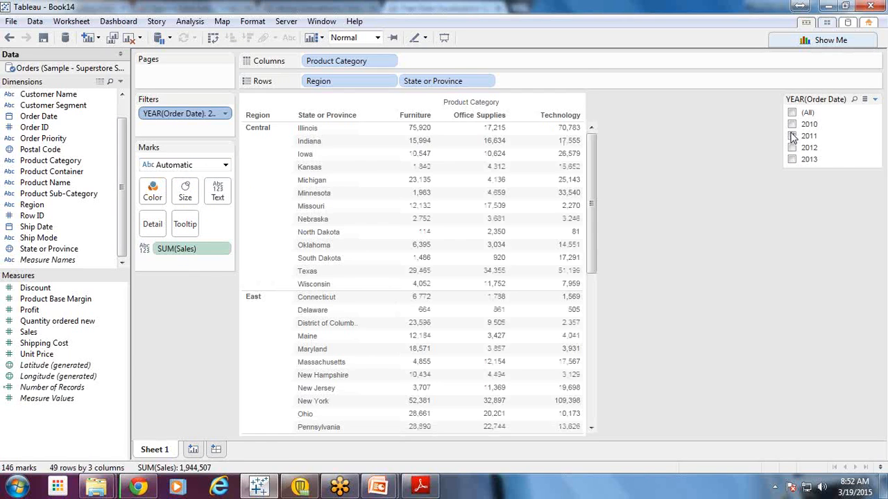
pyautogui.click(792, 124)
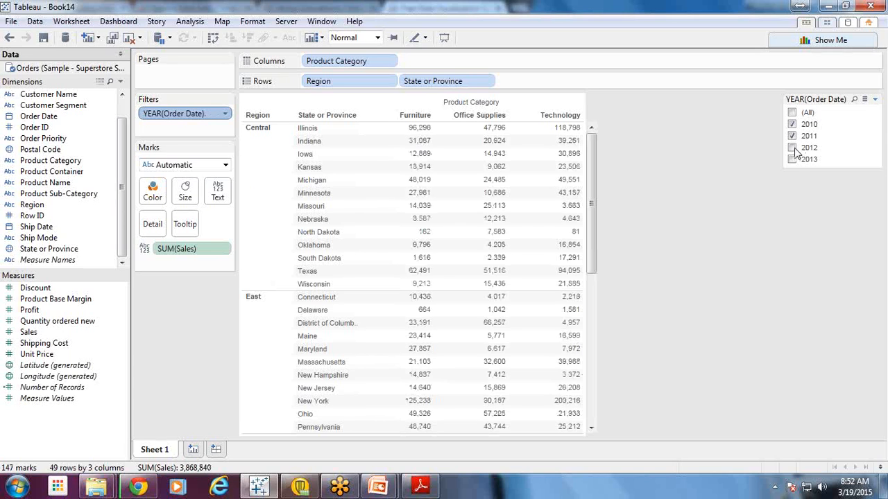
pyautogui.click(792, 113)
pyautogui.click(793, 113)
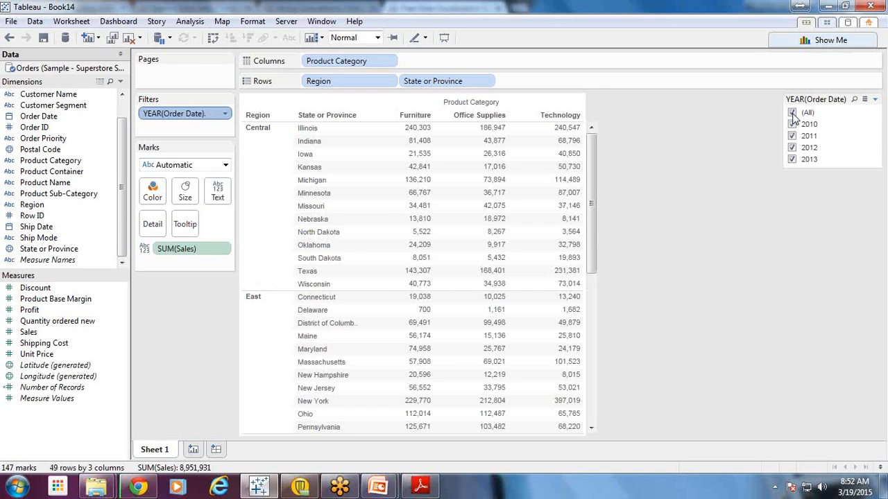
# Change the year quick filter to a Single Value (List) and try different years, ending on 2011
pyautogui.click(876, 100)
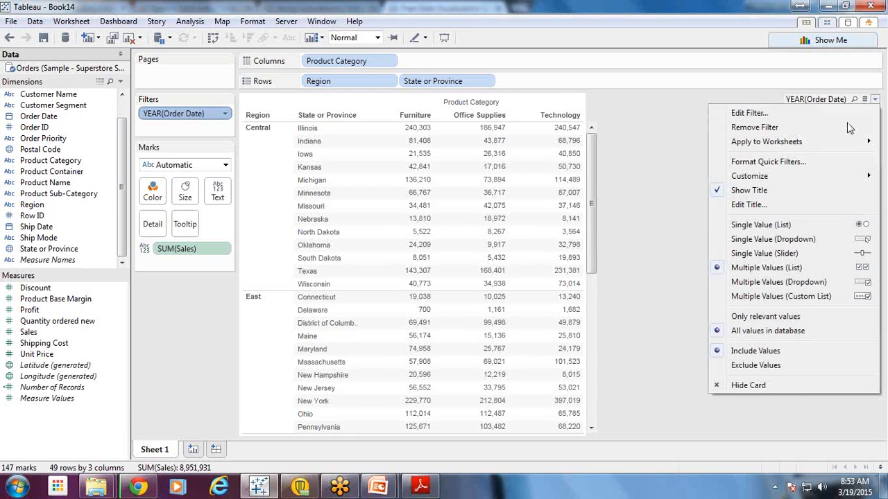
pyautogui.click(768, 229)
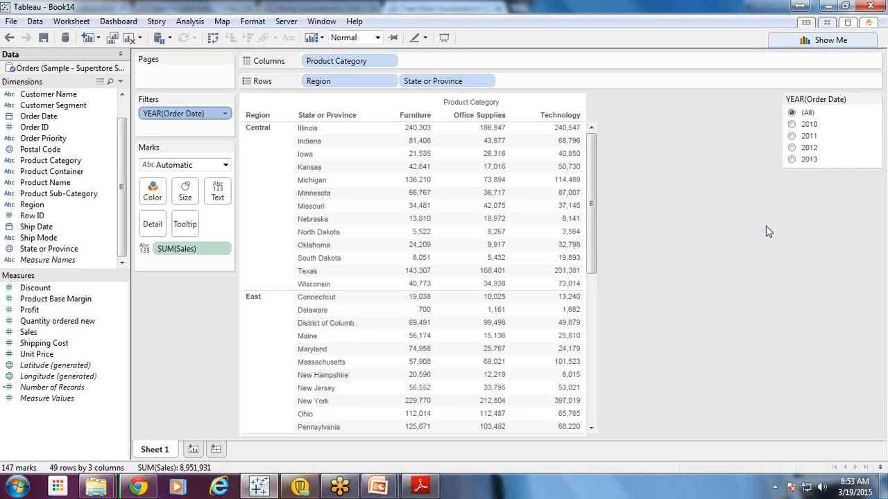
pyautogui.click(792, 136)
pyautogui.click(791, 148)
pyautogui.click(791, 136)
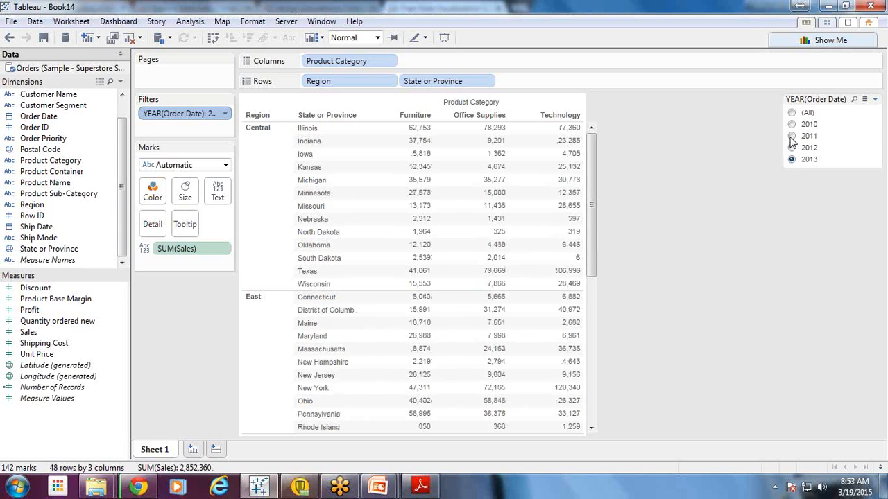
# Change the year quick filter to a Single Value (Dropdown), choose 2012, and set it back to all years
pyautogui.click(875, 101)
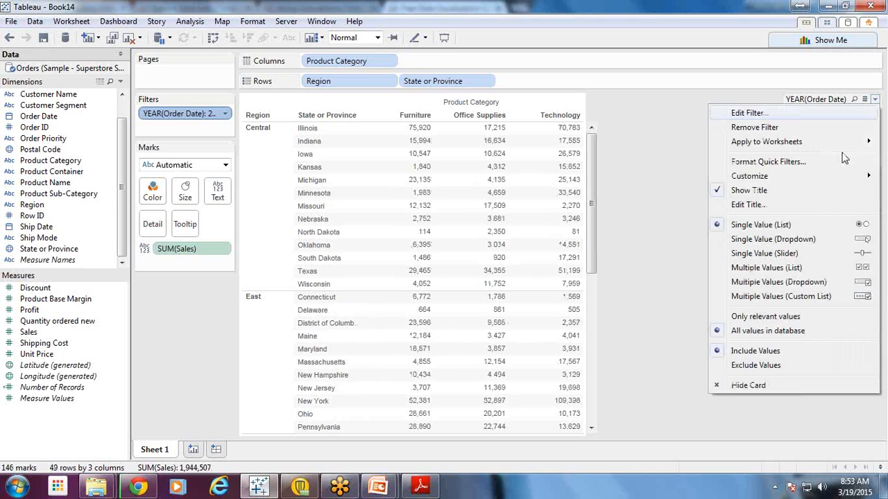
pyautogui.click(826, 244)
pyautogui.click(836, 113)
pyautogui.click(803, 153)
pyautogui.click(874, 113)
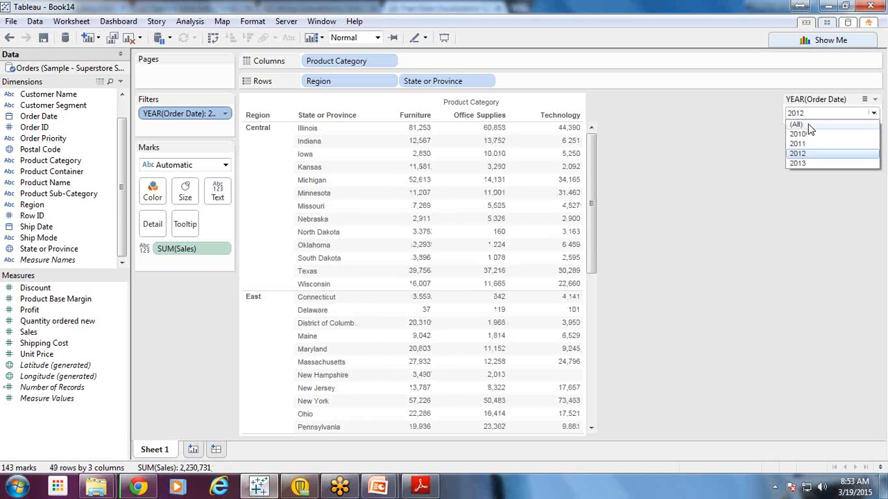
pyautogui.click(808, 124)
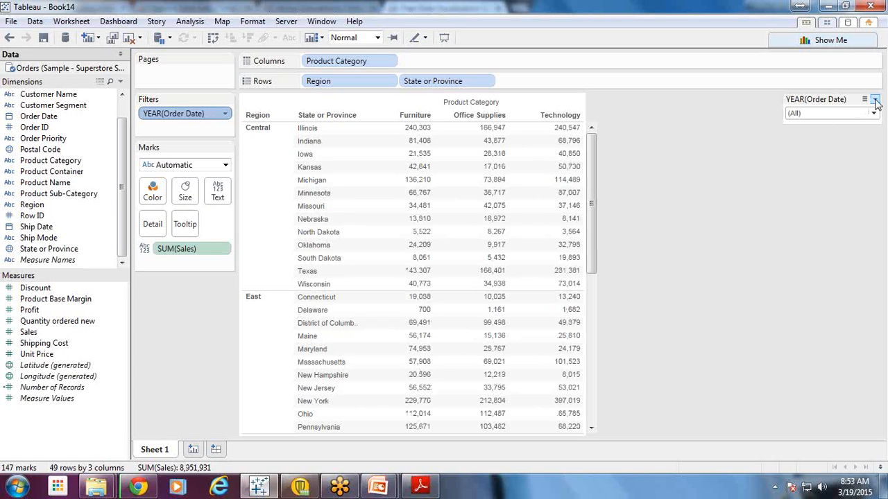
# Hide the "All" value in the year quick filter and switch between single years, ending on 2010
pyautogui.click(876, 102)
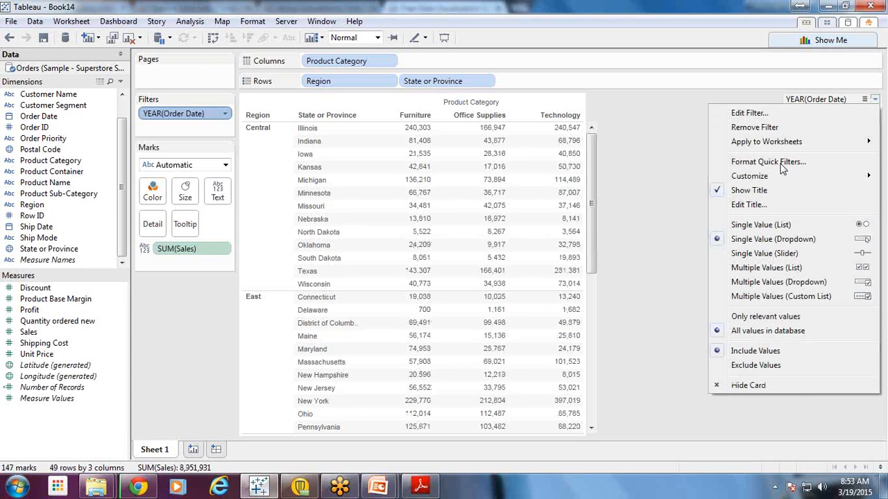
pyautogui.moveTo(749, 177)
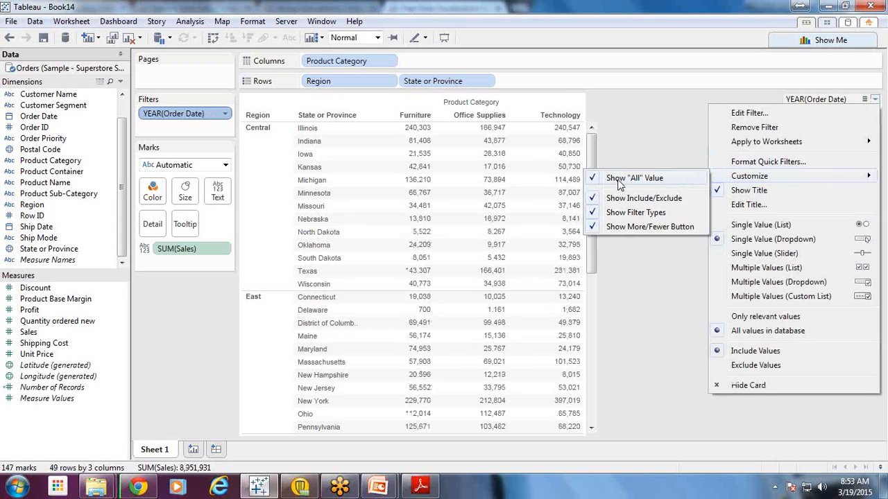
pyautogui.click(619, 179)
pyautogui.click(872, 114)
pyautogui.click(860, 185)
pyautogui.click(873, 114)
pyautogui.click(870, 138)
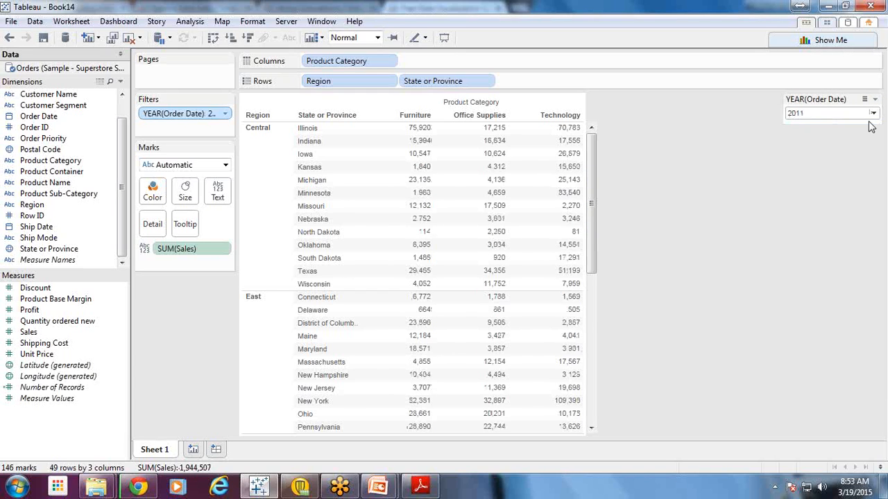
pyautogui.click(874, 113)
pyautogui.click(860, 151)
pyautogui.scroll(3, 875, 116)
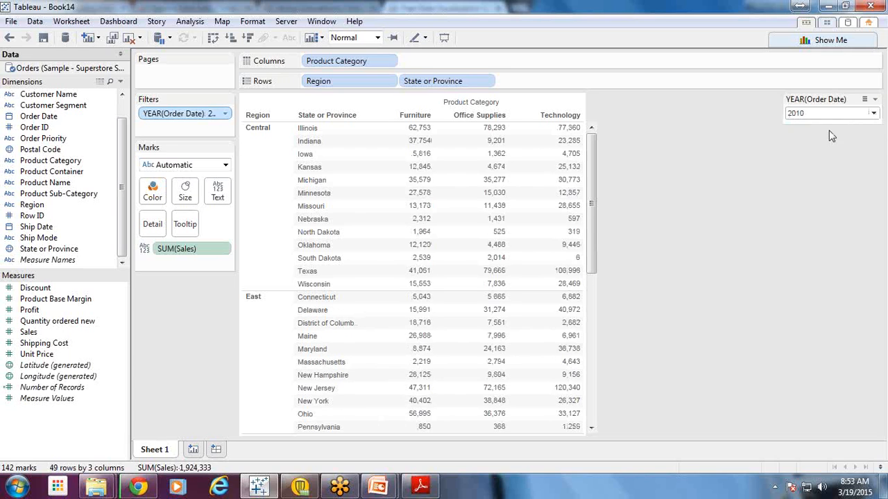
# Look at the display and customization options of the year quick filter, and close them
pyautogui.click(874, 99)
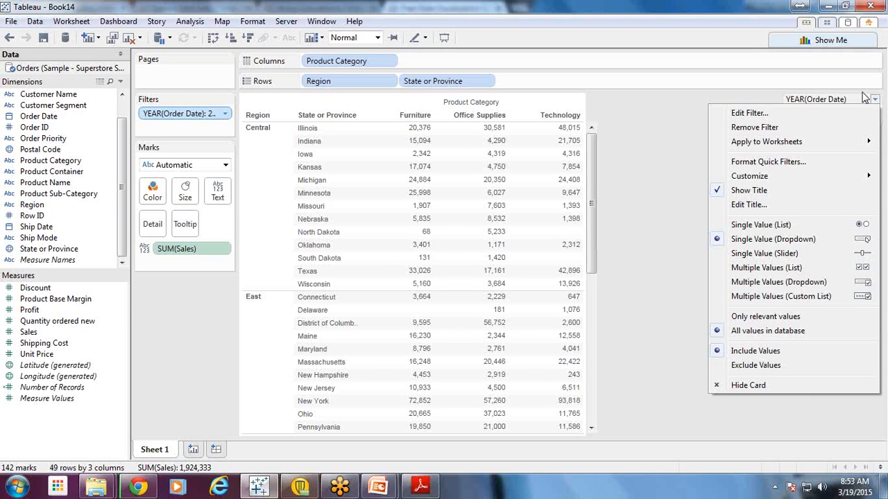
pyautogui.click(699, 200)
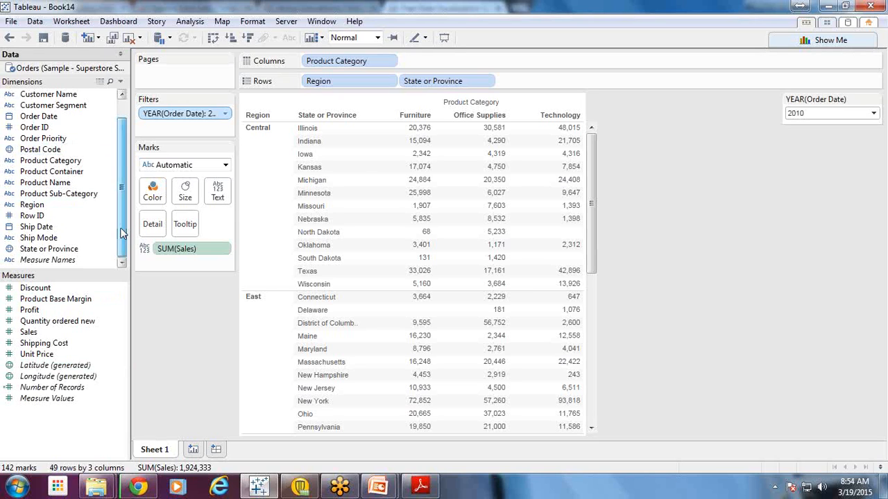
pyautogui.click(721, 203)
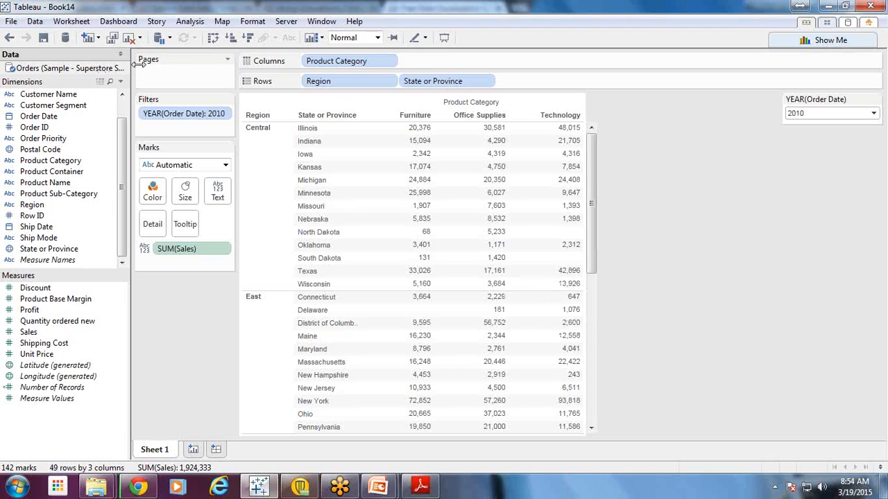
# Look at the field options available for the Product Name dimension, and close them without choosing one
pyautogui.click(78, 185)
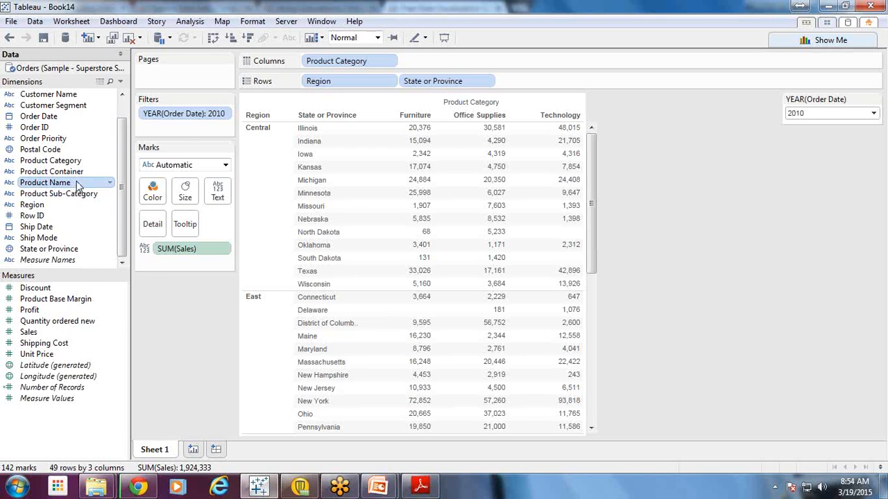
pyautogui.rightClick(78, 186)
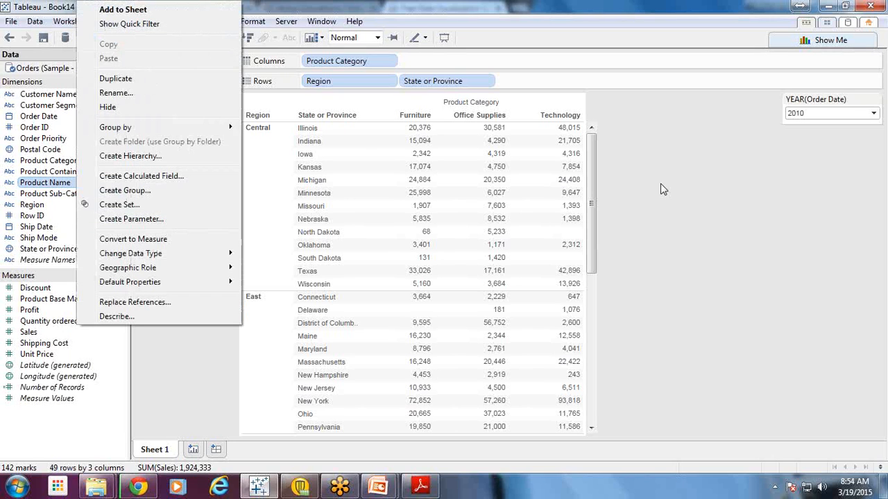
pyautogui.click(64, 186)
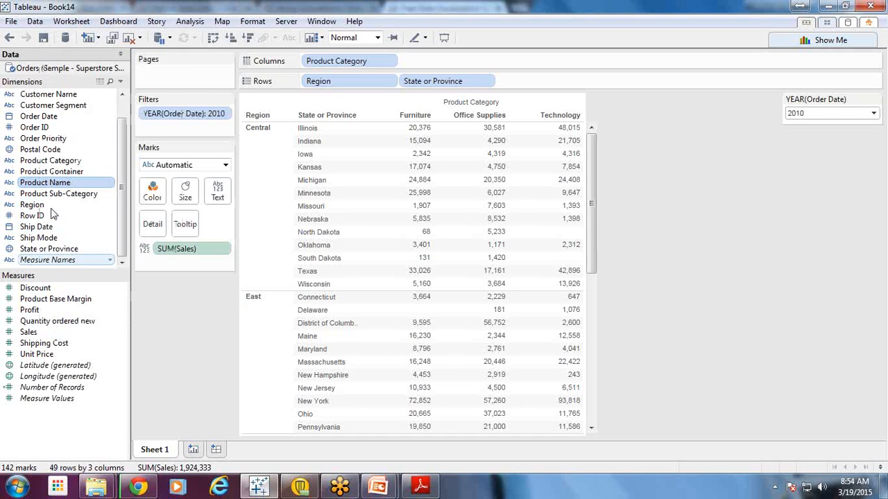
pyautogui.rightClick(43, 183)
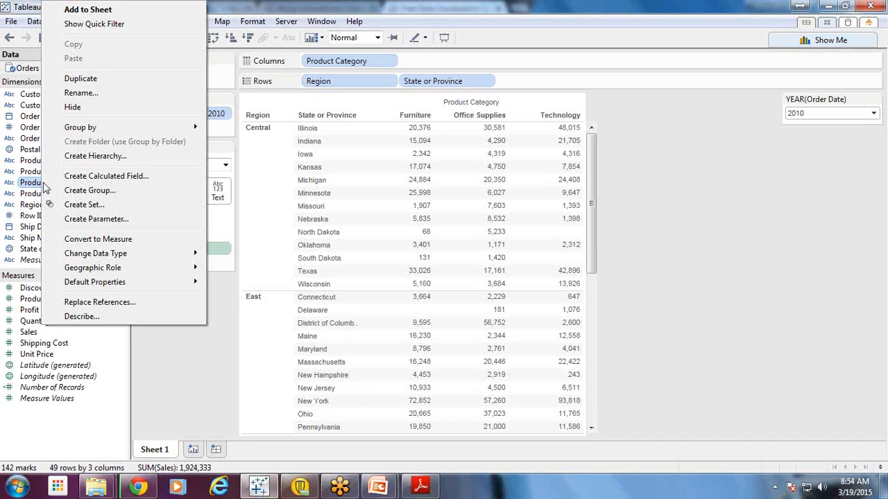
pyautogui.click(190, 415)
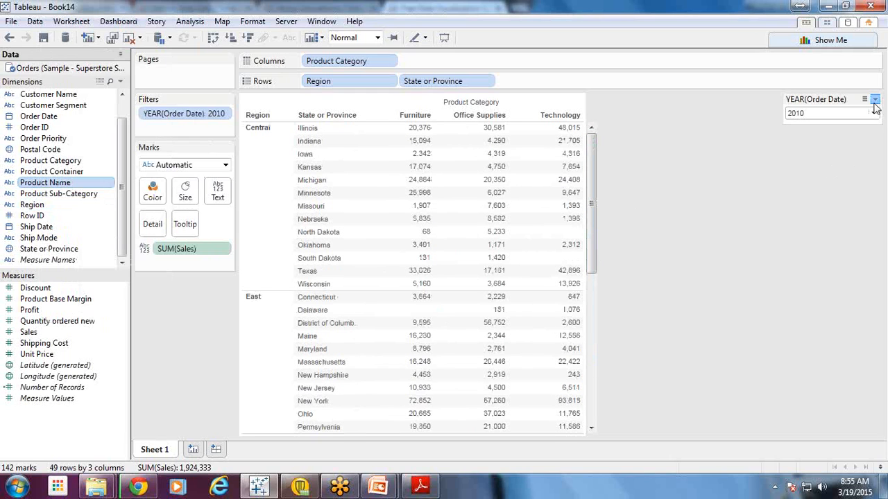
# Hide the year quick filter and remove the YEAR(Order Date) filter from the worksheet
pyautogui.click(875, 100)
pyautogui.click(760, 385)
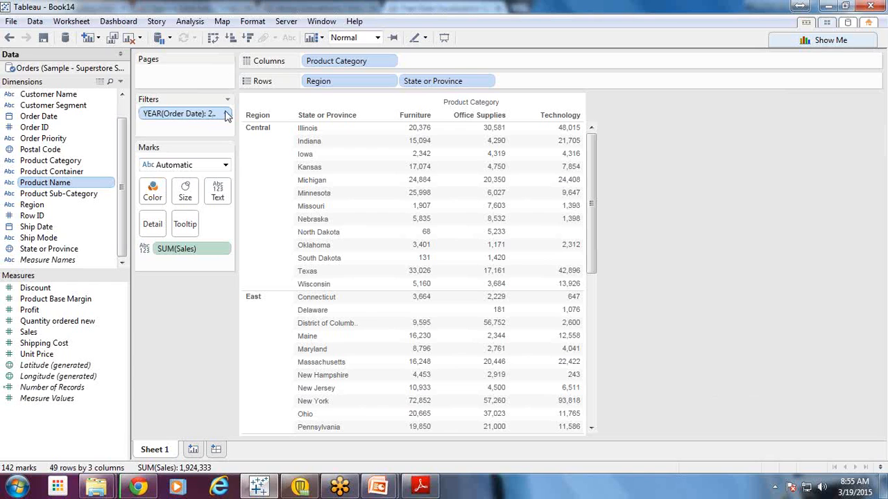
pyautogui.click(227, 114)
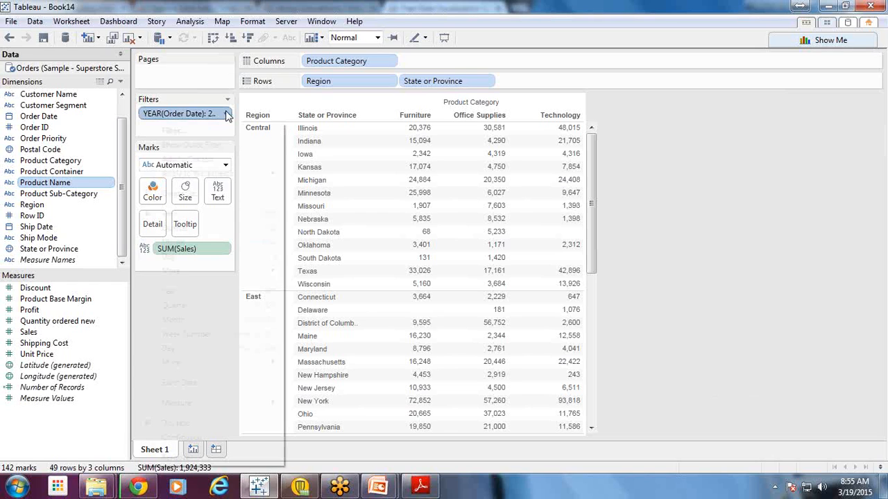
pyautogui.click(170, 457)
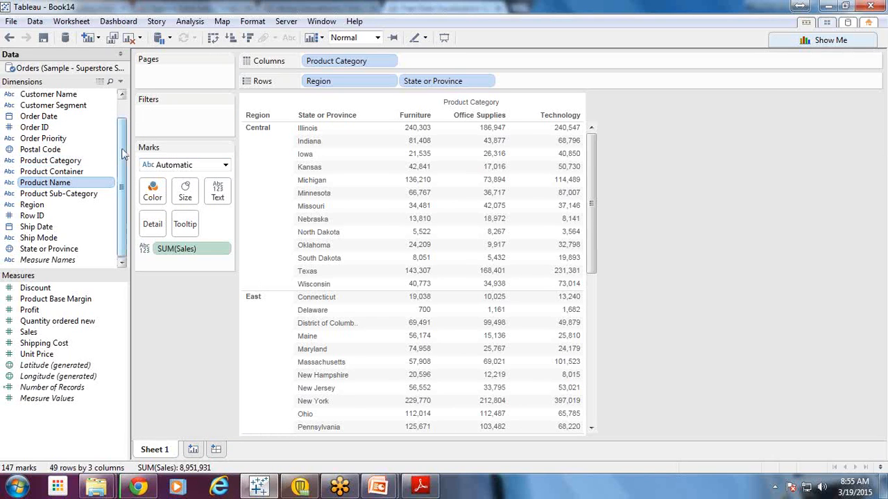
pyautogui.moveTo(122, 150); pyautogui.dragTo(123, 283)
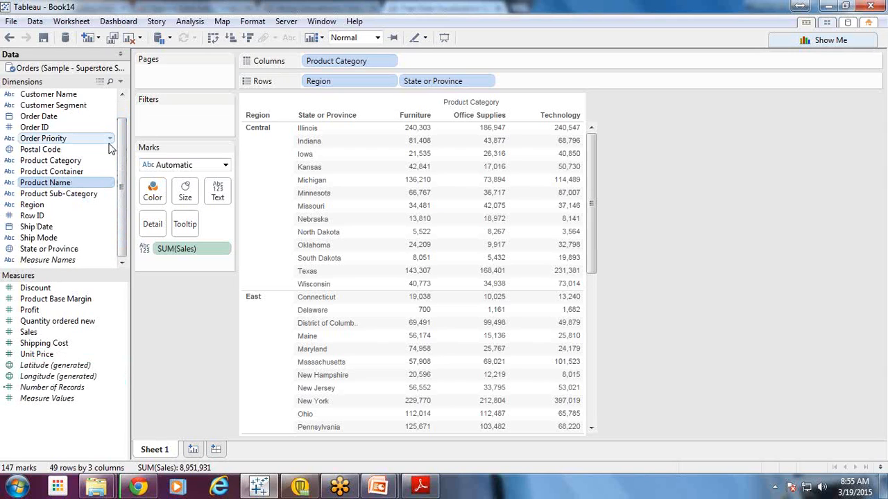
pyautogui.scroll(1, 121, 128)
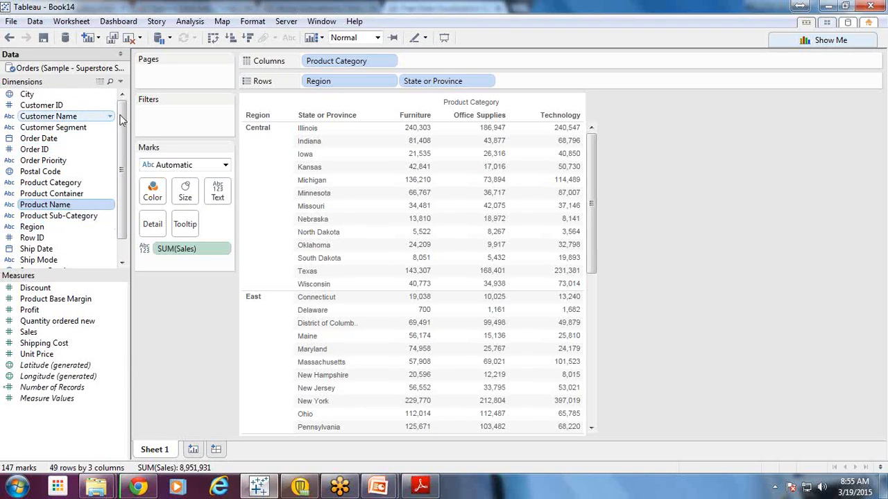
pyautogui.scroll(-1, 122, 133)
pyautogui.scroll(1, 122, 114)
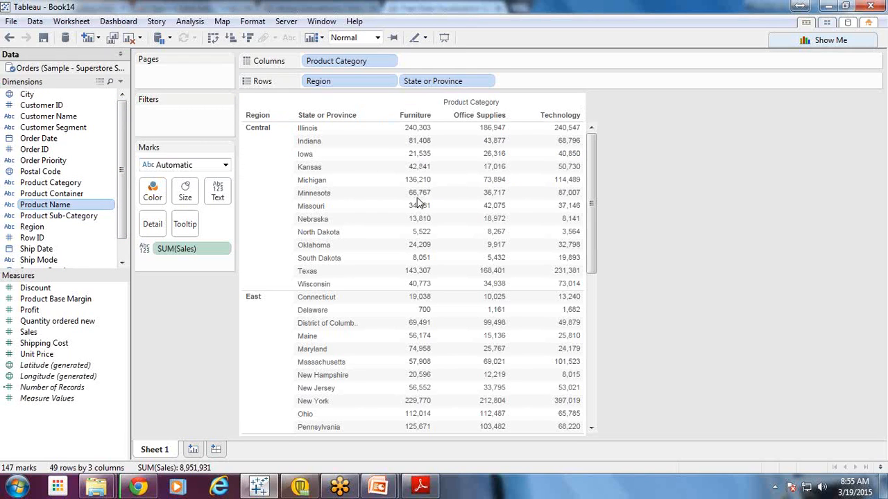
# Look at the aggregation options available for the SUM(Sales) measure, and close them without changing it
pyautogui.moveTo(417, 199)
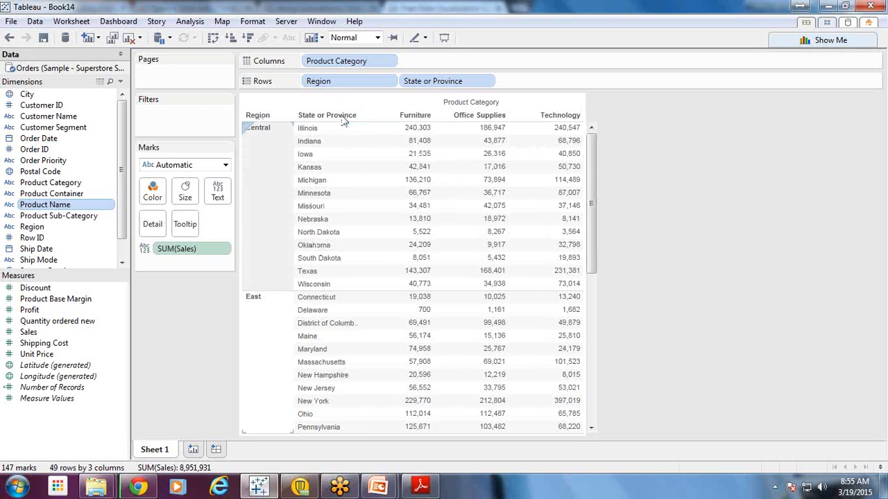
pyautogui.click(226, 253)
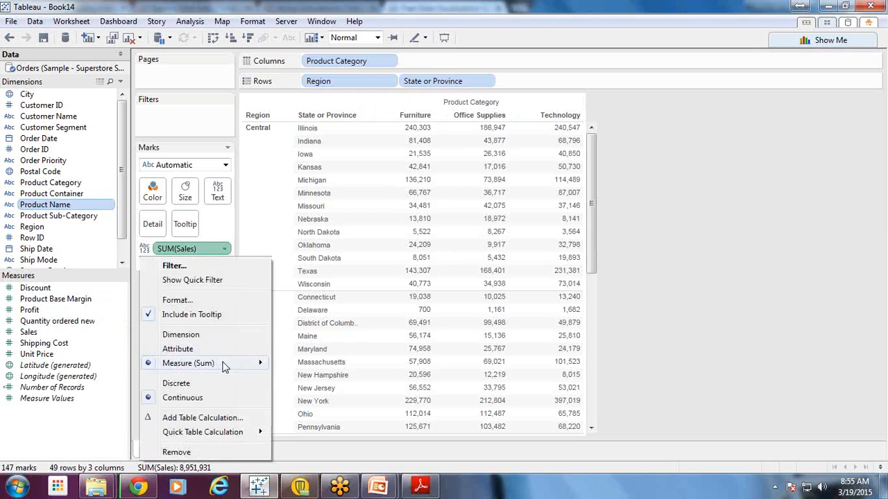
pyautogui.moveTo(223, 365)
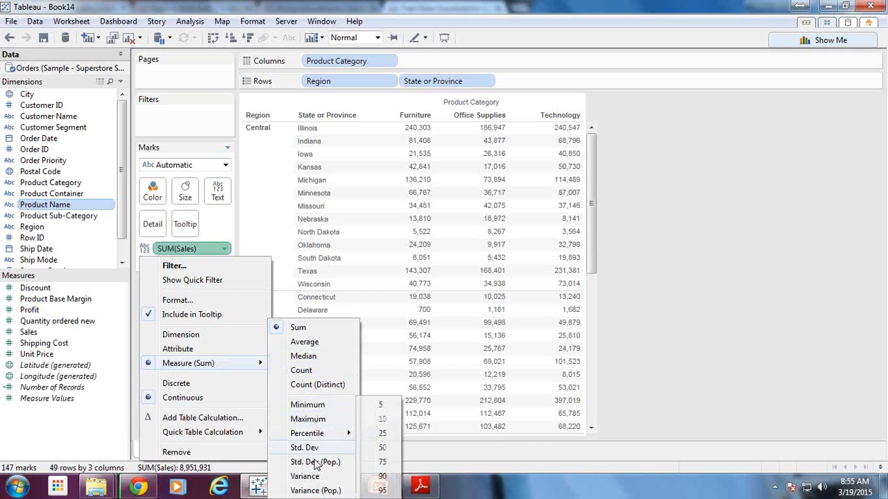
pyautogui.click(703, 310)
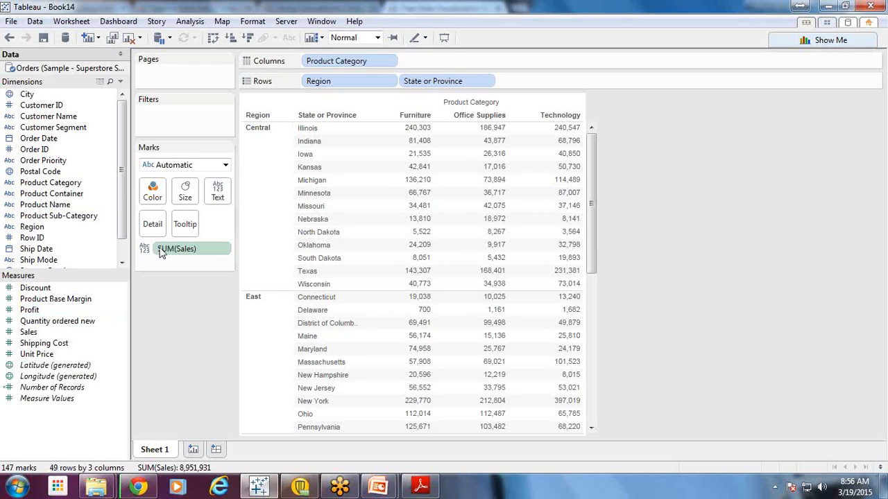
# Add Profit as a second measure in the cross-tab and order the measure values with Sales before Profit
pyautogui.click(39, 312)
pyautogui.moveTo(137, 303); pyautogui.dragTo(444, 173)
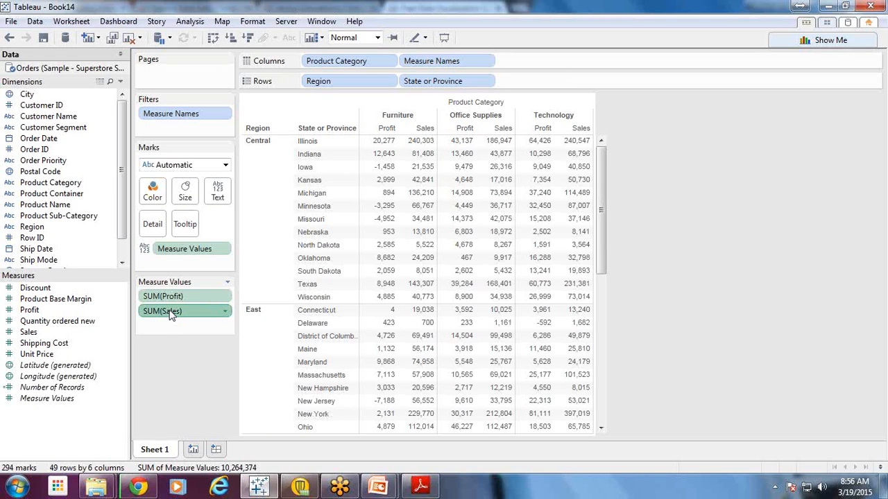
pyautogui.moveTo(170, 314); pyautogui.dragTo(171, 295)
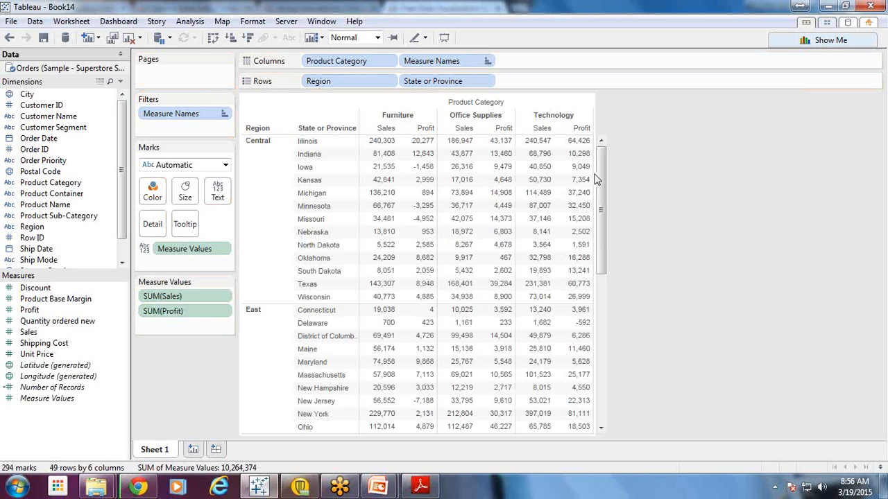
pyautogui.moveTo(604, 190); pyautogui.dragTo(604, 154)
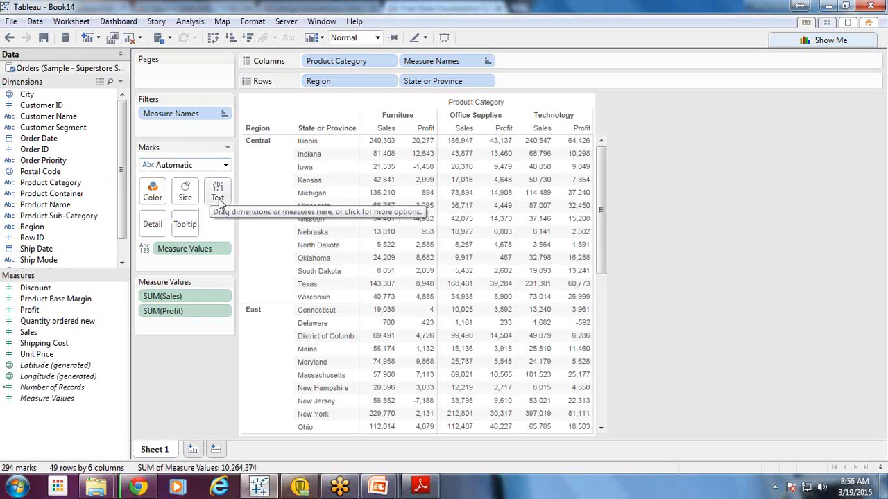
# Size the marks by Sales, set the mark type to Text, and review the resized numbers across the regions
pyautogui.click(41, 330)
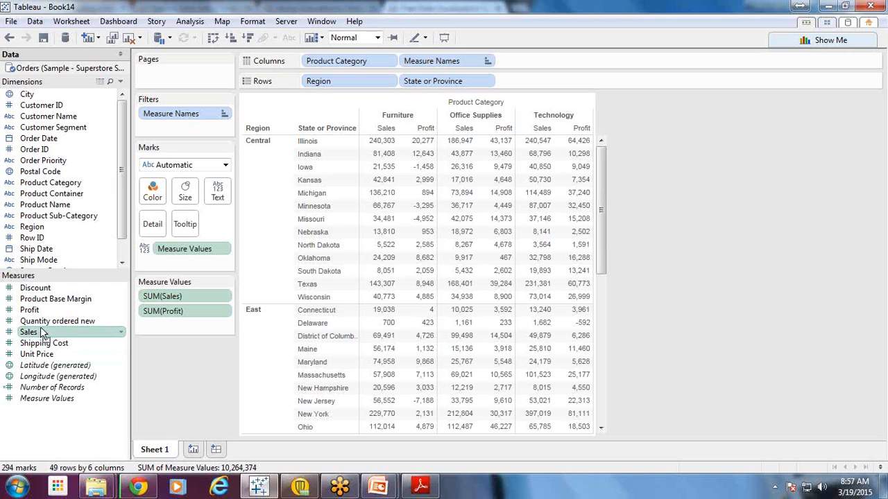
pyautogui.moveTo(41, 332); pyautogui.dragTo(183, 194)
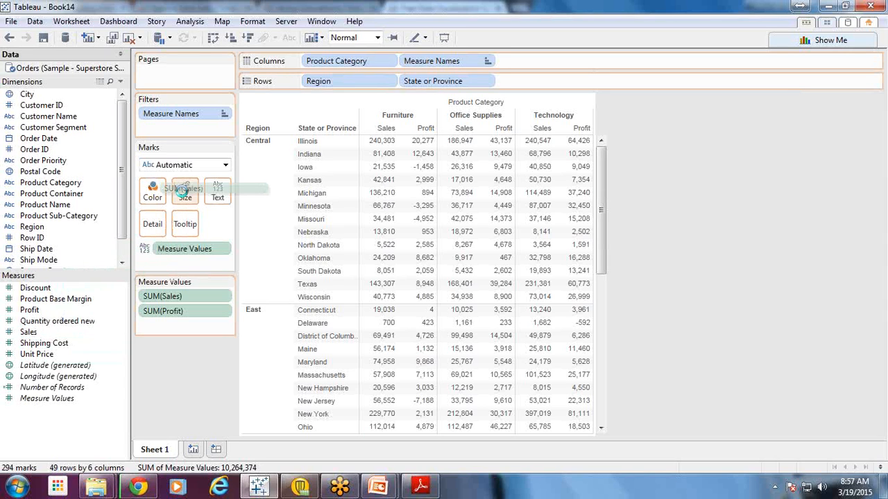
pyautogui.moveTo(182, 191); pyautogui.dragTo(184, 193)
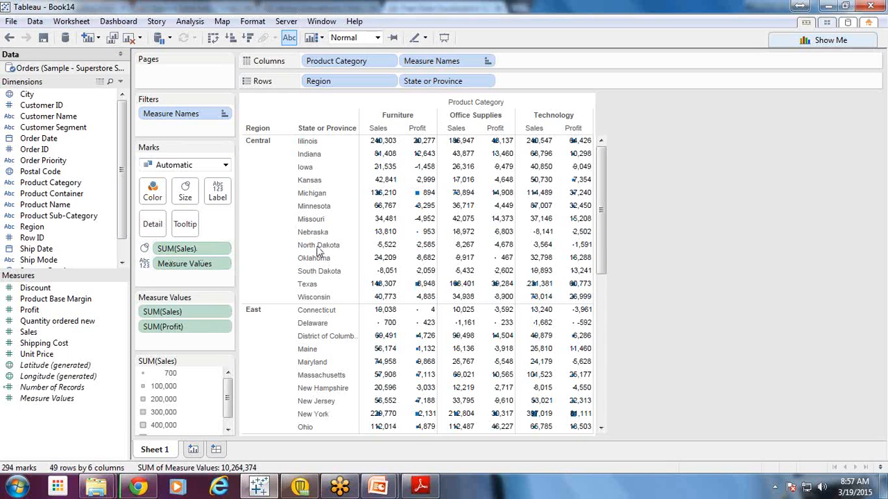
pyautogui.click(225, 166)
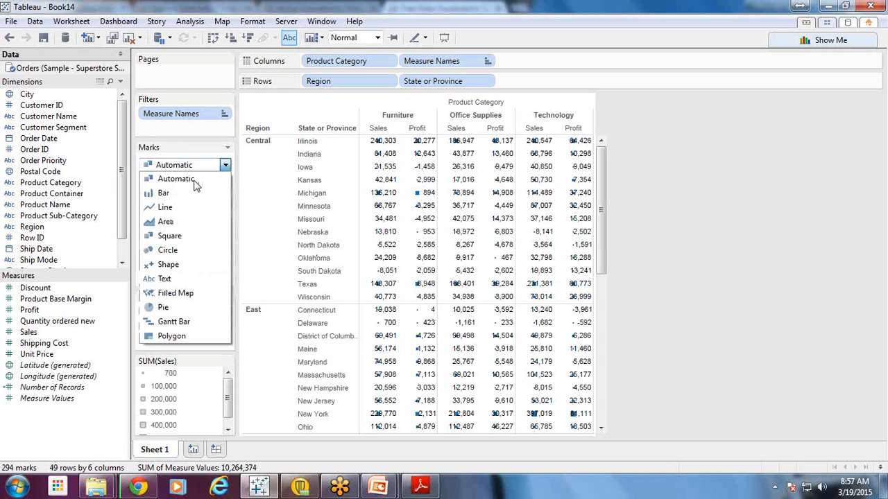
pyautogui.click(190, 279)
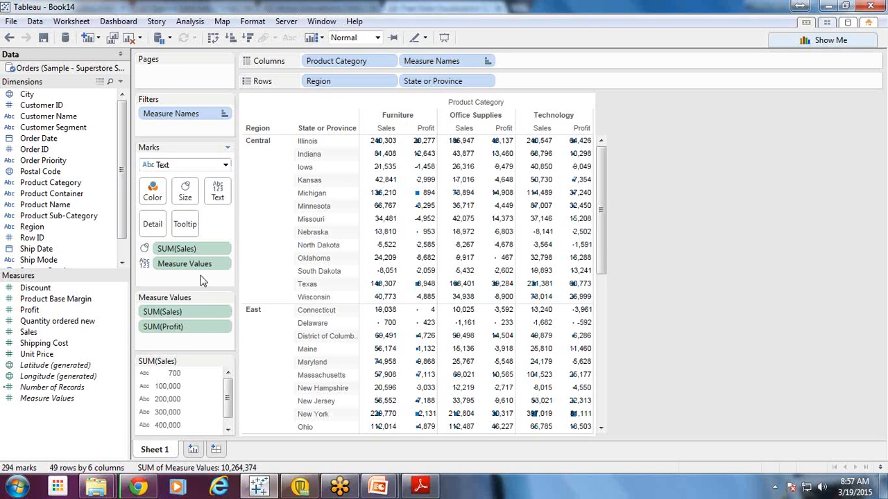
pyautogui.moveTo(601, 237); pyautogui.dragTo(601, 269)
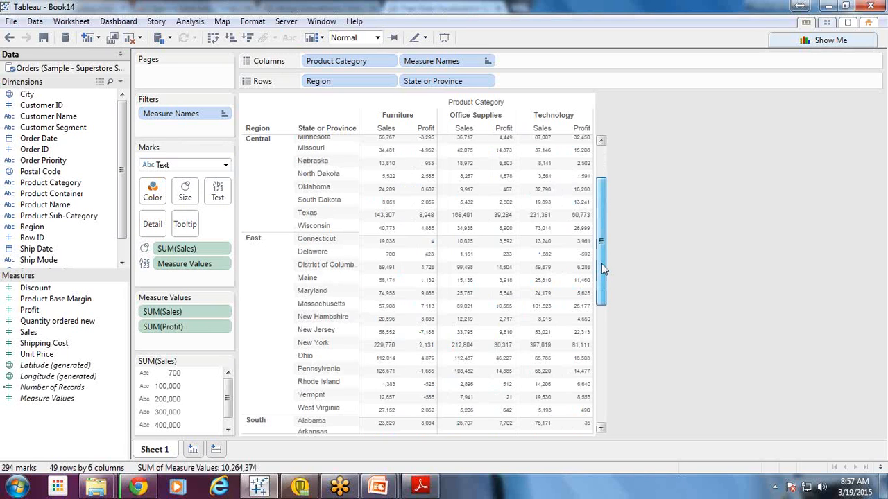
pyautogui.moveTo(602, 264); pyautogui.dragTo(604, 289)
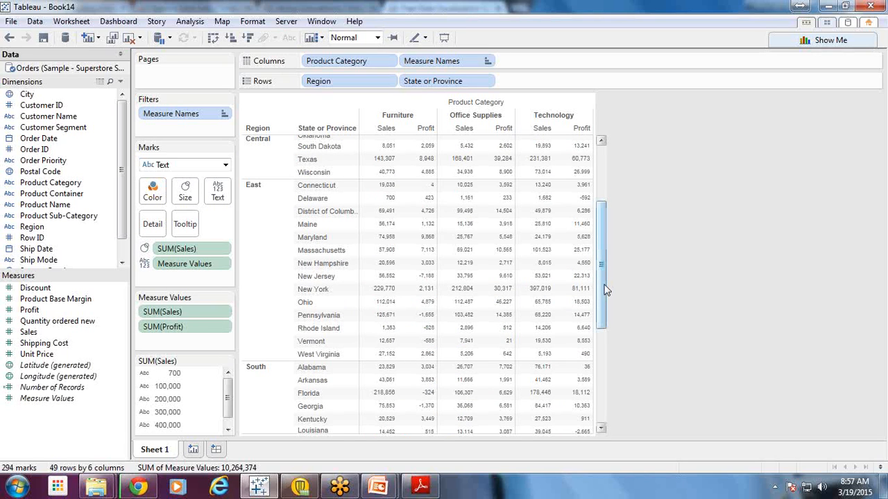
pyautogui.moveTo(604, 290); pyautogui.dragTo(604, 201)
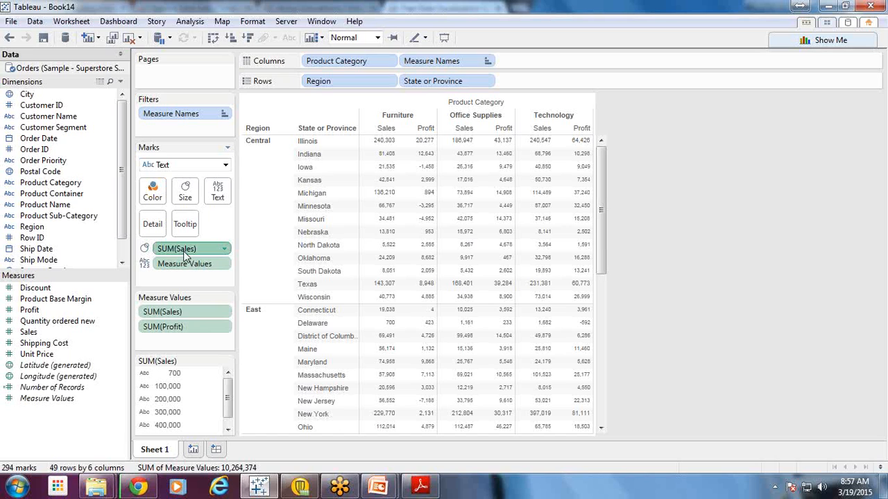
# Move SUM(Sales) from Size to Color and review the colored numbers in the cross-tab
pyautogui.moveTo(183, 255); pyautogui.dragTo(158, 198)
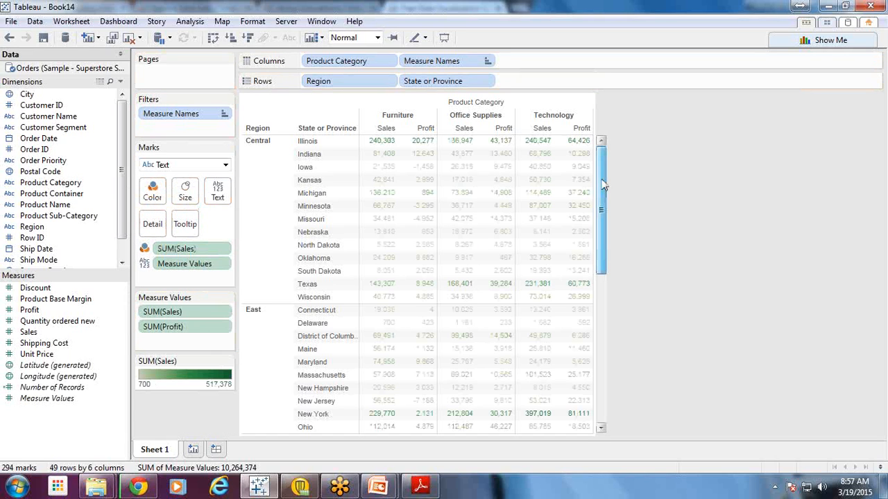
pyautogui.moveTo(603, 185); pyautogui.dragTo(605, 244)
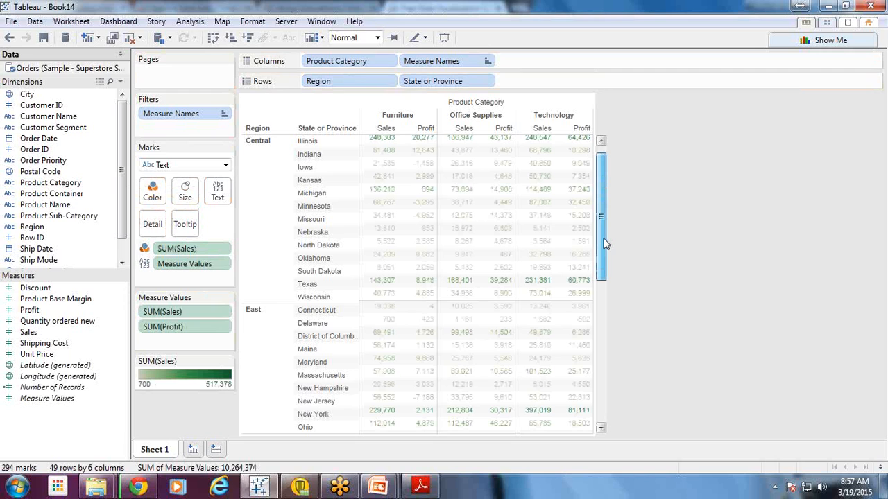
pyautogui.moveTo(605, 244); pyautogui.dragTo(225, 394)
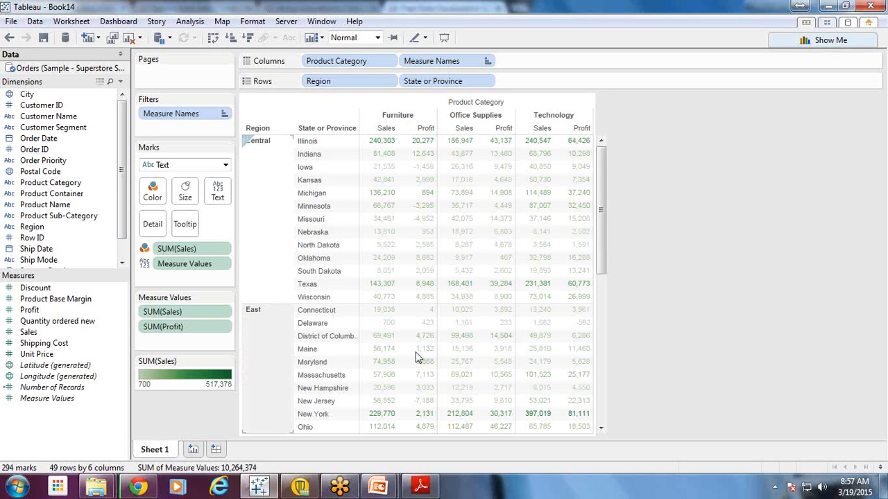
pyautogui.moveTo(603, 184); pyautogui.dragTo(36, 313)
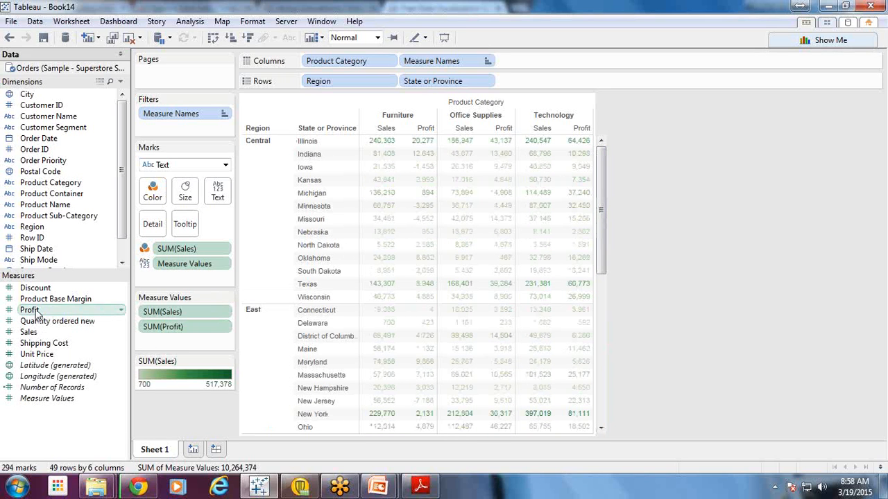
# Color the cross-tab by Profit instead of Sales and review the colored numbers across all regions
pyautogui.moveTo(36, 313); pyautogui.dragTo(153, 196)
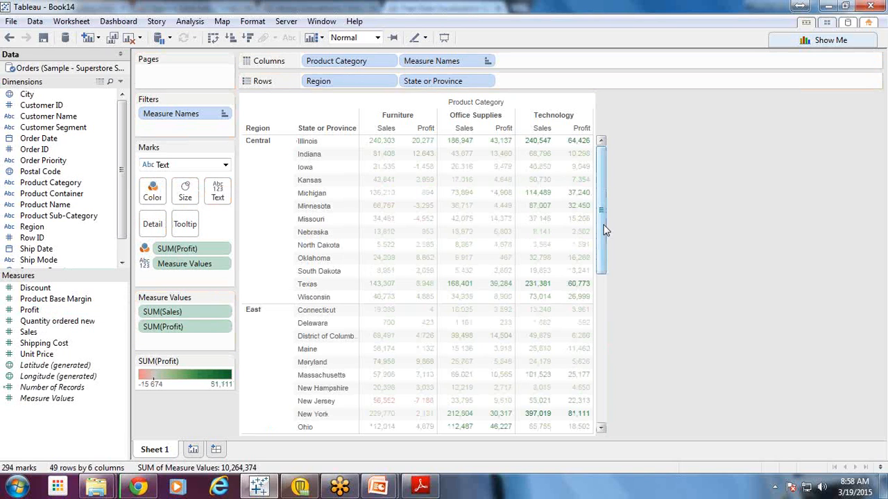
pyautogui.scroll(-4, 605, 230)
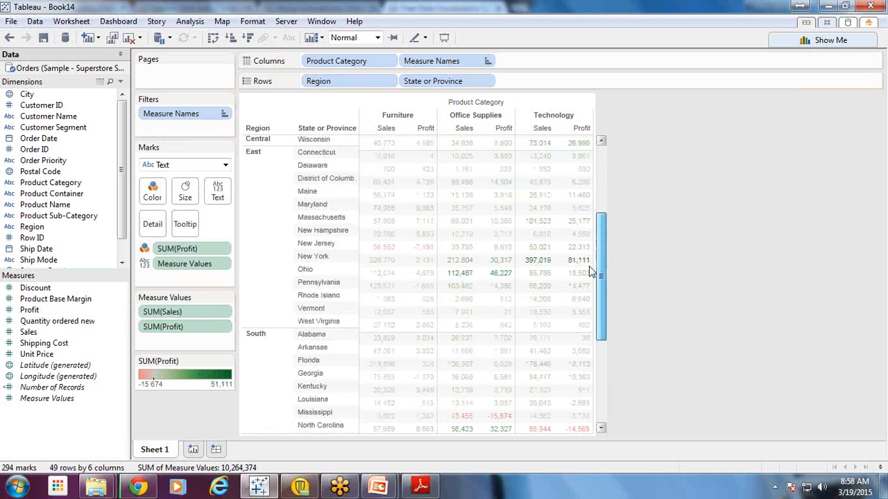
pyautogui.moveTo(590, 271); pyautogui.dragTo(586, 270)
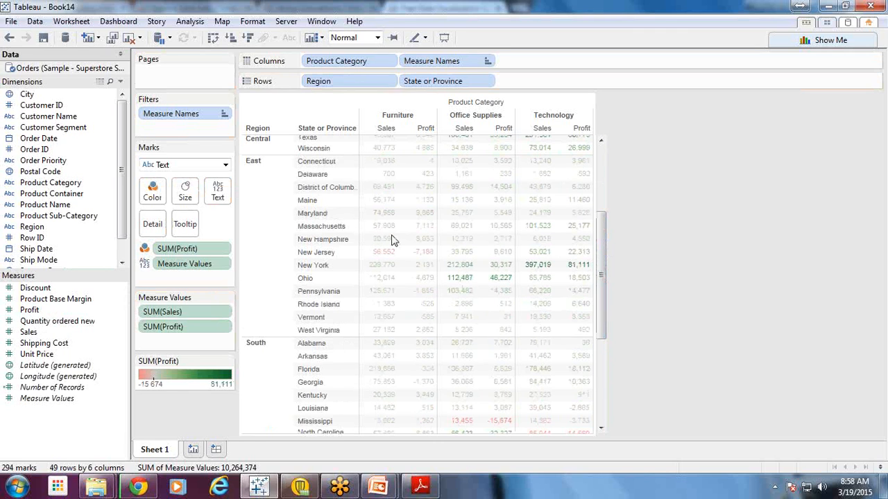
pyautogui.moveTo(602, 266); pyautogui.dragTo(602, 313)
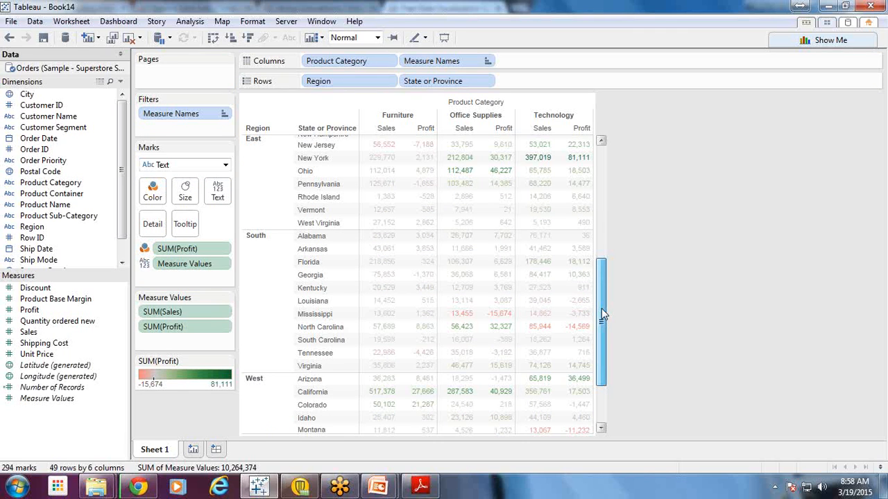
pyautogui.moveTo(602, 309); pyautogui.dragTo(605, 228)
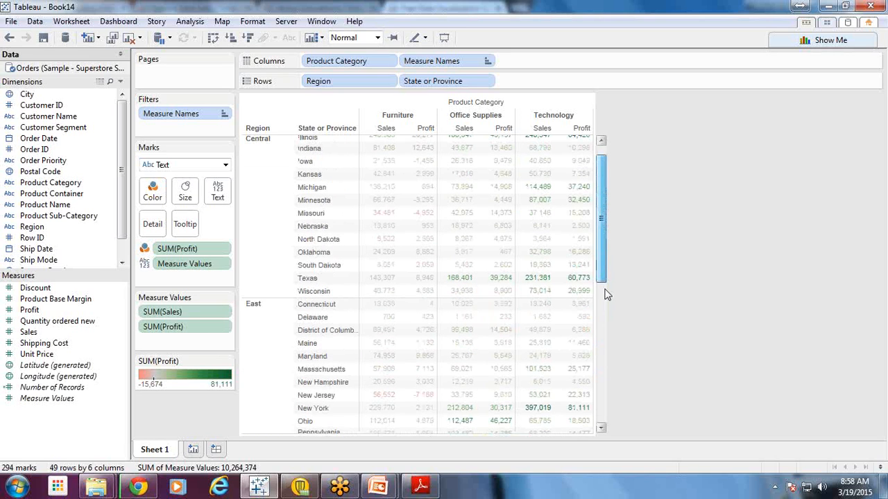
# Clear the worksheet, list Sales by State or Province, and open the Show Me chart options
pyautogui.moveTo(605, 295); pyautogui.dragTo(604, 399)
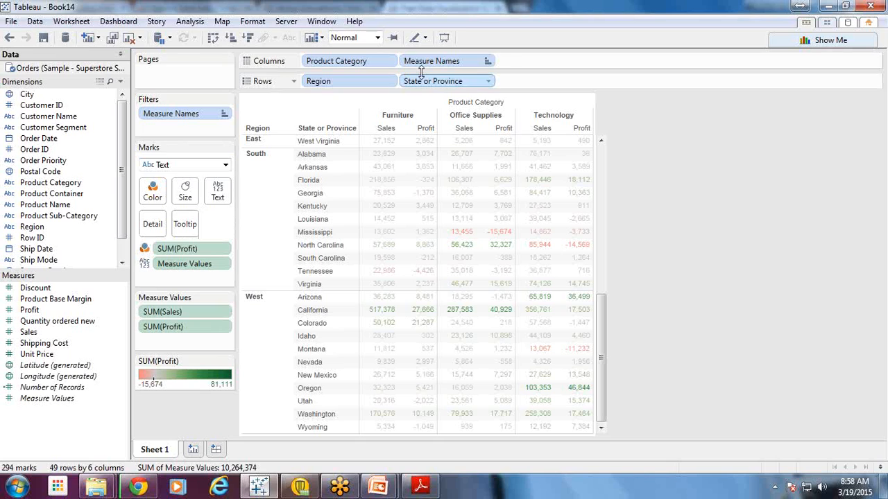
pyautogui.click(127, 39)
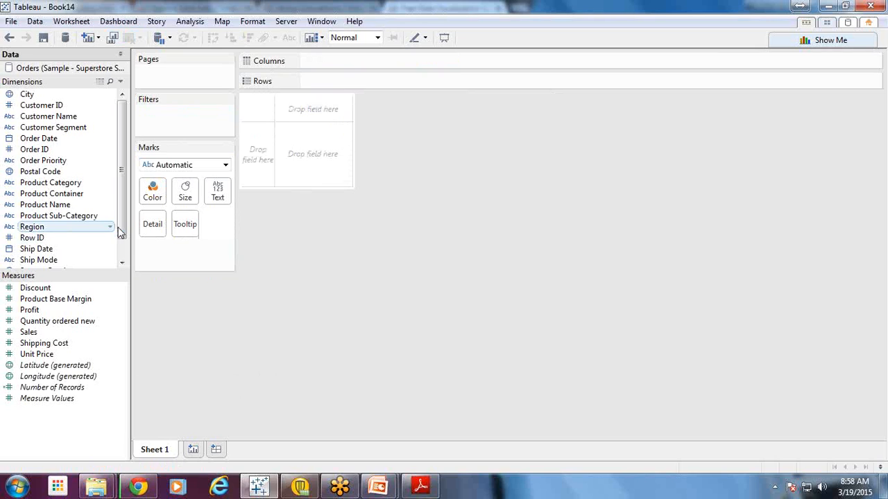
pyautogui.moveTo(120, 232); pyautogui.dragTo(120, 255)
pyautogui.moveTo(55, 250); pyautogui.dragTo(242, 167)
pyautogui.moveTo(63, 332); pyautogui.dragTo(303, 270)
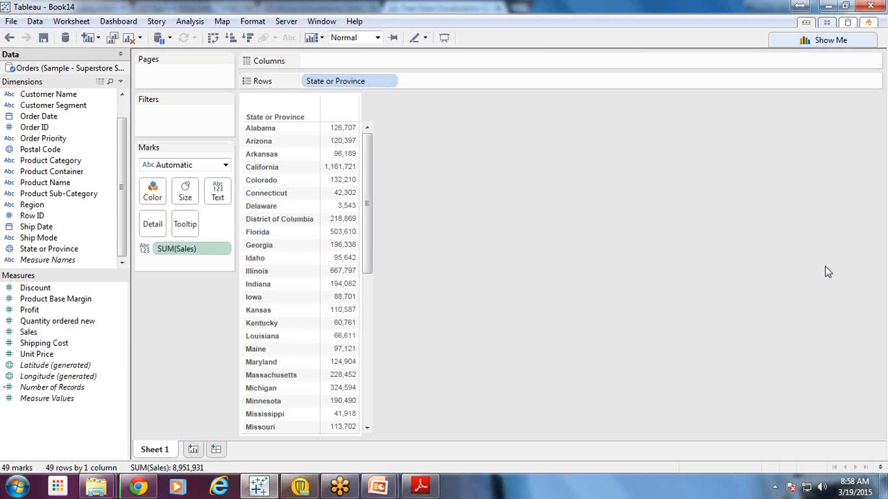
pyautogui.click(831, 40)
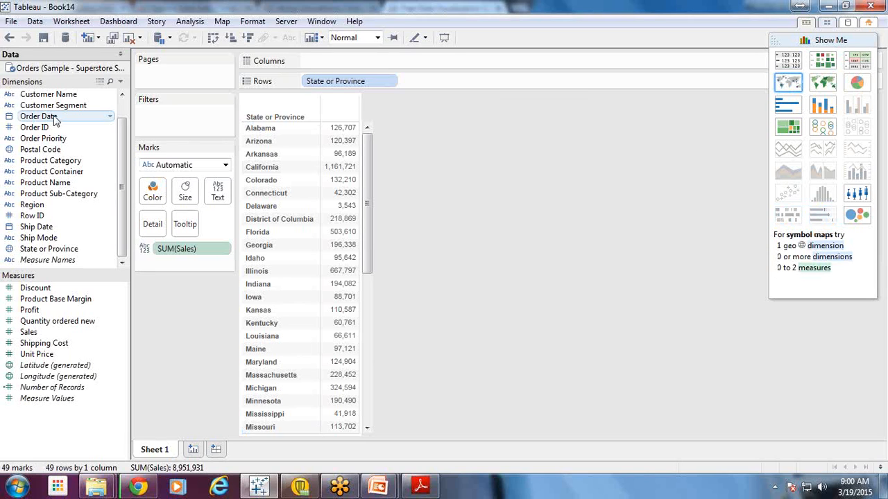
# Add Order Date to the rows after State or Province to compare the available chart types, and remove it again
pyautogui.click(95, 120)
pyautogui.moveTo(94, 118)
pyautogui.mouseDown()
pyautogui.moveTo(432, 109)
pyautogui.moveTo(506, 126)
pyautogui.mouseUp()
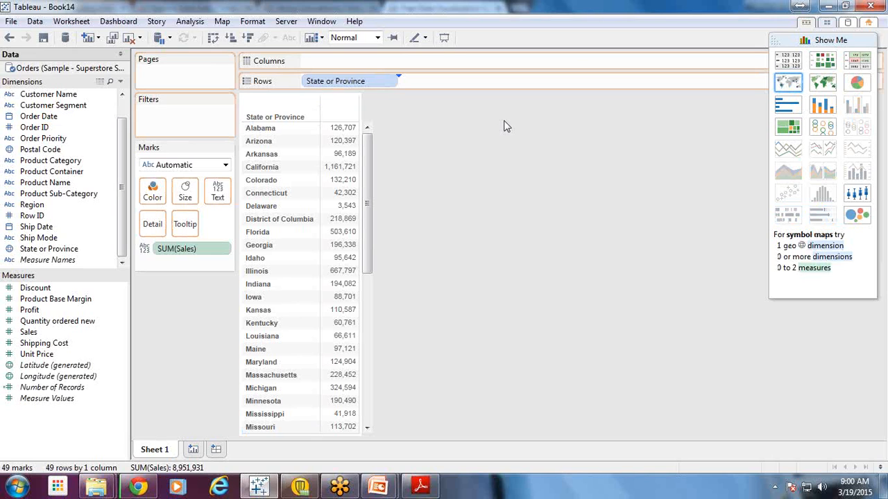
pyautogui.moveTo(507, 126); pyautogui.dragTo(538, 141)
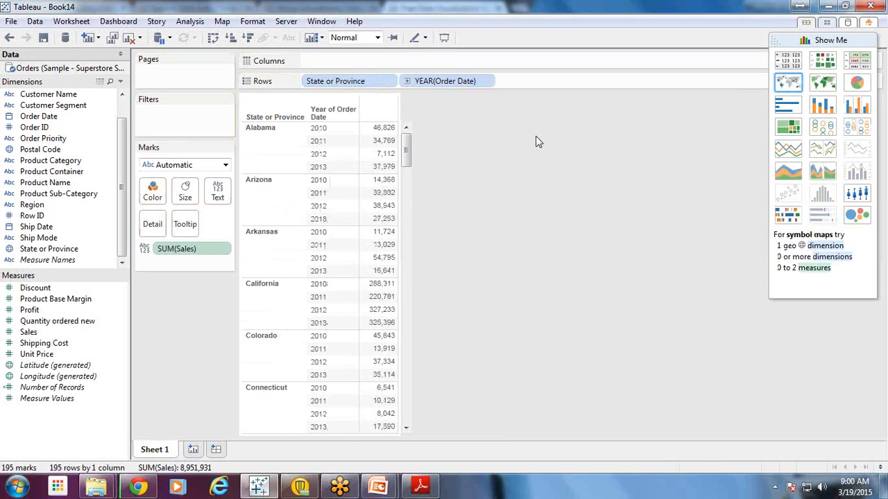
pyautogui.moveTo(445, 82); pyautogui.dragTo(569, 166)
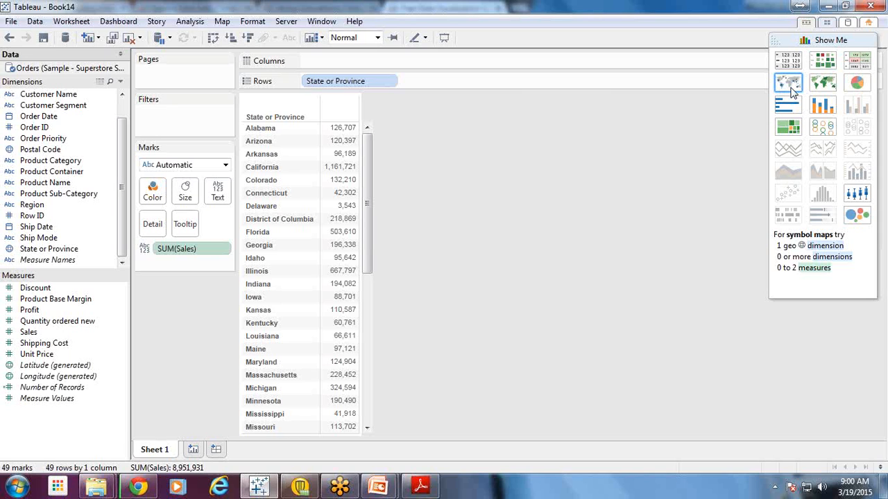
# Turn the table into a symbol map of Sales by State or Province and enlarge the circles
pyautogui.click(790, 86)
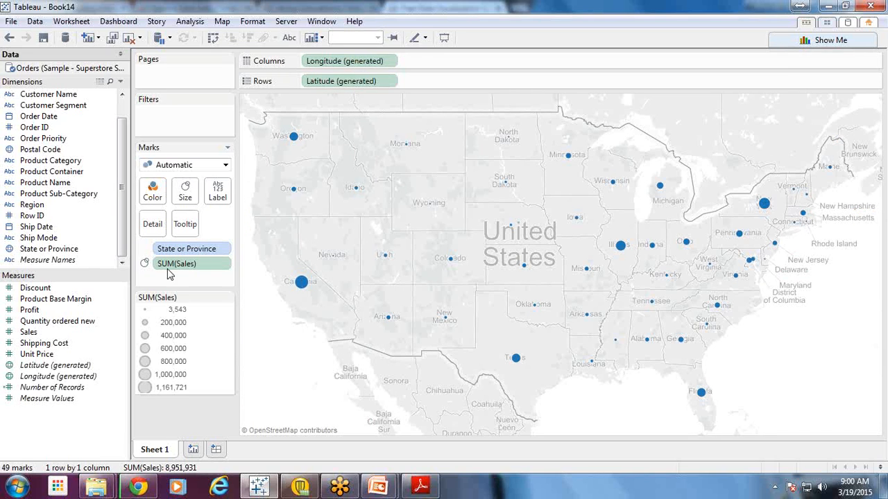
pyautogui.moveTo(311, 294); pyautogui.dragTo(318, 297)
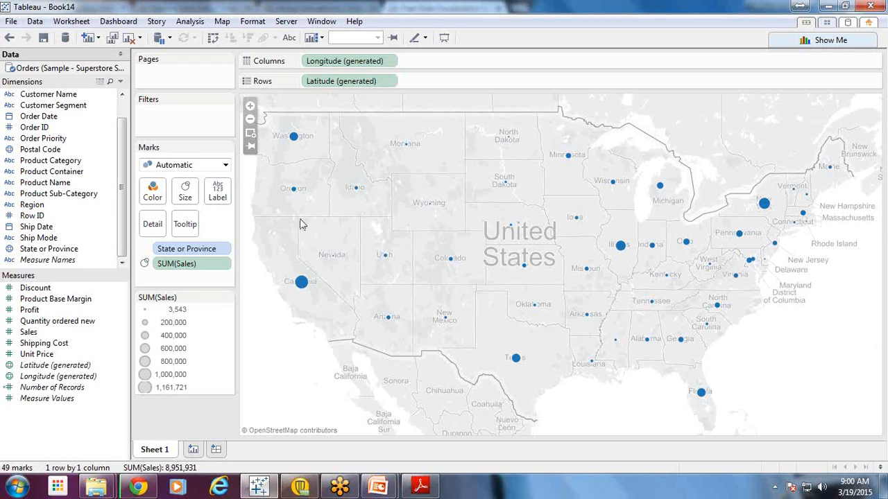
pyautogui.click(186, 195)
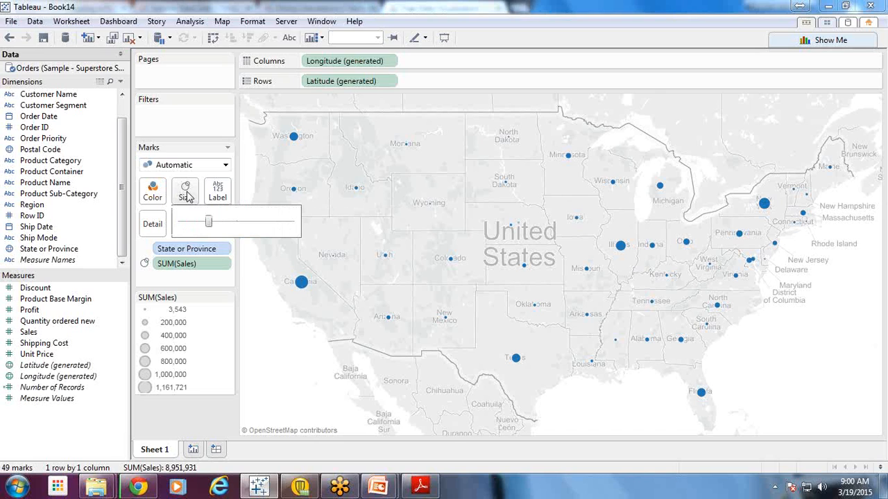
pyautogui.moveTo(225, 230); pyautogui.dragTo(241, 229)
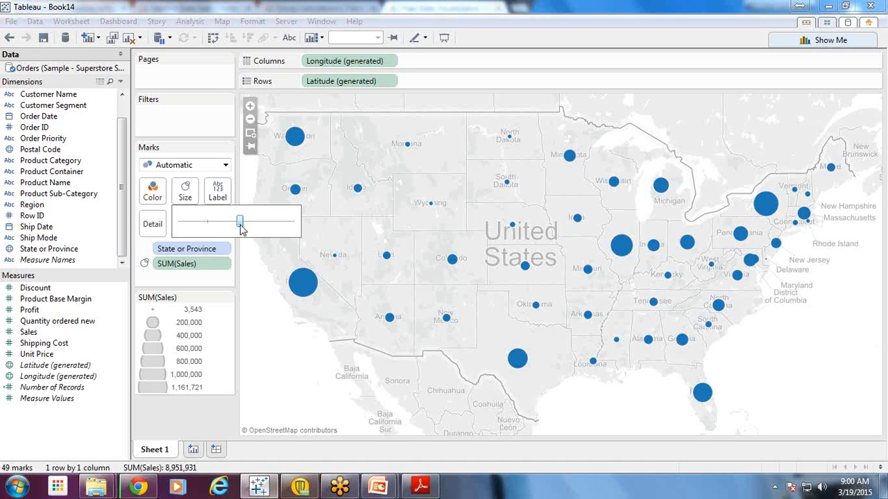
pyautogui.moveTo(241, 229); pyautogui.dragTo(246, 229)
pyautogui.moveTo(770, 276)
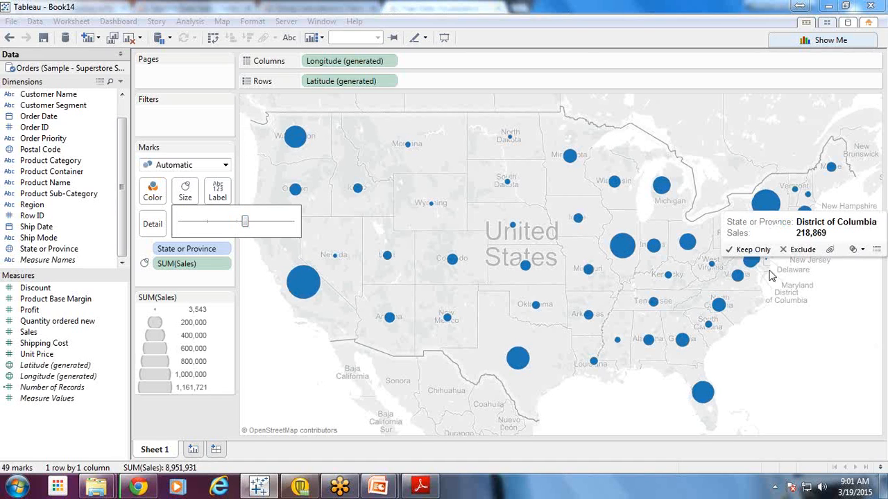
# Give the map circles a black border, comparing it with the None option
pyautogui.click(152, 191)
pyautogui.click(208, 356)
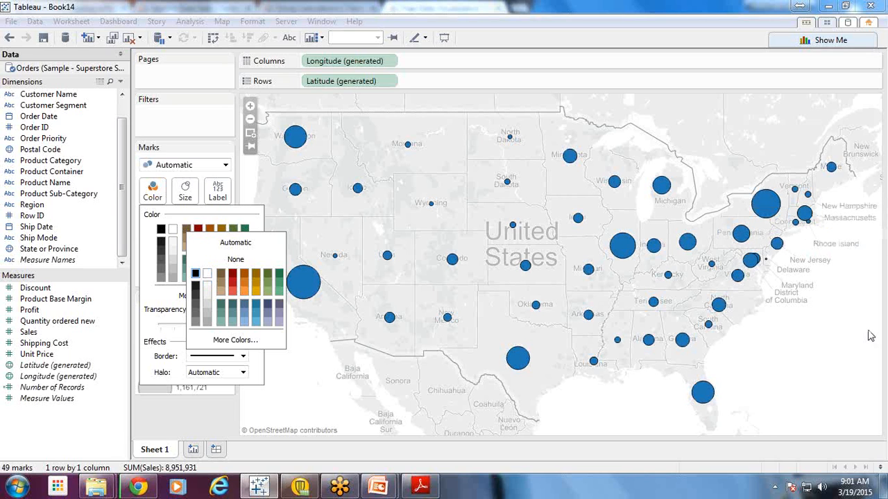
pyautogui.click(197, 273)
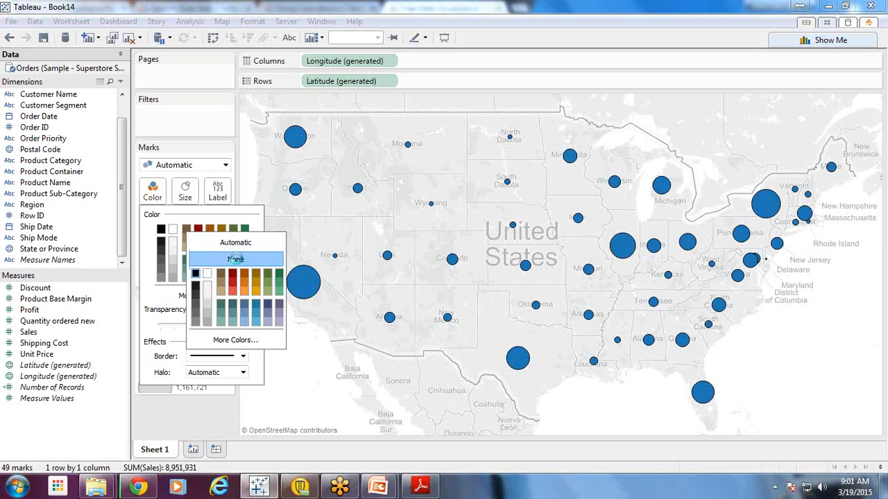
pyautogui.click(236, 260)
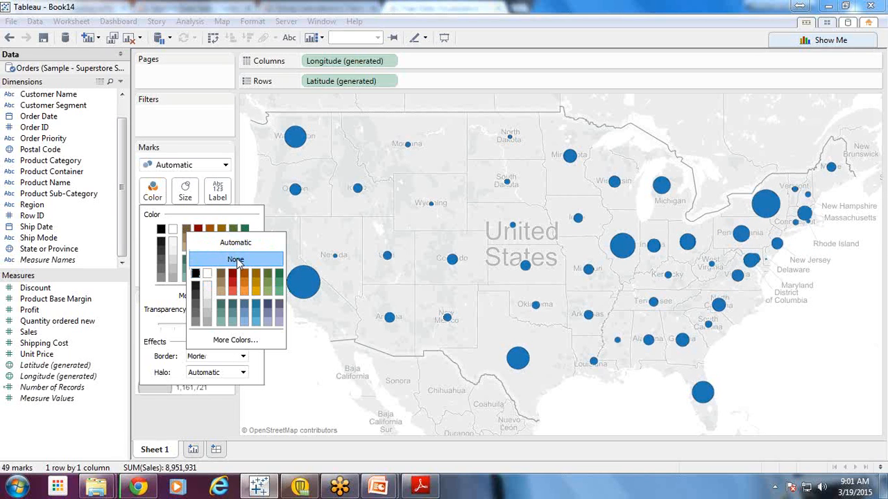
pyautogui.click(196, 274)
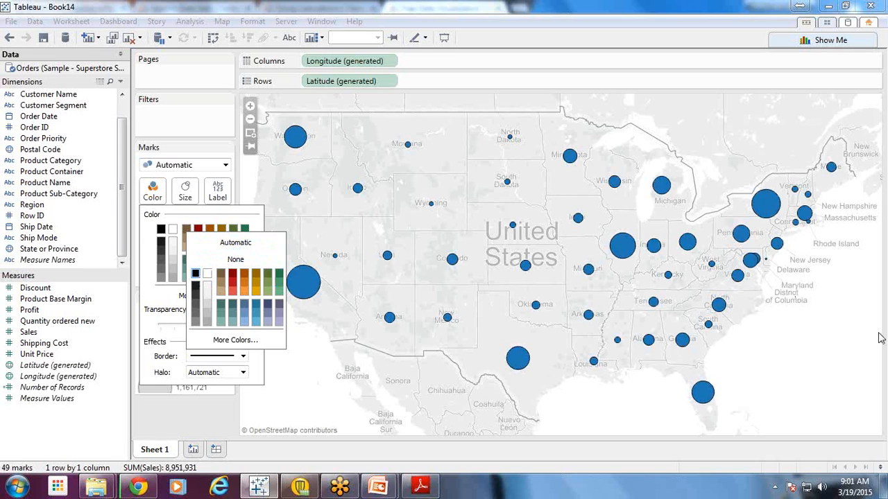
pyautogui.click(865, 340)
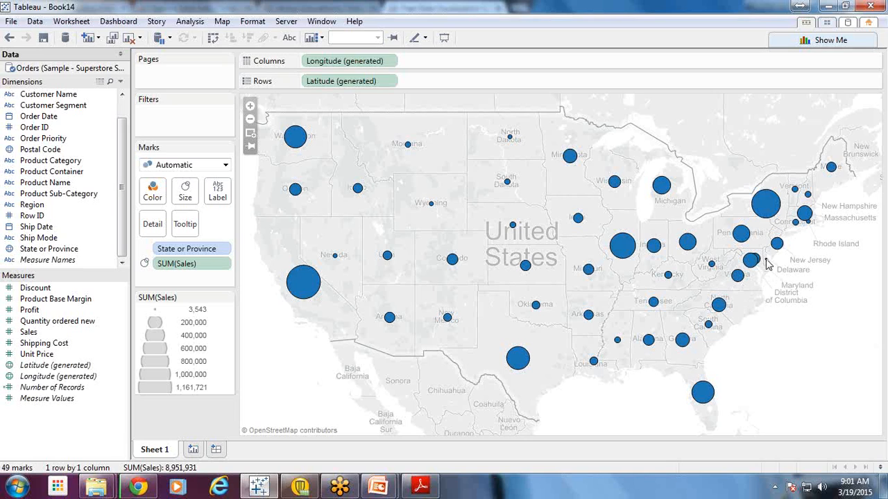
pyautogui.moveTo(768, 263)
# Color the map circles by Profit and inspect the Illinois, California and Mississippi marks
pyautogui.click(34, 313)
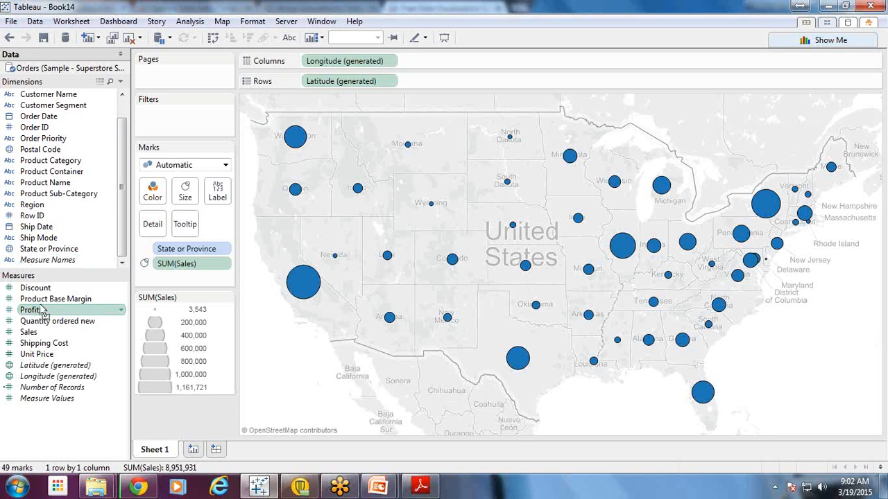
pyautogui.moveTo(43, 312); pyautogui.dragTo(153, 191)
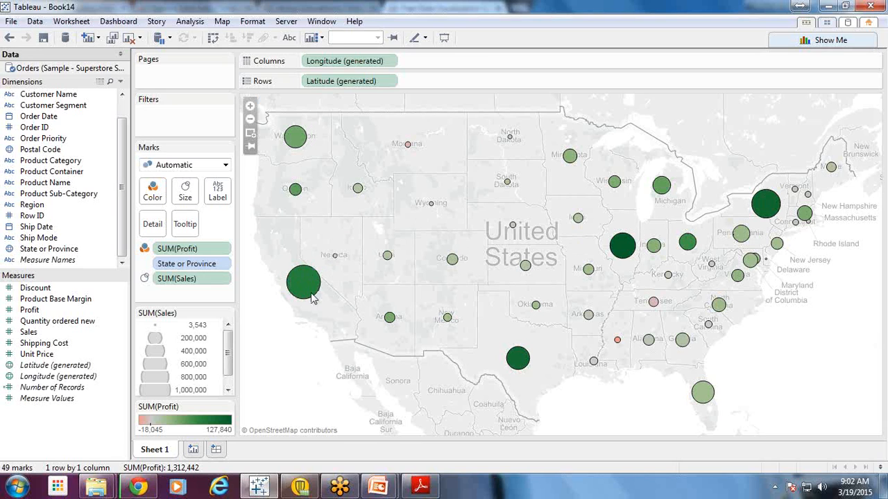
pyautogui.moveTo(629, 253)
pyautogui.moveTo(296, 283)
pyautogui.moveTo(620, 347)
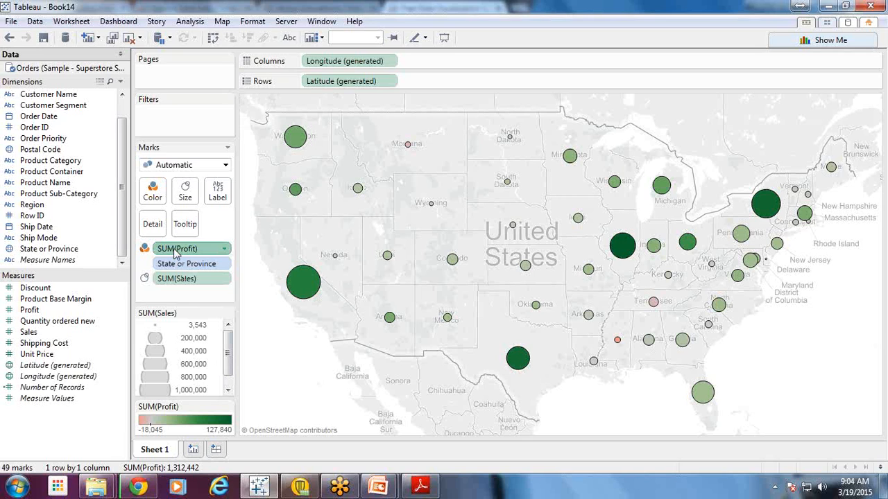
# Swap the map encodings so Profit sets the circle size and Sales the color, and inspect the Ohio and Delaware marks
pyautogui.moveTo(174, 248); pyautogui.dragTo(177, 255)
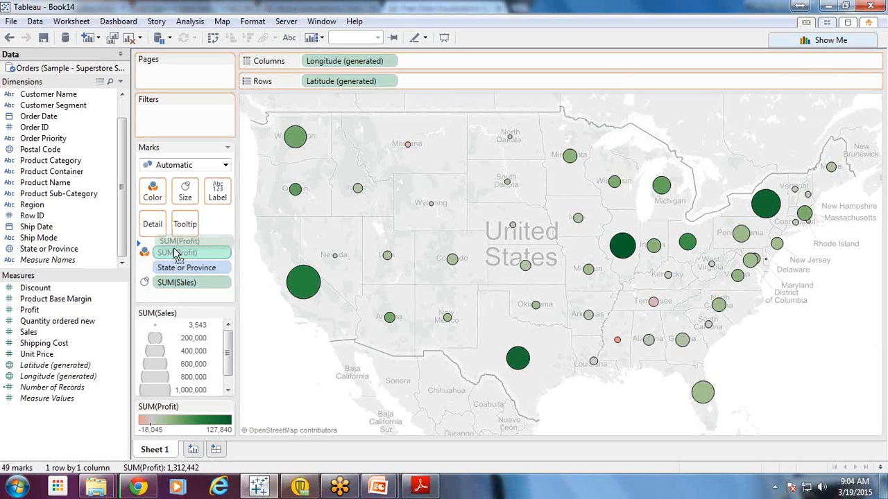
pyautogui.moveTo(177, 254); pyautogui.dragTo(153, 196)
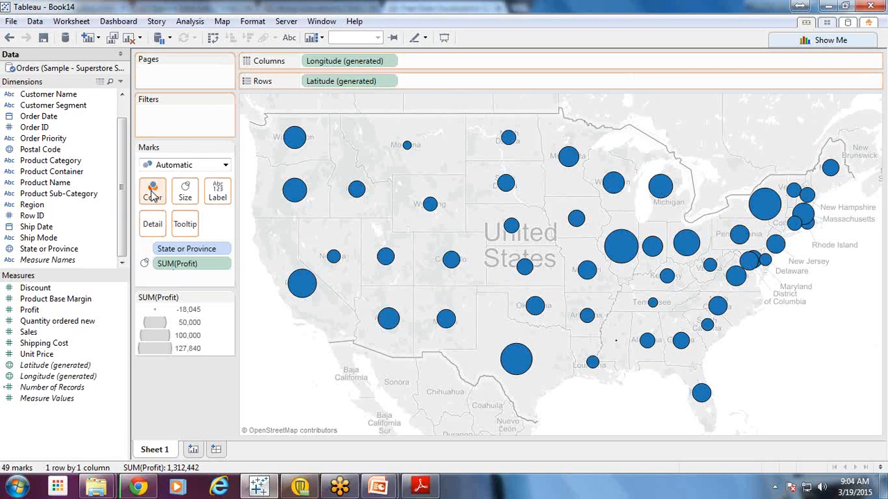
pyautogui.moveTo(153, 196); pyautogui.dragTo(153, 197)
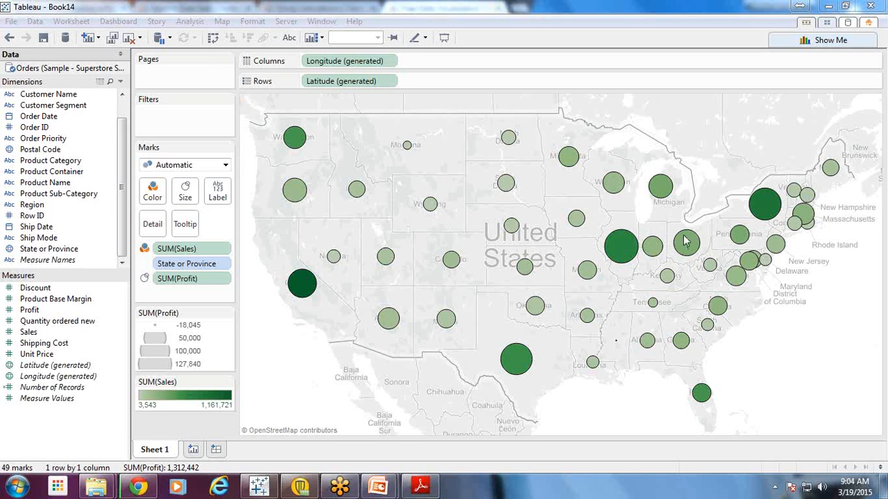
pyautogui.moveTo(692, 241)
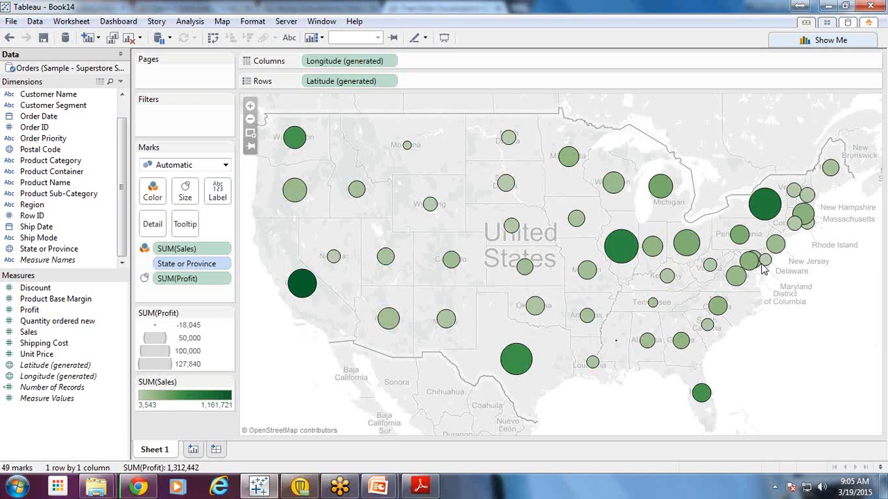
pyautogui.moveTo(763, 269)
# Color the states by Profit instead of Sales as a filled map
pyautogui.moveTo(191, 286); pyautogui.dragTo(149, 218)
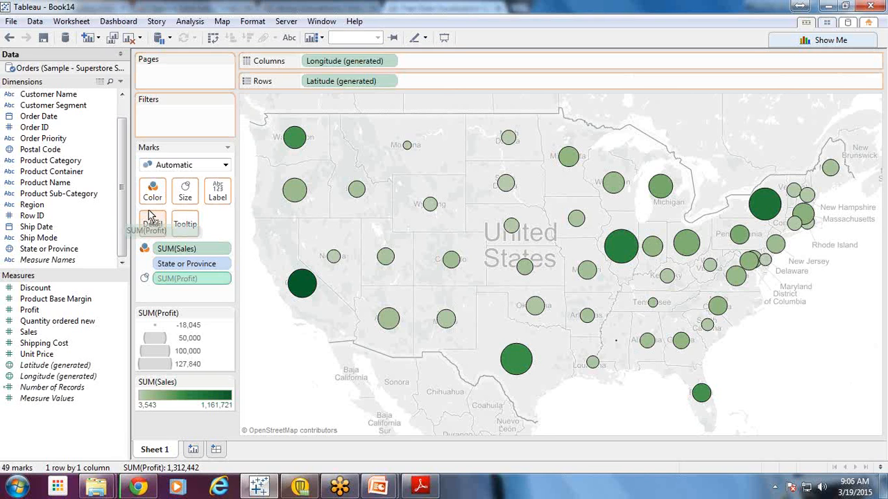
pyautogui.moveTo(151, 217); pyautogui.dragTo(153, 198)
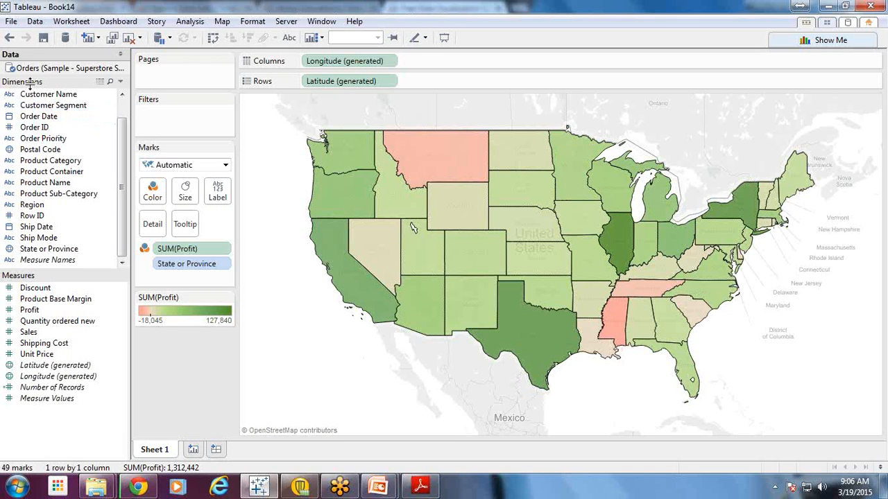
pyautogui.click(71, 21)
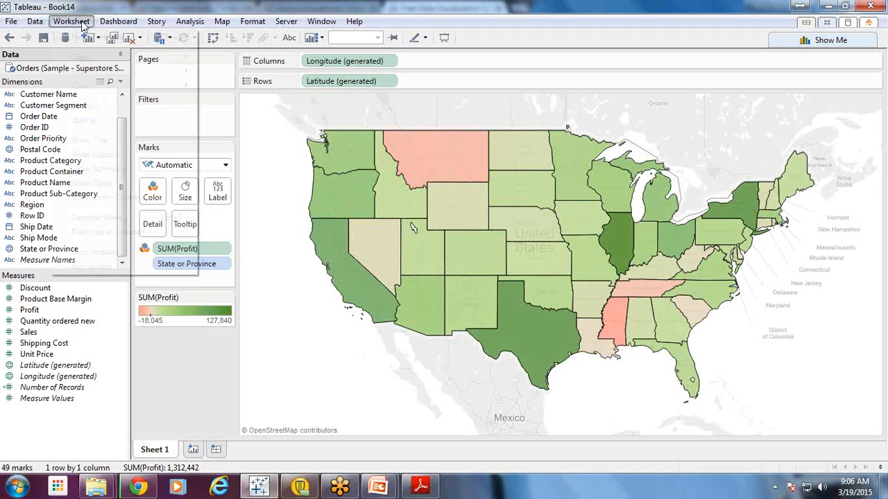
pyautogui.moveTo(190, 21)
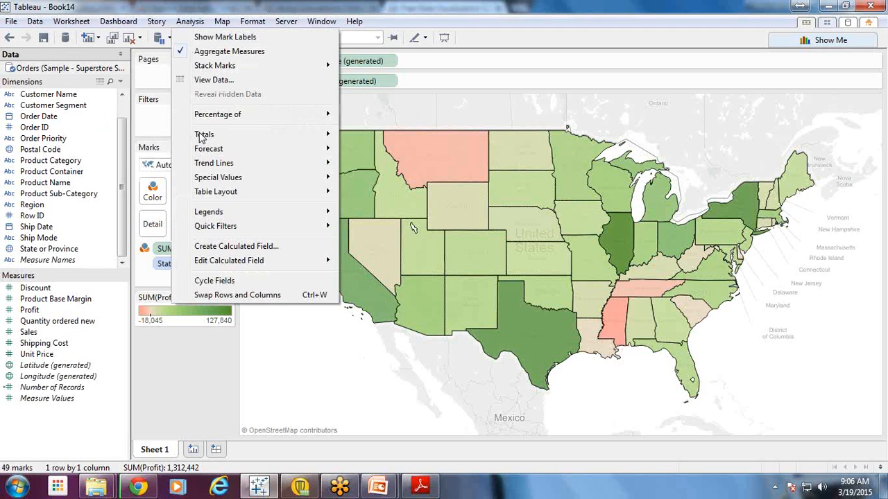
pyautogui.click(221, 386)
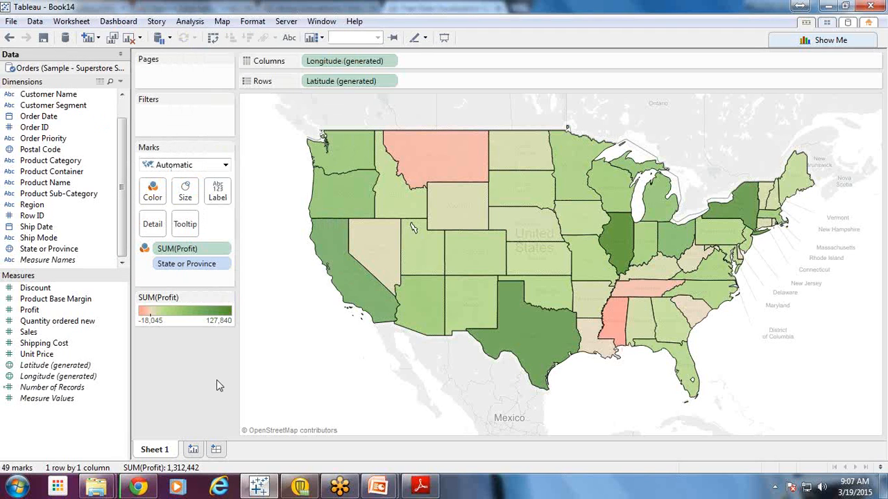
# Look over the Tableau 8 course outline in Adobe Reader and the Tableau Training with BI-DW Intro presentation in PowerPoint
pyautogui.click(419, 488)
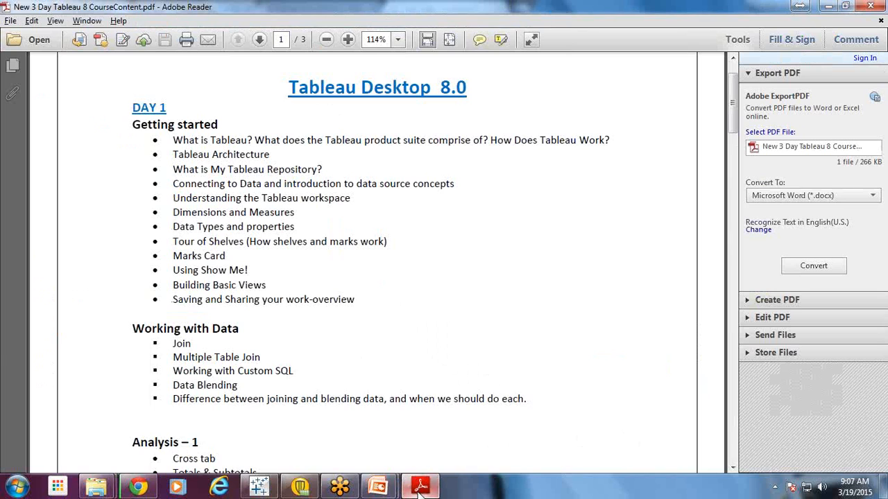
pyautogui.moveTo(378, 488)
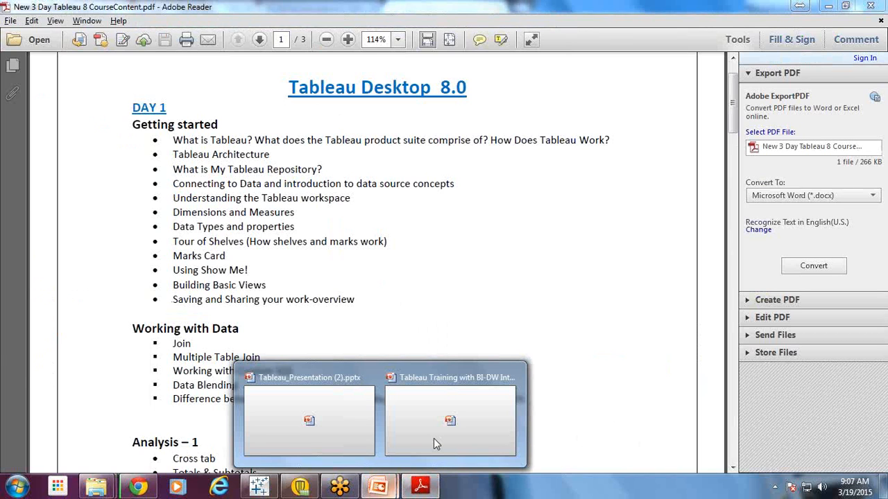
pyautogui.click(434, 438)
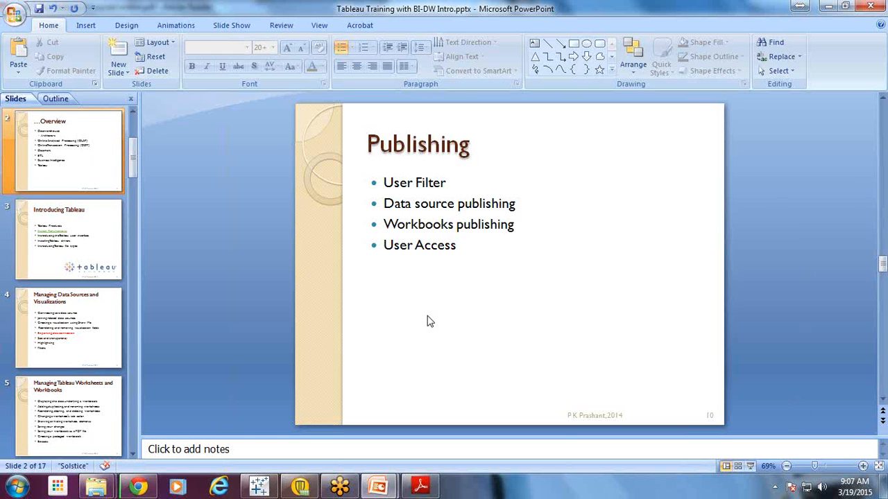
pyautogui.press('Home')
pyautogui.hotkey('alt', 'Tab')
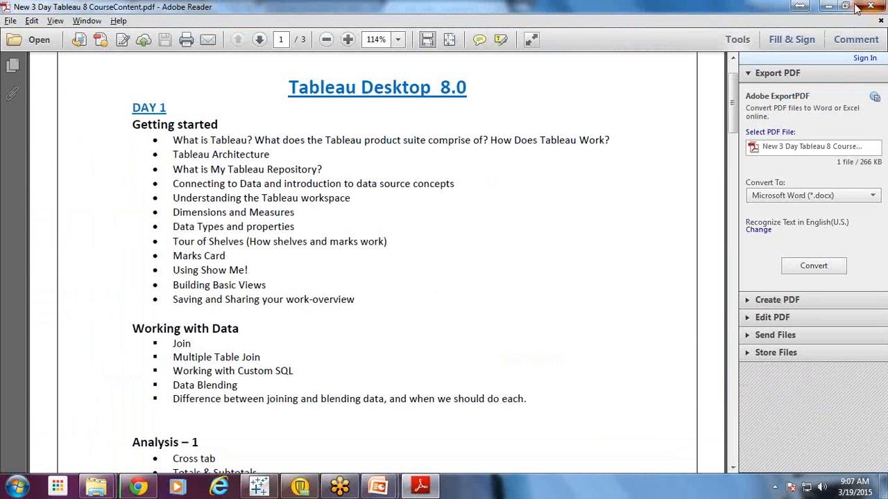
# Close the course content PDF and switch to the Tableau Public page in Chrome
pyautogui.click(860, 7)
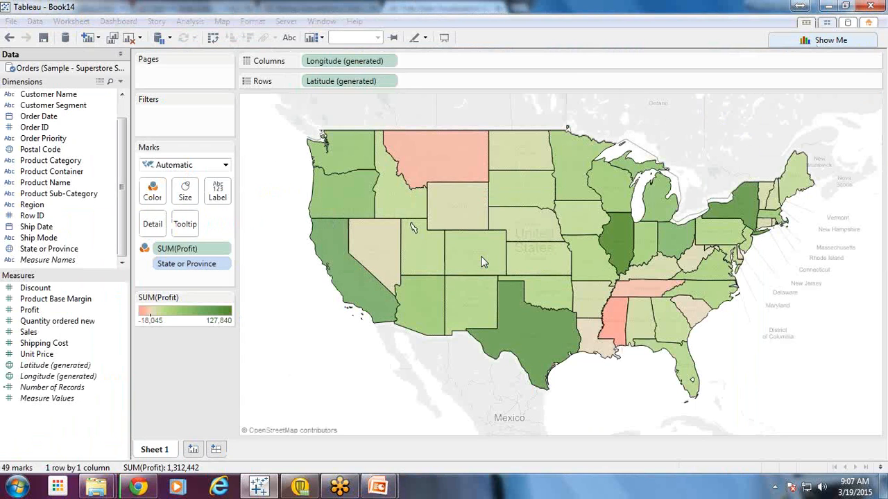
pyautogui.hotkey('alt', 'Tab')
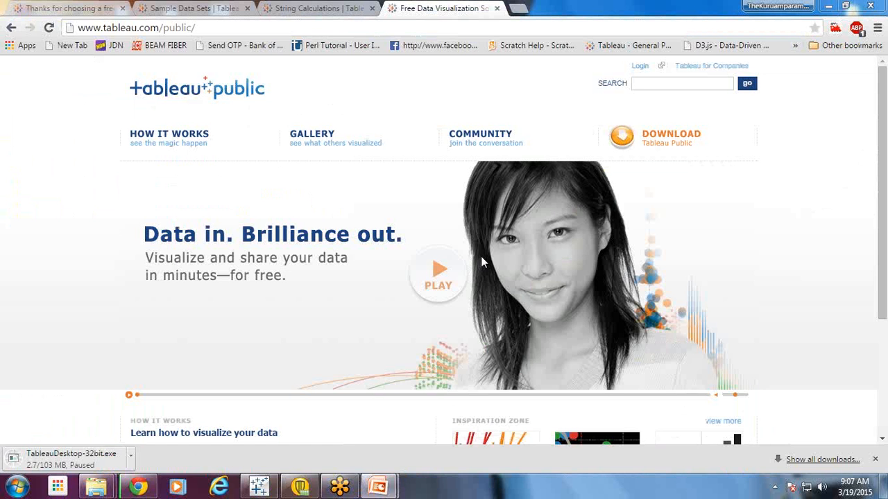
# Close all the open Tableau website tabs and exit Chrome, cancelling the paused TableauDesktop-32bit.exe download
pyautogui.hotkey('ctrl', 'w')
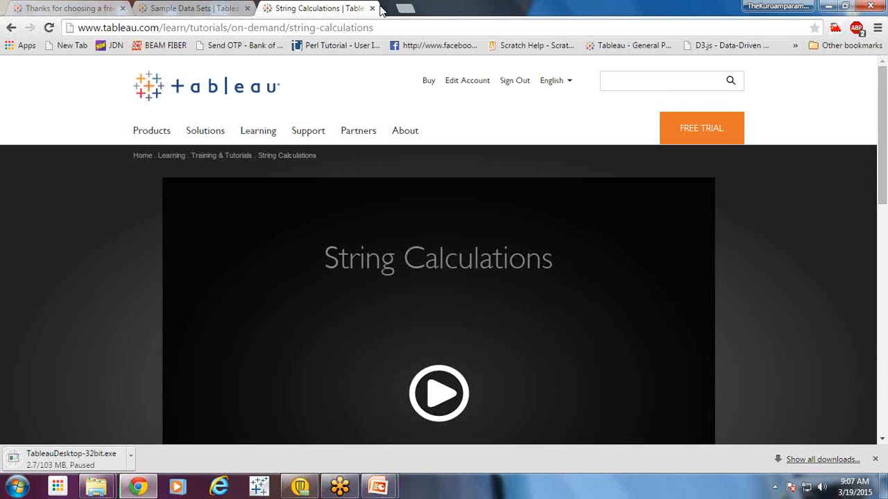
pyautogui.click(372, 8)
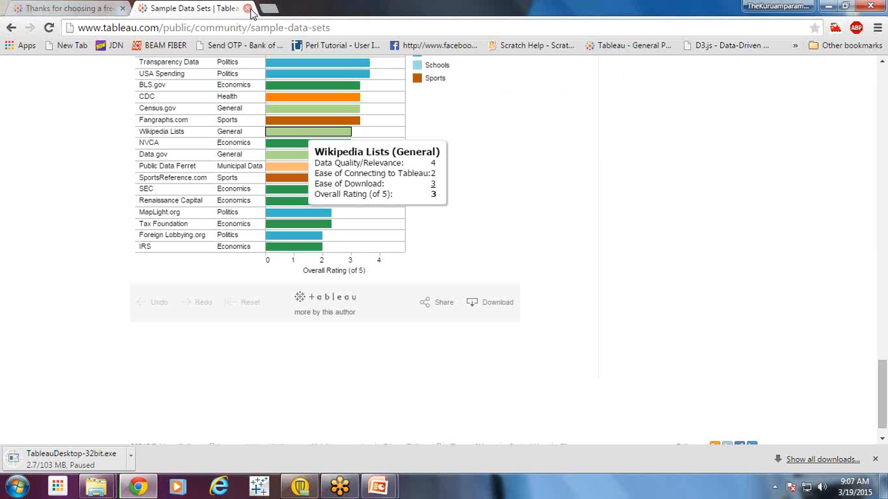
pyautogui.click(247, 8)
pyautogui.hotkey('ctrl', 'w')
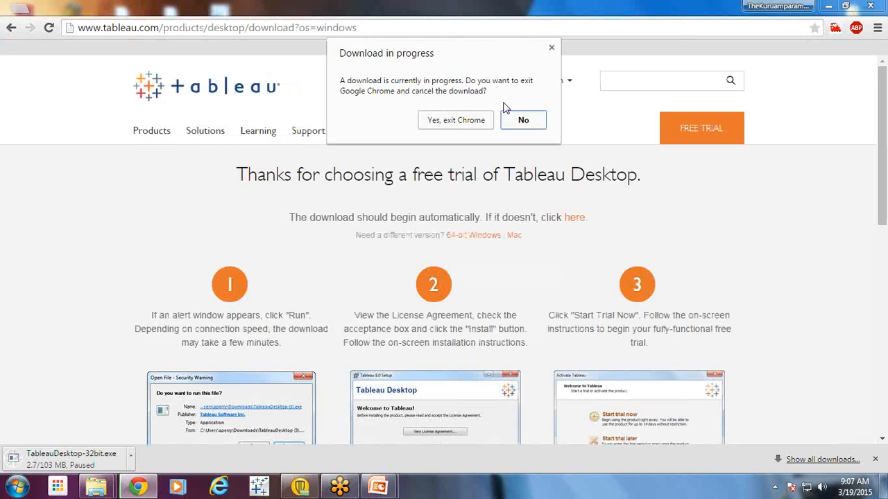
pyautogui.click(456, 120)
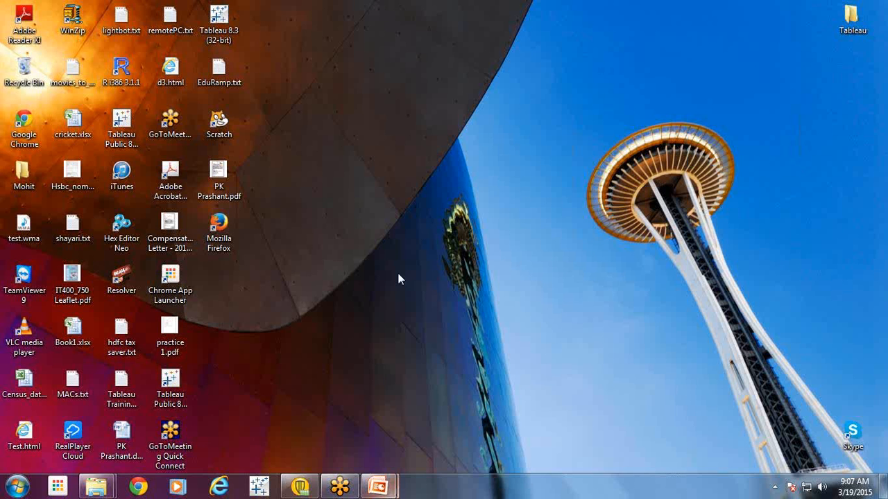
pyautogui.rightClick(398, 274)
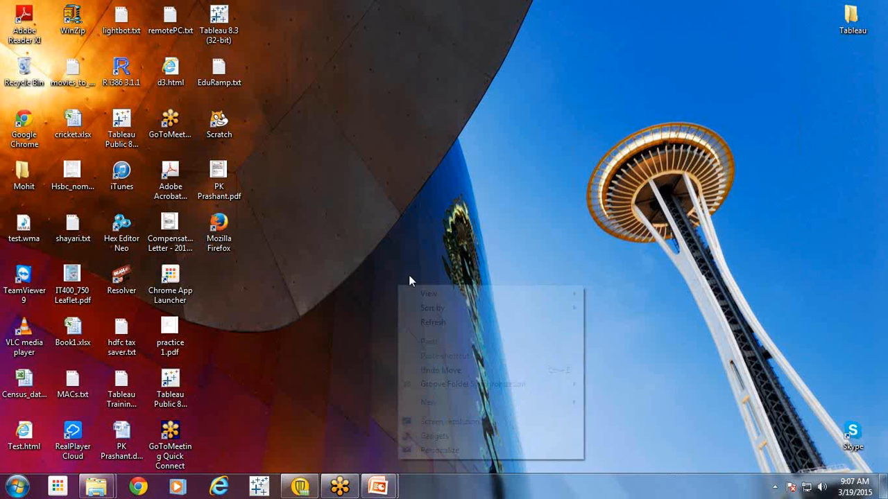
pyautogui.click(448, 324)
pyautogui.moveTo(425, 178); pyautogui.dragTo(541, 479)
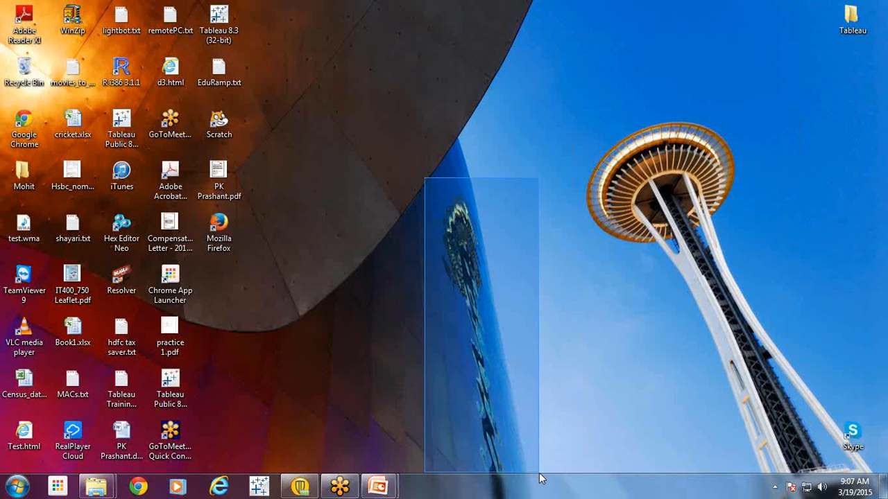
pyautogui.moveTo(541, 479); pyautogui.dragTo(541, 479)
pyautogui.moveTo(504, 174); pyautogui.dragTo(476, 463)
pyautogui.moveTo(435, 184); pyautogui.dragTo(527, 477)
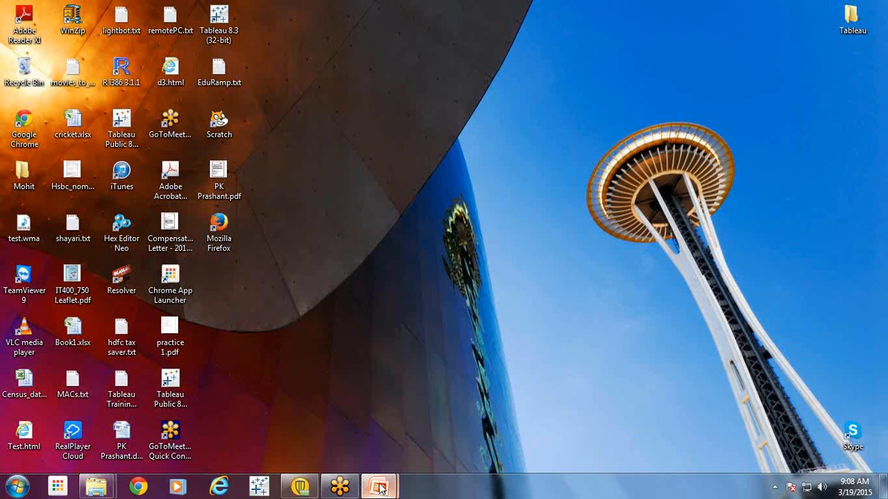
# Close the open PowerPoint presentations and the Tableau and Downloads folder windows
pyautogui.moveTo(381, 488)
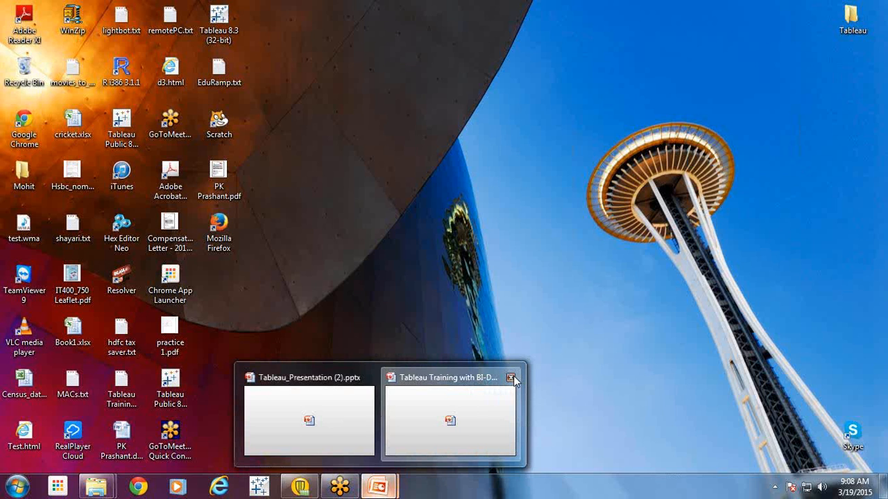
pyautogui.click(513, 375)
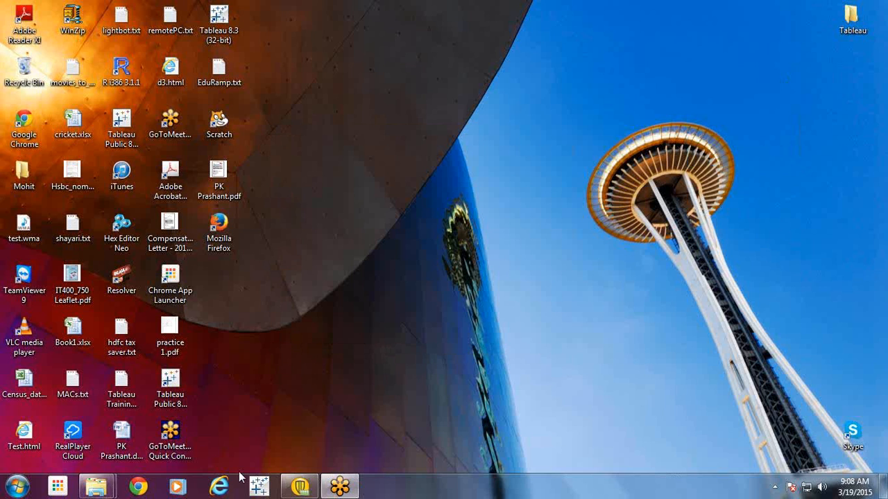
pyautogui.moveTo(112, 491)
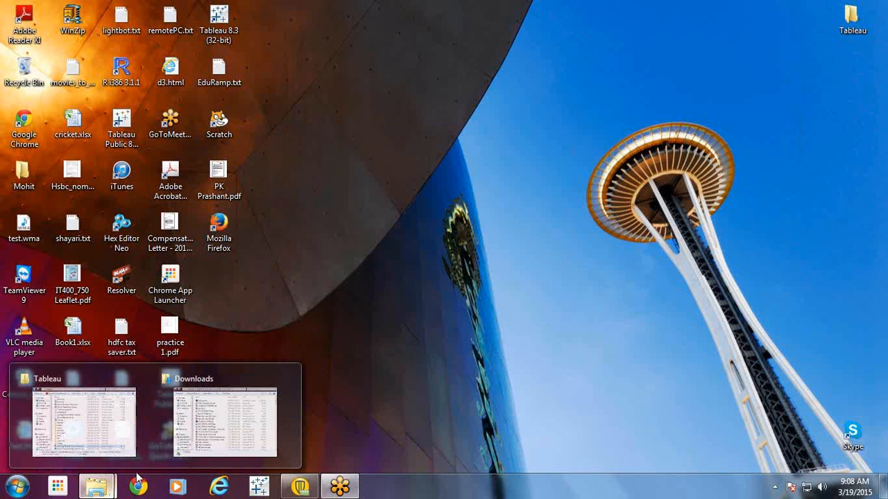
pyautogui.click(287, 379)
pyautogui.click(159, 381)
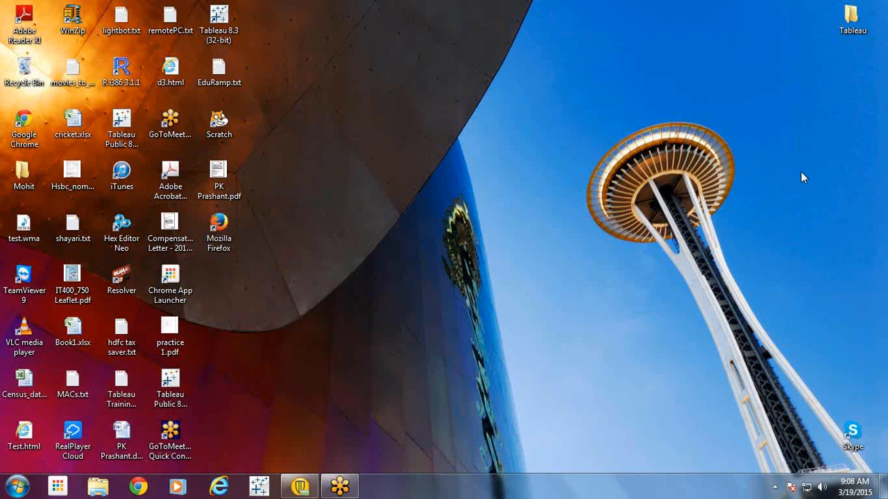